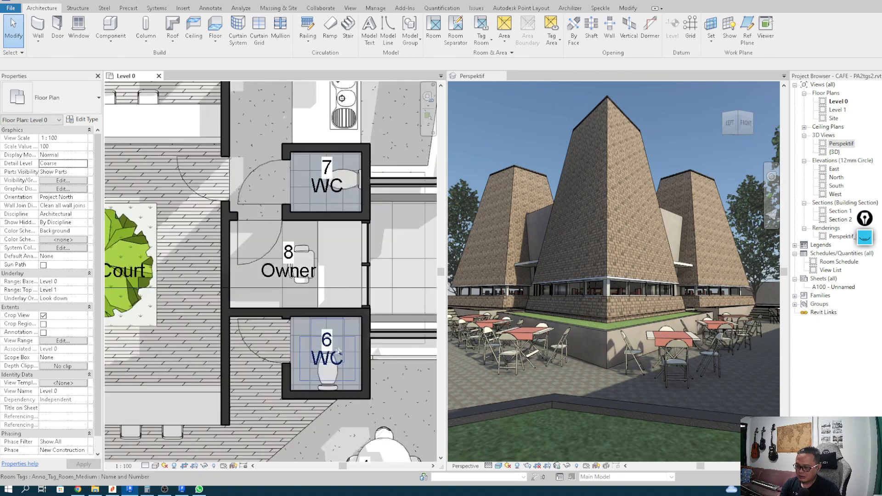
Examine the two WCs, the owner's room and the kitchen and storage area around the inner court on the Level 0 plan.
scroll(298, 340, "down", 1)
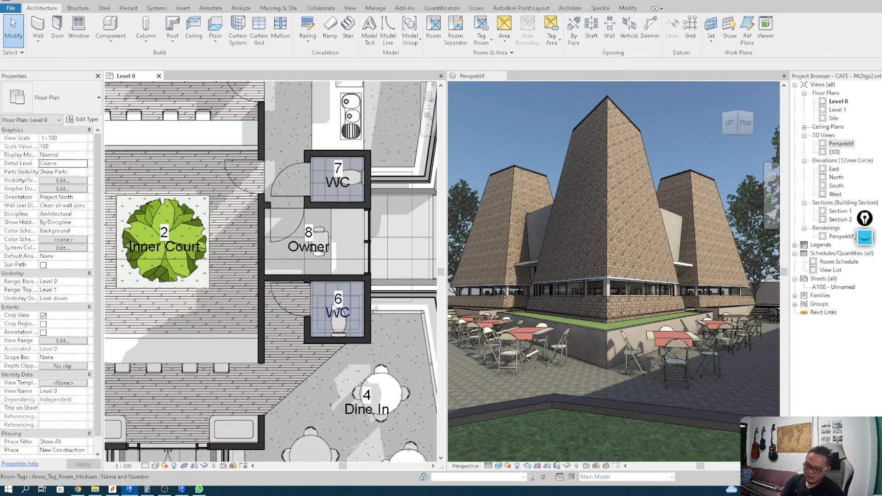
scroll(333, 307, "down", 5)
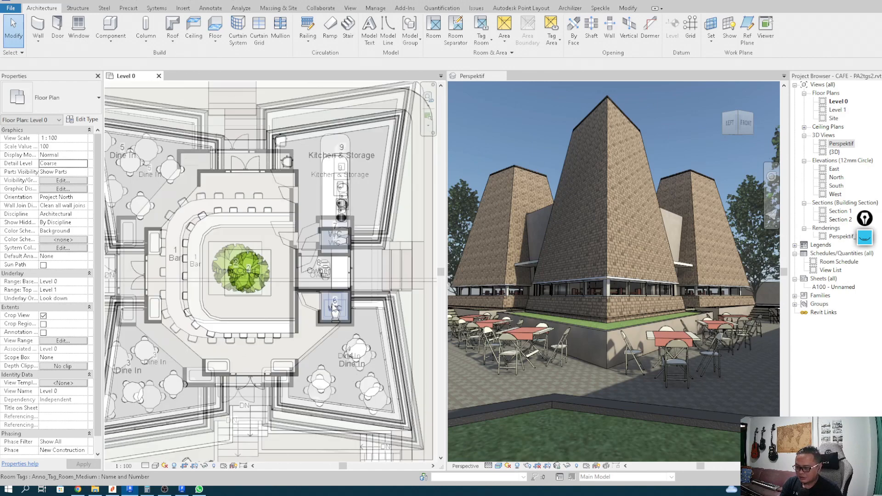
scroll(331, 315, "up", 5)
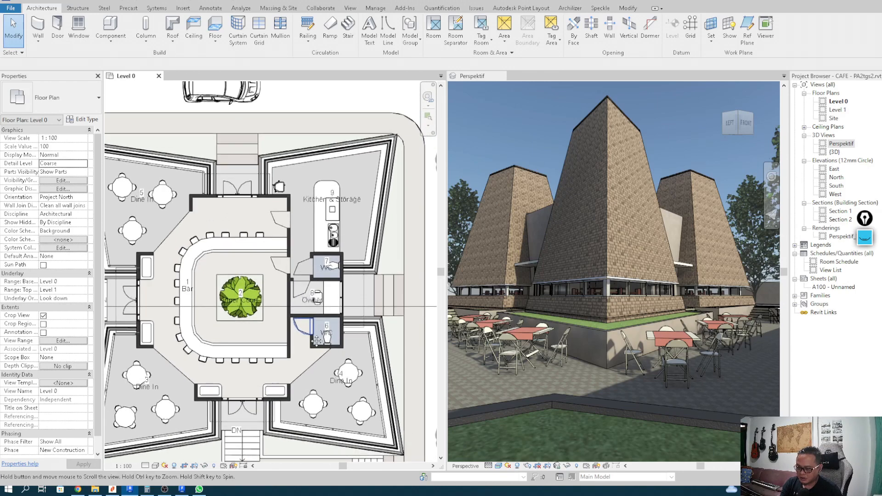
scroll(322, 301, "up", 3)
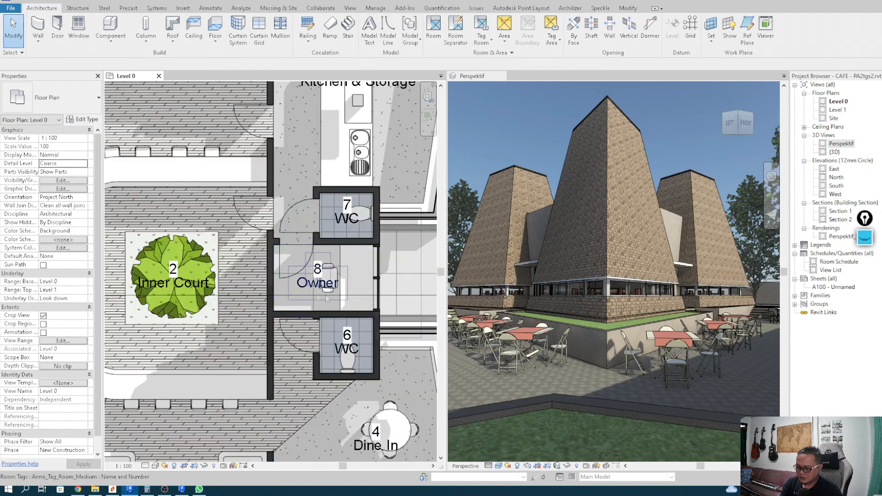
middle_click_drag(342, 287, 339, 371)
scroll(325, 216, "down", 4)
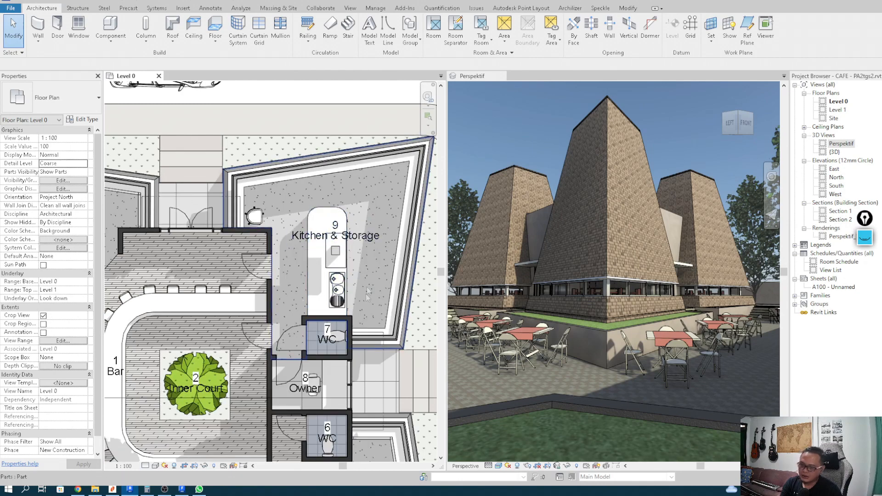
scroll(331, 294, "down", 5)
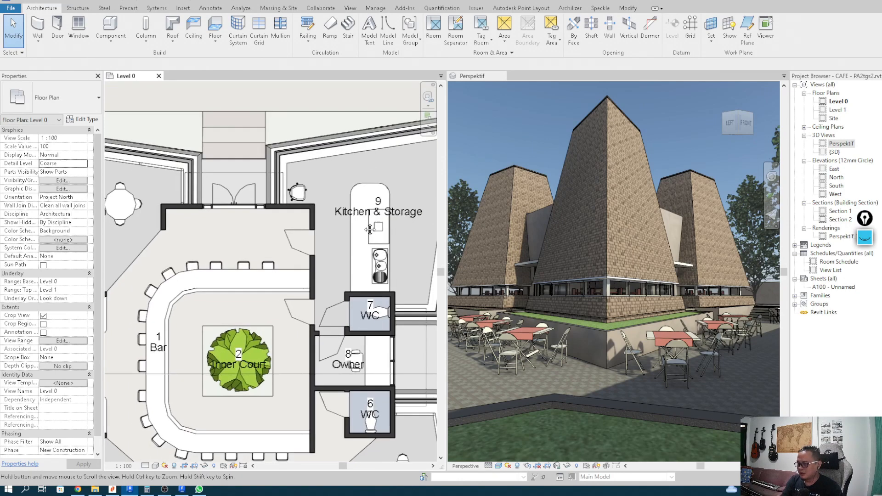
scroll(309, 344, "up", 2)
middle_click_drag(309, 343, 310, 286)
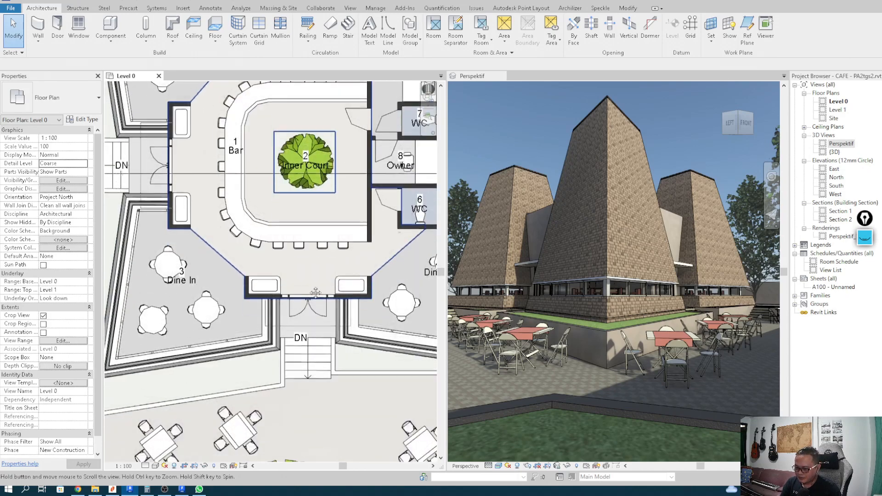
Examine the café's dine-in wings, entrances and parking area on the Level 0 plan.
scroll(308, 282, "down", 2)
middle_click_drag(276, 247, 256, 320)
scroll(256, 324, "down", 2)
middle_click_drag(258, 205, 292, 202)
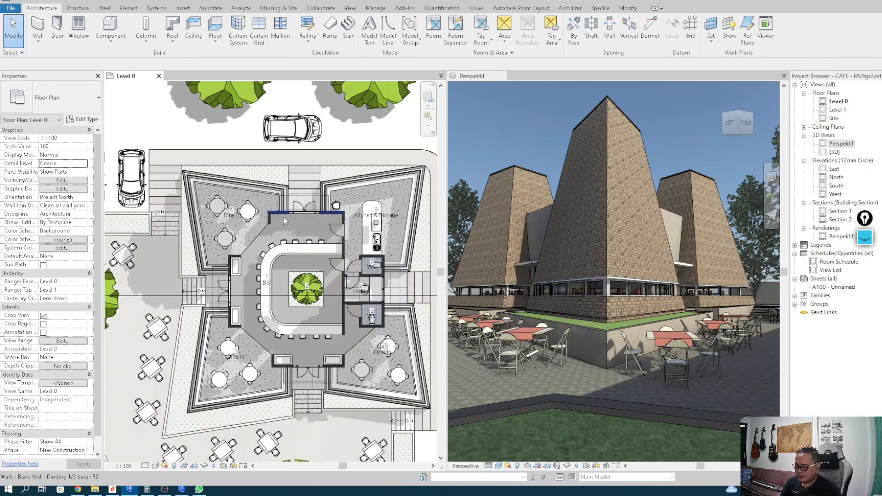
scroll(289, 258, "down", 2)
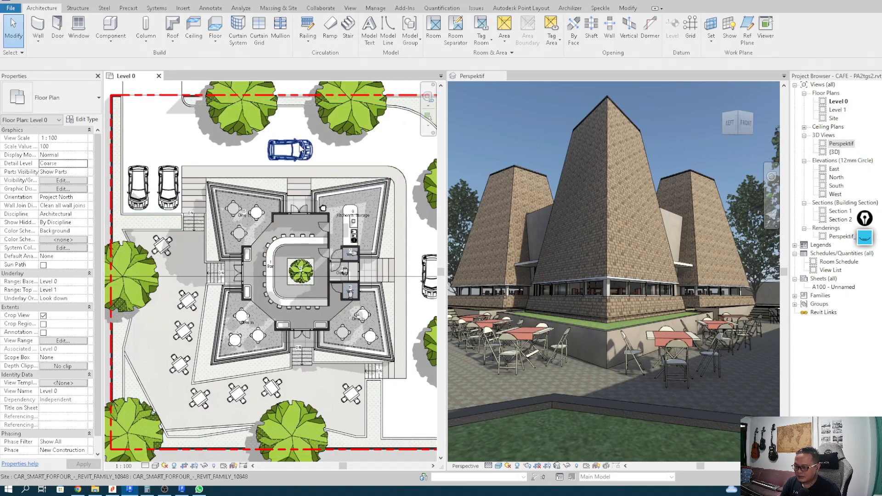
mouse_move(313, 181)
middle_mouse_down()
mouse_move(324, 225)
mouse_move(315, 229)
middle_mouse_up()
scroll(325, 225, "up", 3)
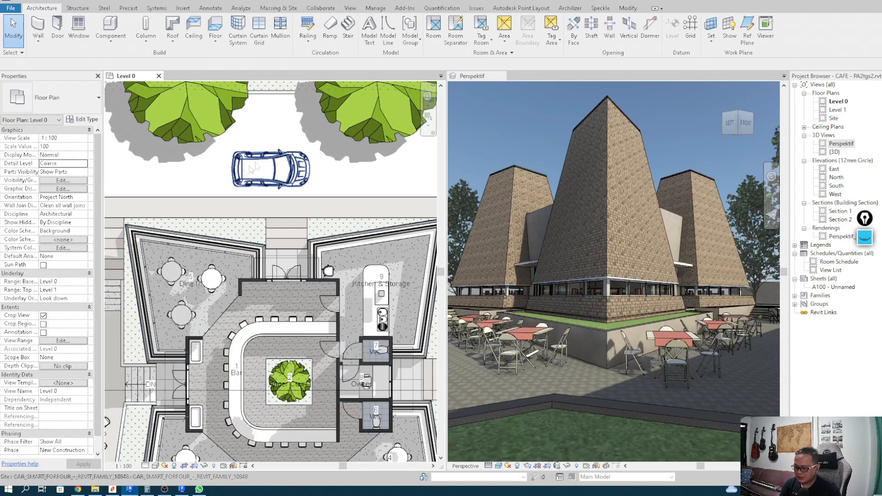
scroll(279, 253, "down", 1)
middle_click_drag(279, 254, 314, 194)
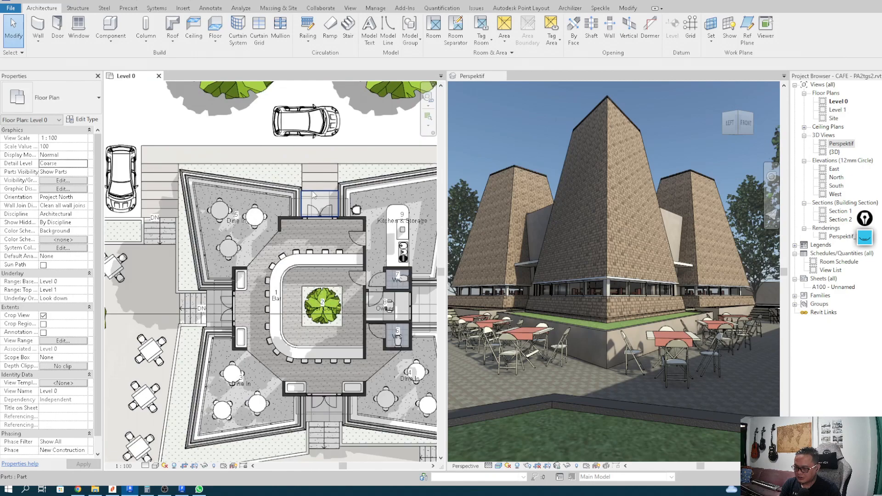
Examine the outdoor seating and site boundary on the Level 0 plan, and compare the building in the Perspektif view.
scroll(312, 195, "down", 3)
scroll(292, 259, "up", 3)
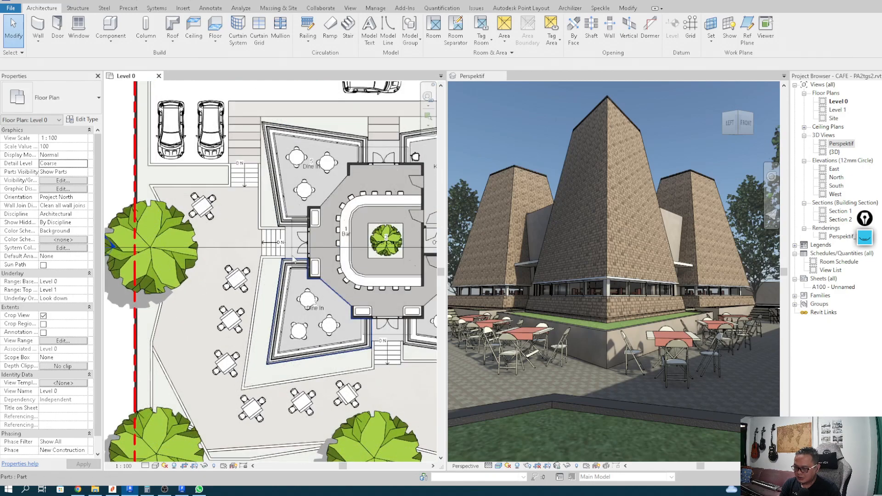
scroll(294, 260, "up", 1)
middle_click_drag(294, 260, 330, 220)
scroll(263, 230, "down", 3)
middle_click_drag(257, 232, 207, 232)
scroll(131, 223, "up", 1)
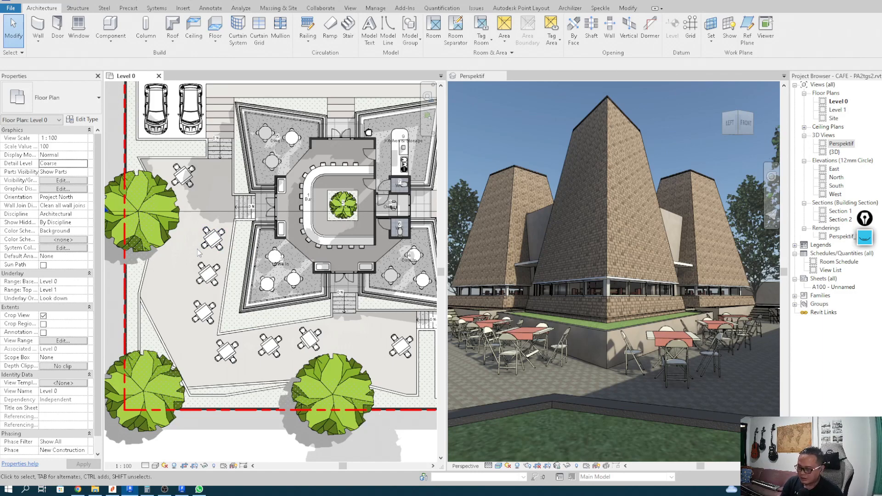
middle_click_drag(187, 249, 185, 269)
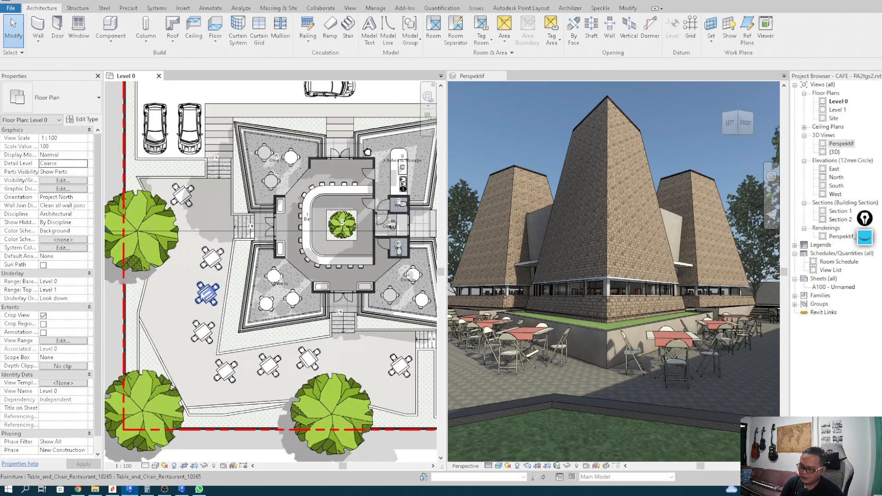
left_click(614, 307)
scroll(597, 315, "up", 2)
middle_click_drag(593, 317, 606, 301)
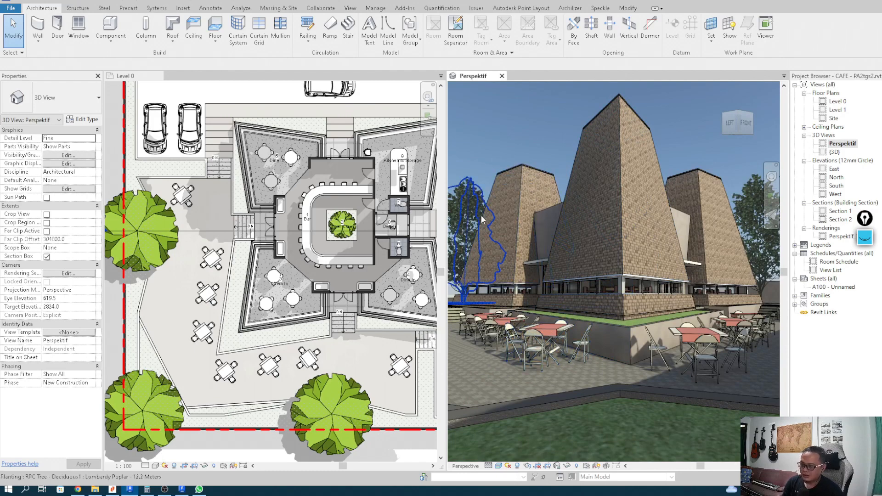
Close the CAFE - PA2tgs2 project and save its changes.
left_click(10, 8)
mouse_move(21, 45)
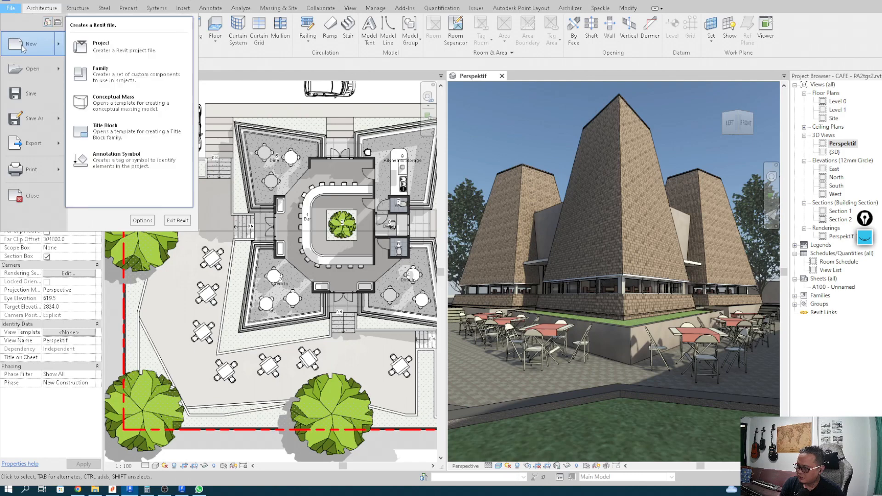
left_click(33, 195)
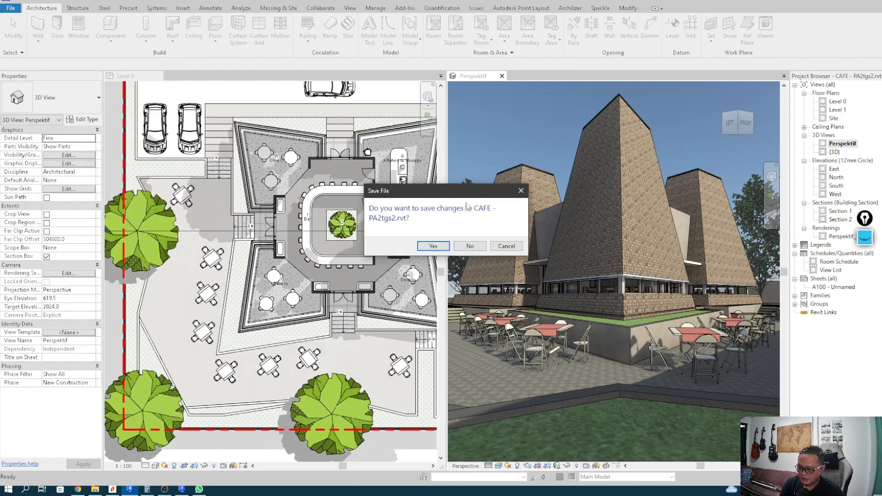
left_click(433, 246)
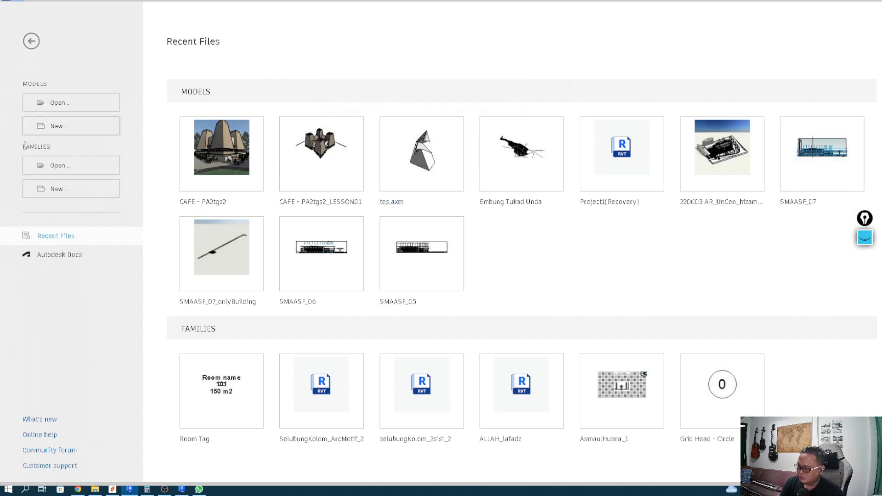
Create a new project based on the Architectural Template.
left_click(63, 132)
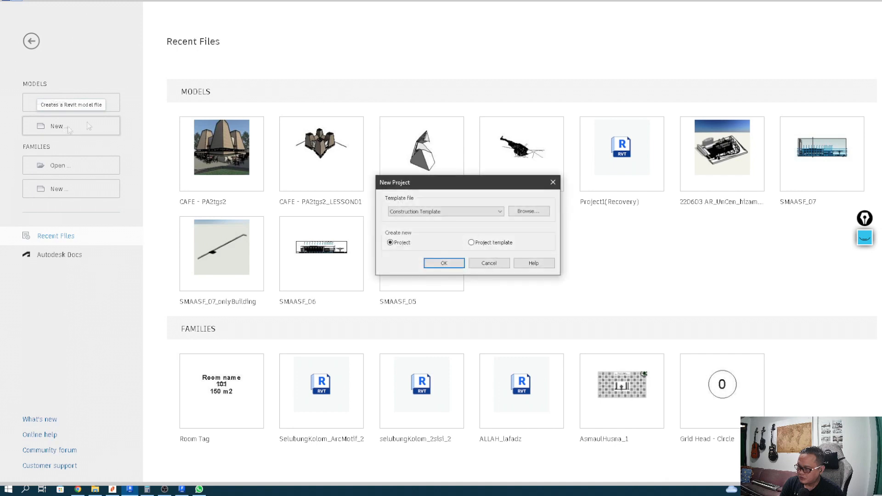
left_click(438, 213)
left_click(416, 189)
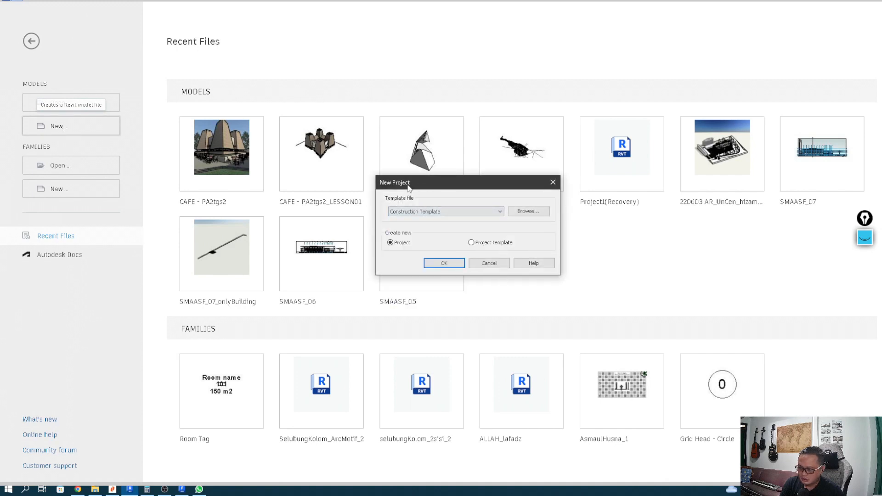
left_click(420, 211)
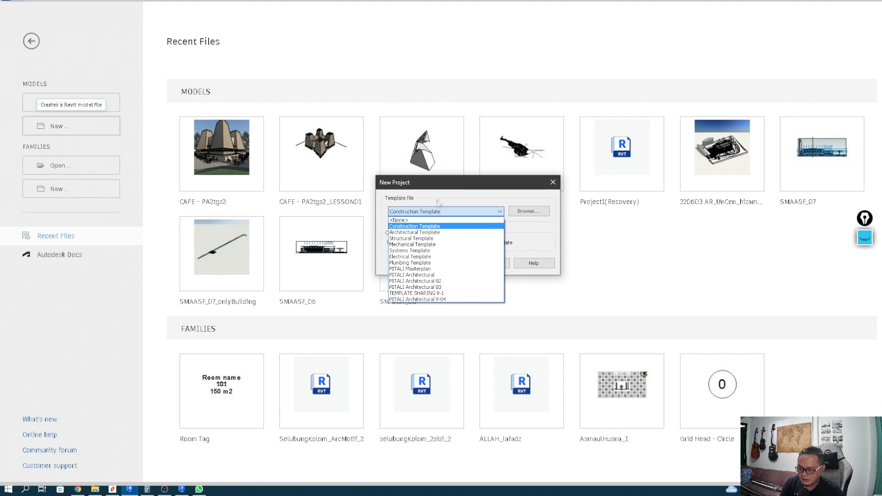
left_click(419, 232)
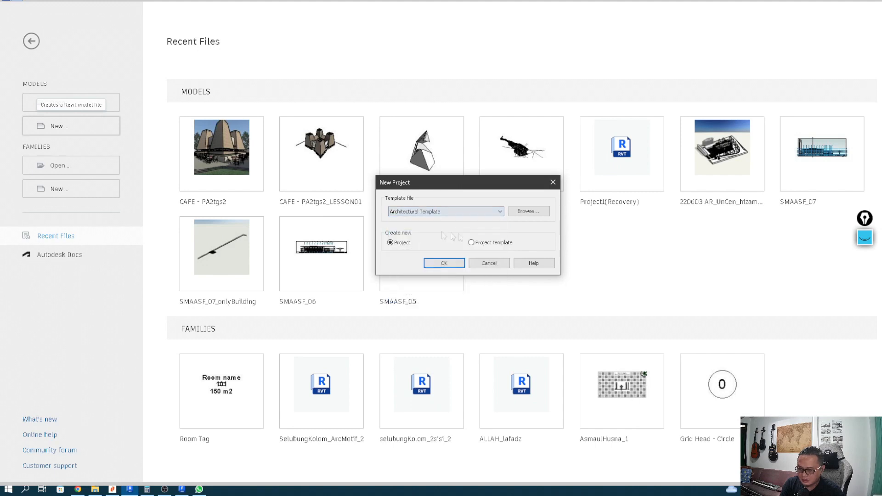
left_click(444, 265)
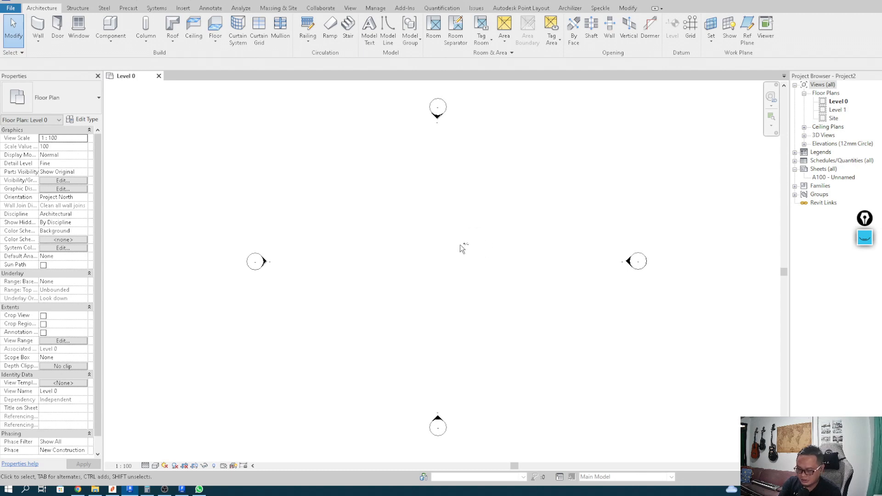
Outline the ribbon with the screen-annotation pen and circle its headings from Architecture to Massing & Site, leaving the ink visible.
key("ctrl+shift+3")
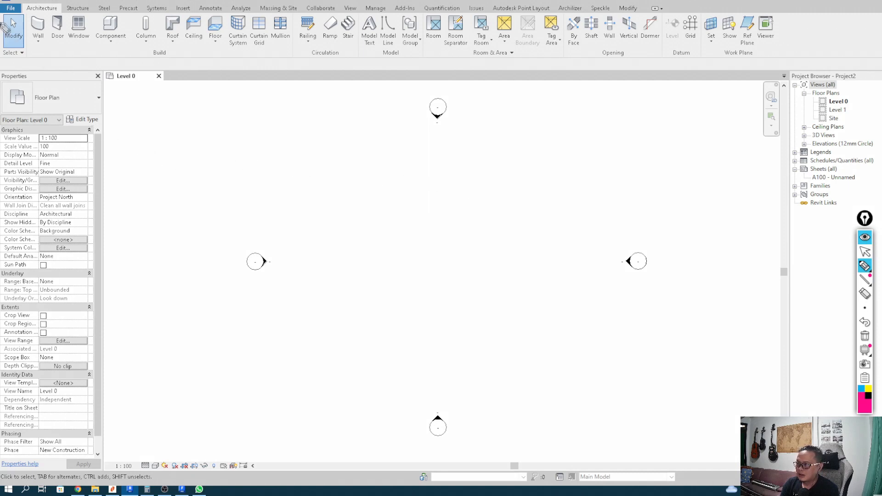
mouse_move(7, 67)
left_mouse_down()
mouse_move(795, 69)
mouse_move(873, 59)
mouse_move(881, 51)
mouse_move(857, 16)
left_mouse_up()
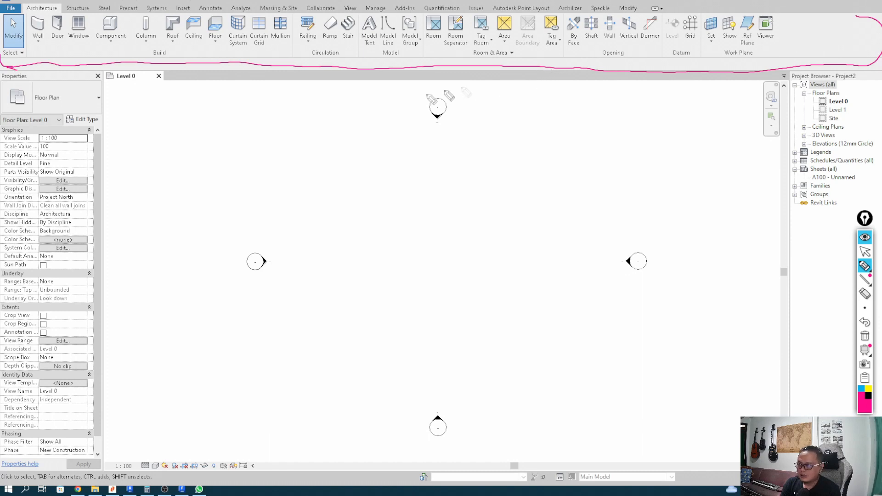
mouse_move(34, 6)
left_mouse_down()
mouse_move(37, 16)
mouse_move(94, 15)
mouse_move(109, 5)
mouse_move(129, 16)
mouse_move(142, 3)
mouse_move(166, 11)
left_mouse_up()
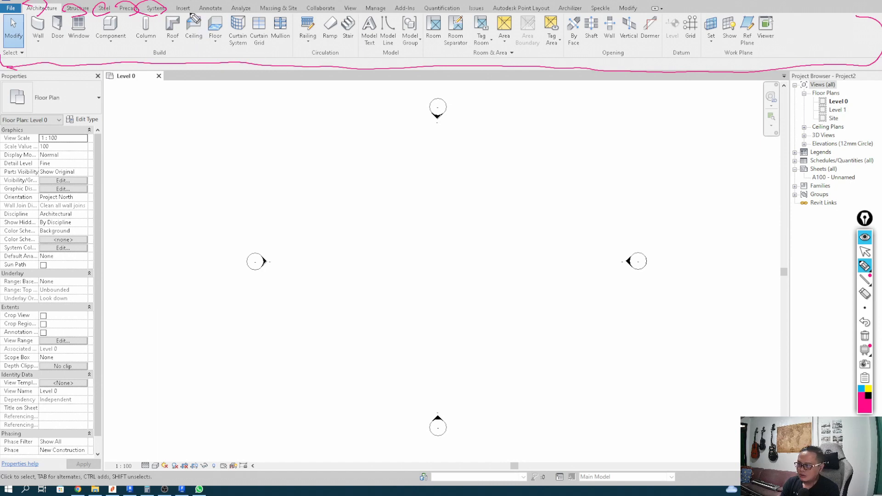
mouse_move(177, 15)
left_mouse_down()
mouse_move(192, 2)
mouse_move(192, 14)
left_mouse_up()
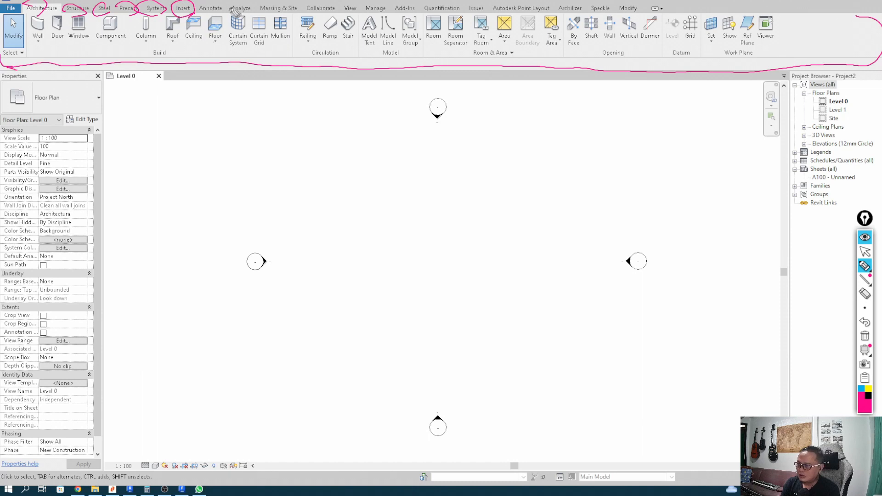
mouse_move(206, 16)
left_mouse_down()
mouse_move(213, 2)
mouse_move(224, 14)
left_mouse_up()
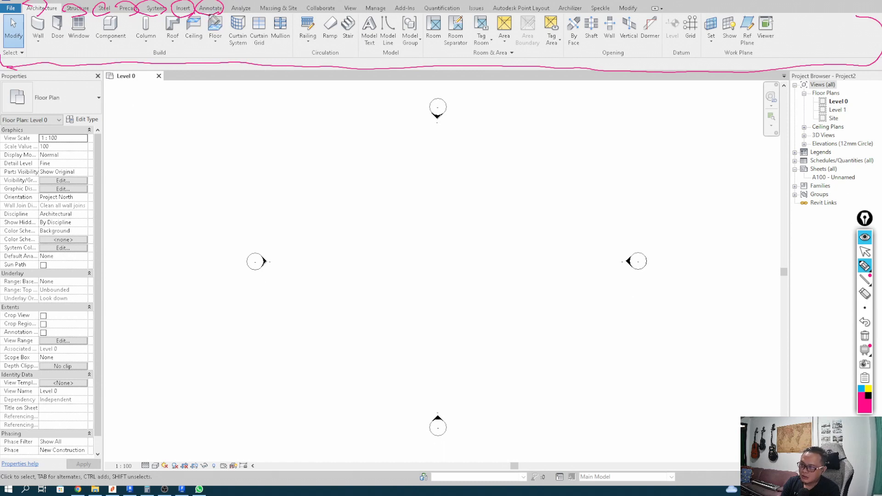
mouse_move(257, 19)
left_mouse_down()
mouse_move(223, 16)
mouse_move(257, 10)
left_mouse_up()
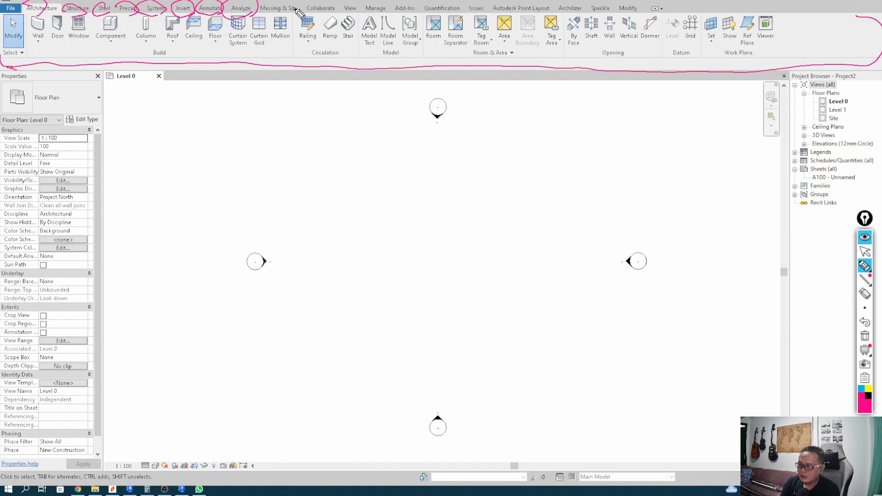
left_click_drag(295, 10, 261, 6)
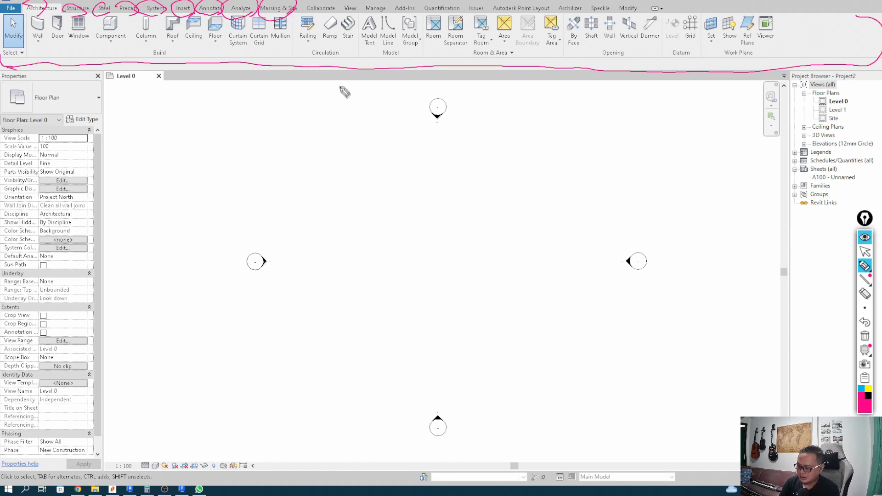
key("ctrl+shift+1")
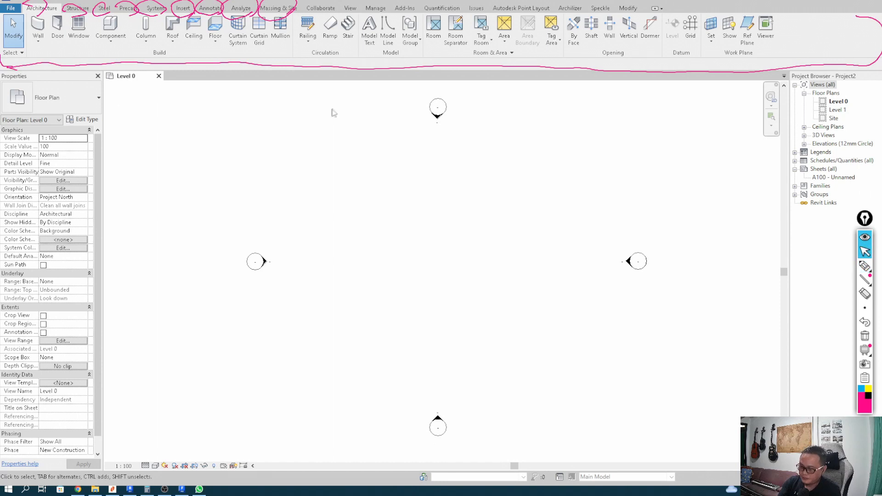
Review the Massing & Site, Collaborate, View and Manage tool sets.
left_click(287, 10)
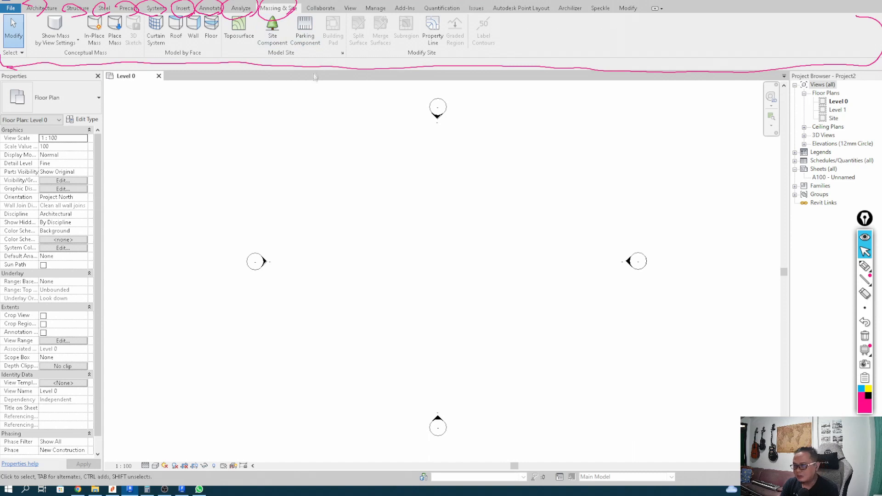
left_click(323, 9)
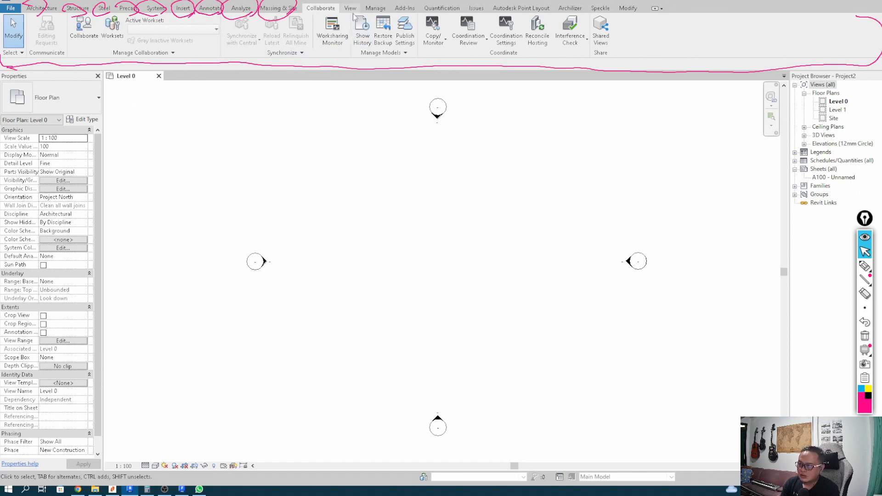
left_click(352, 10)
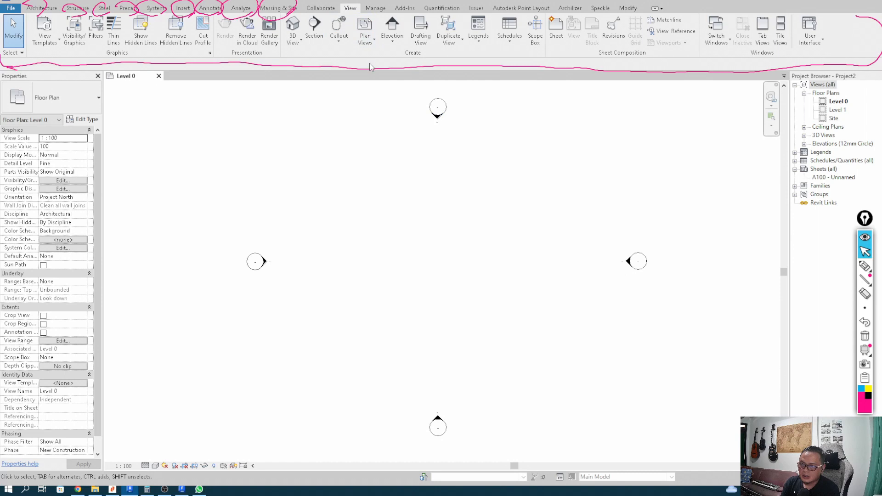
left_click(375, 10)
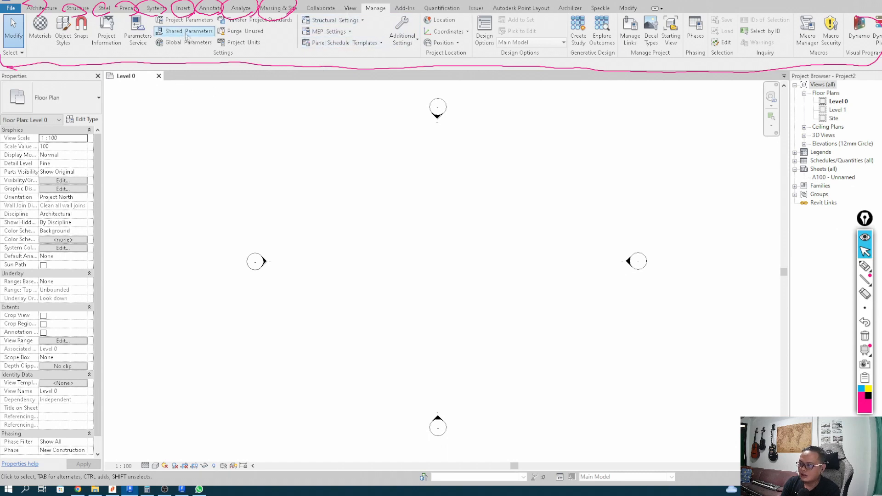
Circle the ribbon headings from Add-Ins to Speckle, and the Modify heading separately, with the screen-annotation pen.
left_click(204, 44)
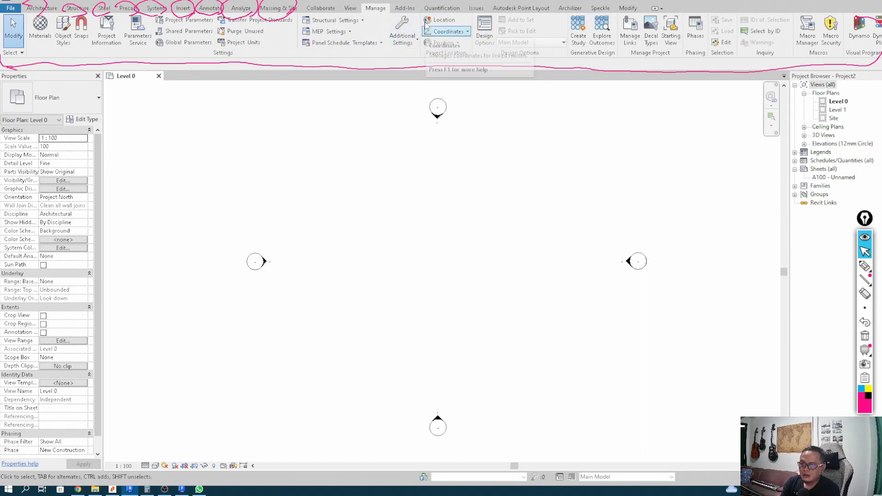
key("ctrl+shift+3")
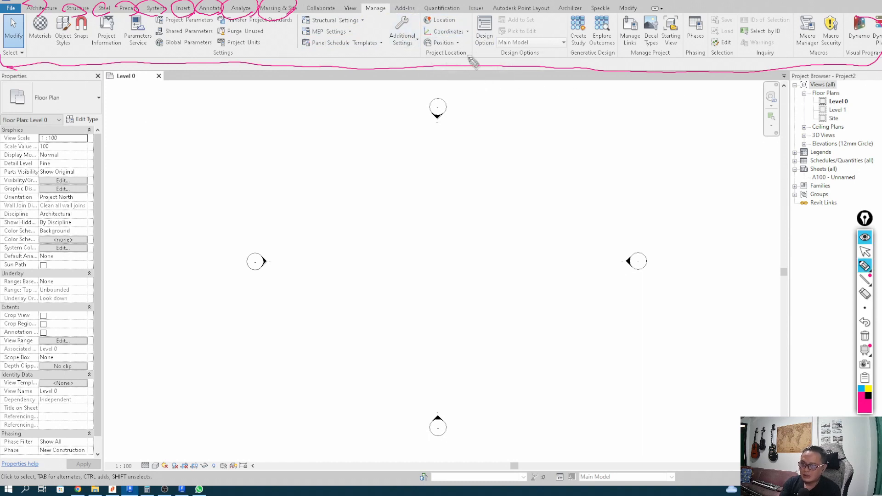
mouse_move(390, 8)
left_mouse_down()
mouse_move(613, 14)
mouse_move(416, 30)
mouse_move(411, 4)
left_mouse_up()
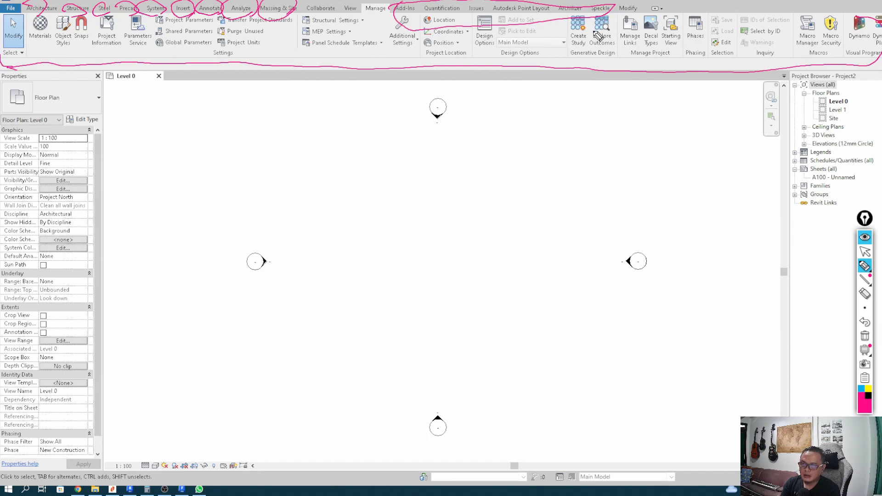
mouse_move(615, 19)
left_mouse_down()
mouse_move(645, 7)
mouse_move(615, 8)
left_mouse_up()
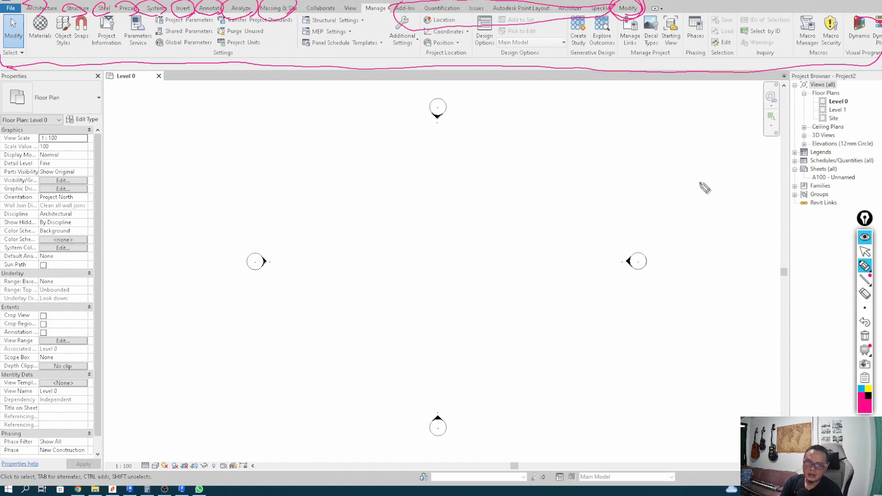
Undo the last four annotation pen strokes over the ribbon headings.
key("ctrl+z")
key("ctrl+z")
key("ctrl+z")
key("ctrl+z")
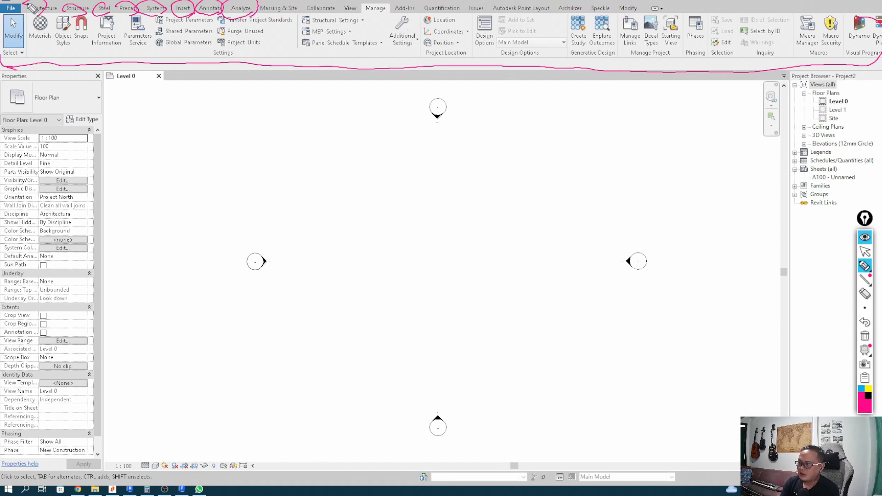
Loop the annotation pen around the headings from Architecture to Manage, the Modify heading, and the add-in headings from Add-Ins to Speckle.
mouse_move(260, 4)
left_mouse_down()
mouse_move(206, 28)
mouse_move(46, 40)
mouse_move(28, 6)
left_mouse_up()
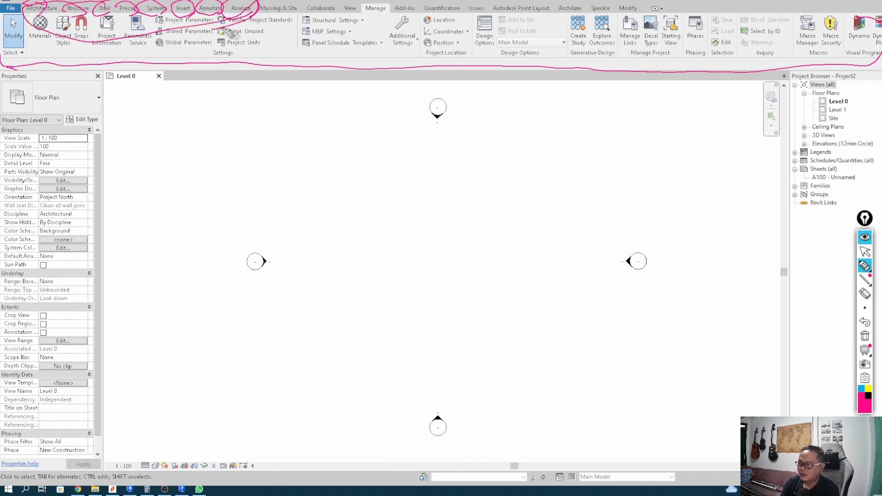
mouse_move(325, 4)
left_mouse_down()
mouse_move(390, 10)
mouse_move(322, 28)
mouse_move(128, 44)
left_mouse_up()
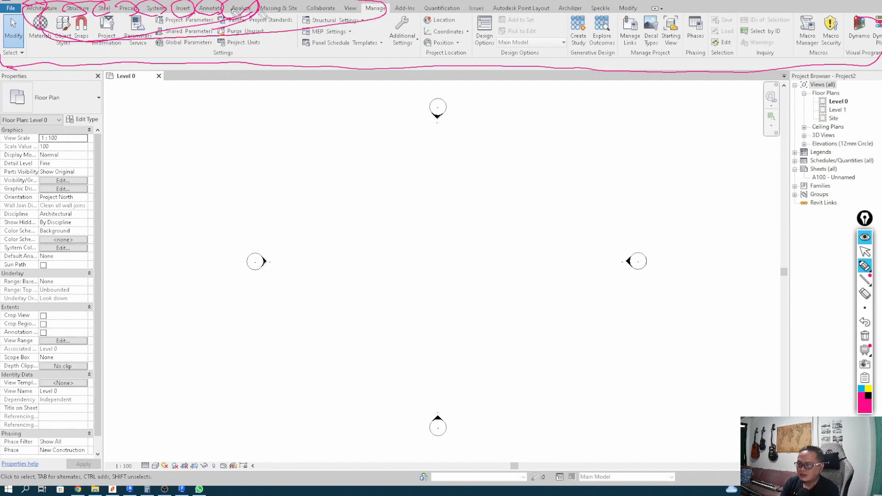
mouse_move(643, 5)
left_mouse_down()
mouse_move(616, 12)
mouse_move(640, 4)
left_mouse_up()
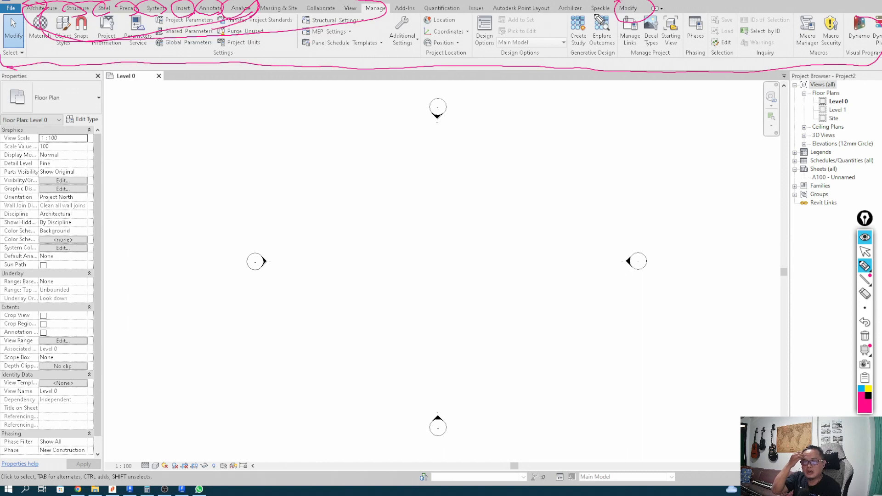
mouse_move(445, 17)
left_mouse_down()
mouse_move(400, 8)
mouse_move(546, 3)
mouse_move(609, 16)
mouse_move(442, 30)
left_mouse_up()
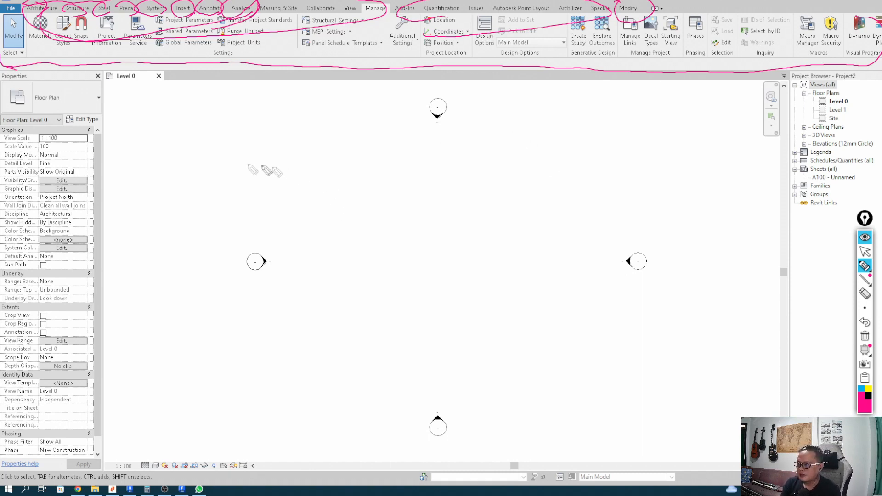
Outline the Properties palette and the Project Browser with the annotation pen, circling the Project Browser's title as well.
mouse_move(21, 86)
left_mouse_down()
mouse_move(96, 127)
mouse_move(130, 321)
mouse_move(12, 413)
mouse_move(7, 85)
mouse_move(25, 88)
left_mouse_up()
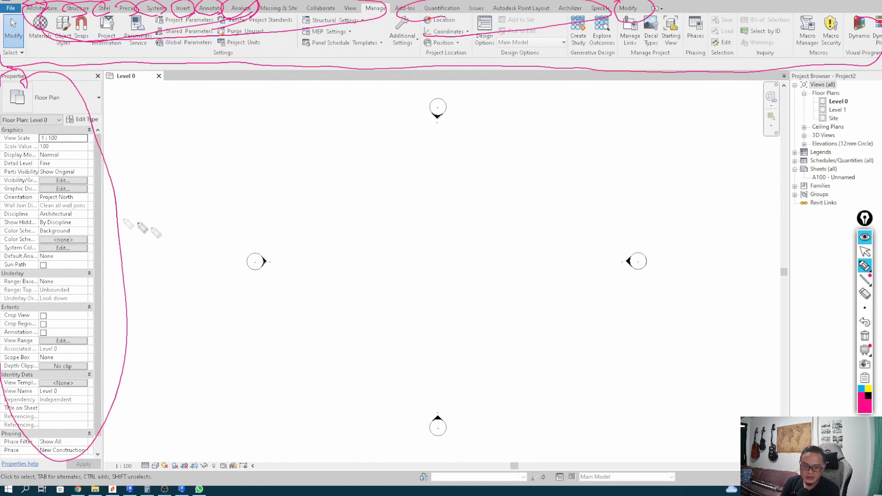
mouse_move(814, 222)
left_mouse_down()
mouse_move(791, 110)
mouse_move(878, 69)
mouse_move(769, 177)
left_mouse_up()
mouse_move(805, 81)
left_mouse_down()
mouse_move(867, 76)
mouse_move(785, 93)
left_mouse_up()
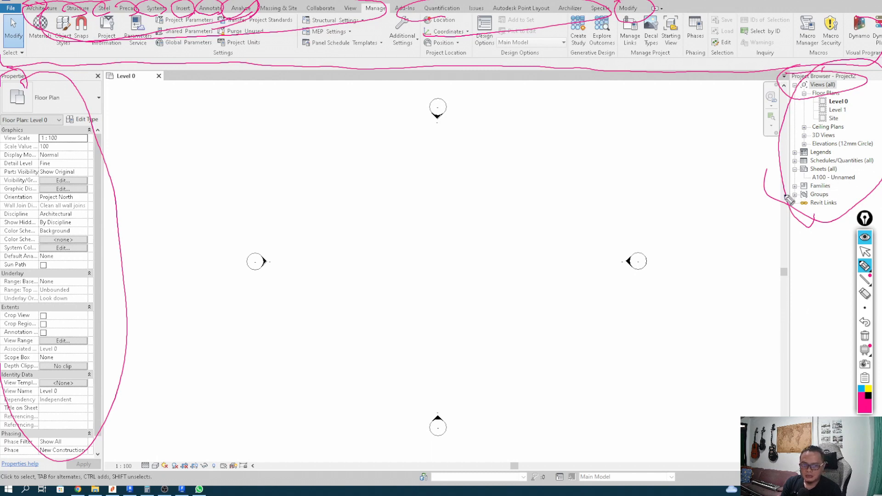
Leave the annotation pen and expand the Families branch of the Project Browser to examine its categories.
key("ctrl+shift+2")
left_click(795, 185)
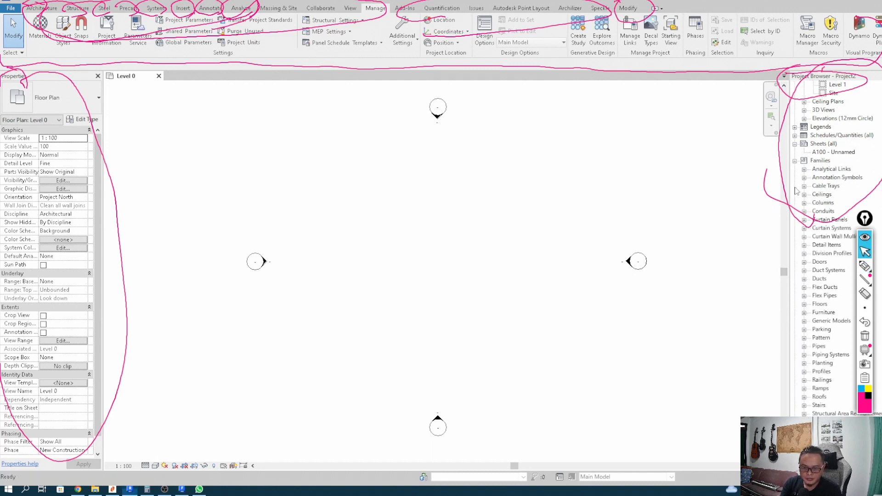
scroll(836, 249, "down", 1)
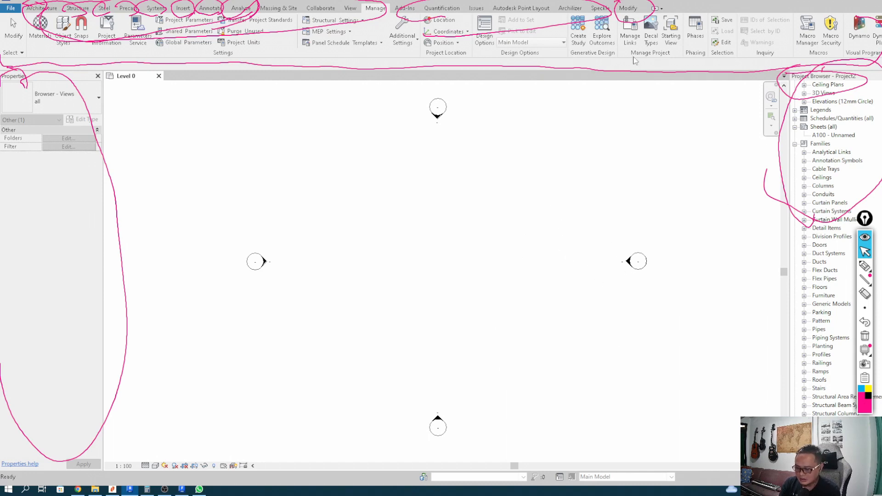
Switch to FormIt and examine the café massing model from several sides.
key("ctrl+shift+7")
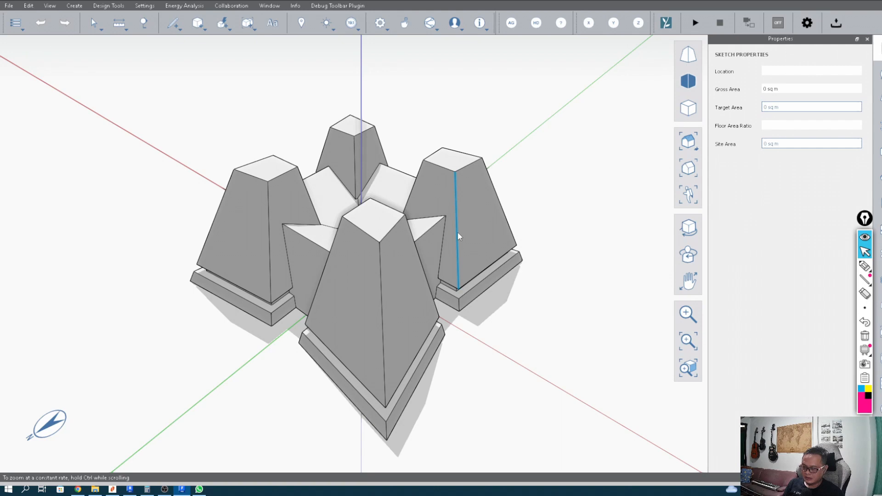
middle_click_drag(537, 133, 425, 170)
middle_click_drag(526, 188, 485, 140)
middle_click_drag(173, 102, 377, 101, "shift")
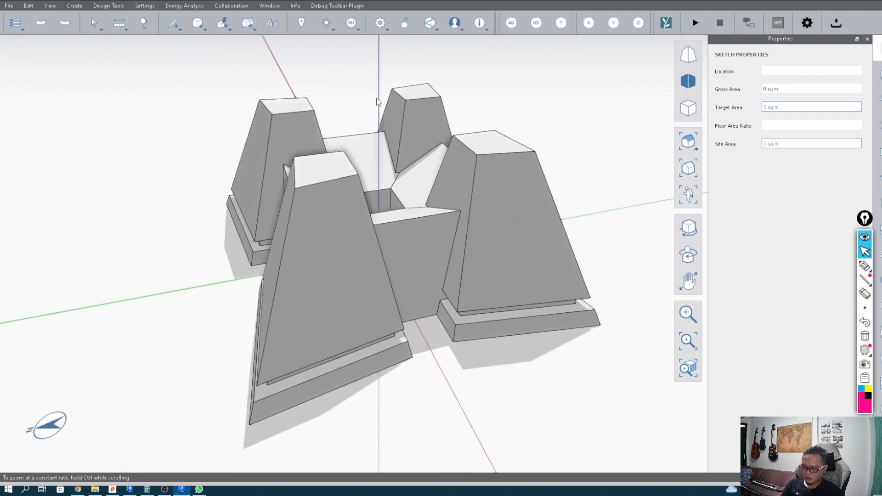
middle_click_drag(521, 141, 359, 158, "shift")
scroll(130, 138, "down", 5)
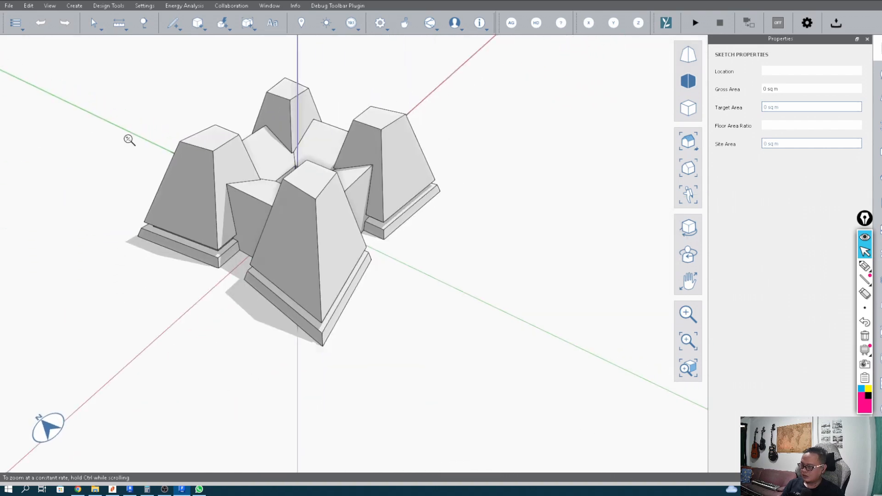
scroll(182, 137, "up", 3)
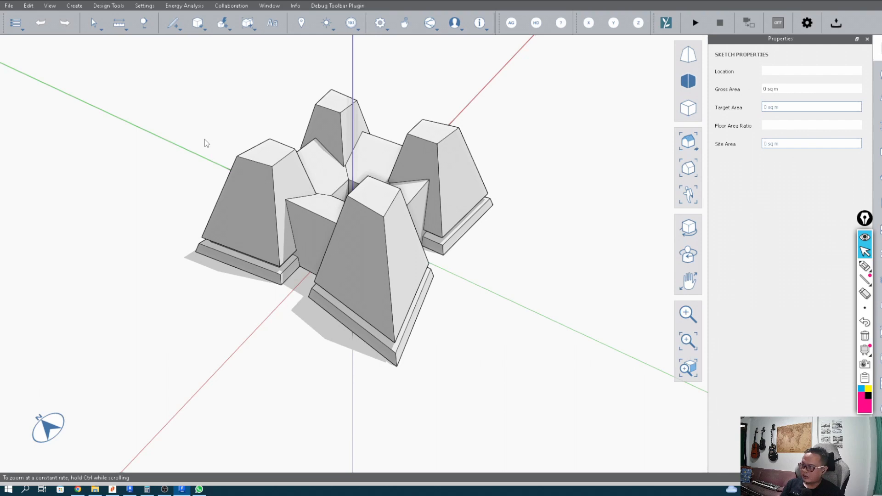
scroll(291, 145, "up", 2)
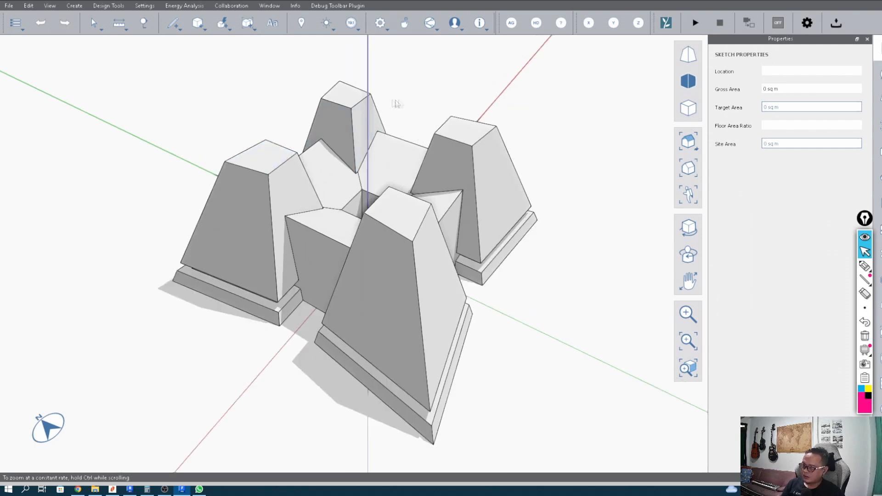
Export all objects of the massing locally in SAT format, overwriting CAFE - Form01.sat in the hari 1 folder.
left_click(9, 6)
mouse_move(200, 88)
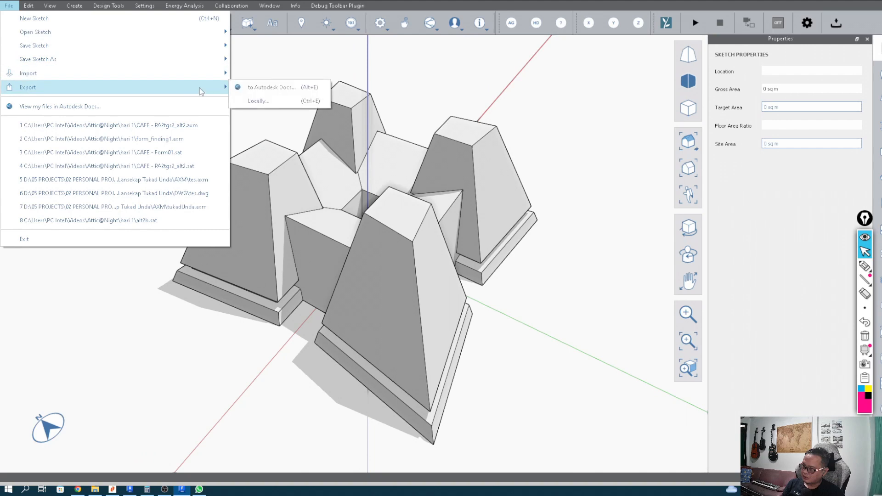
left_click(280, 101)
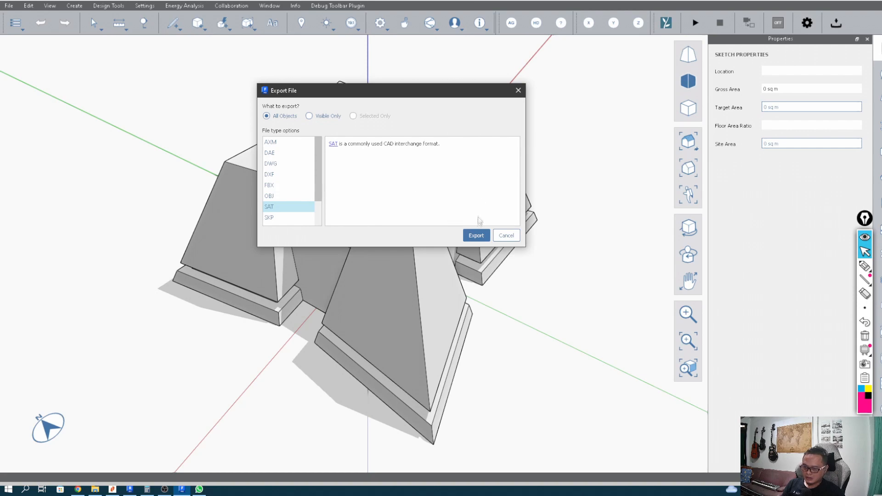
left_click(476, 236)
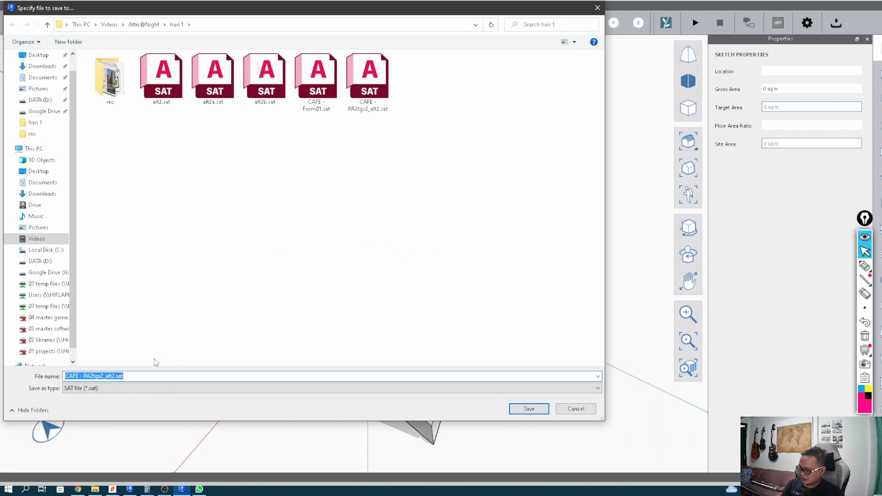
left_click(323, 90)
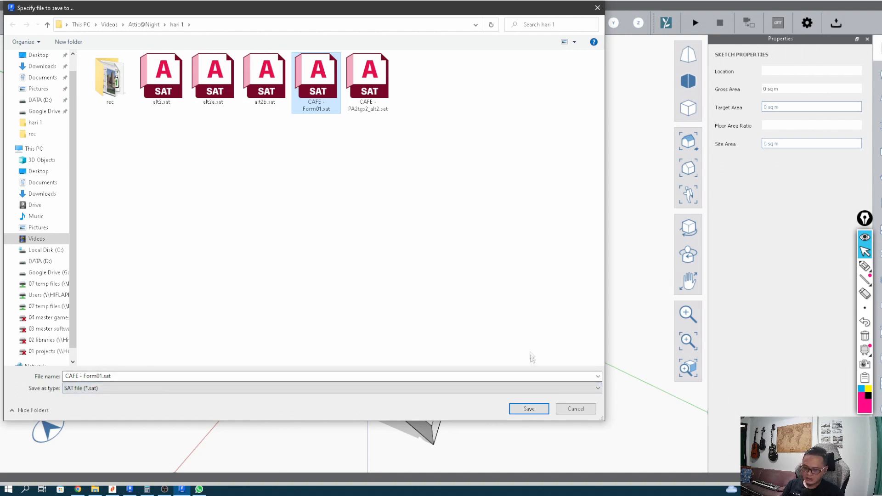
left_click(529, 409)
left_click(472, 243)
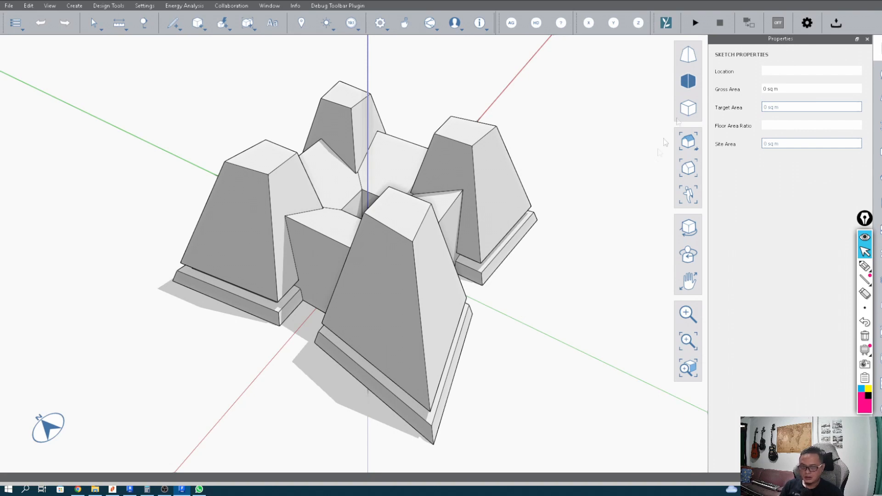
Switch back to the new Revit project and hide the screen-annotation ink and its tools.
left_click(130, 489)
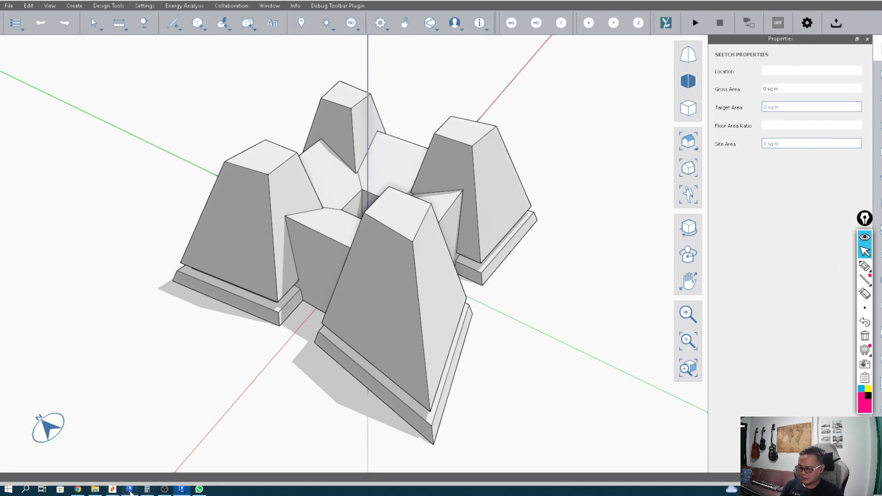
left_click(435, 227)
scroll(426, 229, "down", 1)
scroll(428, 230, "up", 2)
middle_click_drag(437, 236, 425, 238)
scroll(425, 238, "down", 1)
left_click(865, 236)
Expand the Elevations (12mm Circle) group, open the South elevation and check its two levels.
scroll(879, 182, "up", 2)
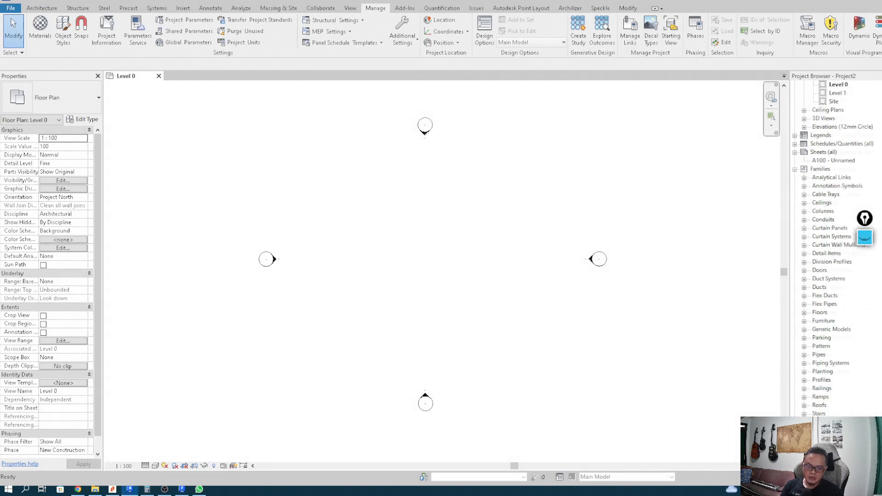
left_click(822, 85)
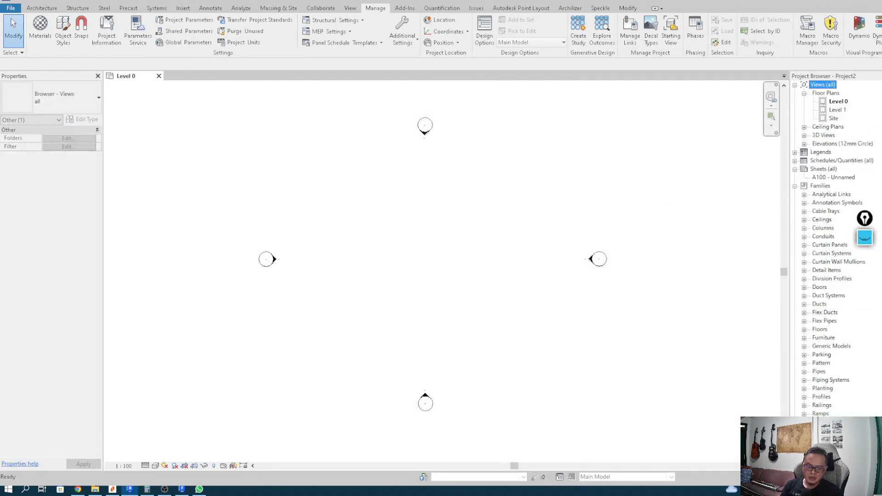
left_click(804, 144)
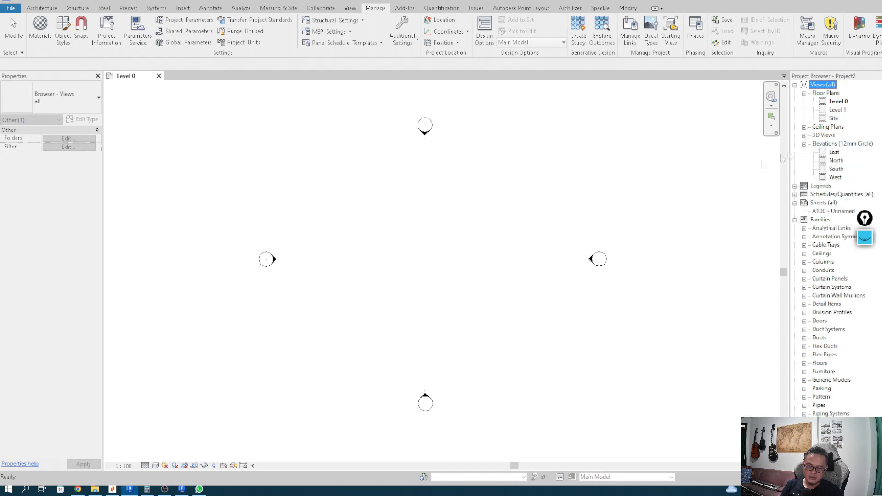
double_click(834, 169)
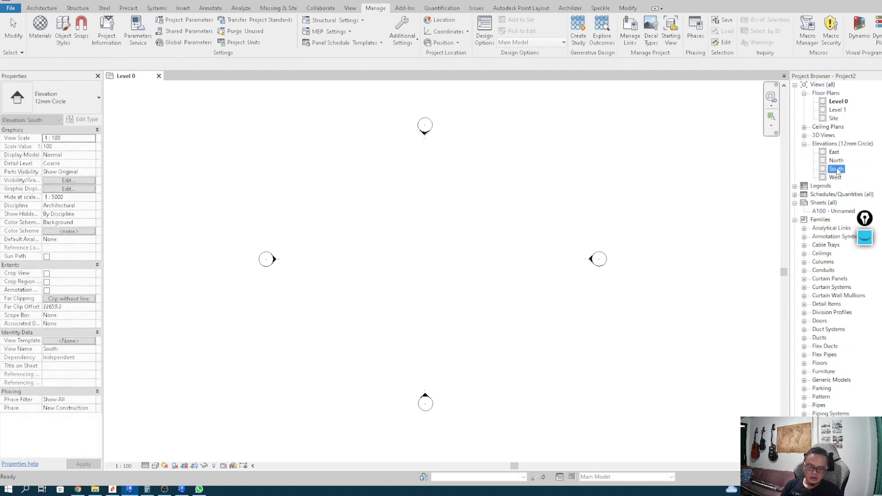
middle_click_drag(509, 273, 369, 301)
scroll(328, 266, "down", 1)
scroll(304, 258, "up", 3)
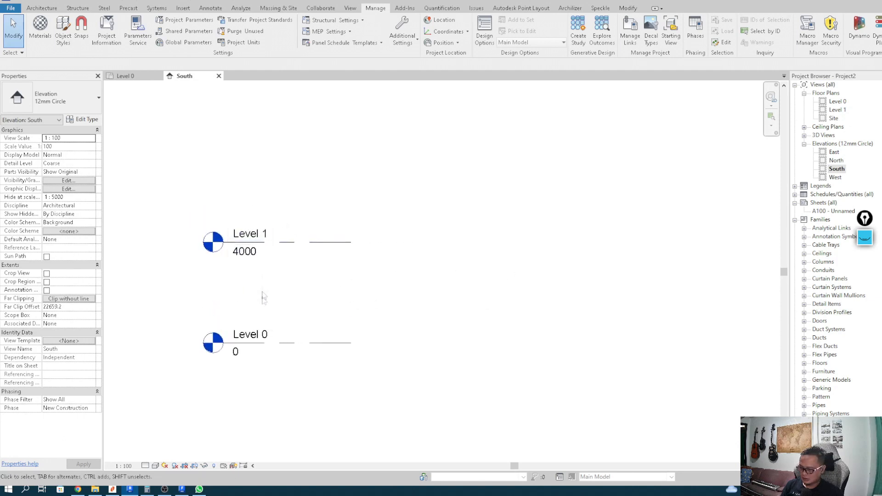
left_click_drag(413, 135, 317, 388)
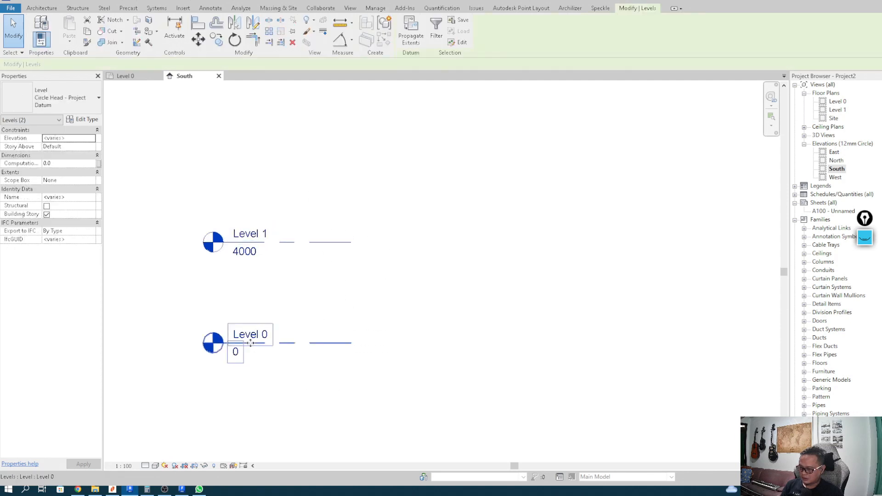
left_click(257, 293)
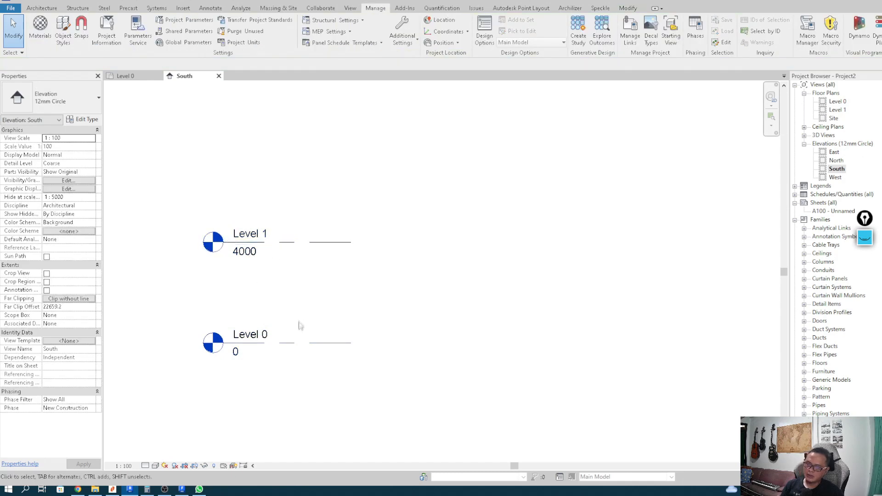
Lengthen the aligned Level 1 and Level 0 lines in both directions so they span a wide part of the South elevation.
left_click(317, 243)
scroll(302, 289, "down", 2)
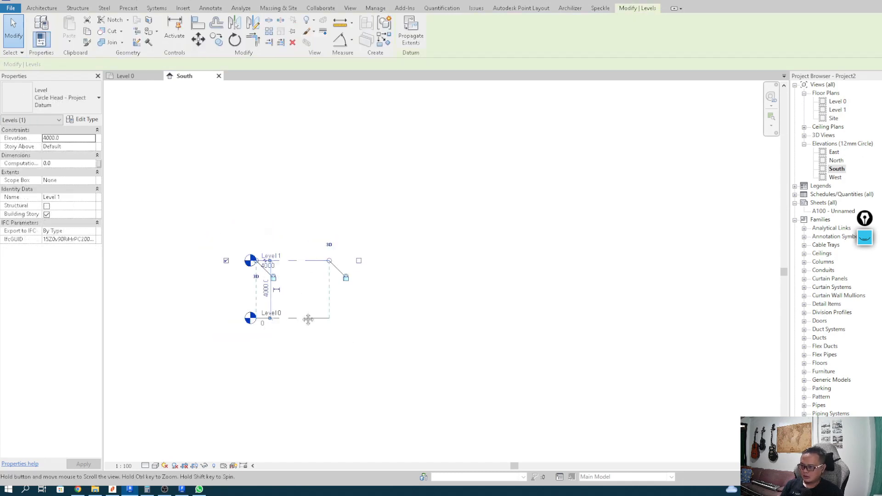
left_click_drag(330, 265, 628, 267)
middle_click_drag(309, 304, 364, 302)
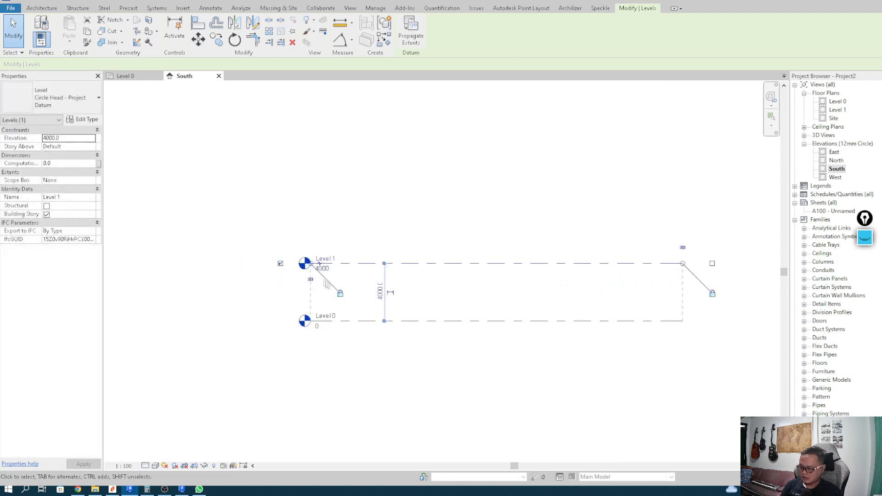
left_click_drag(311, 263, 121, 263)
middle_click_drag(230, 303, 307, 286)
left_click(223, 367)
scroll(204, 285, "up", 2)
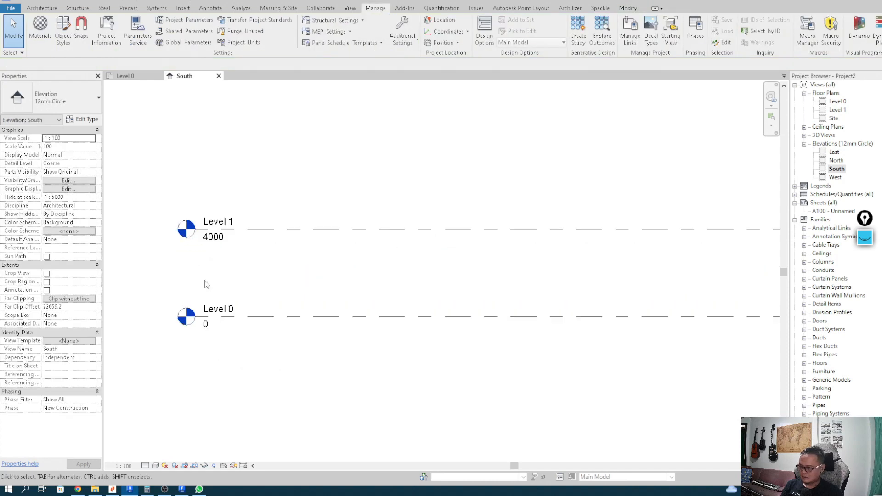
scroll(214, 296, "up", 2)
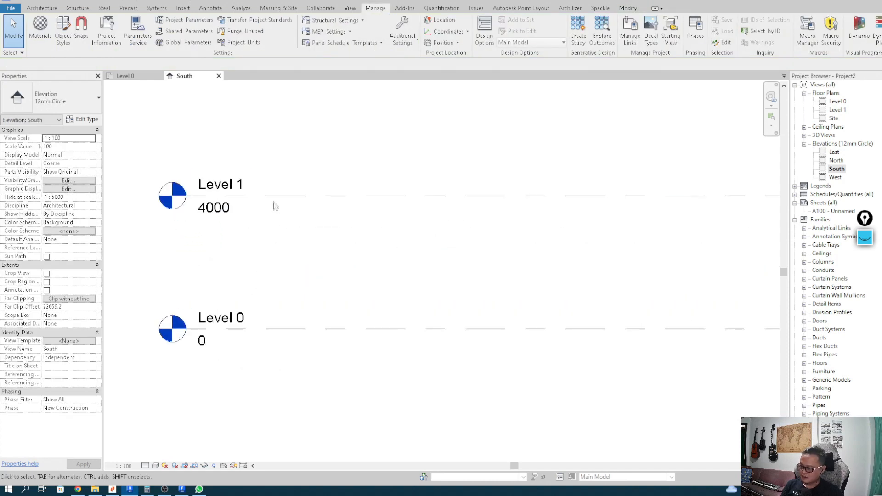
Add an elbow at the left end of the Level 1 line and shape it so the level head sits above the line.
left_click(215, 207)
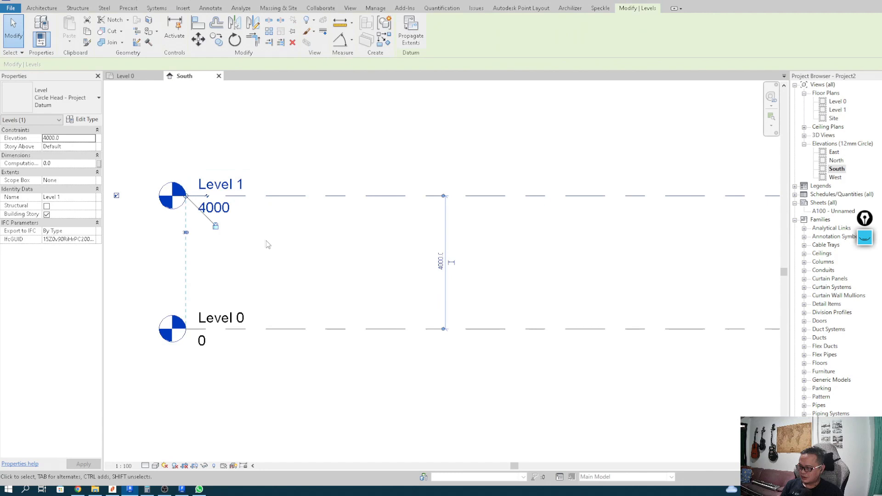
left_click(275, 292)
left_click(248, 330)
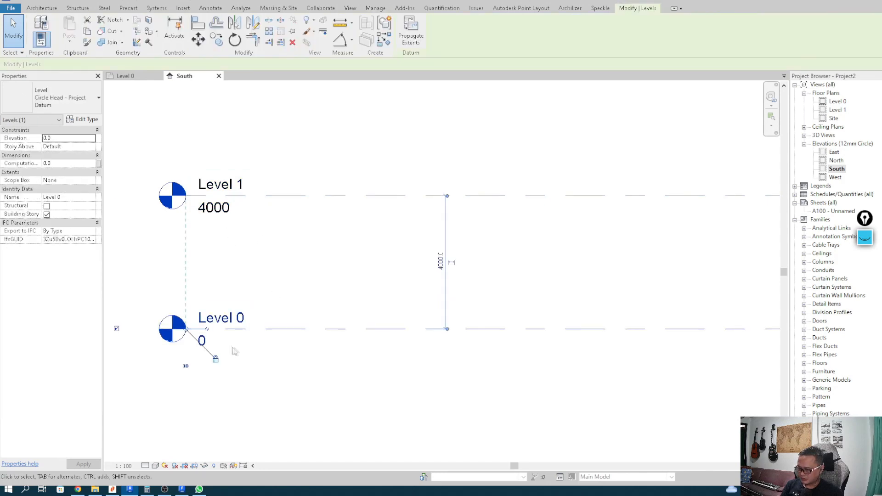
left_click(293, 222)
left_click(290, 197)
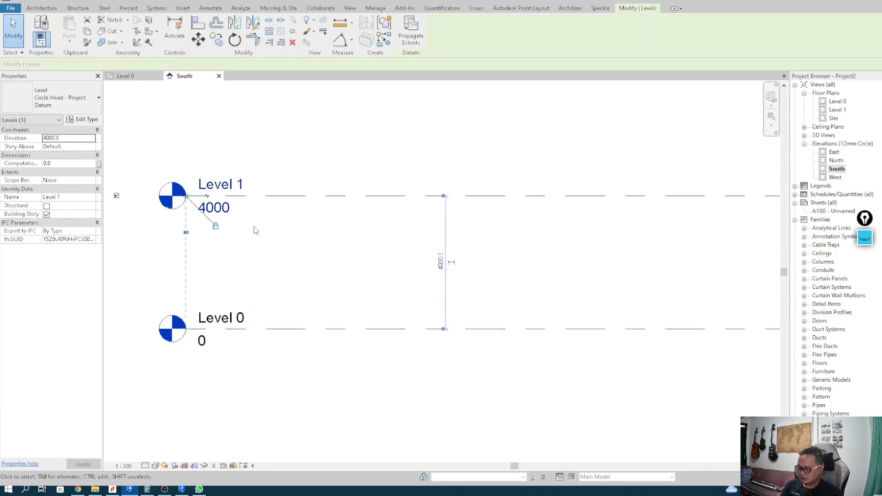
left_click(207, 196)
left_click_drag(215, 209, 316, 195)
left_click_drag(209, 150, 301, 148)
middle_click_drag(278, 197, 280, 209)
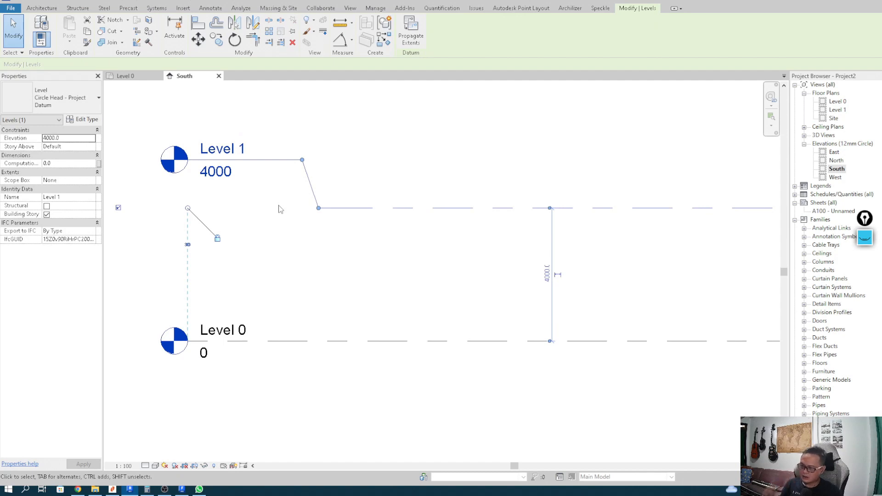
middle_click_drag(280, 209, 262, 232)
left_click(262, 232)
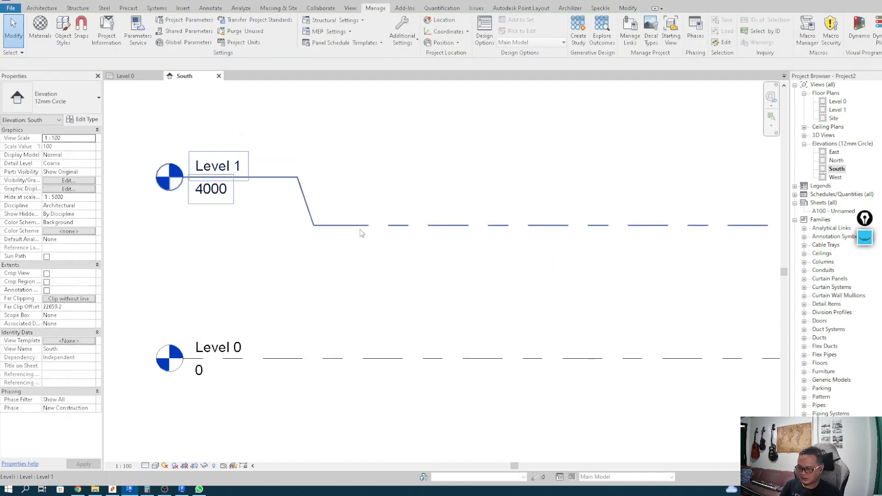
Rename Level 1 to Lantai Dasar and rename its corresponding views as well.
left_click(230, 167)
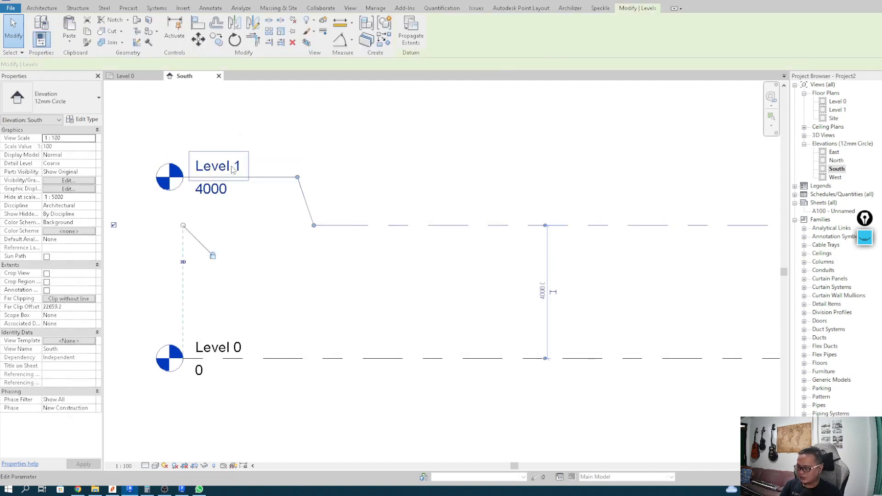
left_click(230, 166)
type("Lantai Dasar")
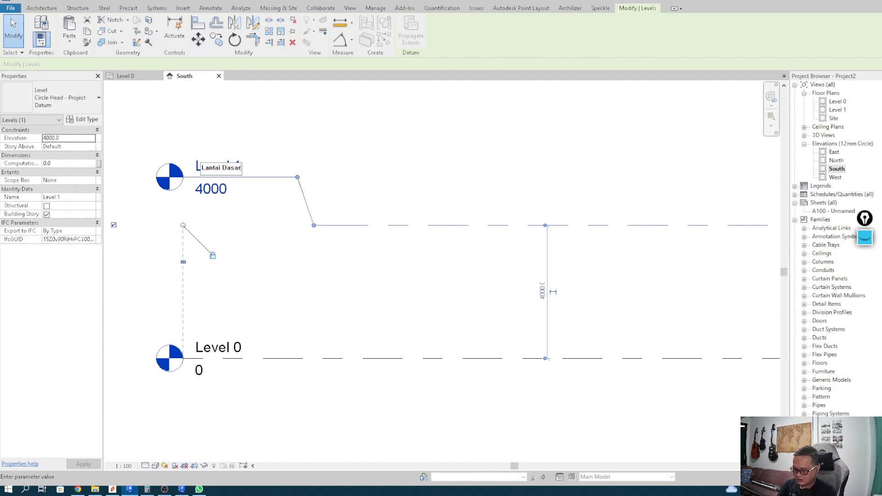
key("Return")
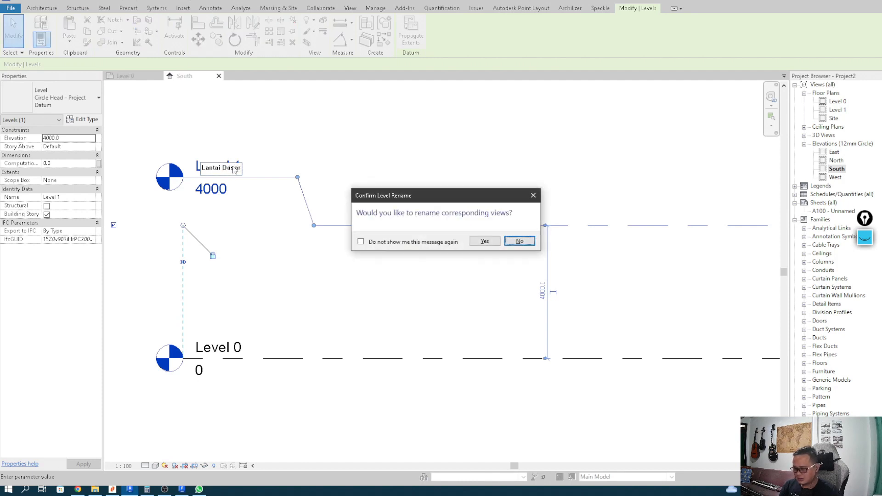
left_click(484, 241)
Rename Level 0 to Ground, also renaming its corresponding views.
left_click(229, 351)
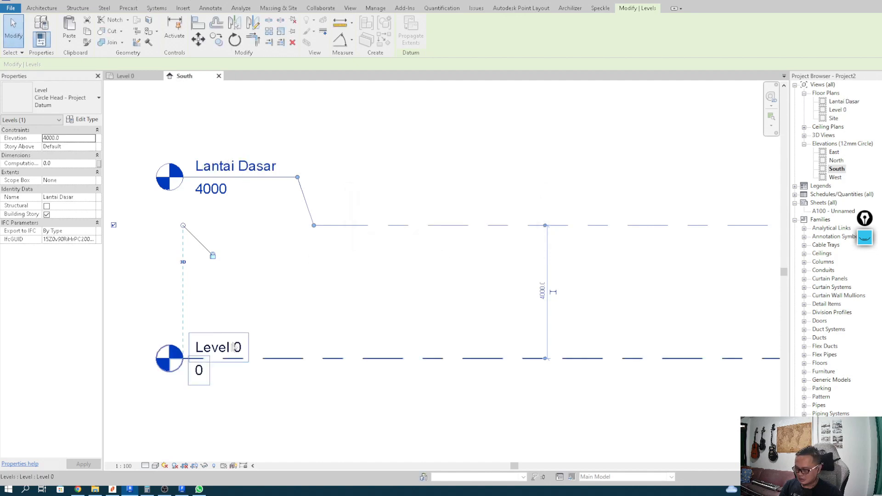
left_click(230, 351)
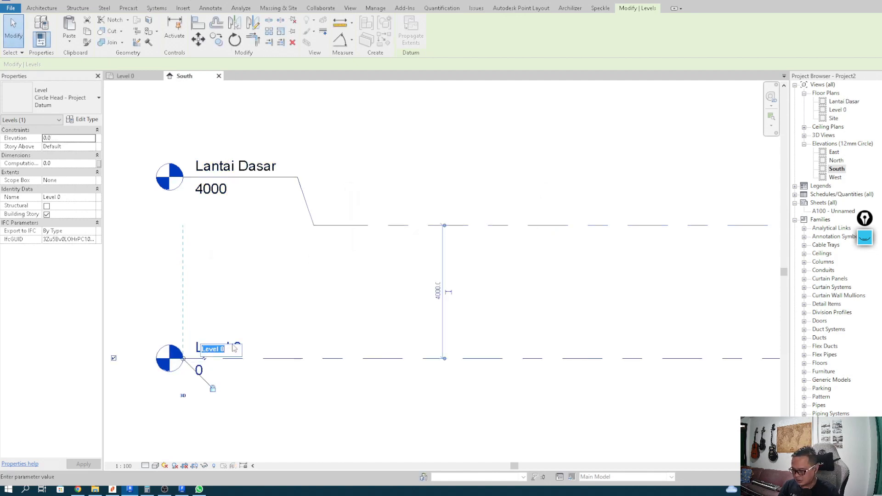
type("Ground")
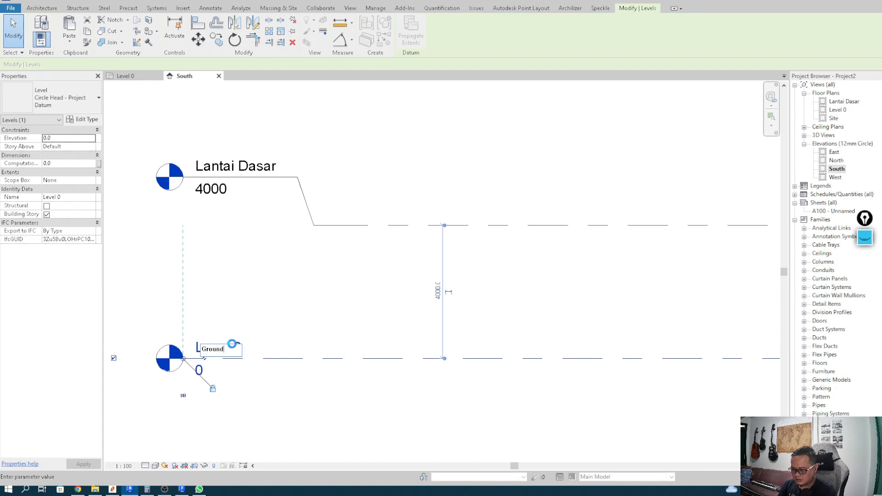
key("Return")
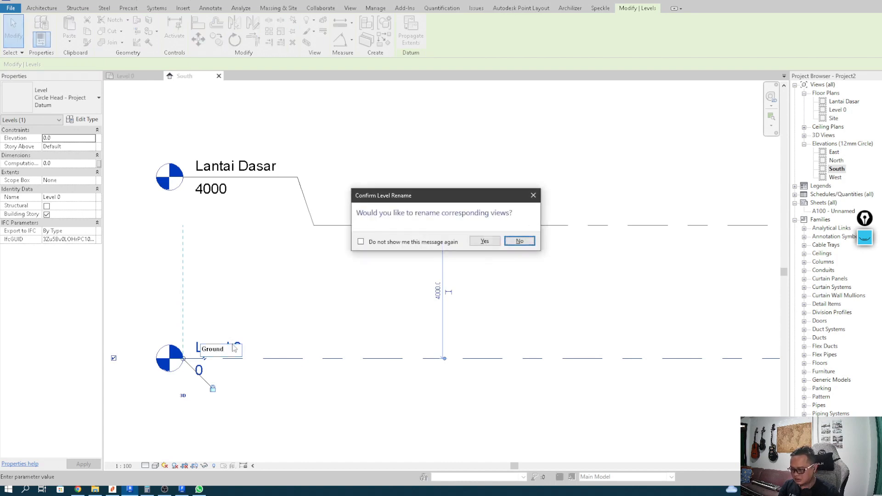
left_click(482, 241)
left_click(253, 252)
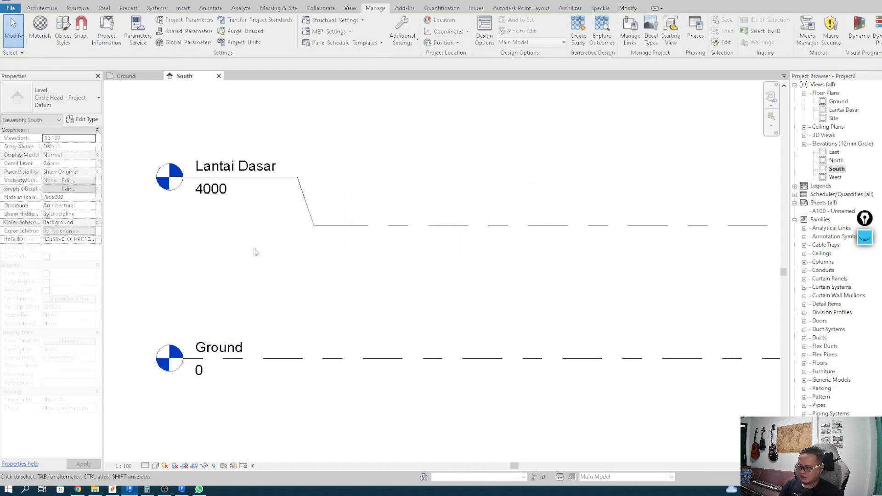
Set the elevation of the Lantai Dasar level to 150.
left_click(361, 230)
left_click(219, 189)
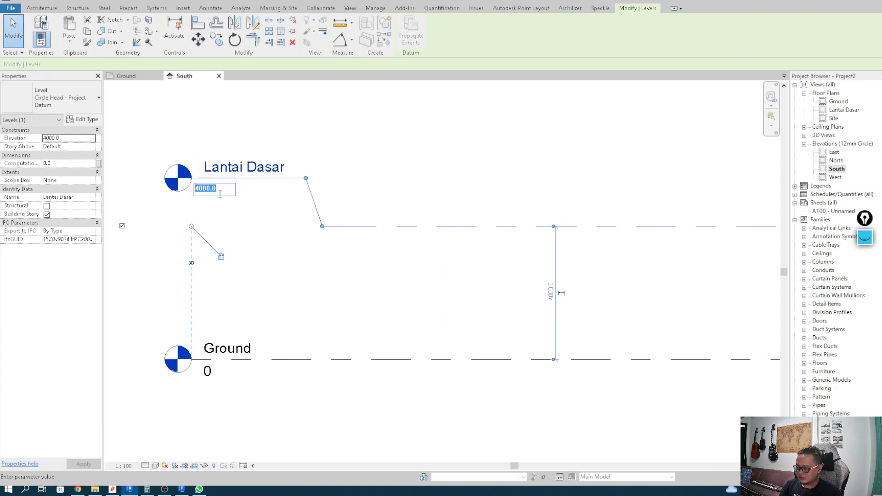
type("150")
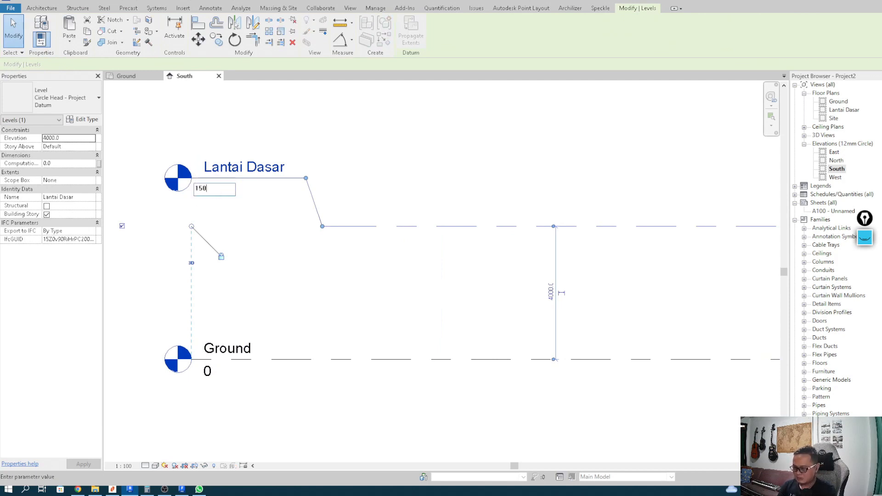
key("Return")
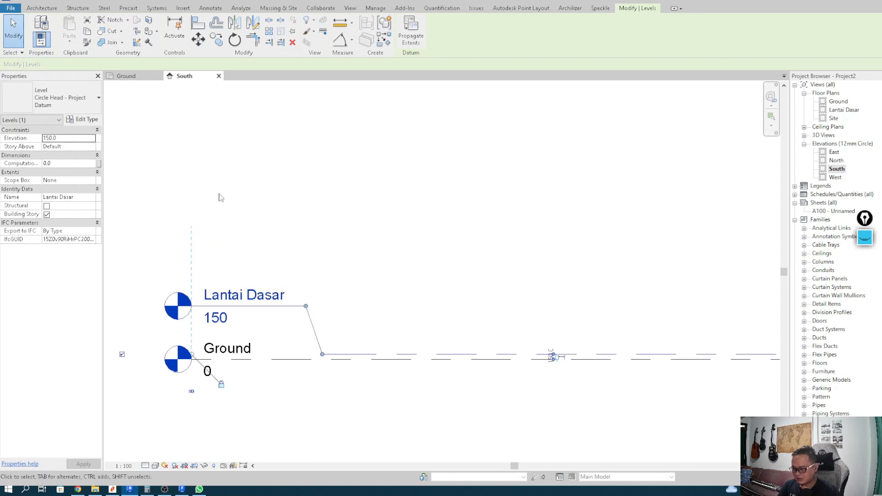
scroll(218, 198, "down", 5)
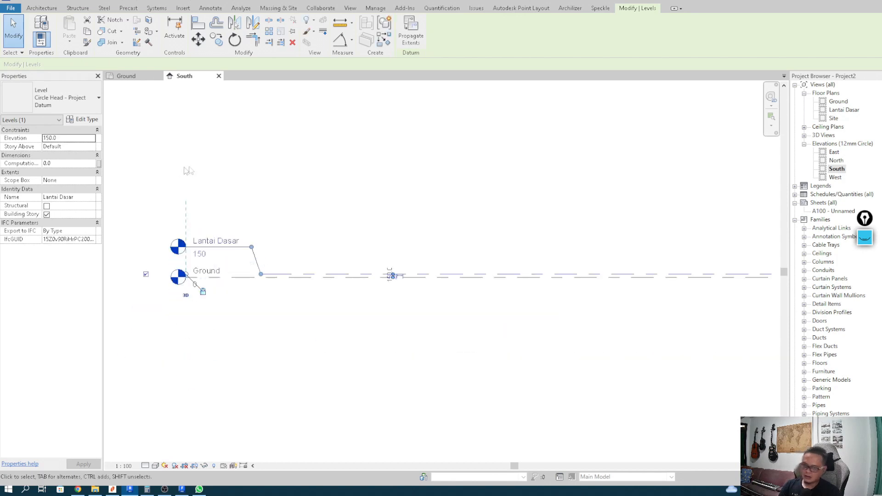
left_click(294, 216)
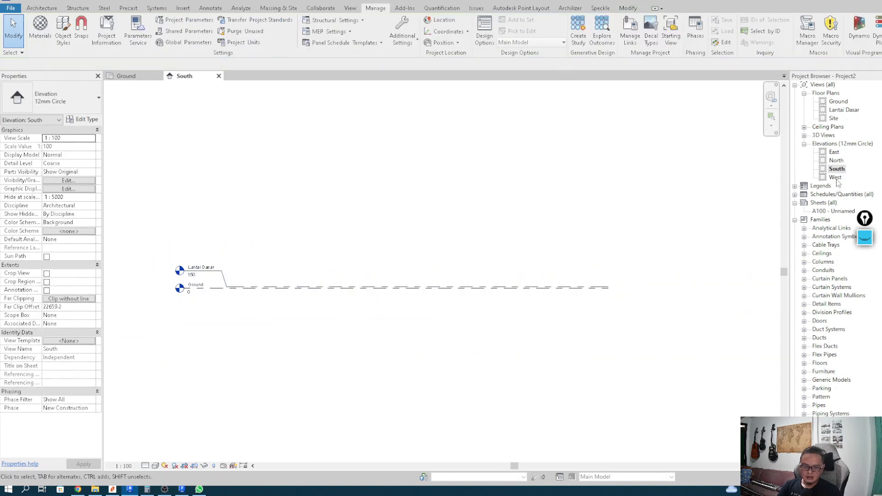
Close the Ground floor plan and open the Lantai Dasar floor plan.
middle_click_drag(429, 185, 449, 213)
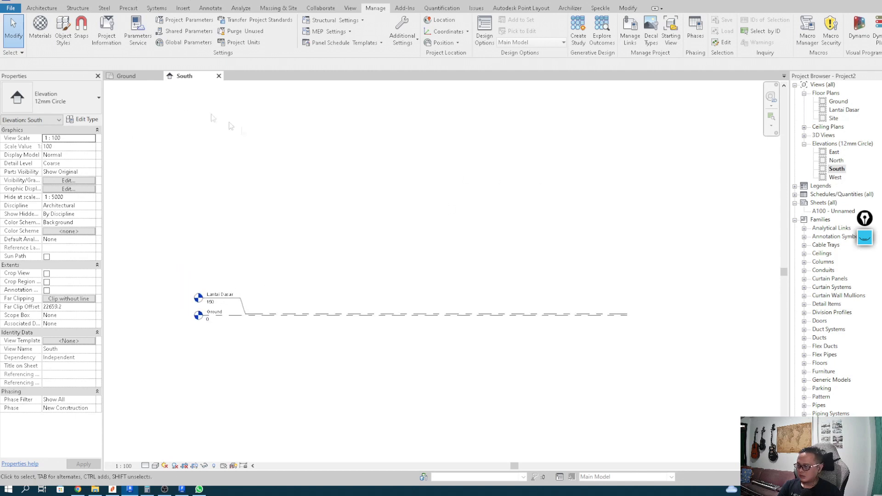
middle_click_drag(253, 134, 262, 139)
left_click(126, 76)
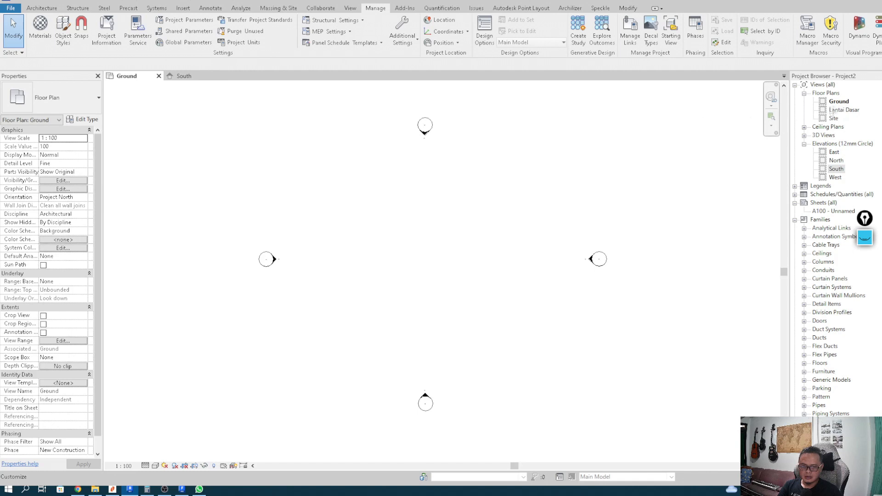
left_click(159, 76)
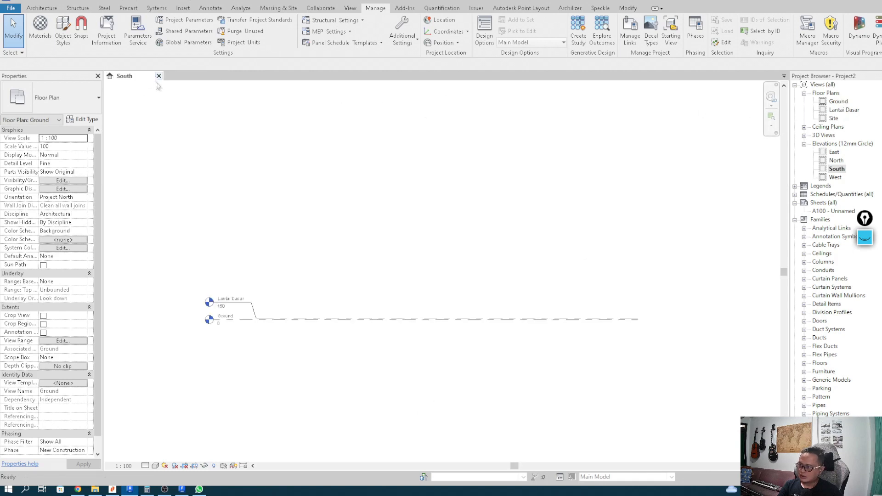
double_click(842, 111)
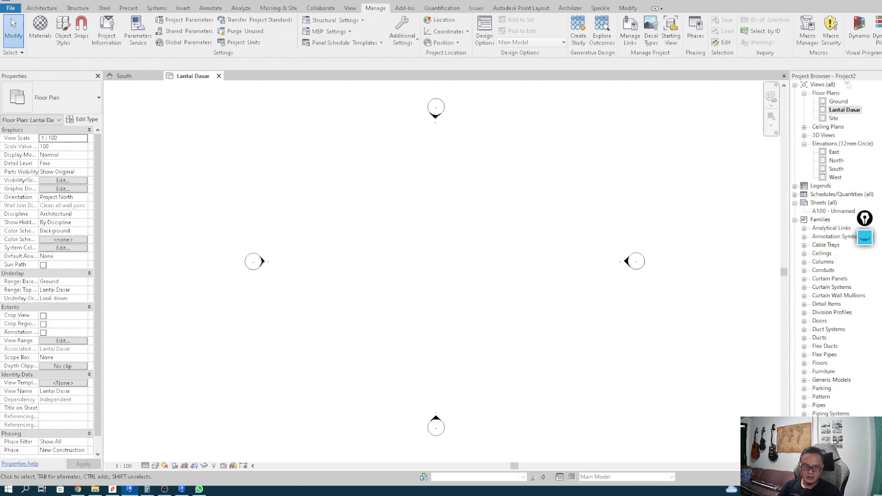
middle_click_drag(488, 169, 476, 168)
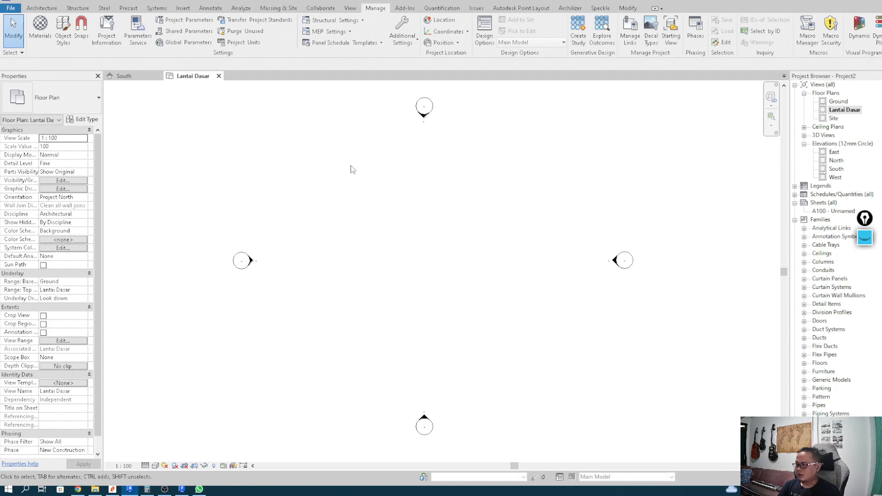
middle_click_drag(355, 171, 349, 170)
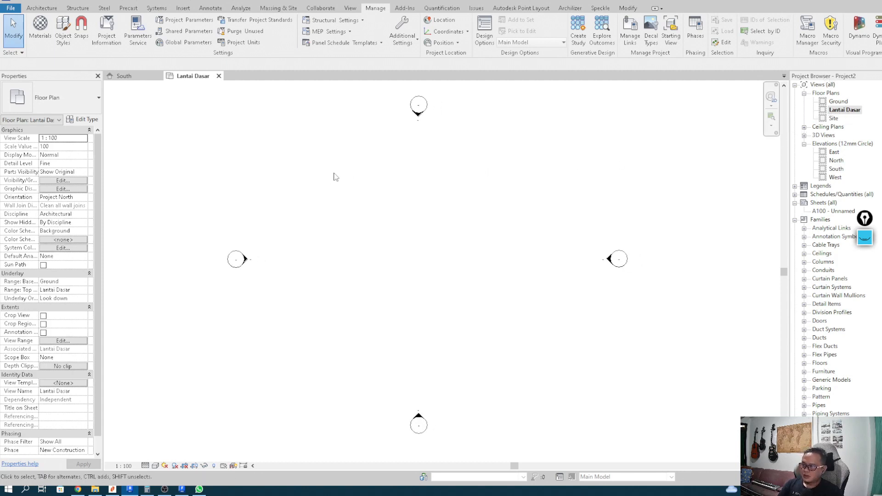
Start an in-place mass named Mass 1 in the Lantai Dasar plan.
left_click(278, 11)
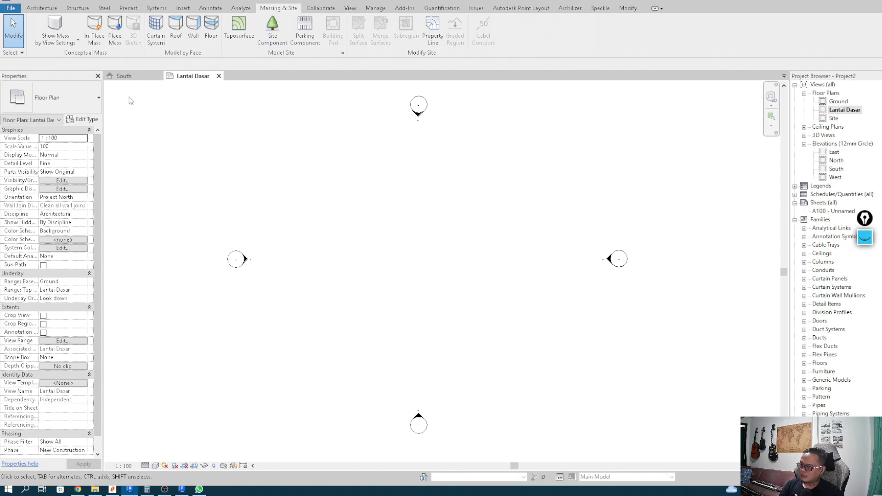
left_click(94, 28)
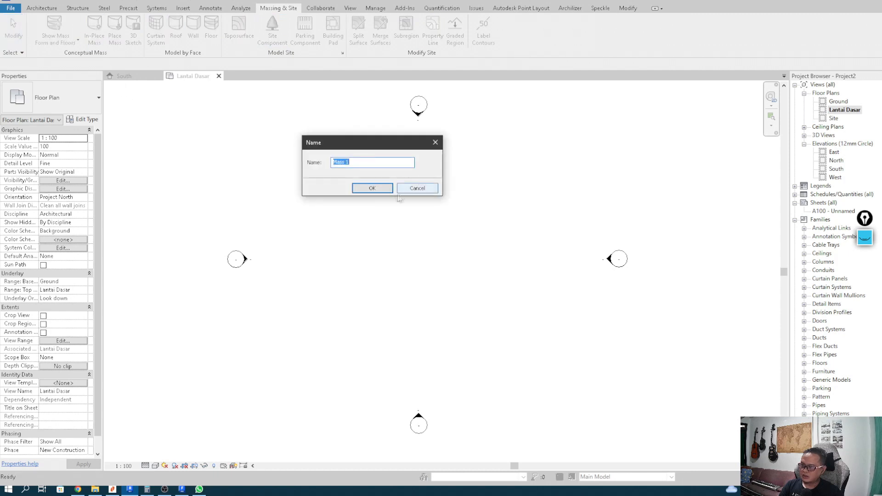
left_click_drag(369, 143, 421, 188)
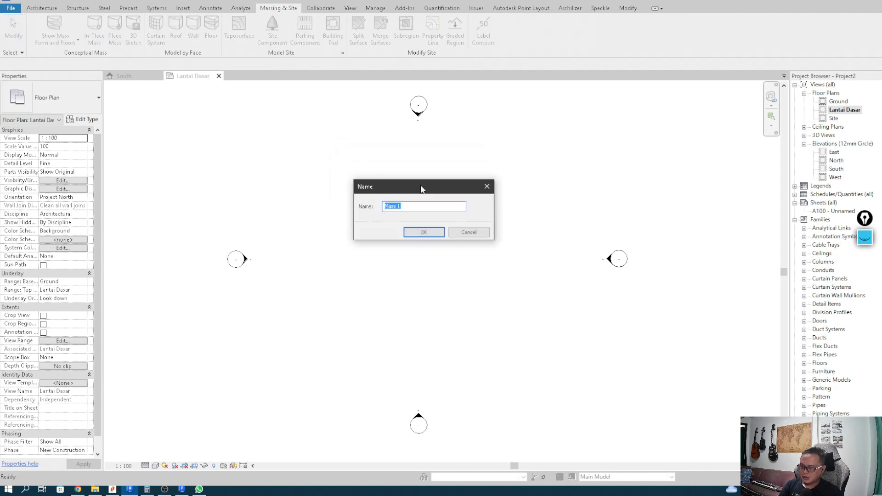
left_click(423, 232)
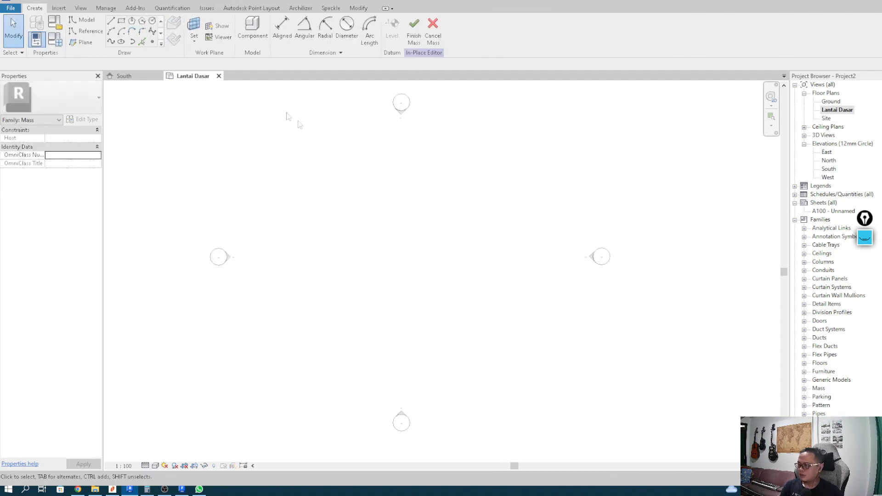
Link CAFE - Form01.sat from the hari 1 folder into the mass, origin to internal origin, placed at level Lantai Dasar.
left_click(58, 10)
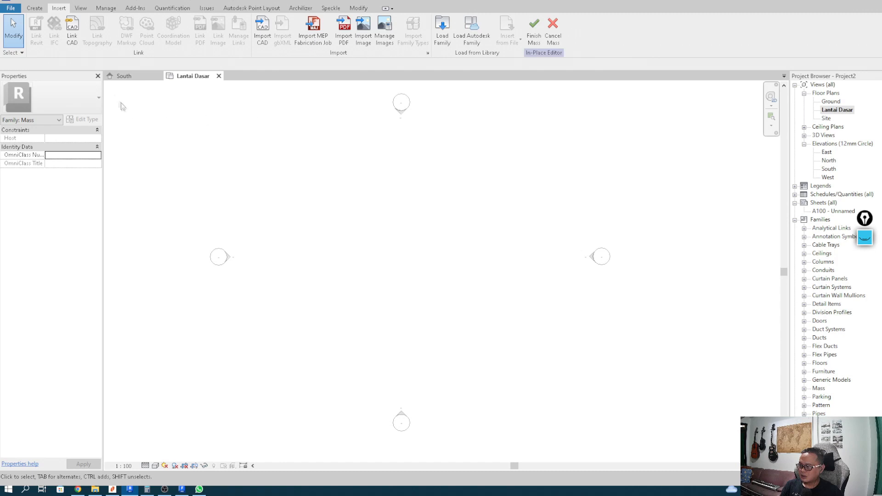
left_click(74, 42)
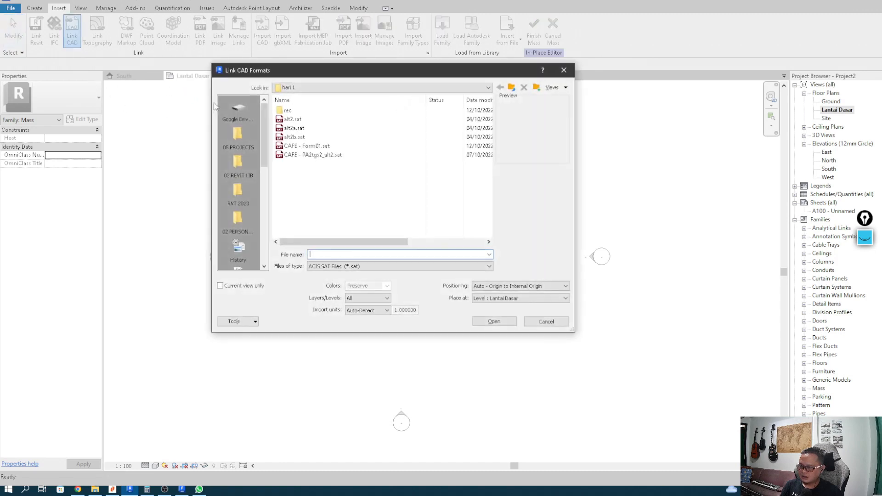
left_click(320, 147)
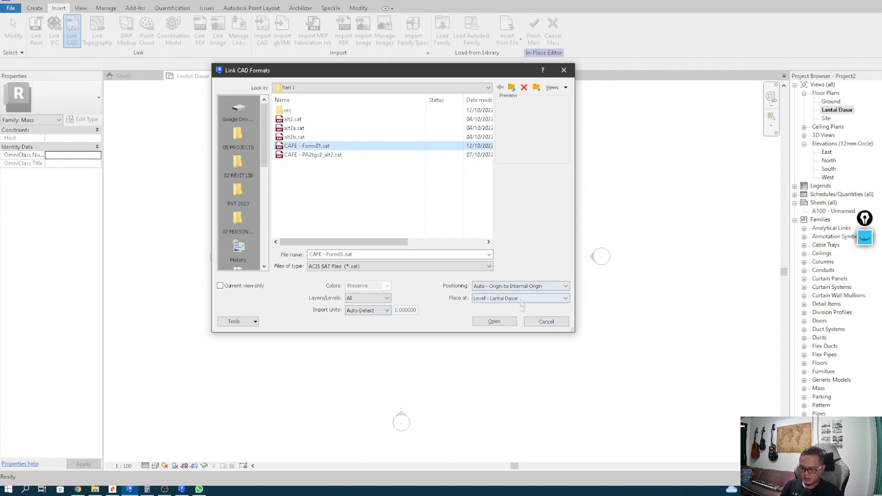
left_click(494, 322)
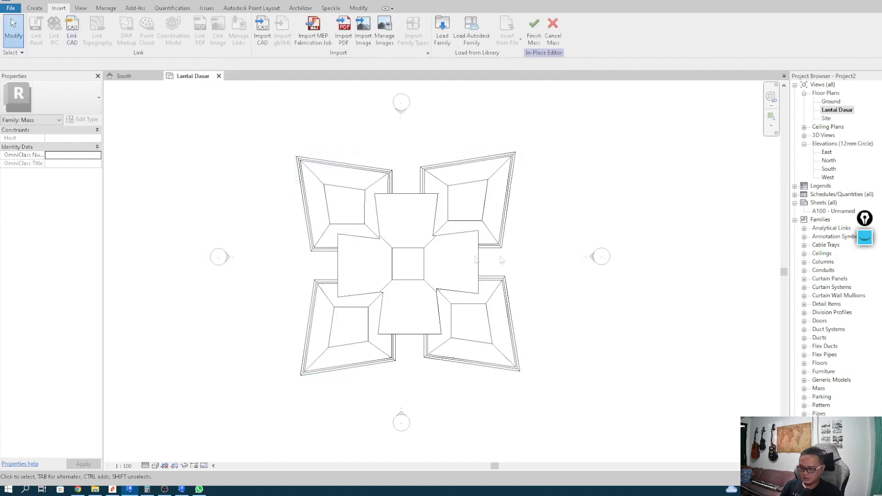
Select the linked café massing in the plan to check its extent and properties.
left_click(475, 254)
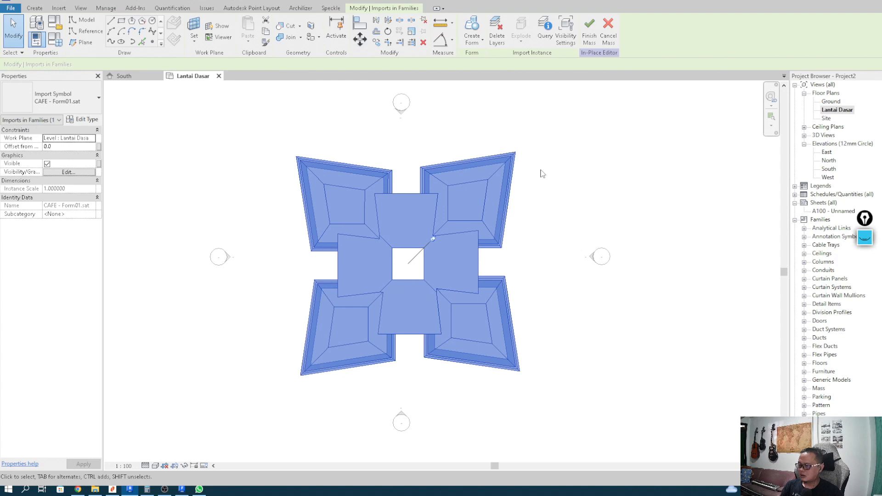
left_click(487, 153)
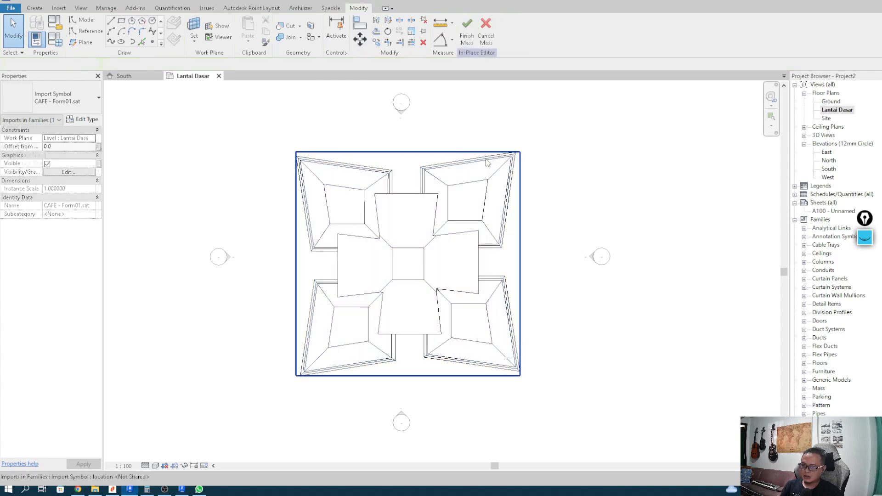
left_click(489, 186)
middle_click_drag(561, 218, 556, 218)
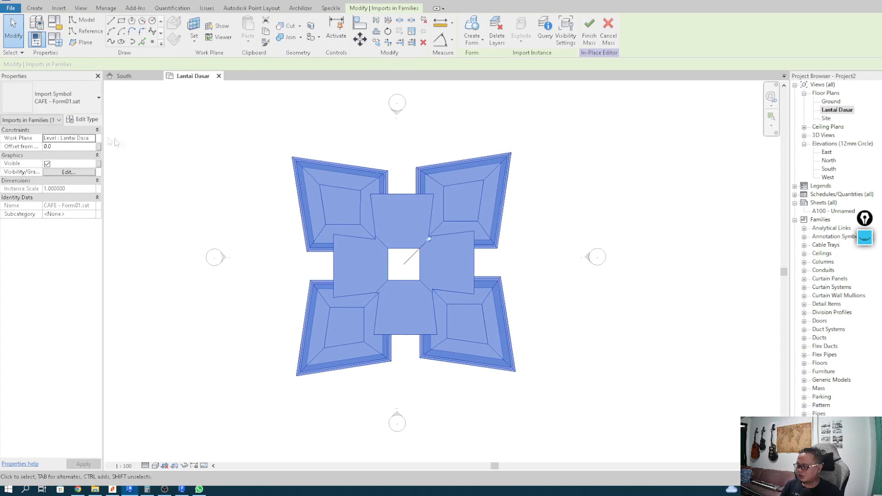
Open the 3D view and delete the linked CAFE - Form01.sat massing from the in-place mass.
left_click(531, 223)
left_click(197, 1)
middle_click_drag(547, 274, 495, 244, "shift")
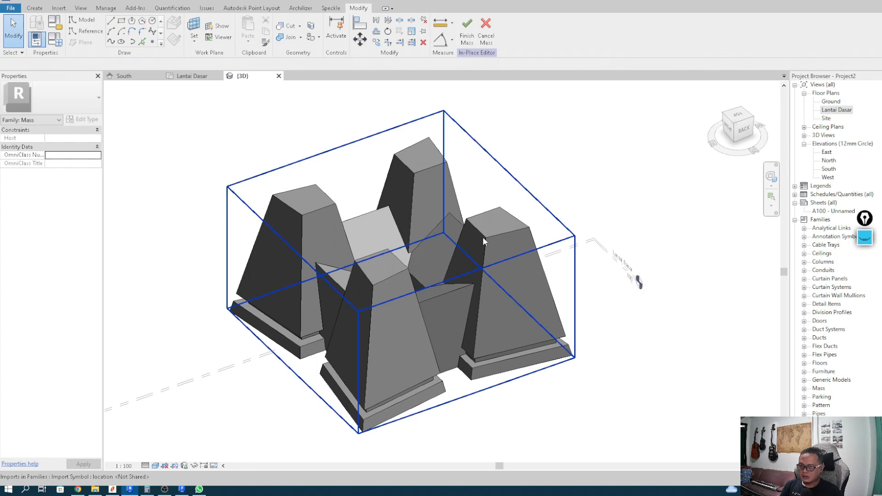
left_click(483, 236)
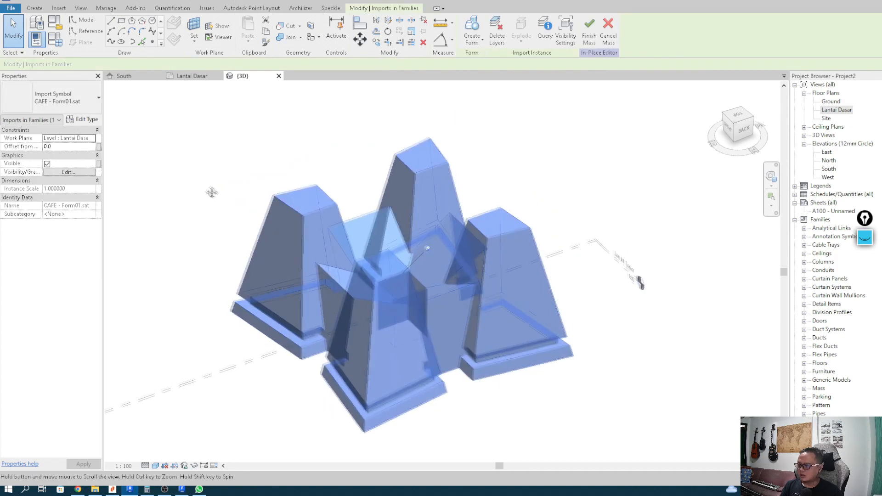
middle_click_drag(211, 192, 213, 193)
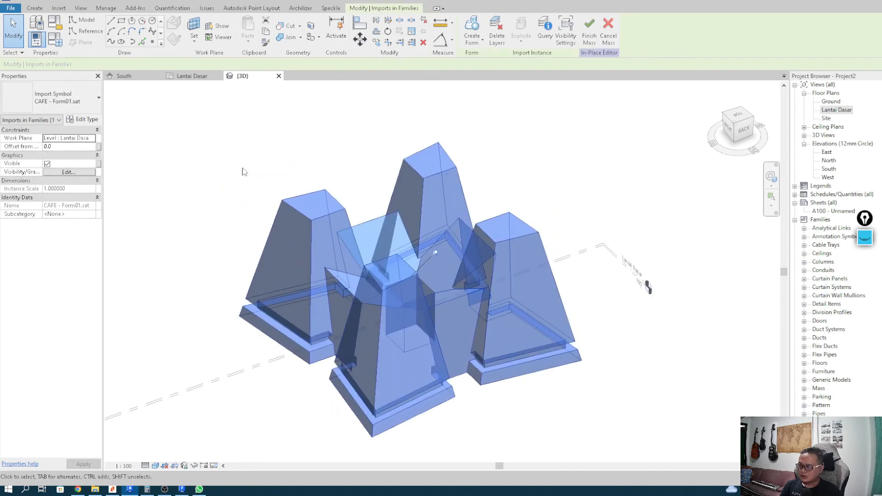
left_click(260, 160)
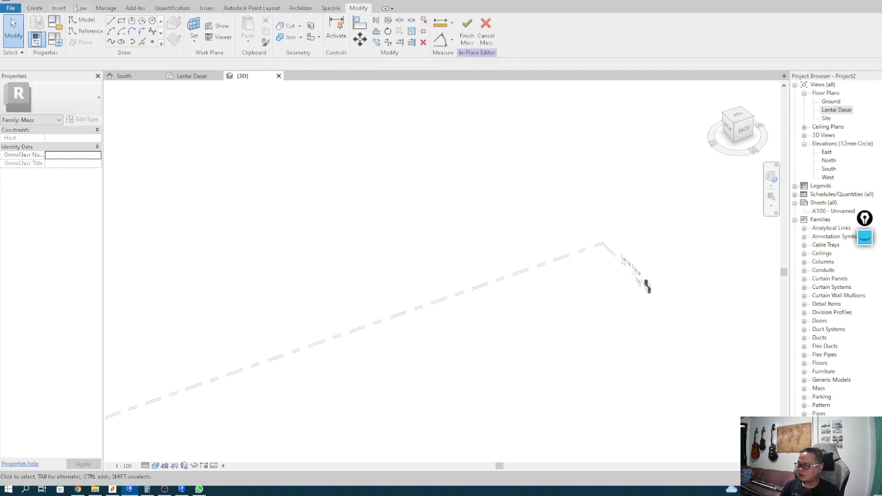
Import CAFE - Form01.sat from the hari 1 folder, origin to internal origin at level Ground, and finish the mass.
left_click(59, 8)
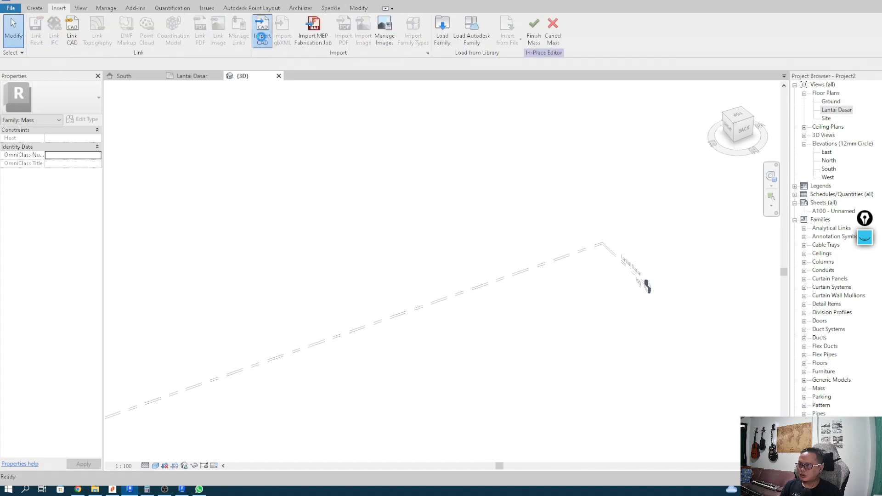
left_click(265, 38)
left_click(309, 147)
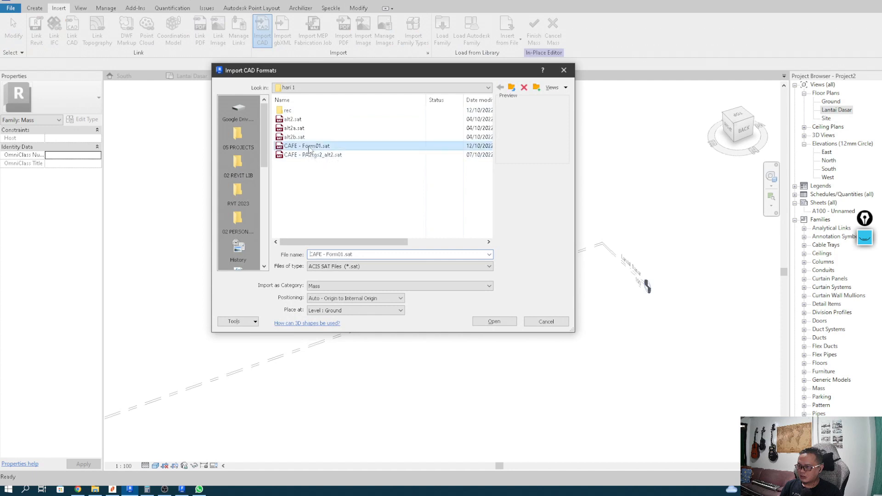
left_click(347, 312)
left_click(347, 311)
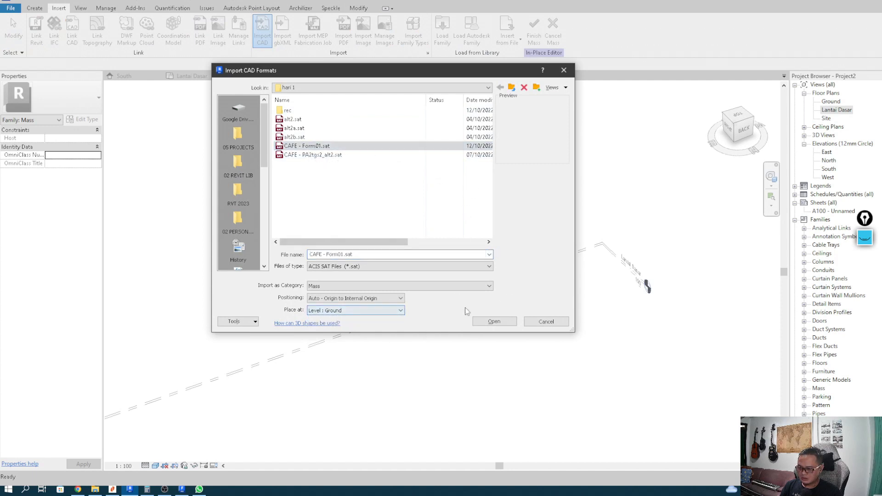
left_click(491, 321)
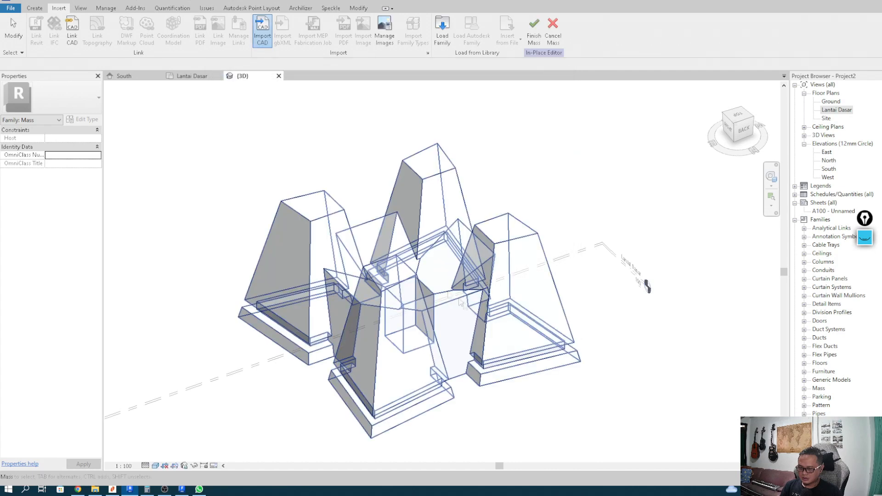
middle_click_drag(252, 195, 331, 166, "shift")
left_click(534, 30)
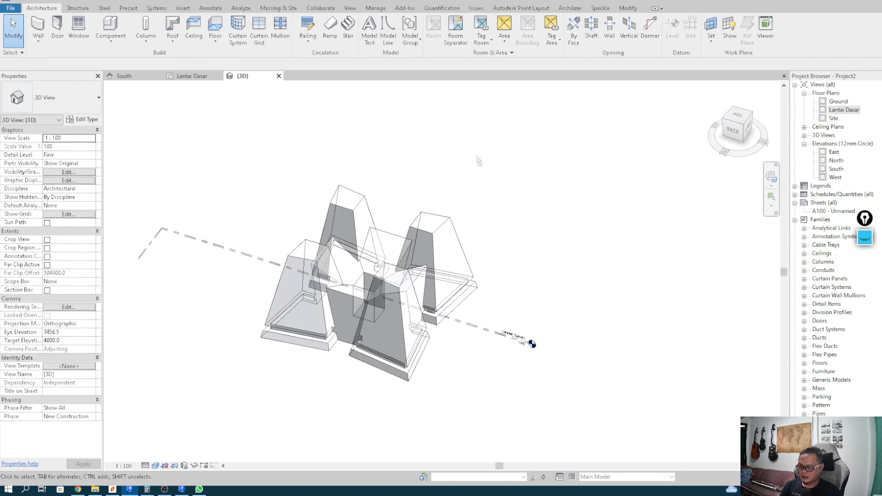
Examine the finished café mass in 3D and the extent of the Lantai Dasar level around it.
middle_click_drag(519, 237, 443, 285, "shift")
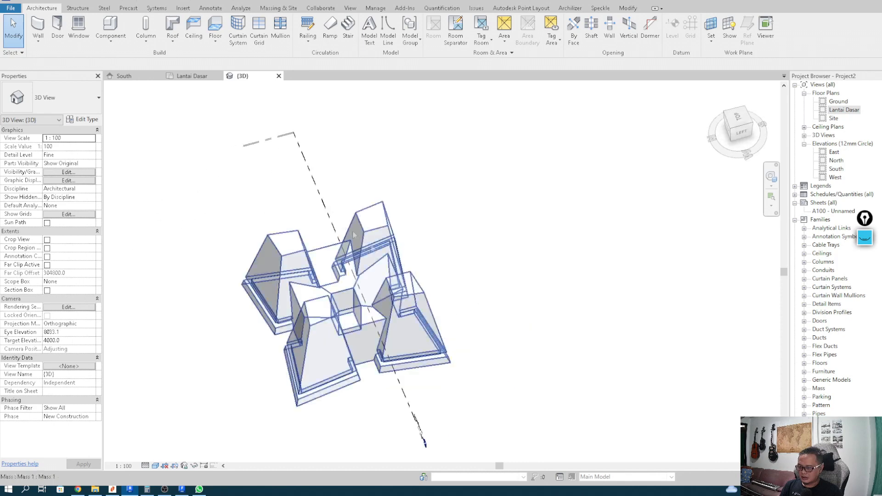
middle_click_drag(444, 374, 444, 322)
scroll(414, 370, "up", 3)
middle_click_drag(415, 370, 461, 319, "shift")
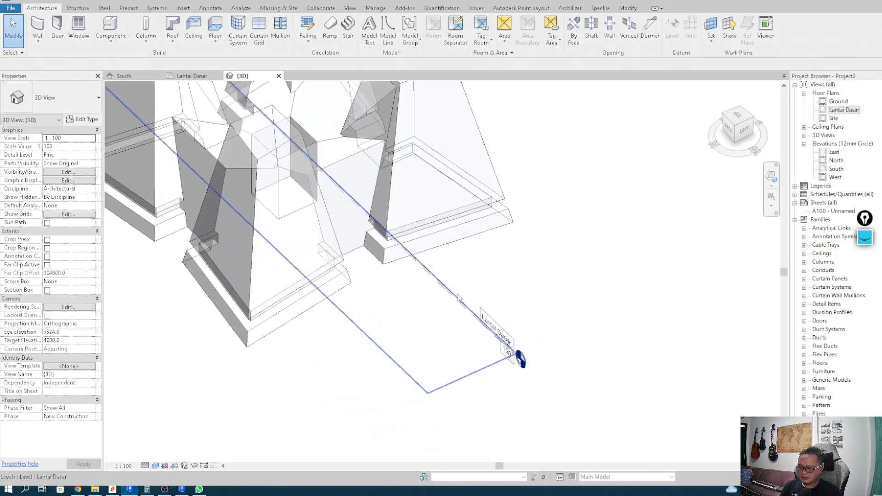
scroll(460, 298, "down", 5)
scroll(459, 299, "up", 2)
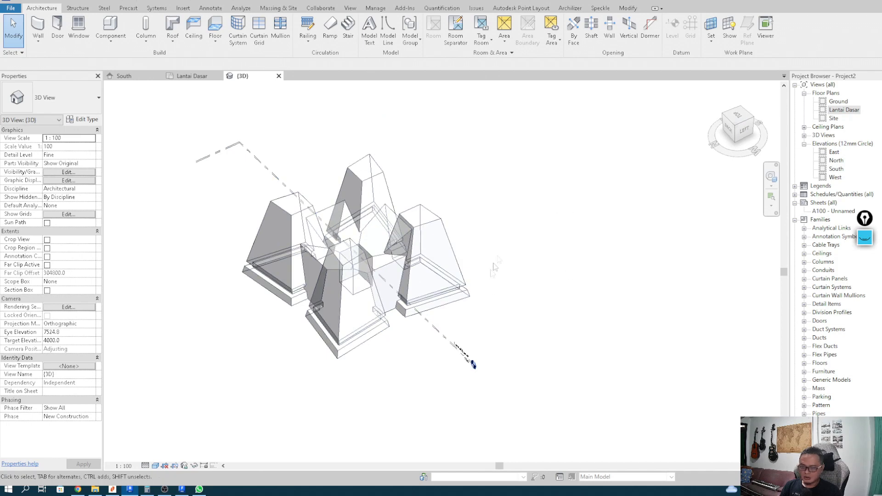
left_click(454, 320)
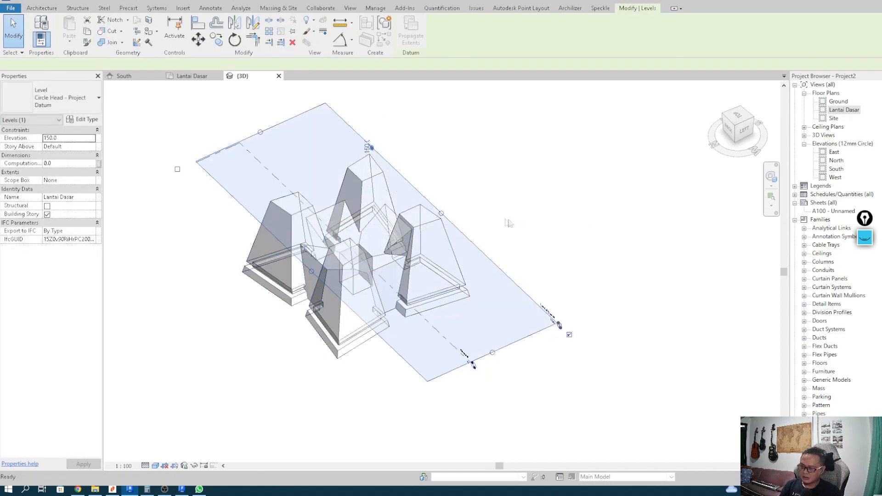
left_click(490, 218)
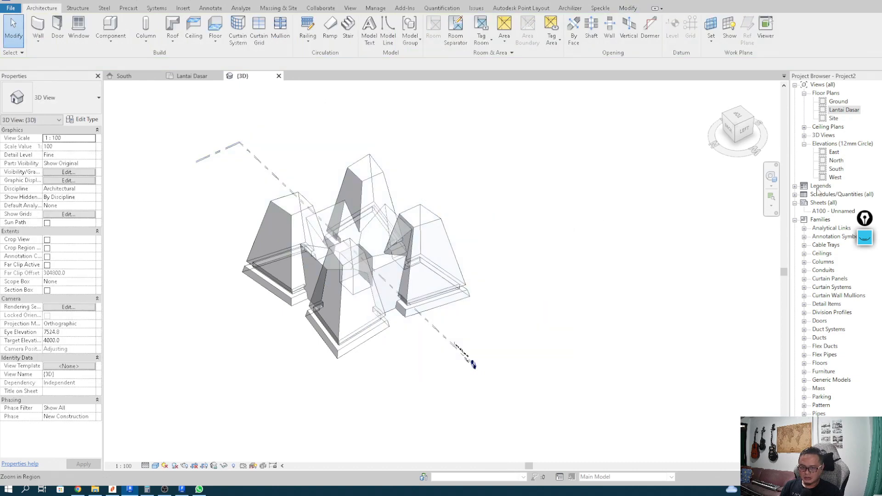
middle_click_drag(381, 155, 389, 168)
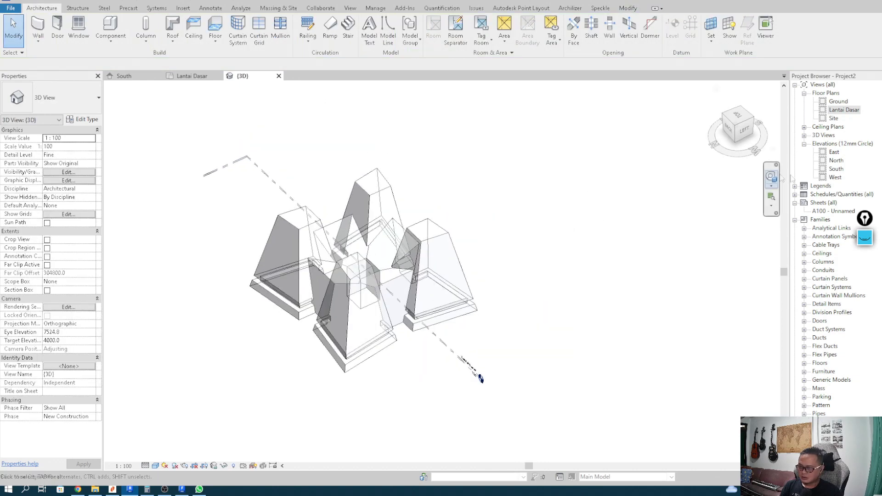
In the West elevation, extend both ends of the Ground and Lantai Dasar level lines well beyond the café massing.
double_click(837, 169)
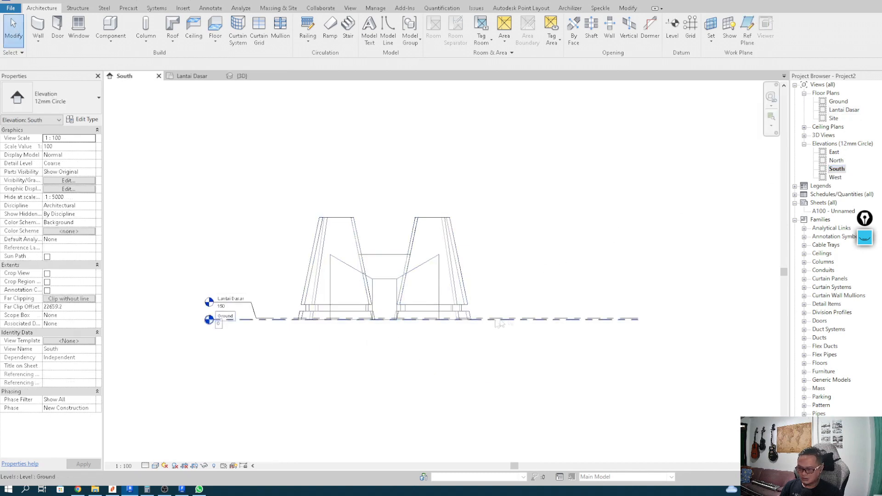
left_click(835, 177)
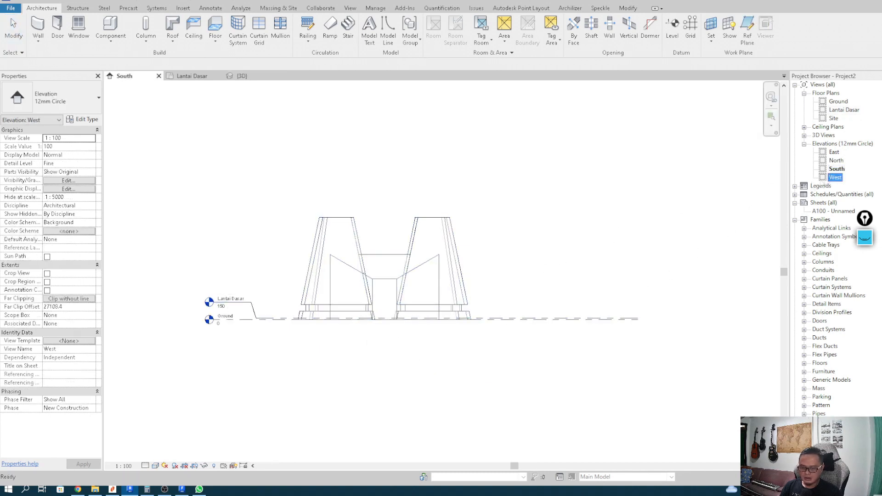
double_click(835, 179)
scroll(437, 297, "down", 2)
middle_click_drag(433, 301, 427, 263)
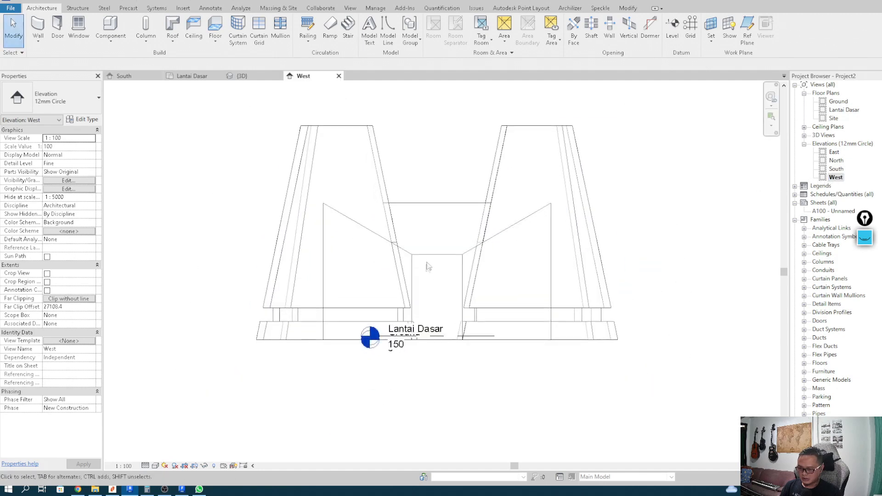
left_click(423, 338)
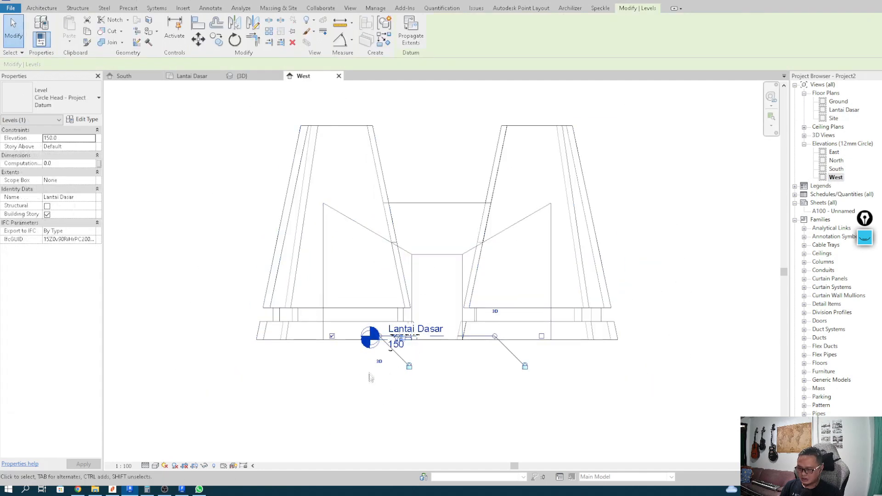
left_click_drag(380, 336, 120, 322)
left_click_drag(537, 334, 724, 332)
left_click(713, 309)
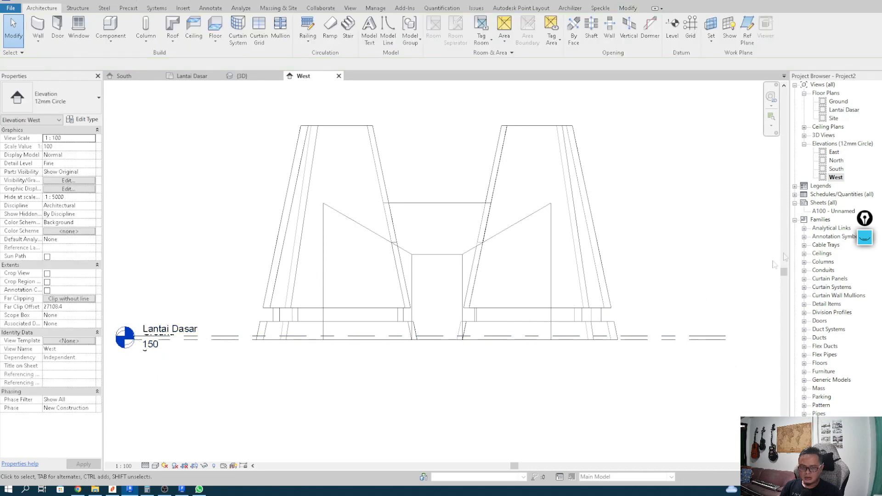
Check the East elevation, and in the North elevation shorten both ends of the level lines closer to the massing.
double_click(834, 152)
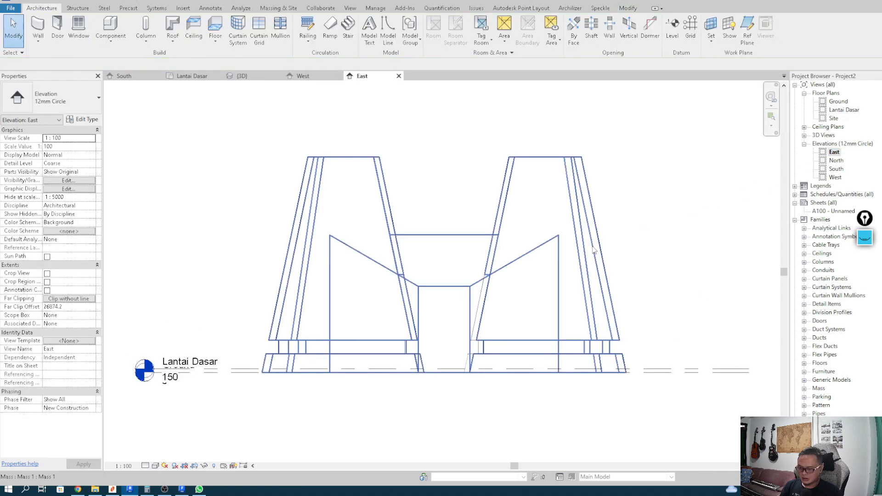
double_click(836, 160)
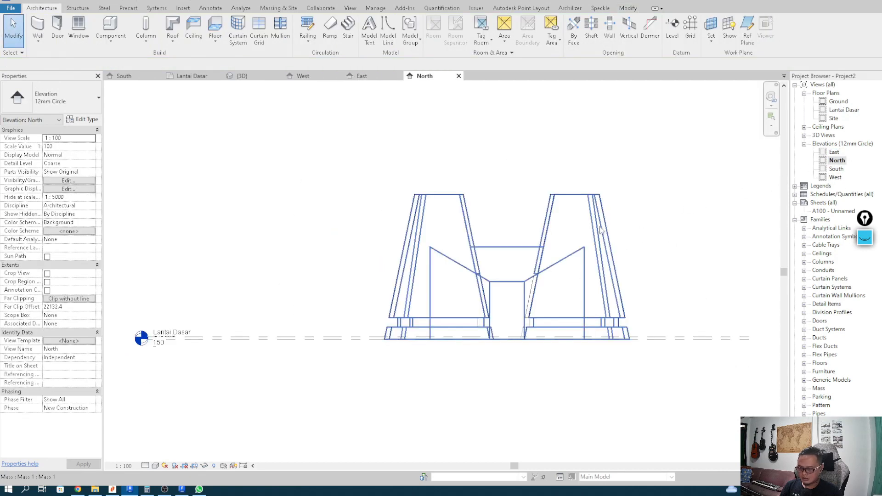
left_click(259, 339)
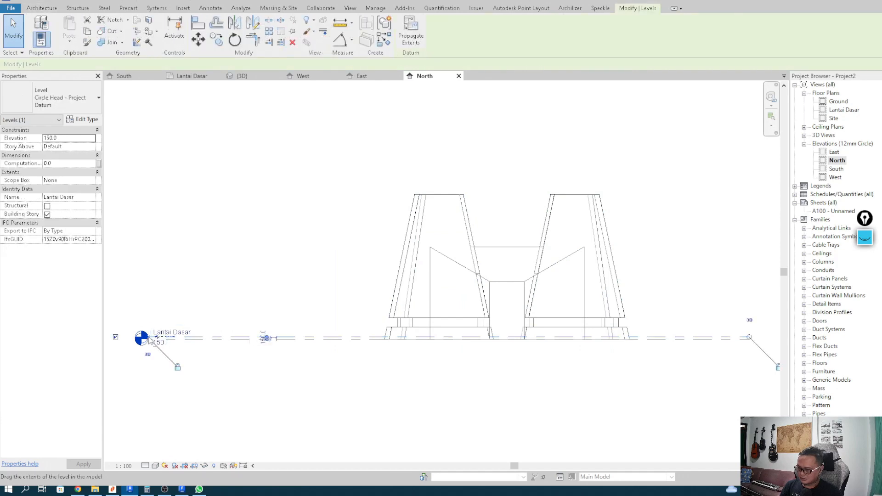
left_click_drag(148, 338, 260, 338)
left_click_drag(749, 338, 688, 338)
middle_click_drag(630, 378, 554, 392)
left_click(606, 278)
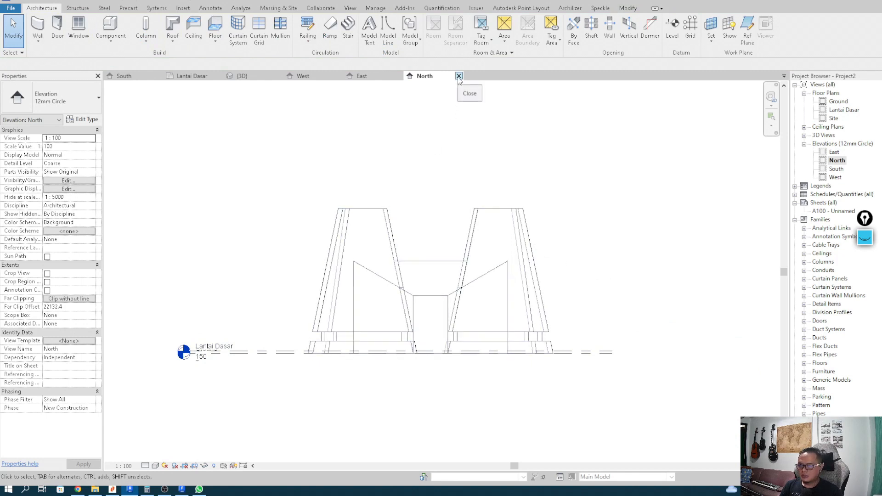
Close the North, East, West and South elevations and return to the 3D view of the massing.
left_click(458, 76)
left_click(399, 77)
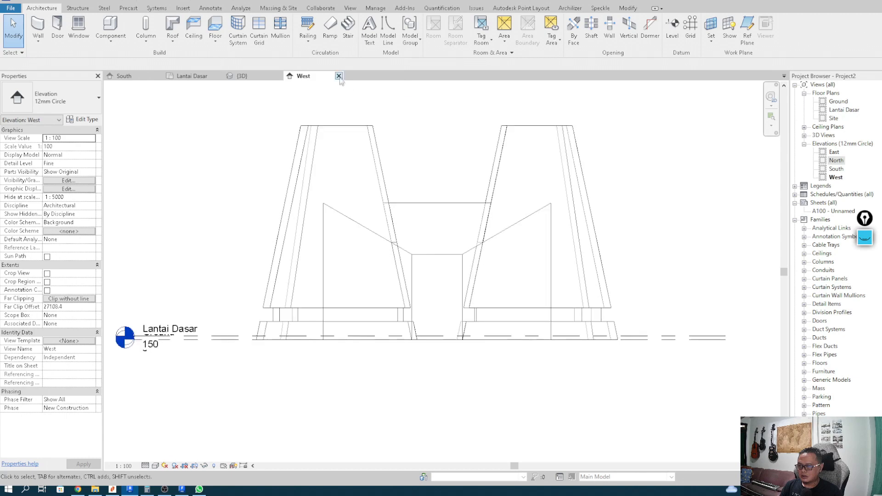
left_click(340, 76)
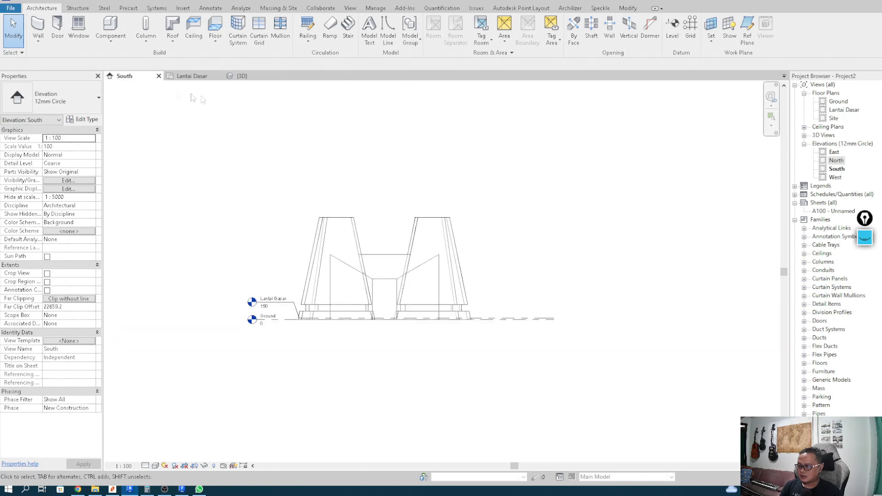
left_click(159, 76)
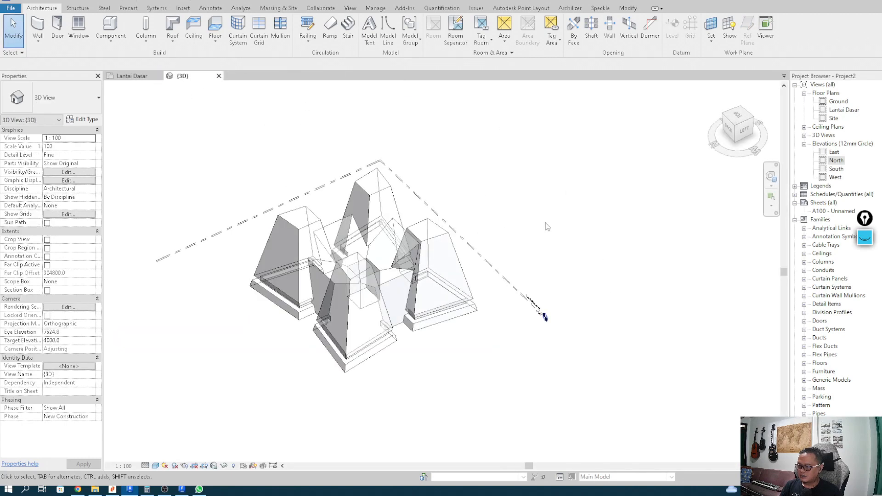
middle_click_drag(596, 233, 603, 202, "shift")
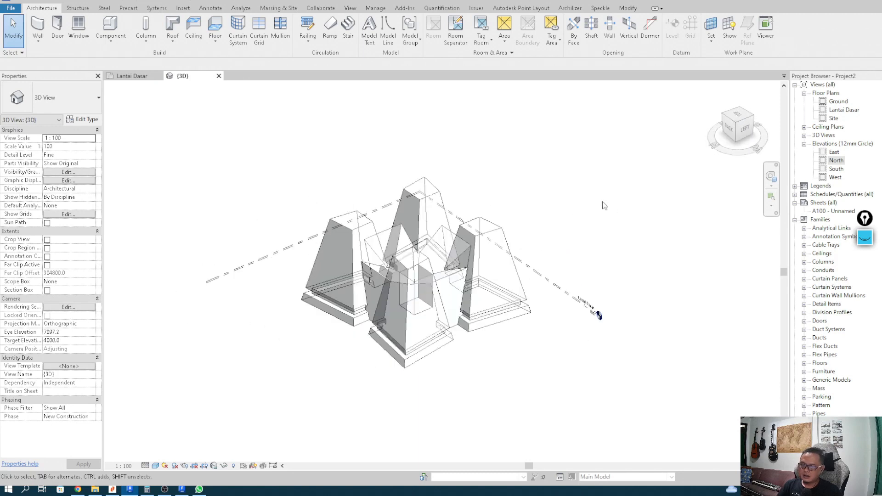
middle_click_drag(603, 184, 580, 222, "shift")
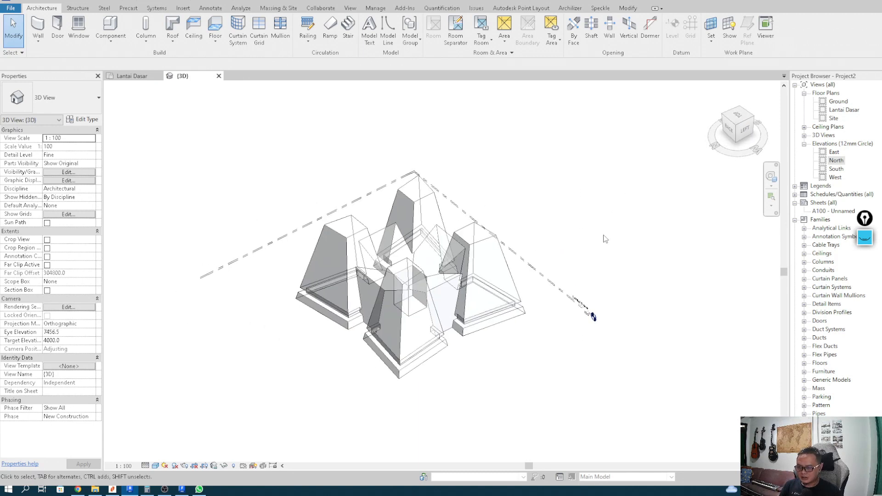
Create a mass floor at level Lantai Dasar for the café mass and inspect it in 3D.
left_click(503, 264)
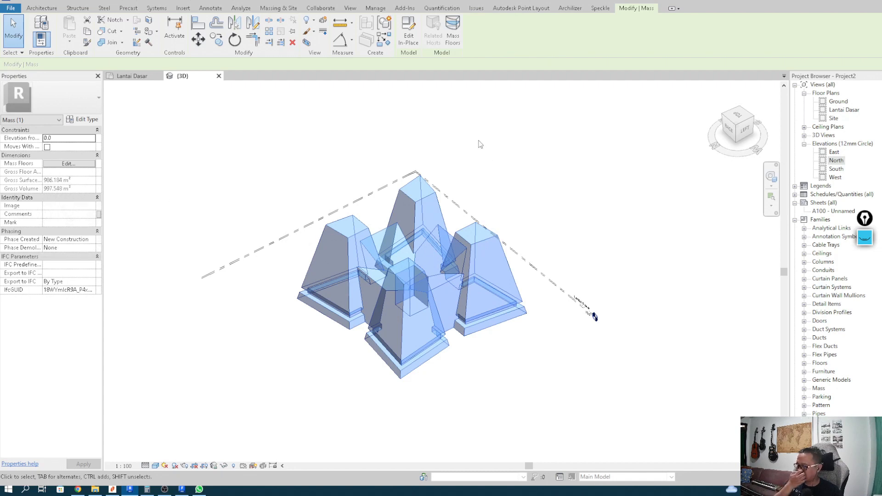
left_click(453, 28)
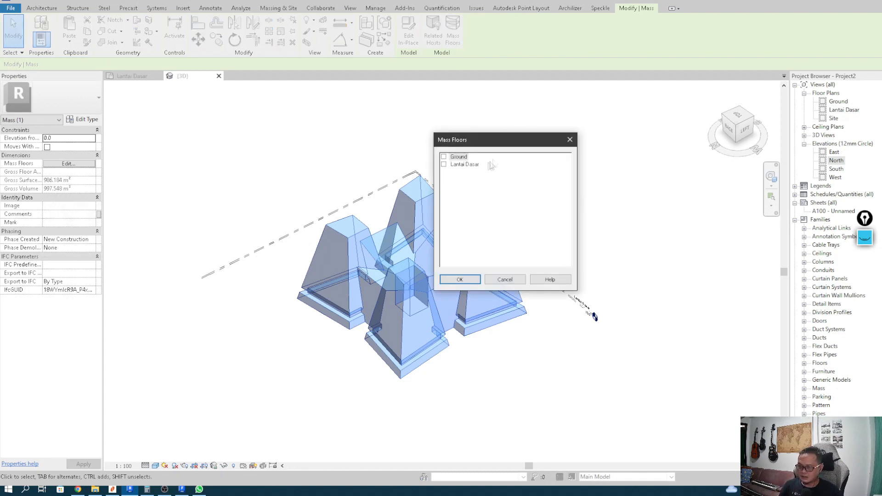
left_click(444, 164)
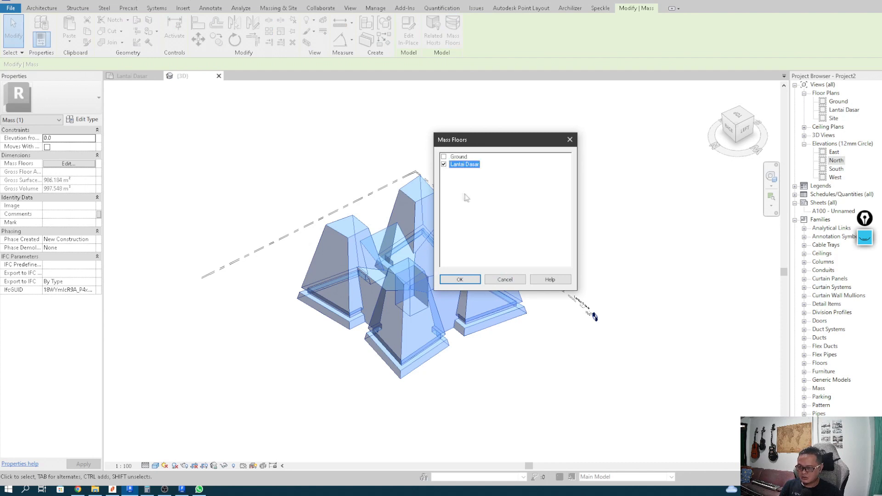
left_click(458, 279)
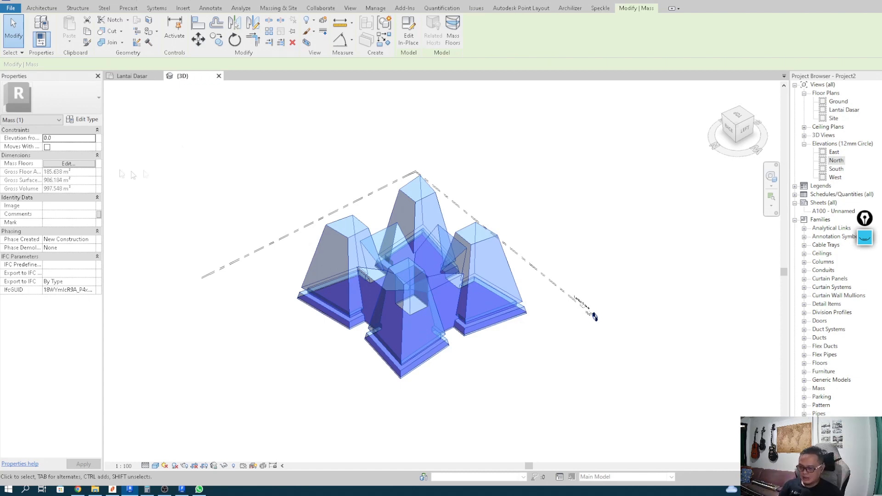
middle_click_drag(487, 143, 528, 181, "shift")
left_click(528, 181)
middle_click_drag(577, 280, 552, 275, "shift")
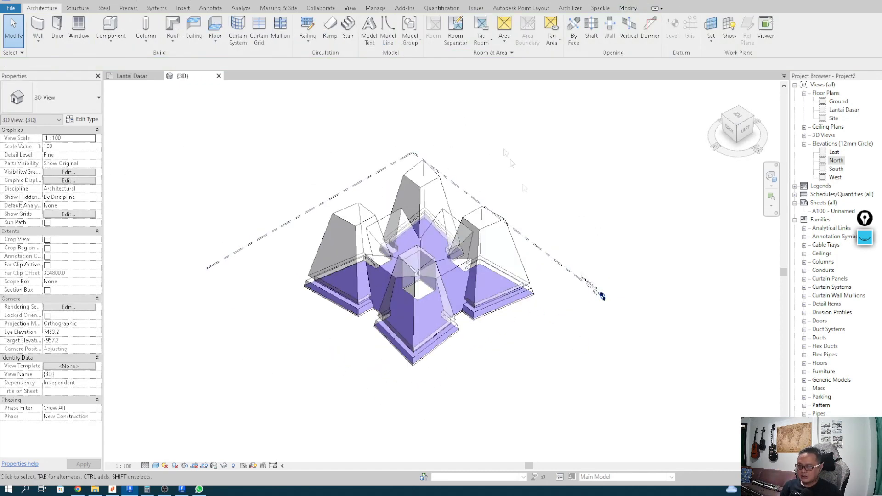
scroll(494, 150, "up", 1)
middle_click_drag(525, 181, 456, 157)
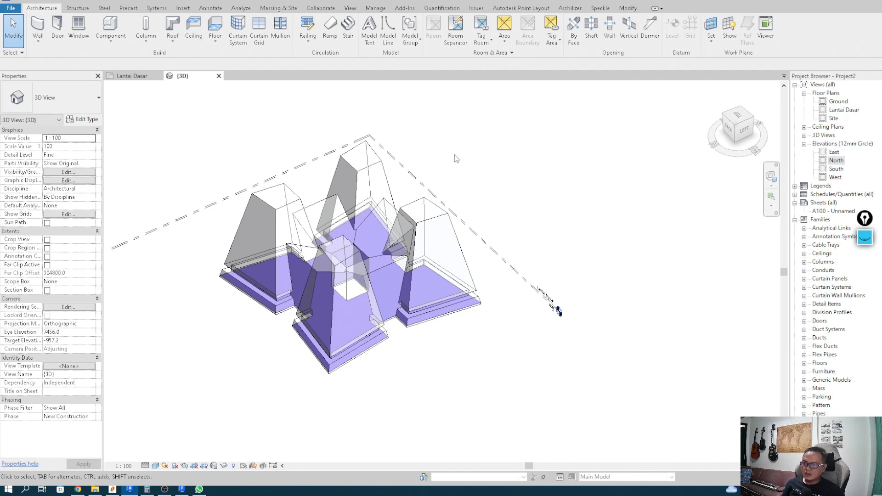
Start the architectural Wall command and choose the basic wall type Wall-Ext_50Cdg-100Ins-200Cdg.
middle_click_drag(454, 155, 514, 182, "shift")
scroll(494, 182, "up", 1)
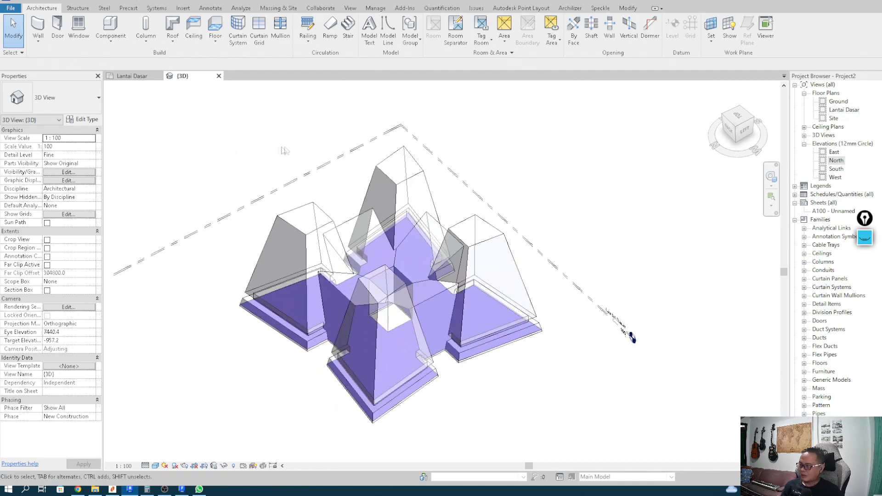
left_click(41, 26)
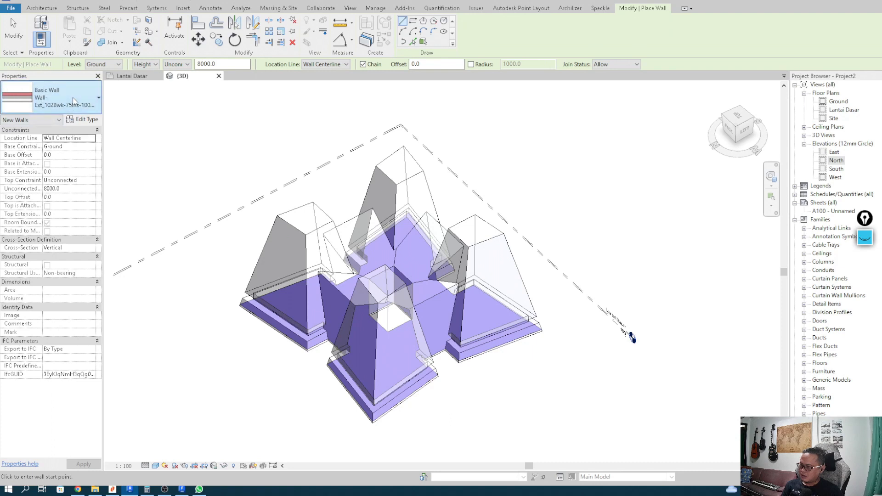
left_click(74, 100)
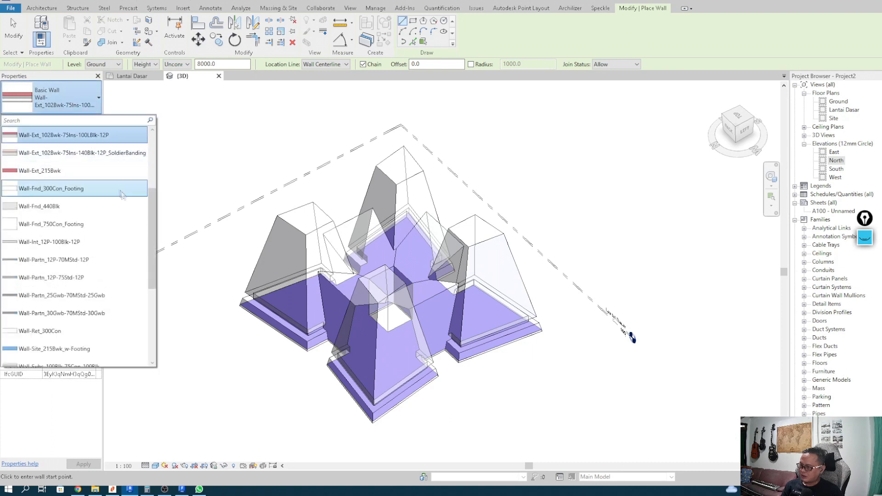
left_click_drag(153, 198, 155, 139)
left_click_drag(152, 204, 145, 287)
scroll(77, 267, "up", 3)
scroll(77, 267, "up", 1)
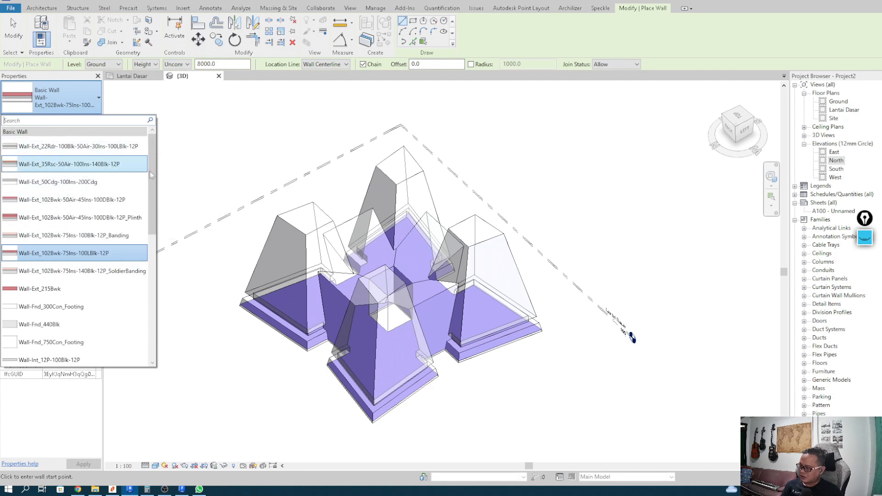
mouse_move(155, 176)
left_mouse_down()
mouse_move(146, 258)
mouse_move(148, 178)
left_mouse_up()
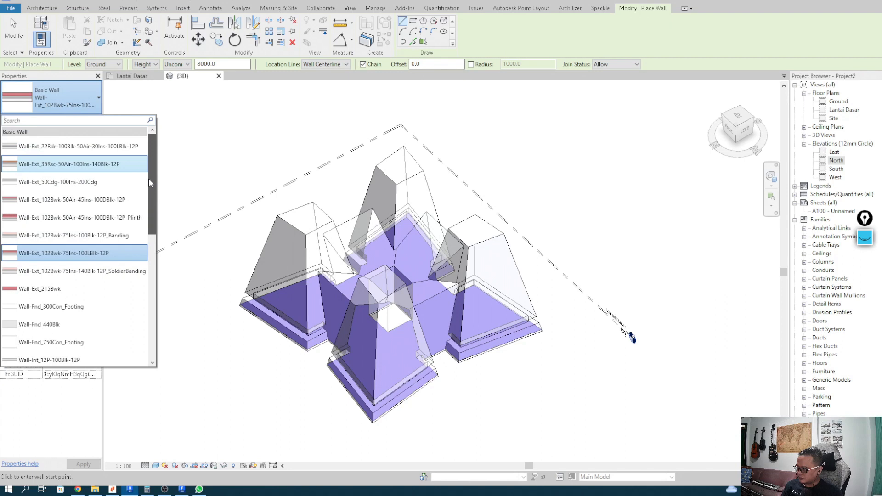
left_click(89, 187)
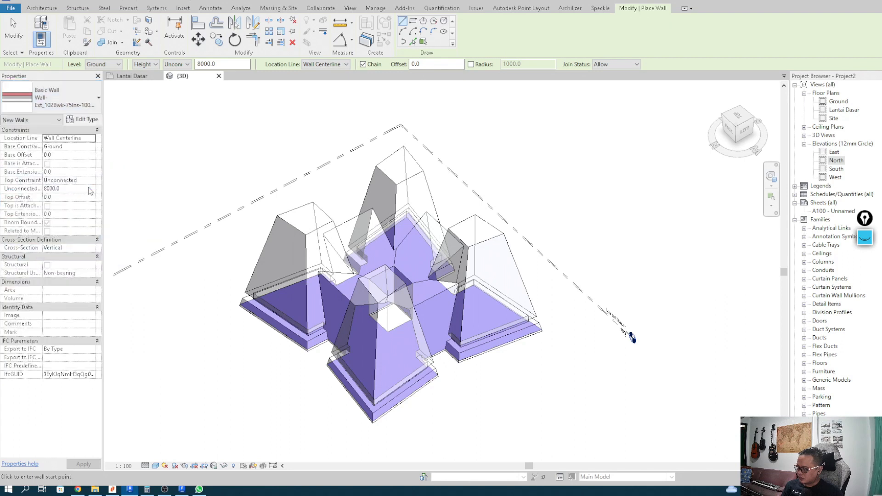
Open the wall type's layer structure for editing and show its preview as a floor plan.
left_click(80, 119)
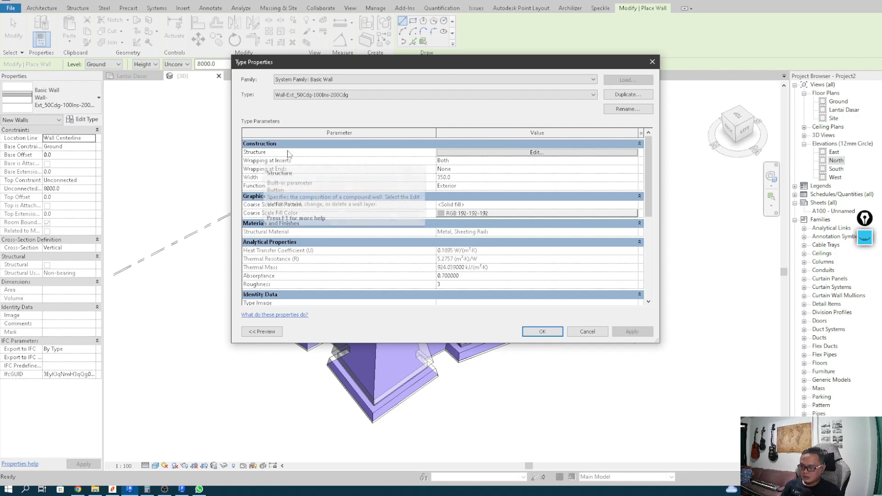
left_click(496, 156)
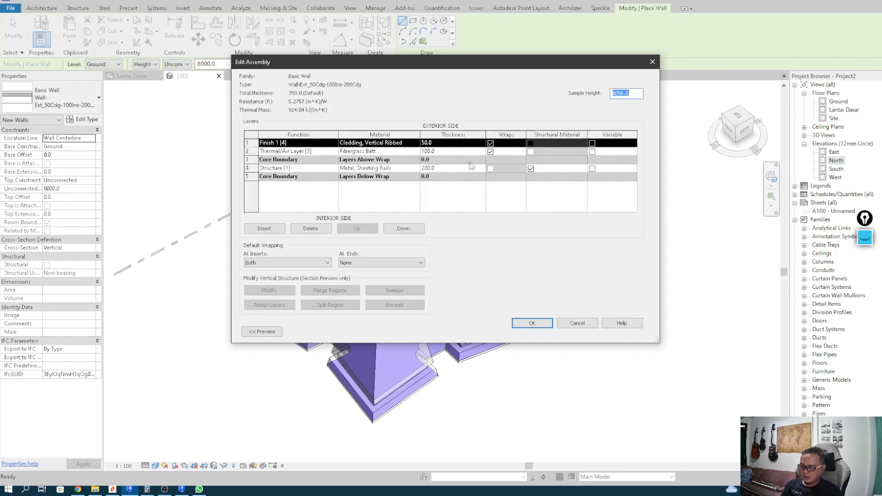
left_click_drag(366, 70, 454, 82)
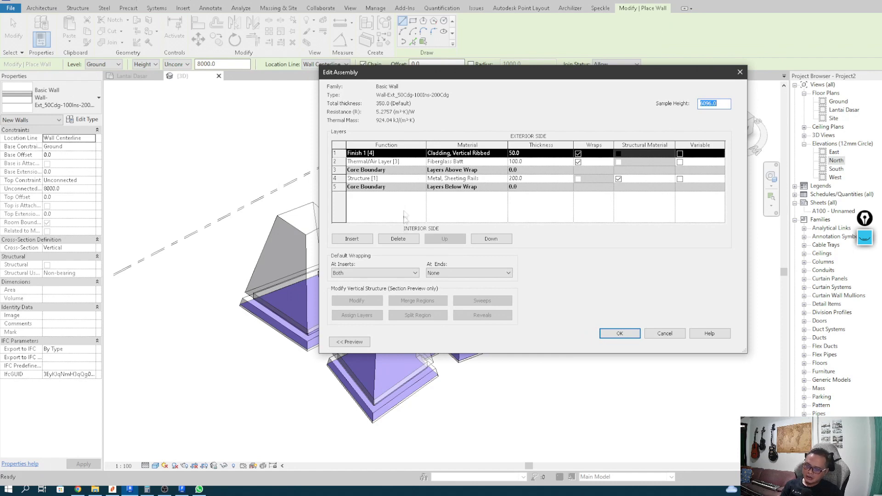
left_click(350, 342)
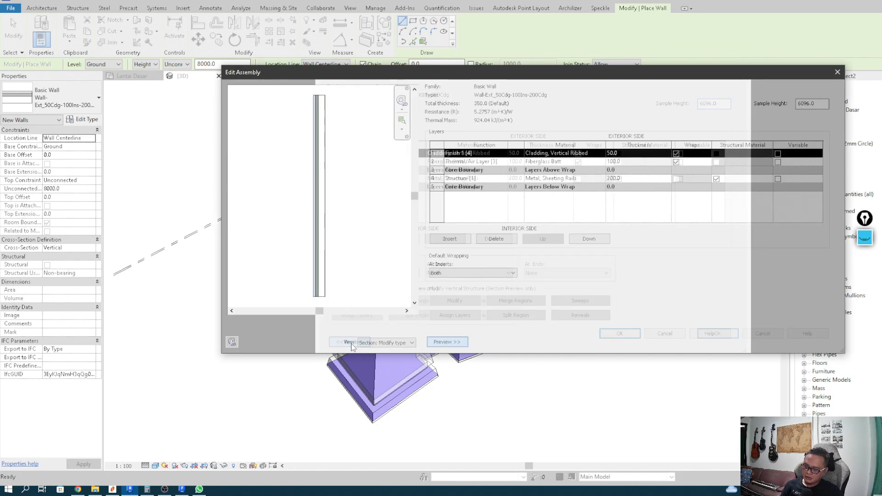
left_click(386, 343)
left_click(388, 351)
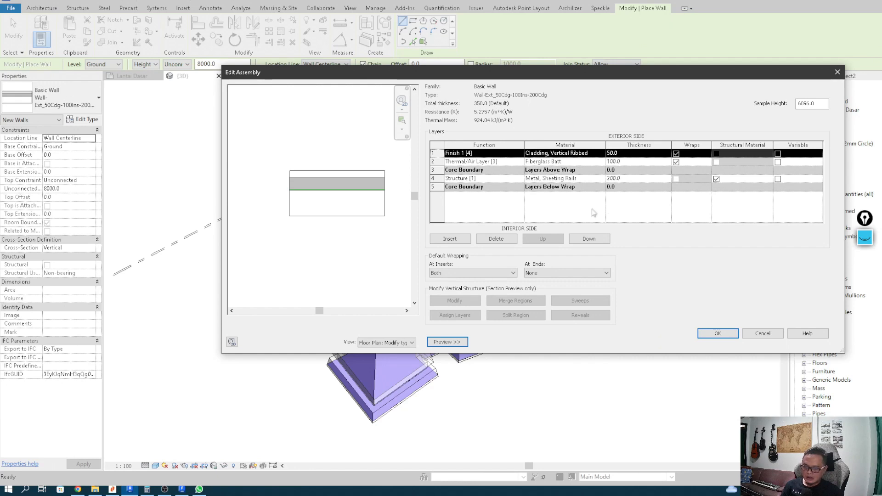
Delete the Thermal/Air and cladding Finish layers, and set the remaining Structure layer's thickness to 100 mm.
left_click(473, 163)
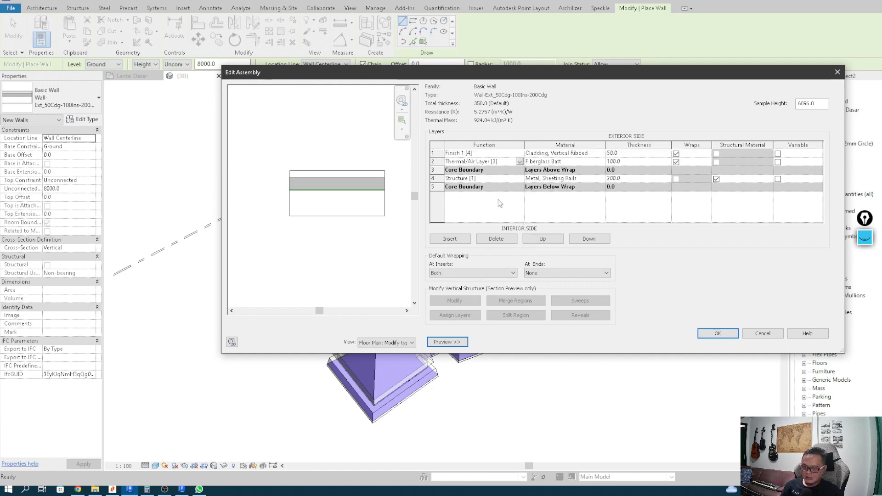
left_click(496, 239)
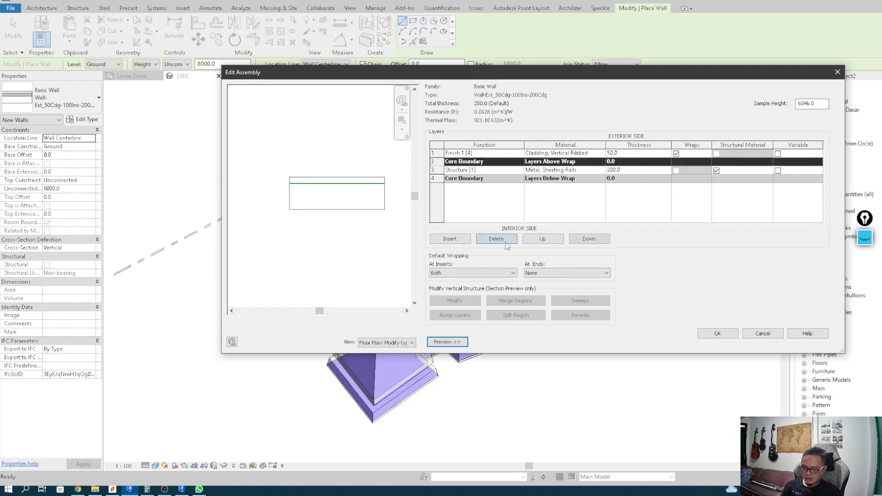
left_click(493, 239)
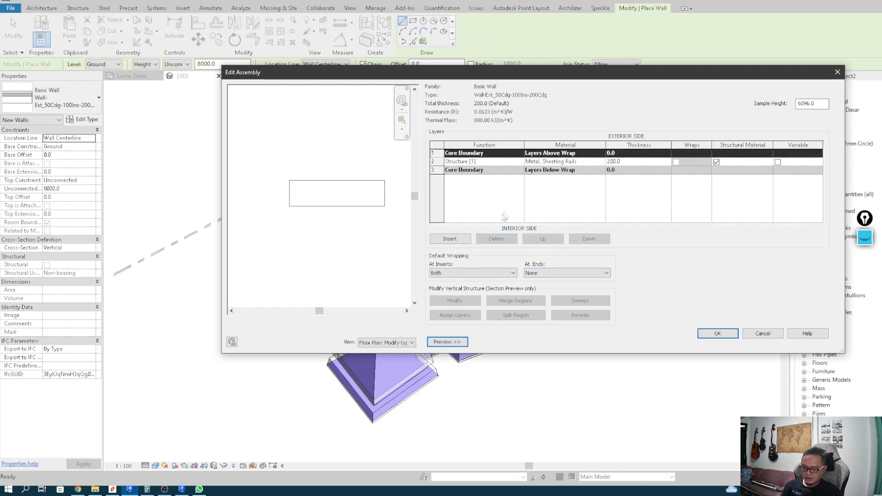
left_click(599, 163)
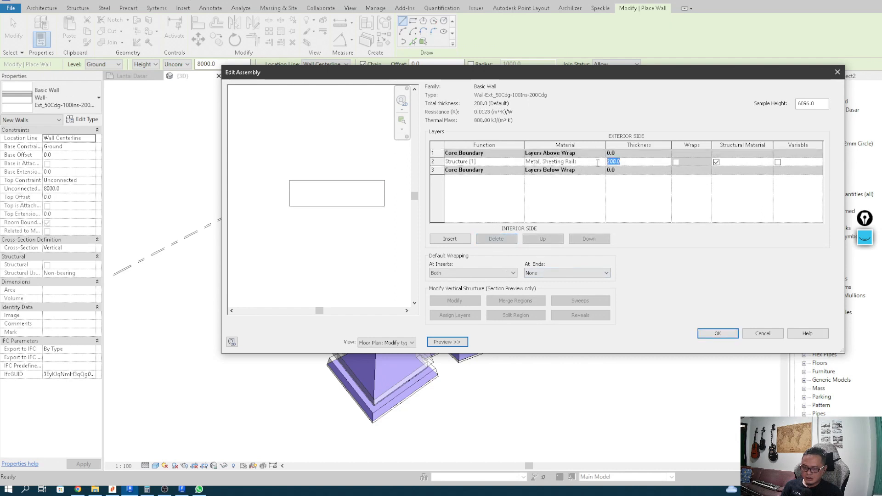
type("15")
type("0")
key("Return")
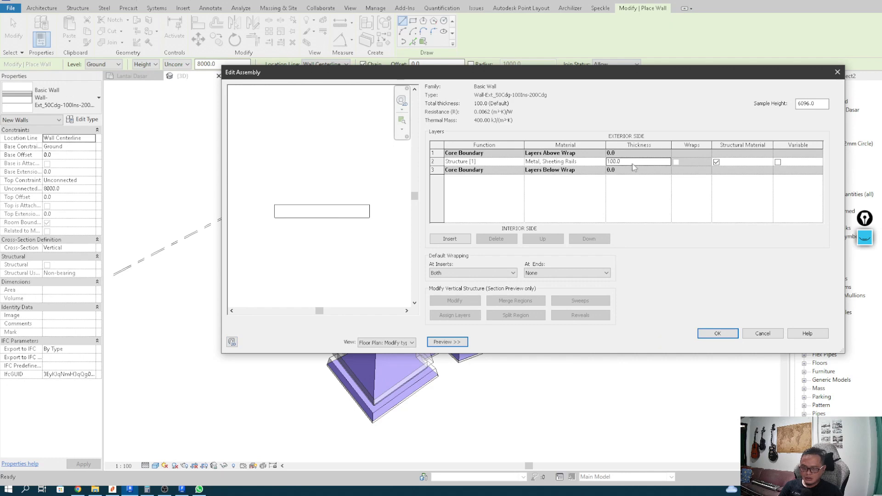
Search the materials for brick and assign Brick, Common to the Structure layer after checking its appearance and graphics.
left_click(574, 161)
left_click(602, 162)
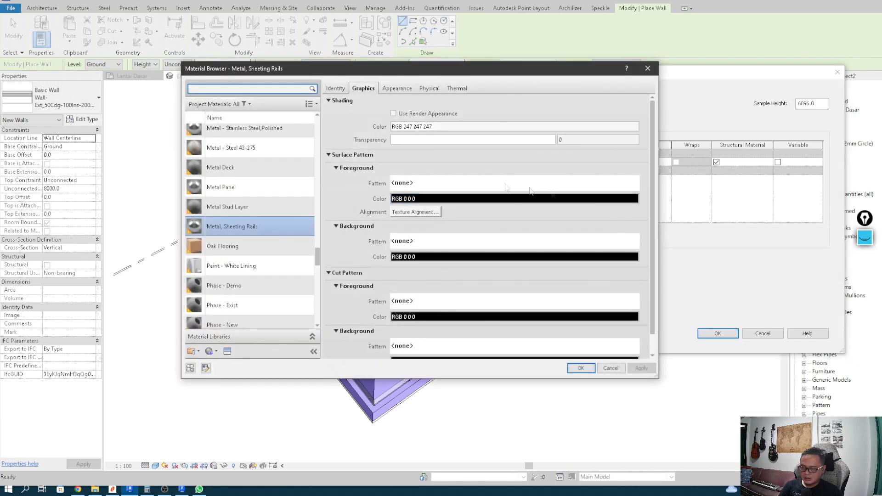
type("brick")
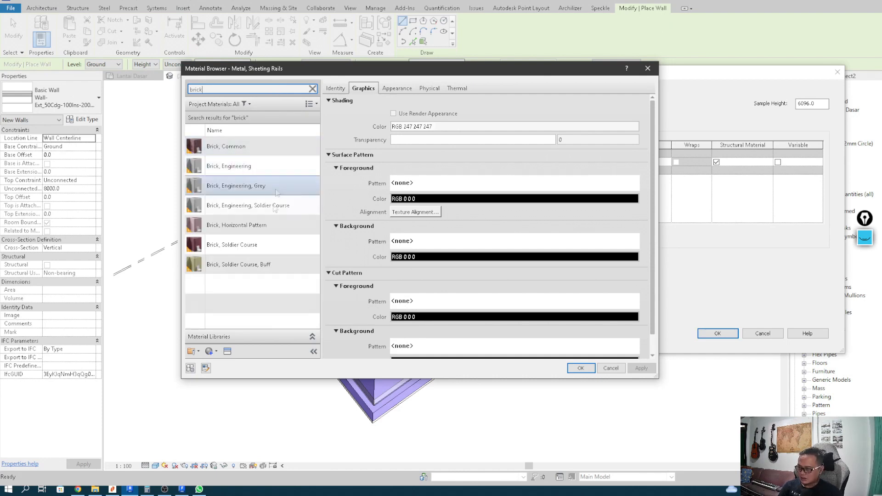
left_click(217, 147)
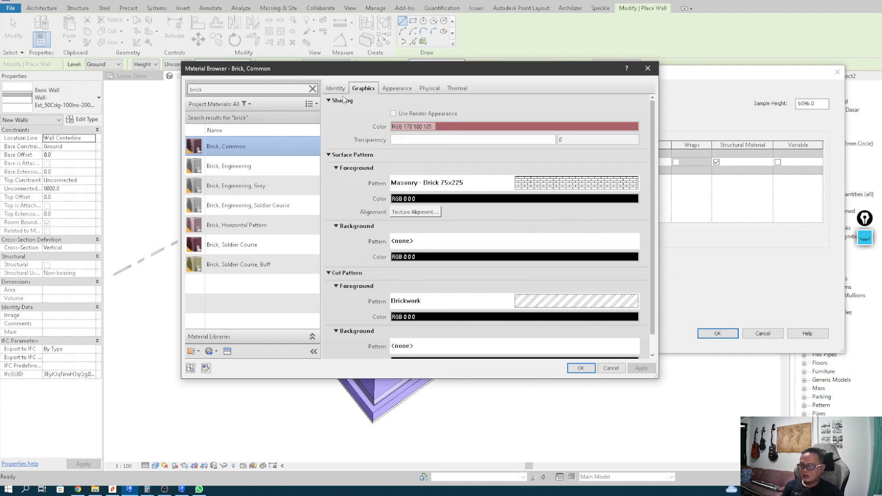
left_click(390, 90)
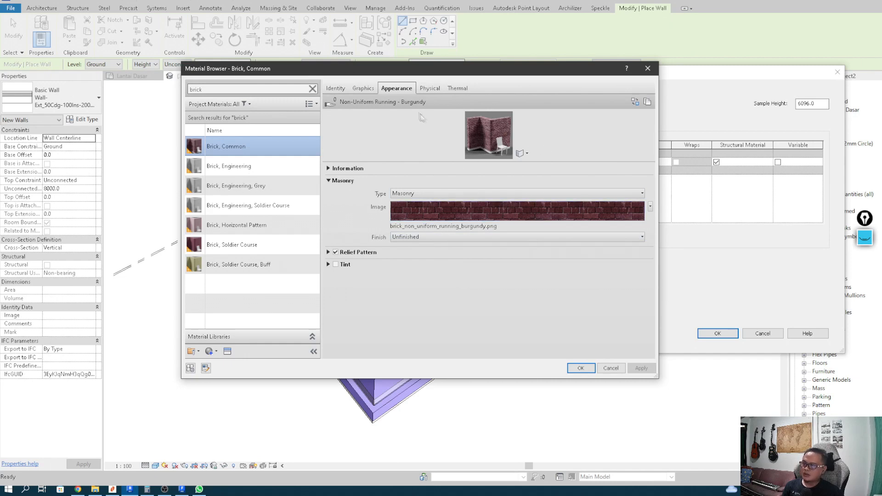
left_click(362, 88)
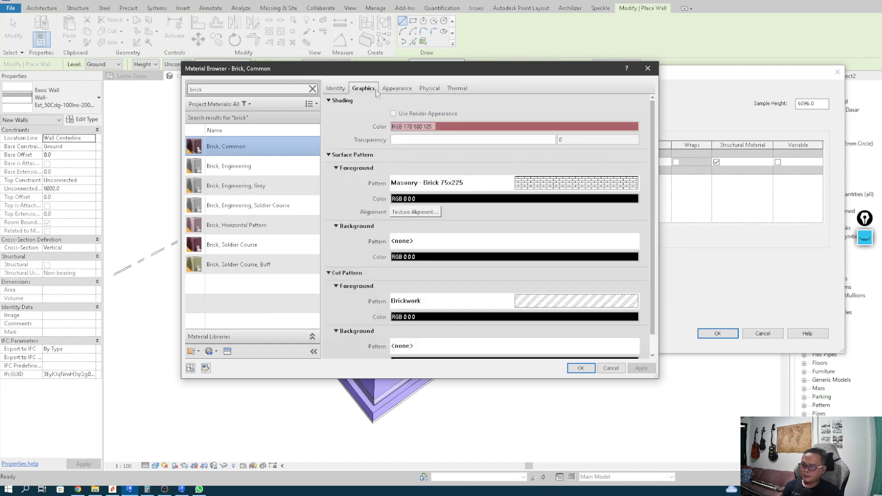
left_click(580, 368)
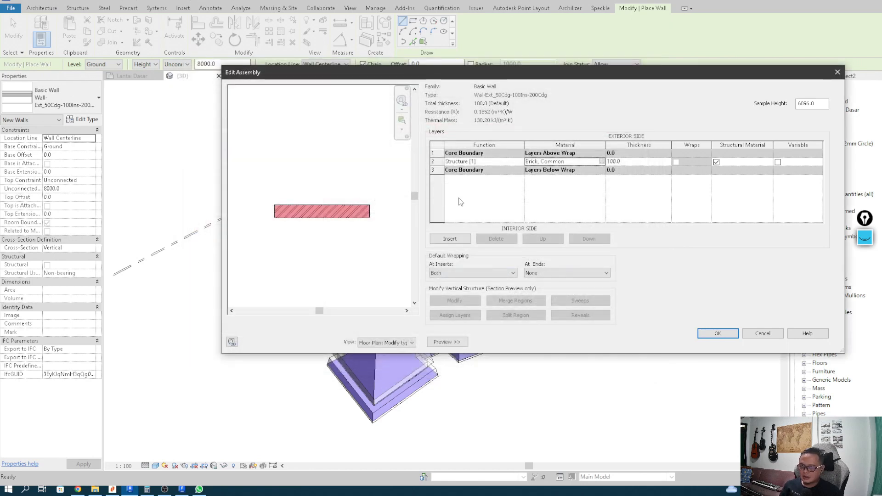
Insert a new layer on the exterior side above the core boundary and set its function to Finish 1 [4].
left_click(450, 239)
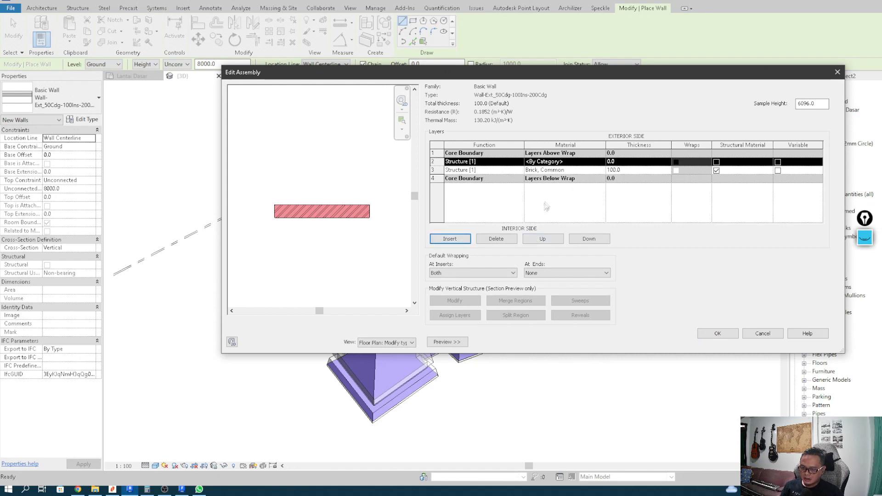
left_click(542, 239)
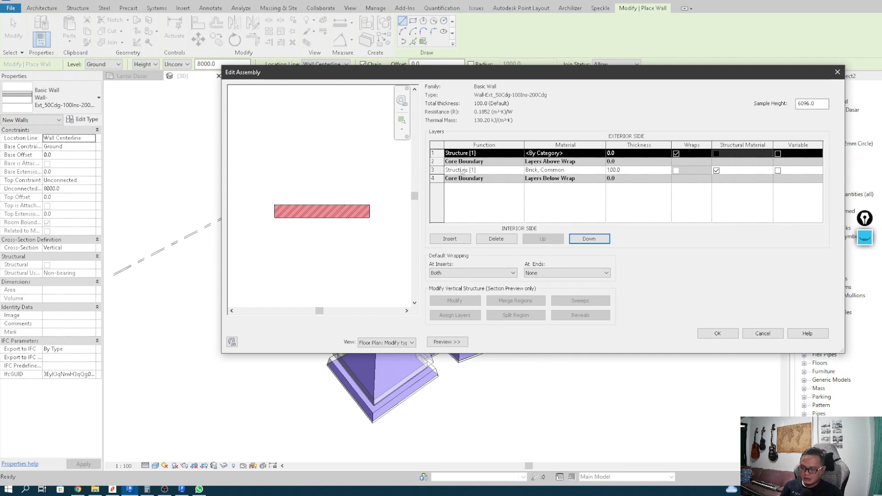
left_click(522, 153)
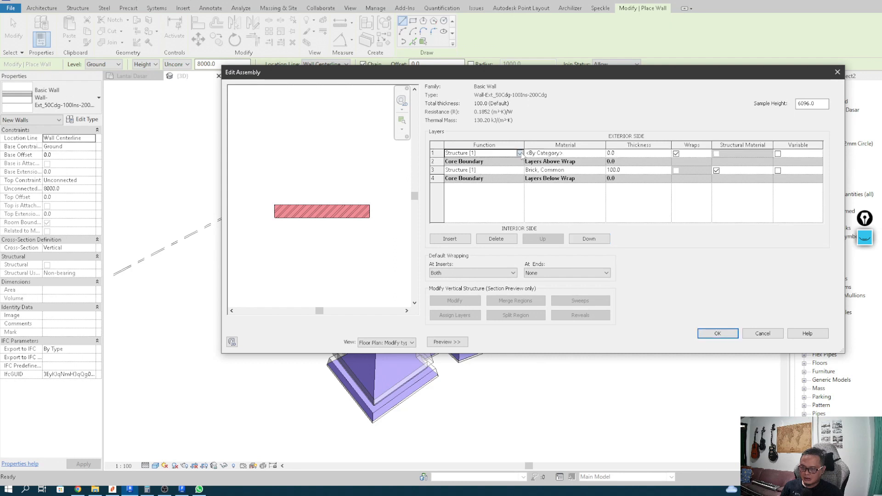
left_click(520, 153)
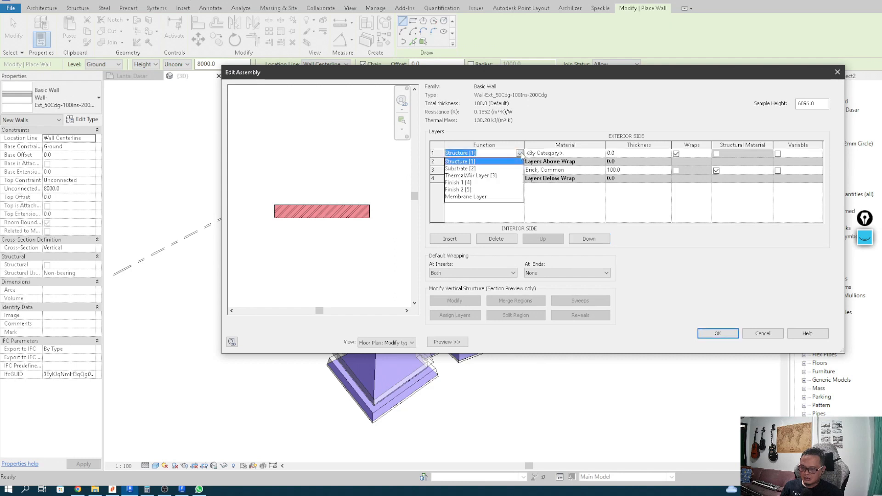
left_click(468, 183)
Assign the Plaster material to the exterior Finish 1 layer and set its thickness to 25 mm.
left_click(603, 153)
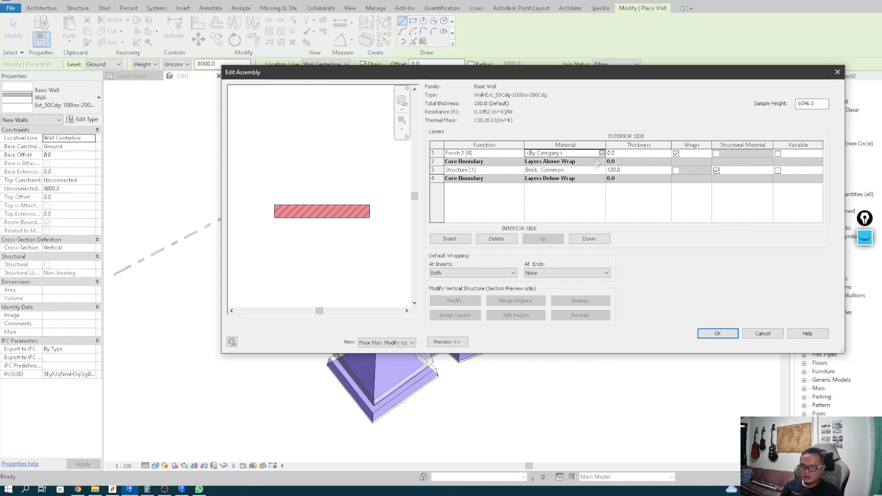
left_click(602, 153)
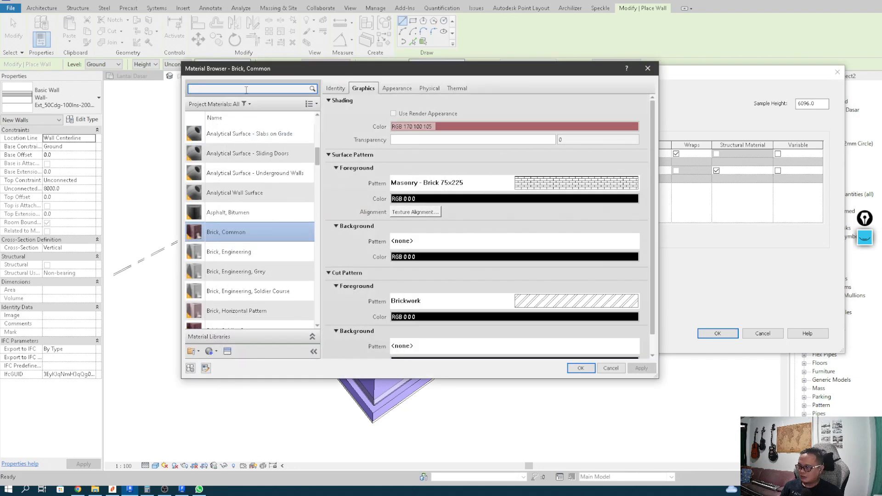
left_click(247, 90)
type("plaster")
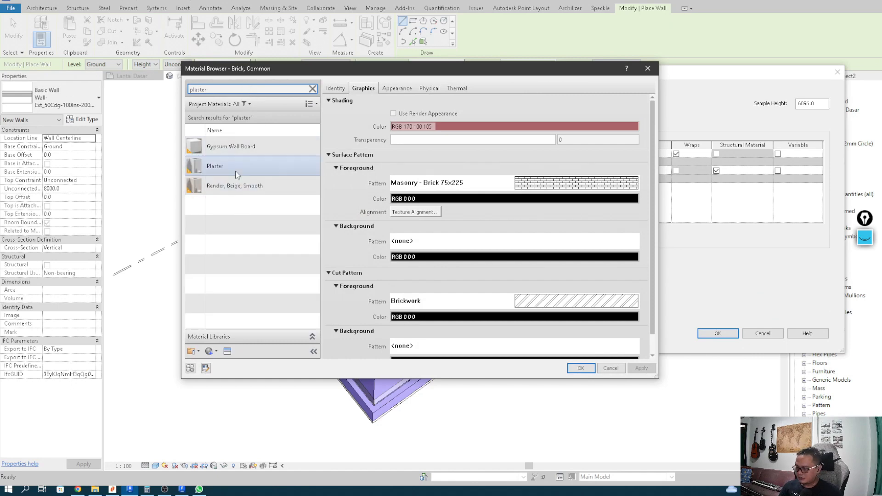
left_click(230, 166)
left_click(580, 368)
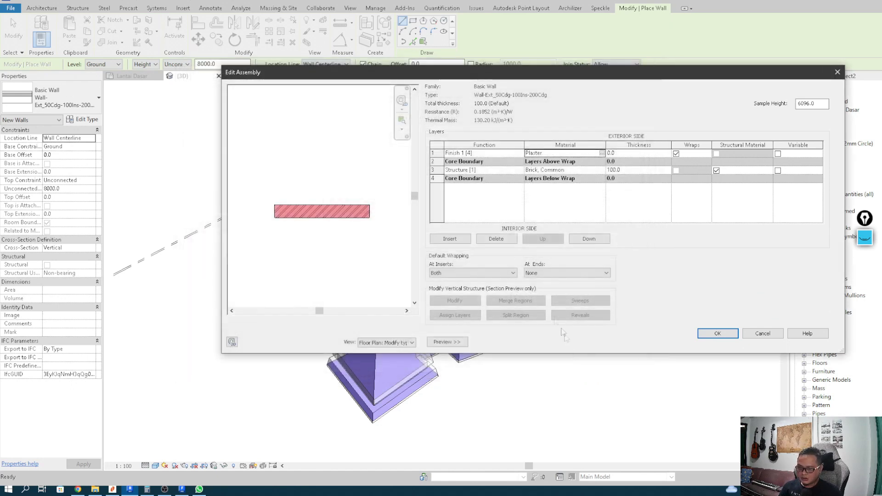
left_click(620, 153)
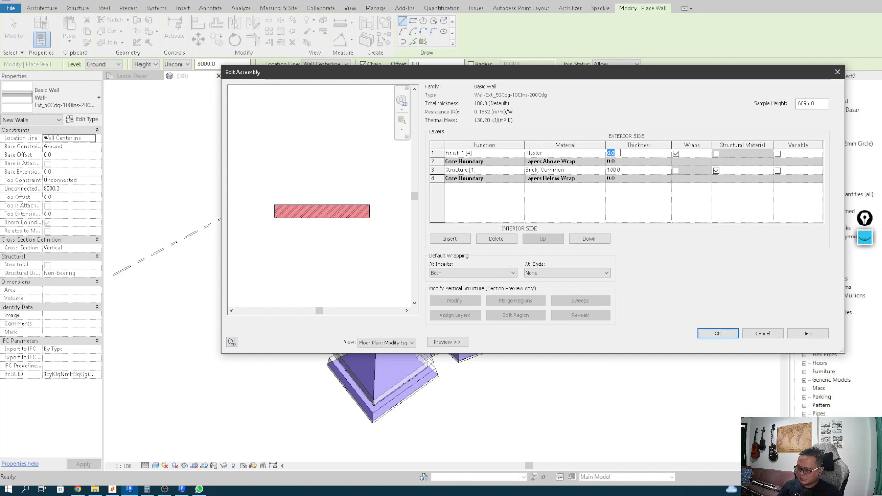
left_click(606, 202)
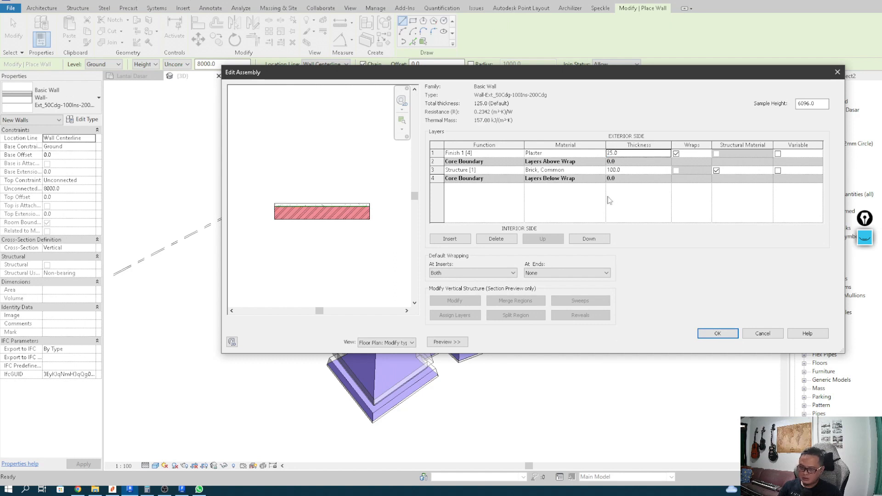
Insert a new layer on the interior side below the core boundary and set its function to Finish 1 [4].
left_click(461, 242)
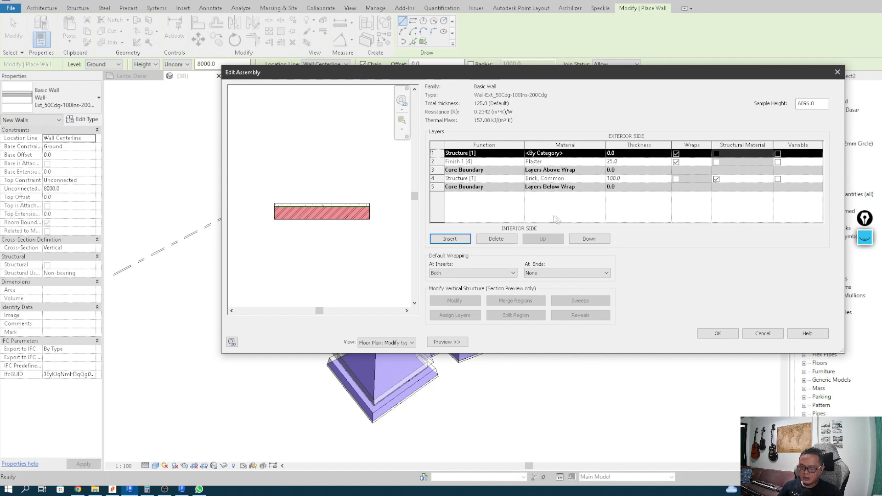
left_click(588, 238)
left_click(589, 239)
left_click(589, 239)
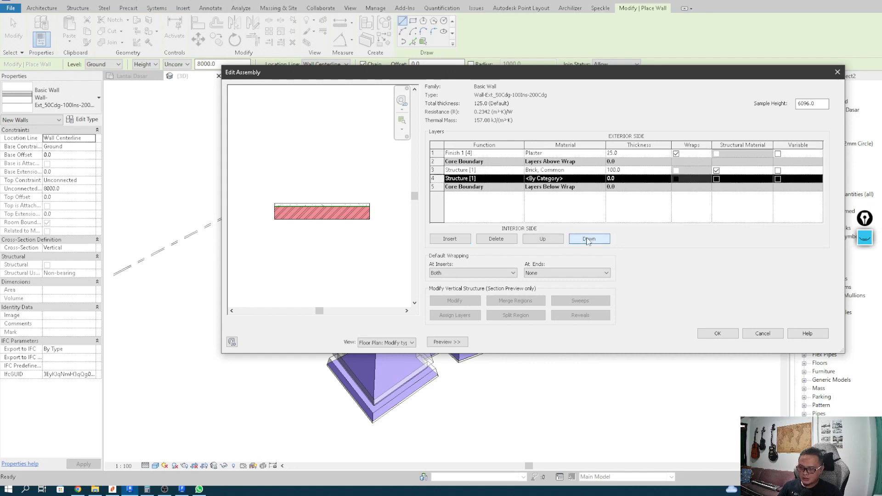
left_click(588, 239)
left_click(514, 187)
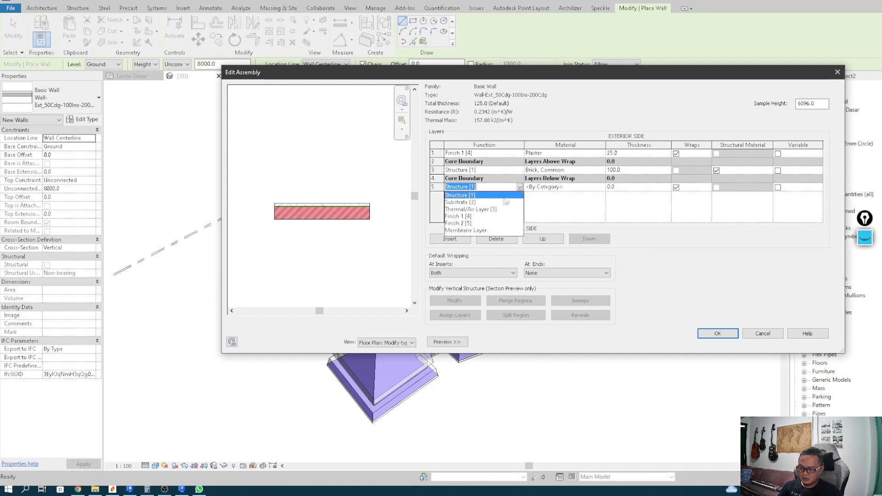
left_click(460, 216)
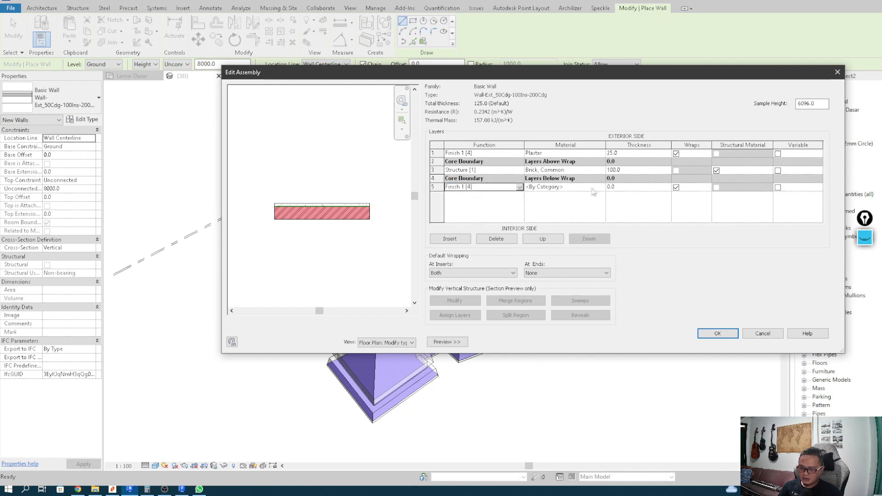
Set the interior Finish 1 layer's thickness to 25 mm, assign it the Plaster material, and accept the wall assembly.
left_click(612, 188)
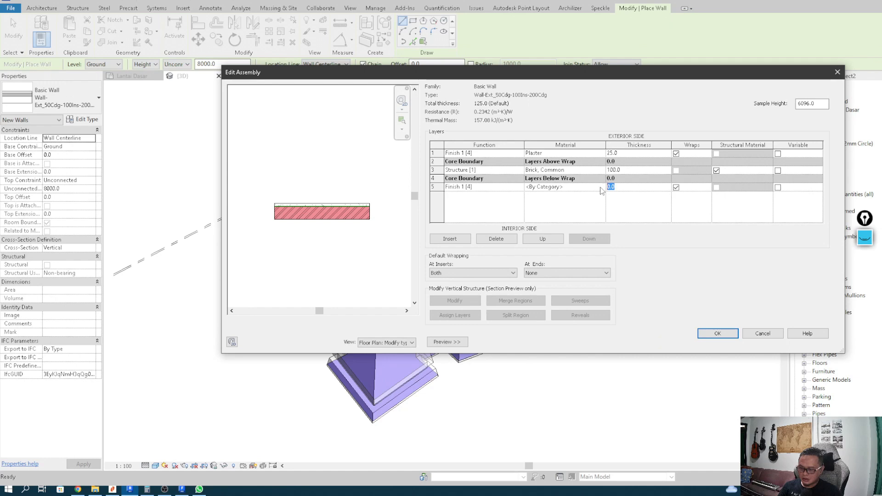
type("25")
left_click(595, 206)
left_click(602, 189)
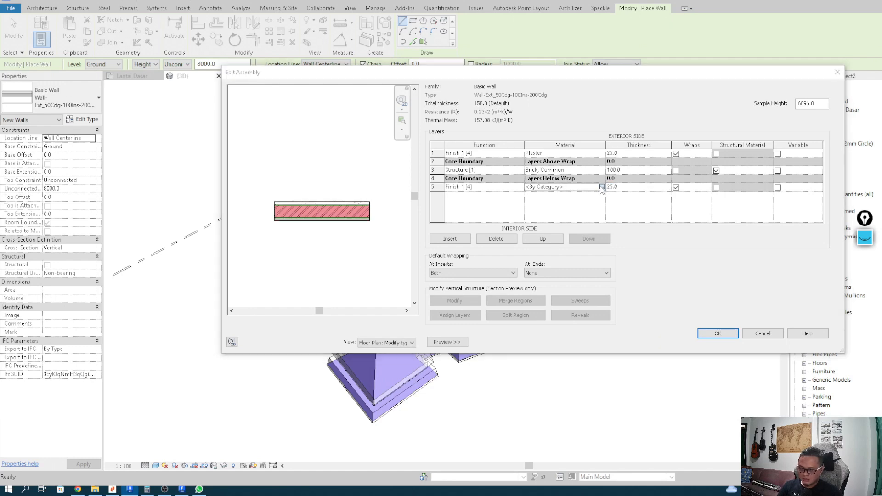
left_click(601, 188)
left_click(571, 368)
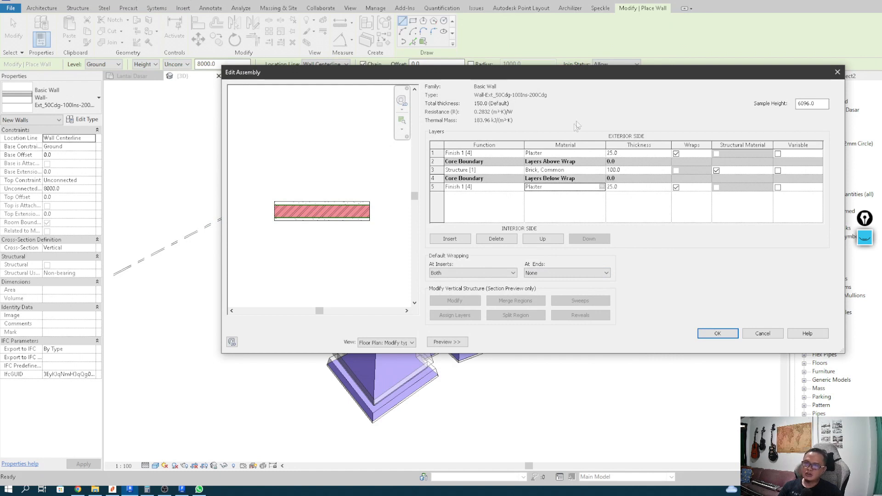
left_click(717, 334)
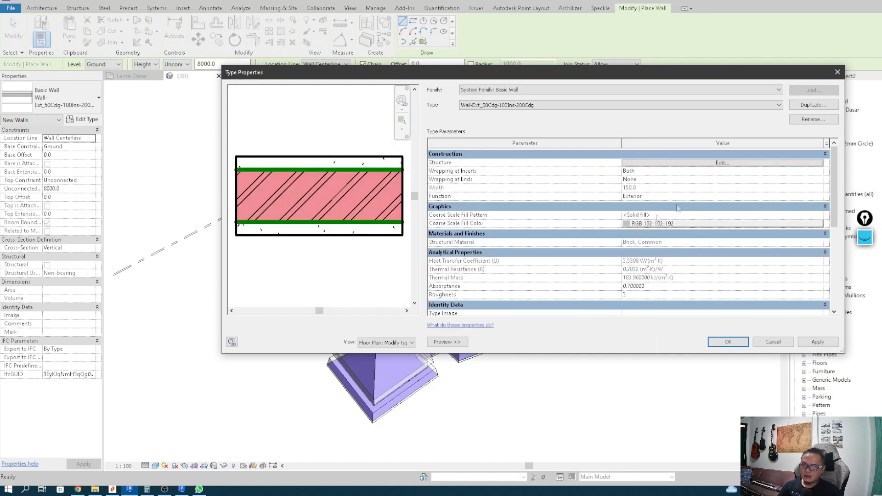
Duplicate the edited wall type under the name Dinding Bata and accept its type properties.
left_click(807, 105)
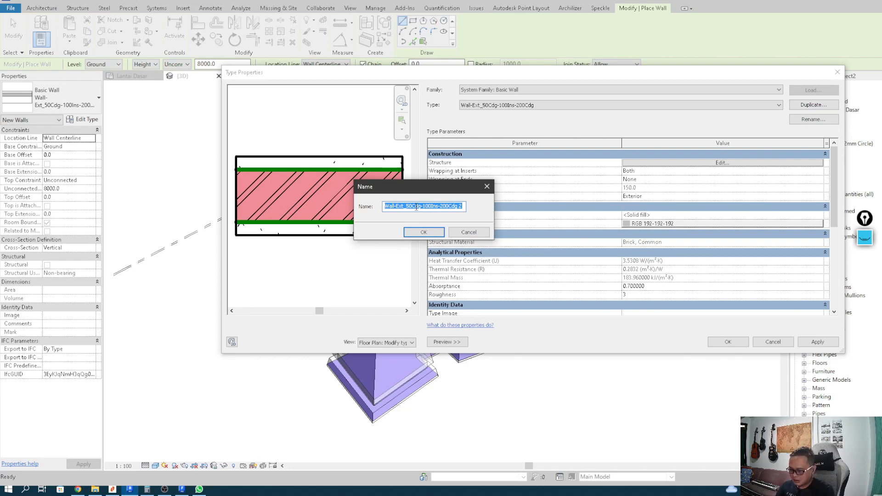
type("Bata")
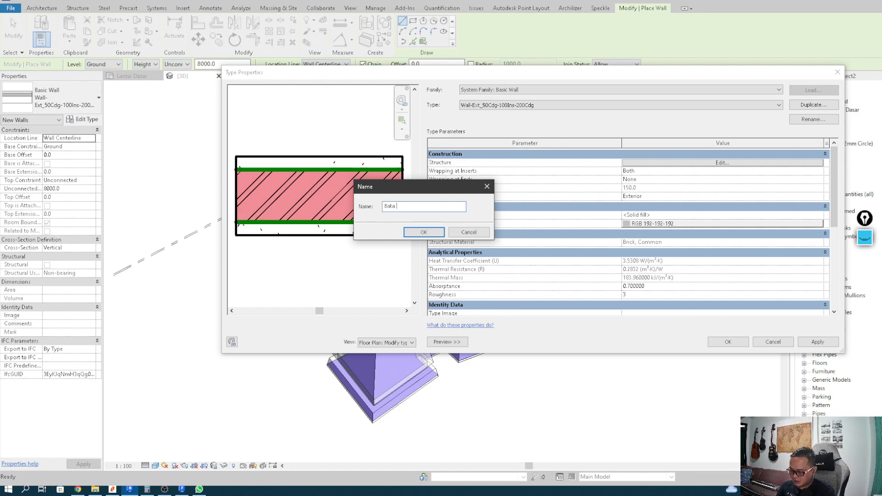
key("BackSpace")
key("BackSpace")
key("BackSpace")
type("D")
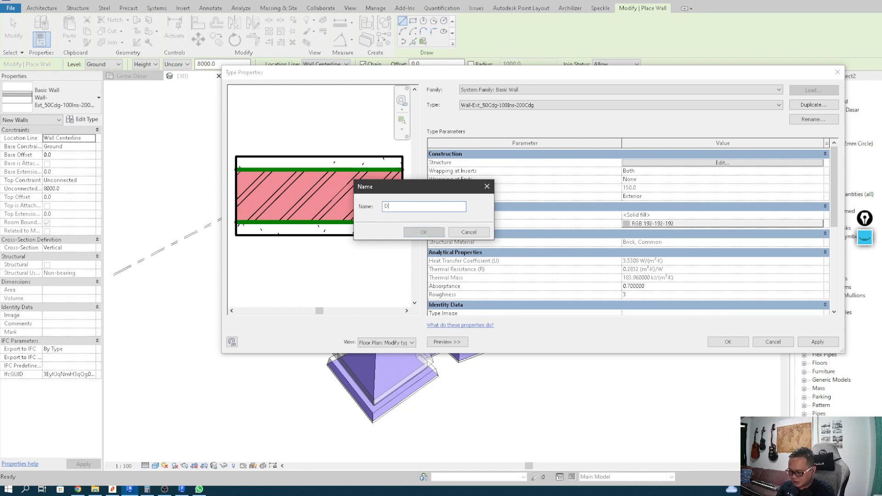
type("inding Ba")
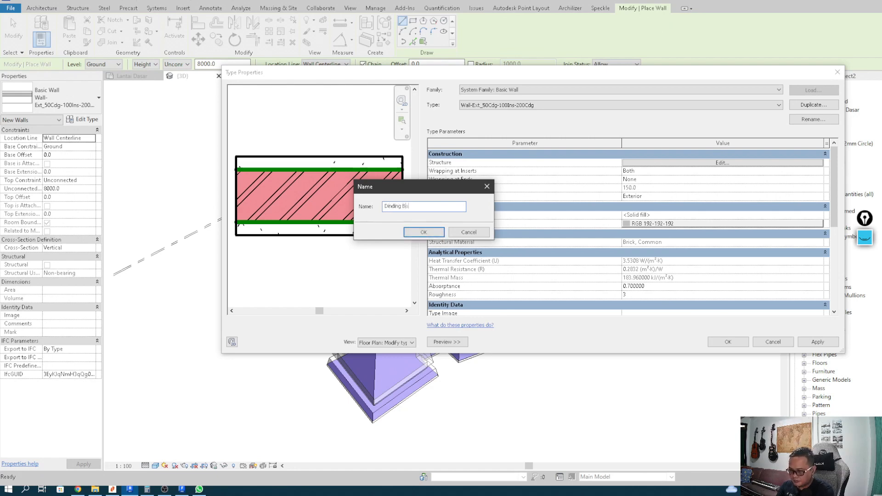
type("ta")
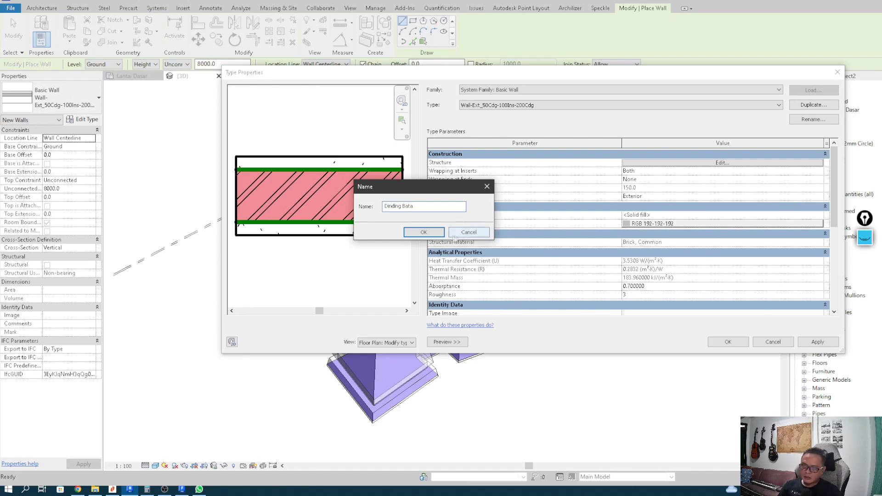
left_click(423, 232)
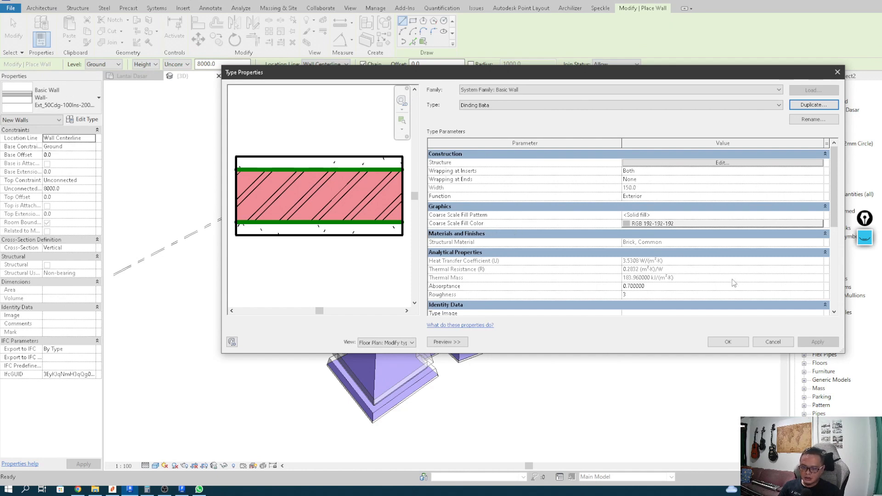
left_click(716, 342)
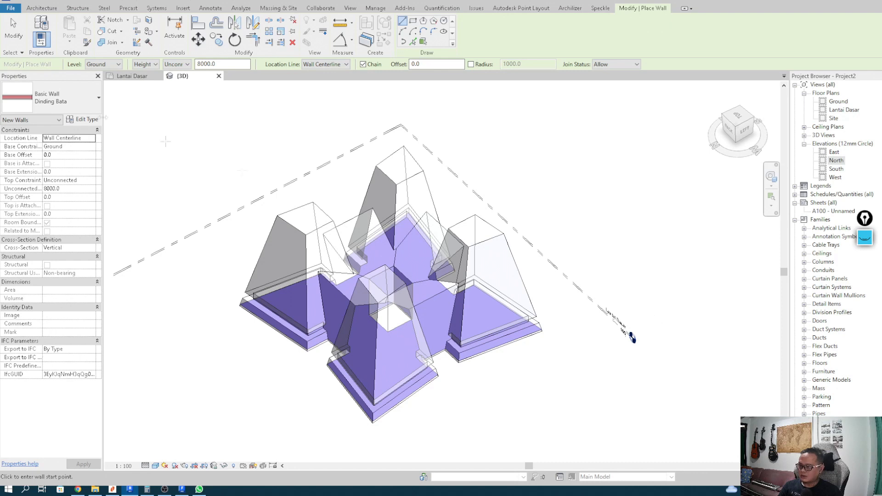
Choose the Dinding Bata wall type and draw a chain of three straight walls in open space beside the massing.
left_click(48, 95)
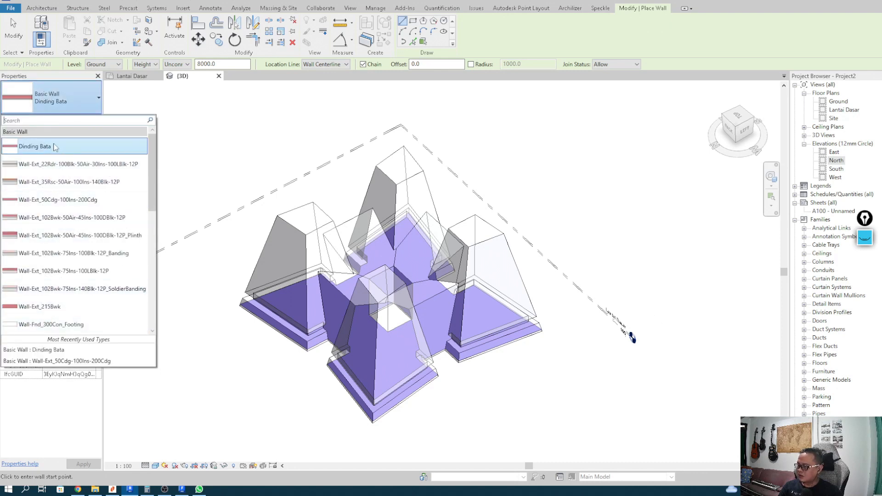
left_click_drag(153, 161, 153, 193)
scroll(153, 193, "up", 5)
left_click(63, 106)
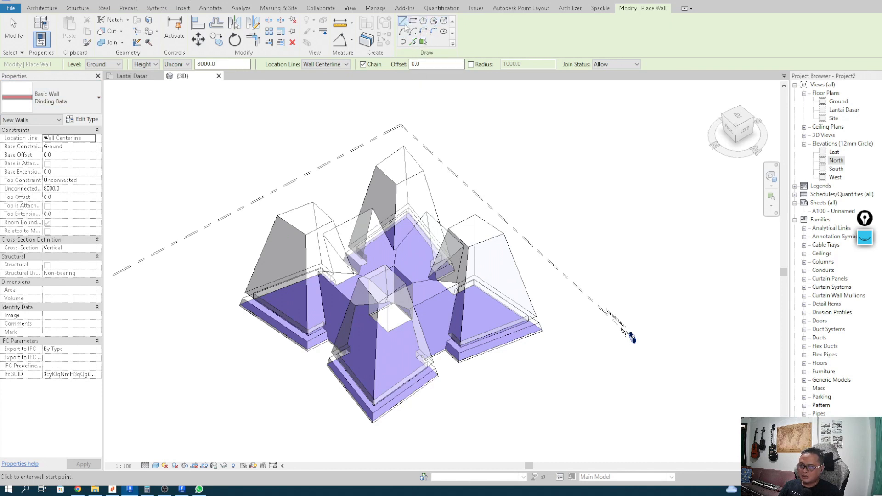
left_click(545, 344)
left_click(646, 283)
middle_click_drag(663, 295, 588, 313)
left_click(677, 364)
left_click(589, 422)
key("Escape")
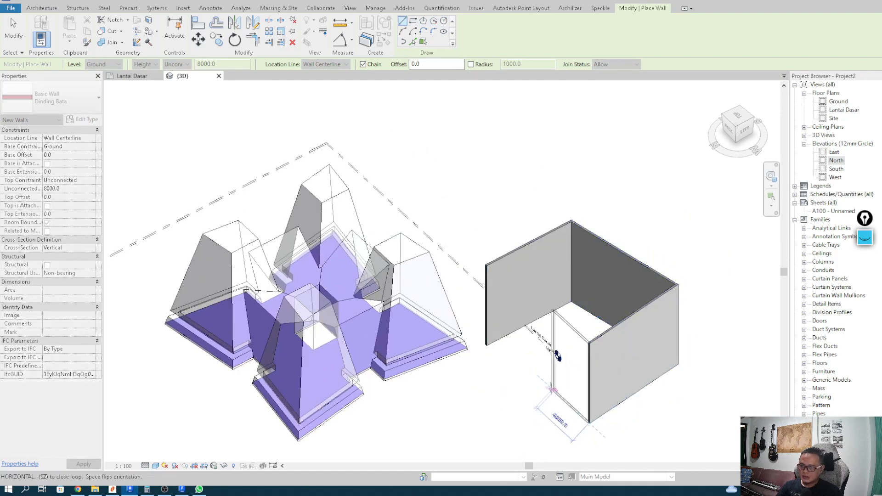
Draw a closed rectangle of Dinding Bata walls behind the three-sided wall chain.
left_click(413, 21)
left_click(469, 173)
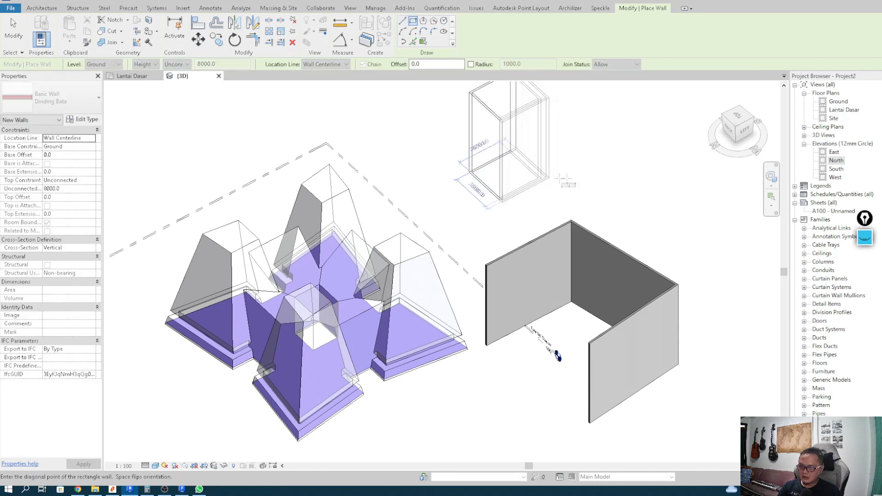
left_click(600, 190)
middle_click_drag(601, 190, 555, 227)
Draw a circular Dinding Bata wall next to the rectangular walls and end the wall command.
left_click(443, 21)
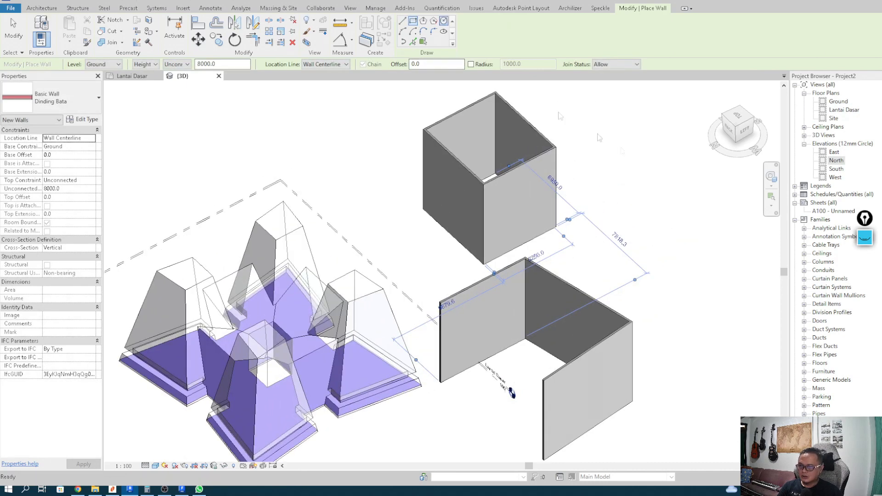
left_click(645, 192)
left_click(672, 221)
scroll(541, 192, "down", 3)
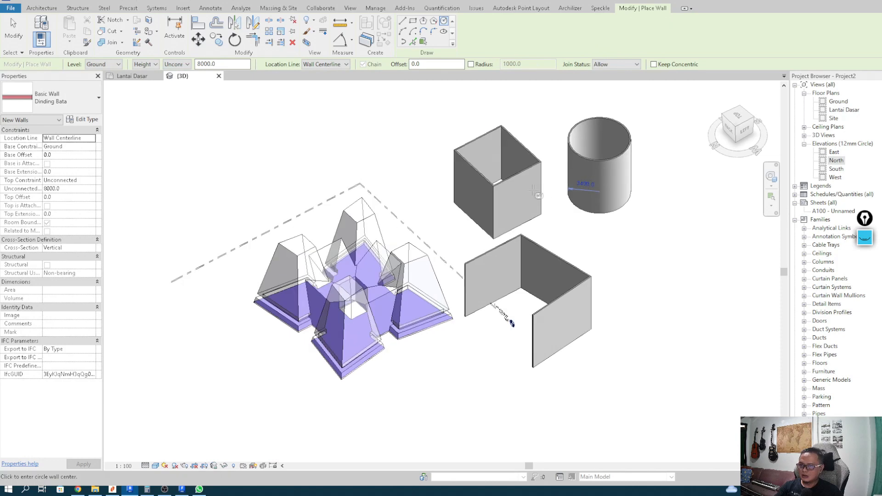
key("Escape")
key("Escape")
Delete all the trial straight, rectangular and circular walls beside the massing.
scroll(545, 195, "up", 2)
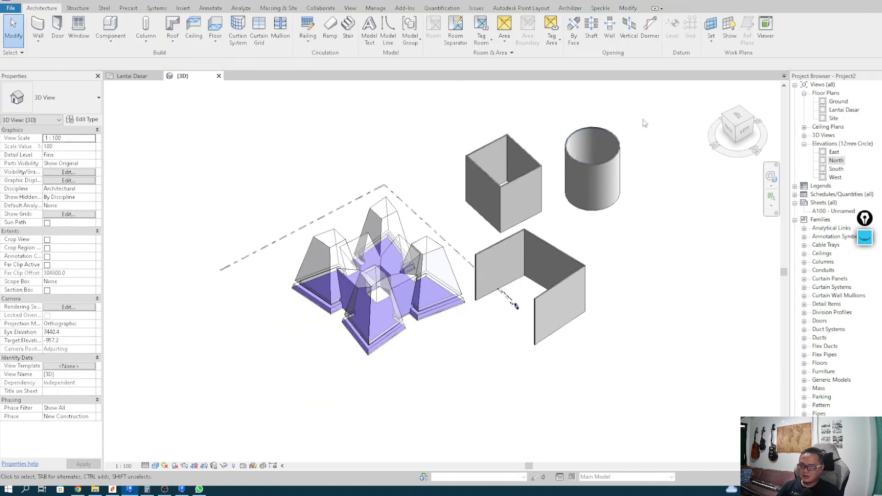
left_click_drag(646, 117, 523, 289)
key("Delete")
left_click_drag(561, 125, 473, 212)
key("Delete")
Create a Dinding Bata wall by picking the mass face in the recess between two neighbouring towers.
scroll(285, 328, "up", 2)
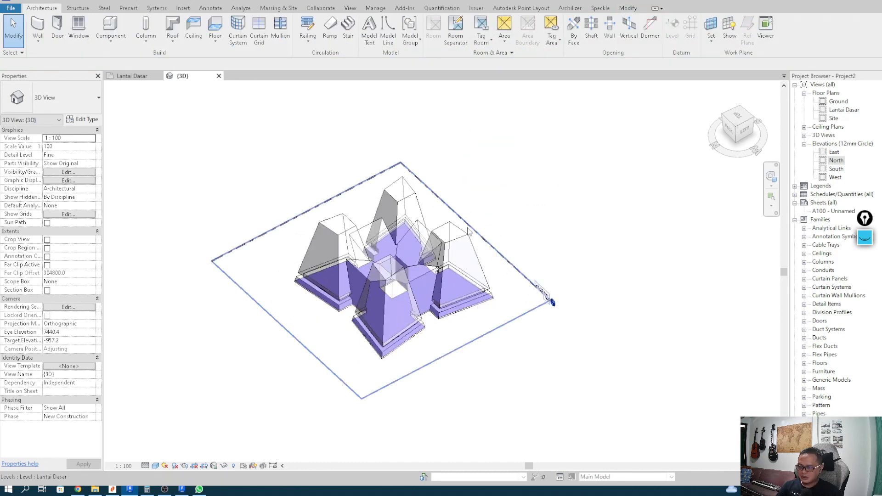
scroll(469, 231, "up", 4)
middle_click_drag(500, 159, 456, 149, "shift")
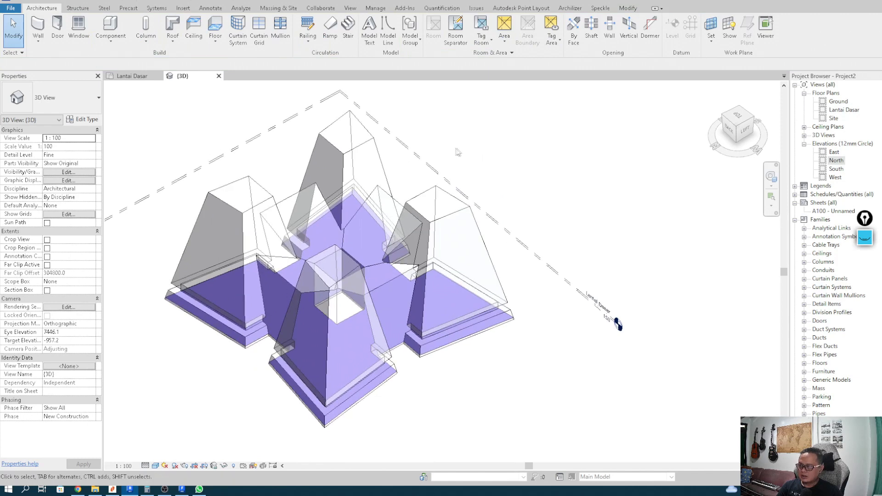
left_click(38, 25)
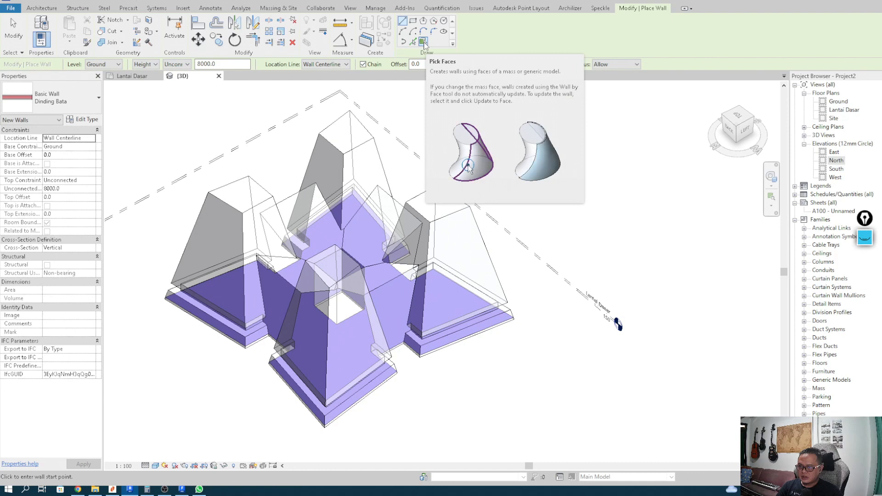
left_click(423, 42)
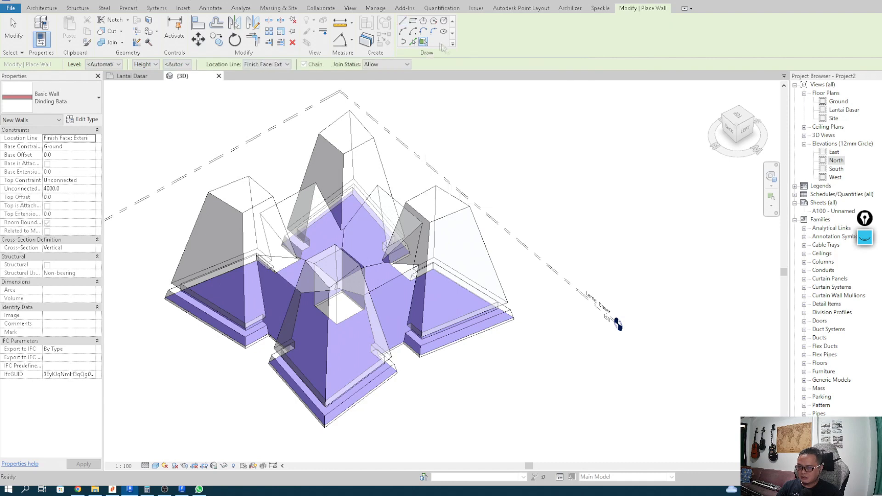
middle_click_drag(513, 135, 523, 130)
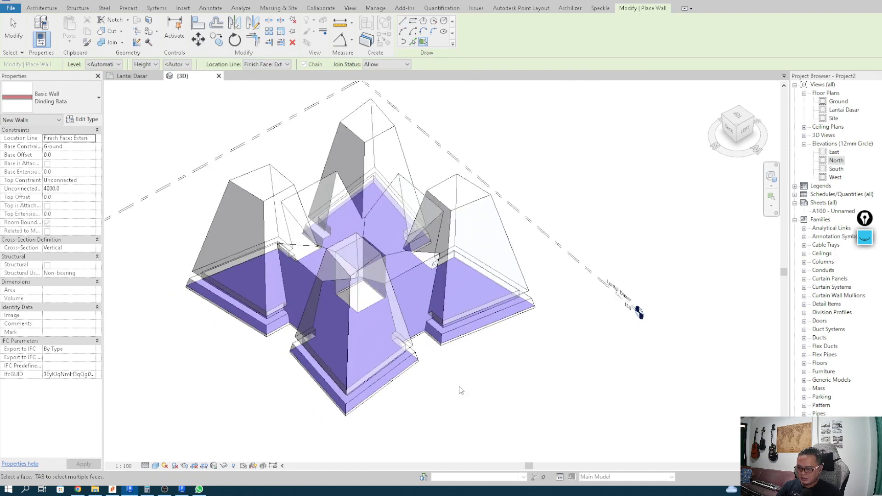
scroll(461, 390, "up", 2)
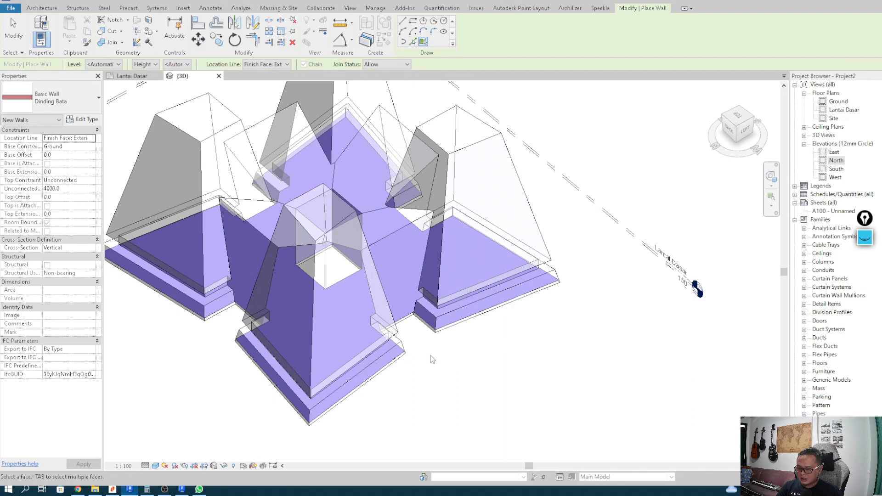
left_click(408, 325)
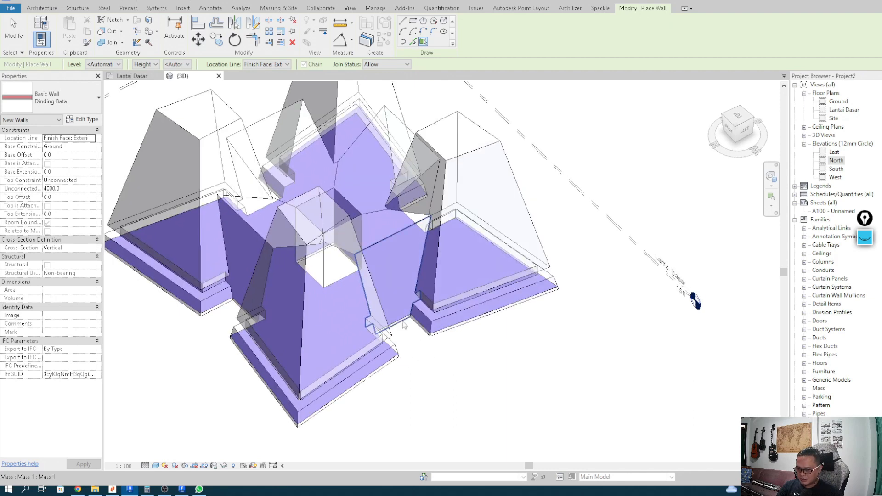
Create Dinding Bata walls by face on the tower plinth sides and the remaining recess faces around the massing.
middle_click_drag(411, 349, 396, 361, "shift")
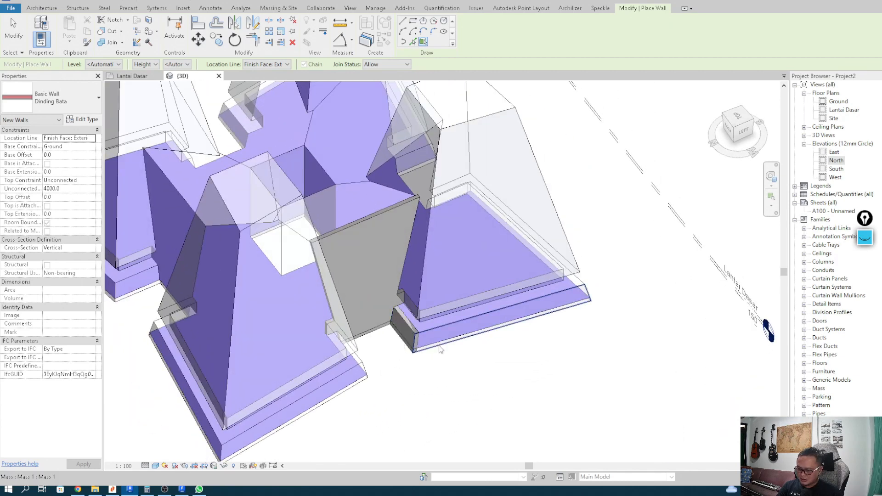
middle_click_drag(419, 362, 353, 360, "shift")
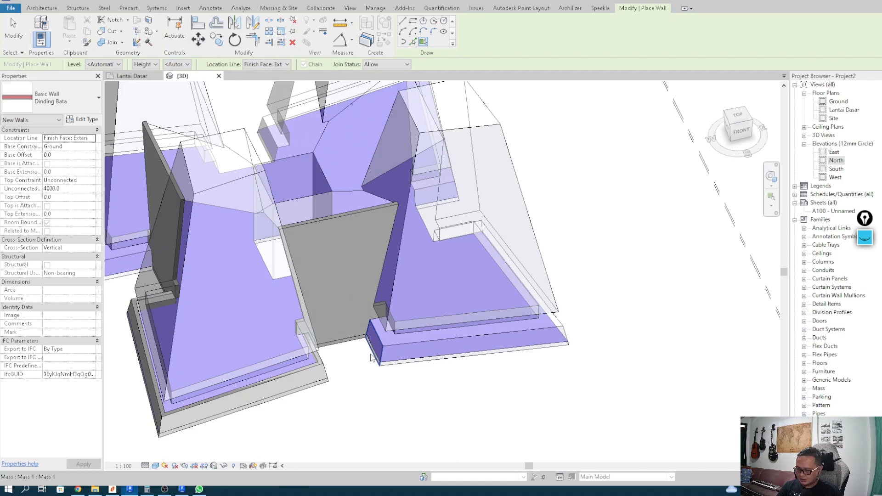
middle_click_drag(402, 366, 273, 358, "shift")
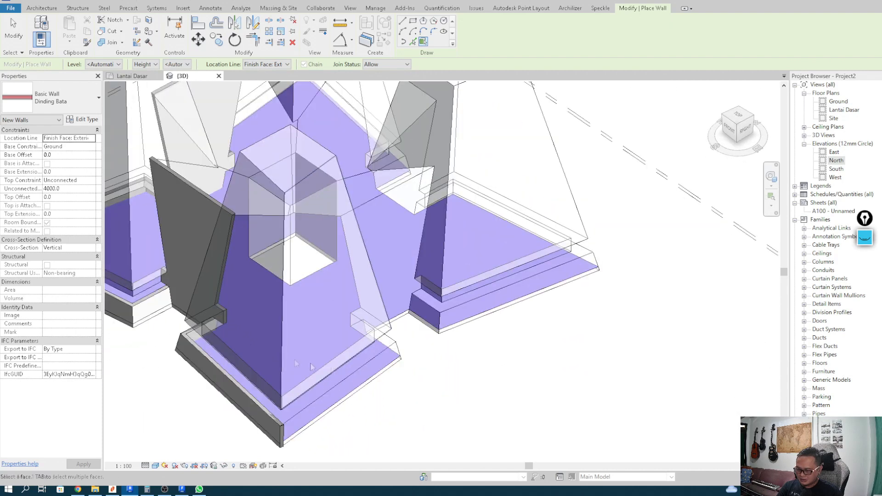
middle_click_drag(367, 392, 243, 359, "shift")
left_click(245, 346)
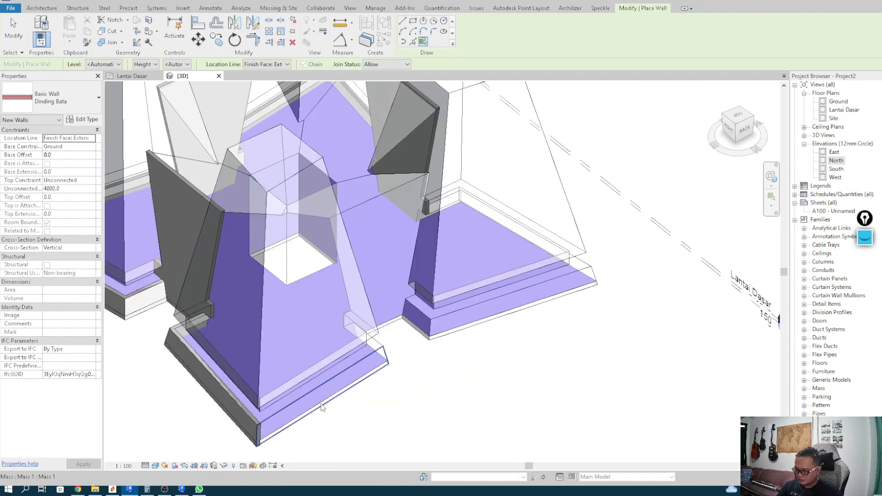
middle_click_drag(322, 407, 375, 350, "shift")
left_click(242, 347)
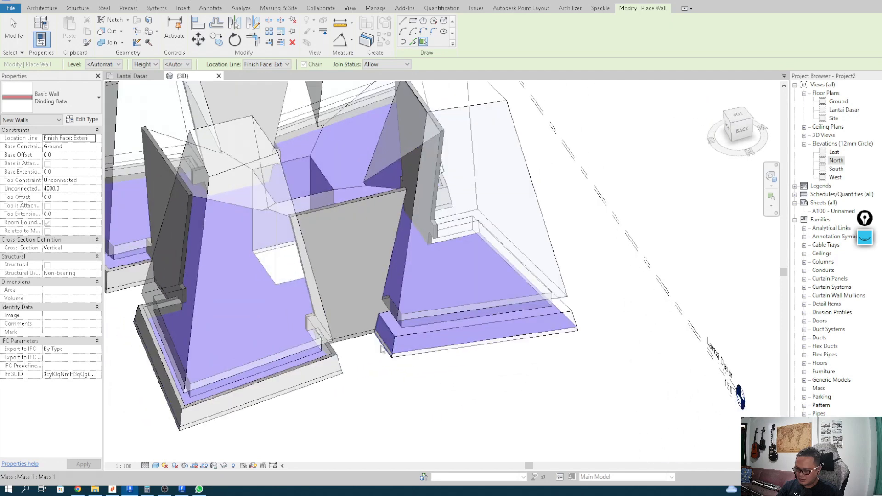
middle_click_drag(437, 360, 249, 394, "shift")
middle_click_drag(217, 356, 497, 261, "shift")
middle_click_drag(486, 147, 457, 168, "shift")
key("Escape")
key("Escape")
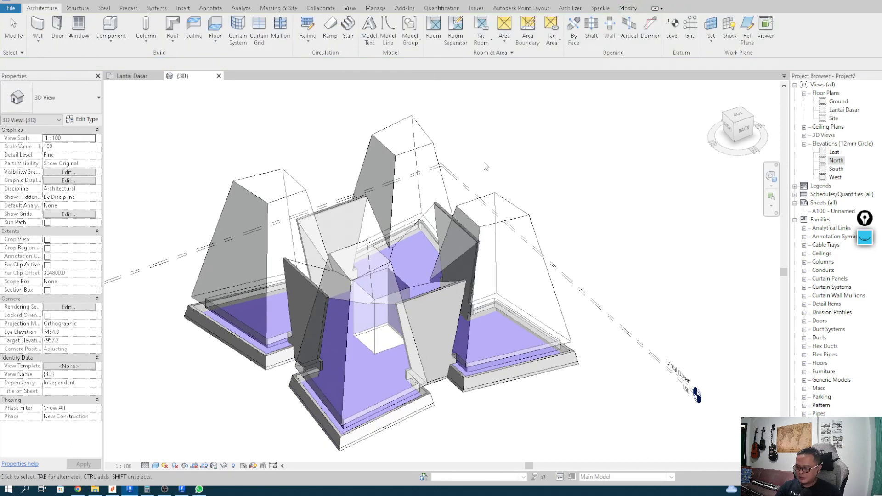
Start a roof by face and duplicate the Roof_Flat-4Felt-150Ins-50Scr-150Conc-12Plr type as Atap.
left_click(173, 41)
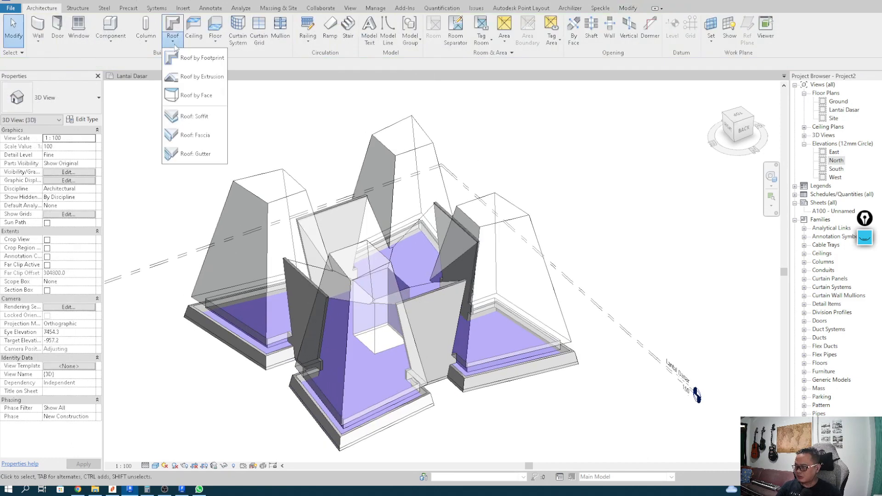
left_click(183, 95)
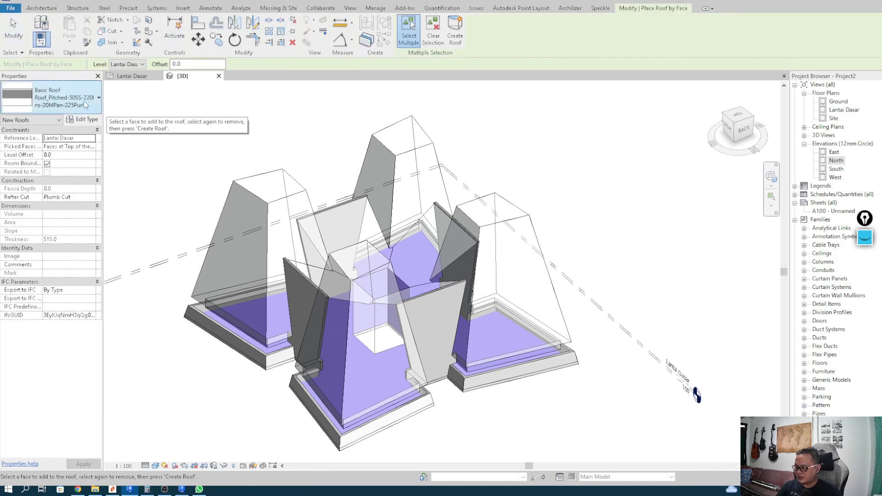
left_click(86, 106)
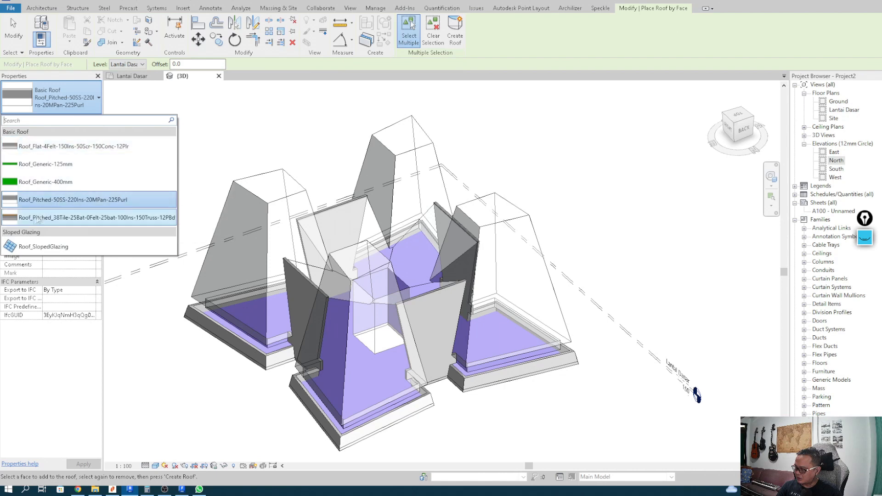
left_click(80, 148)
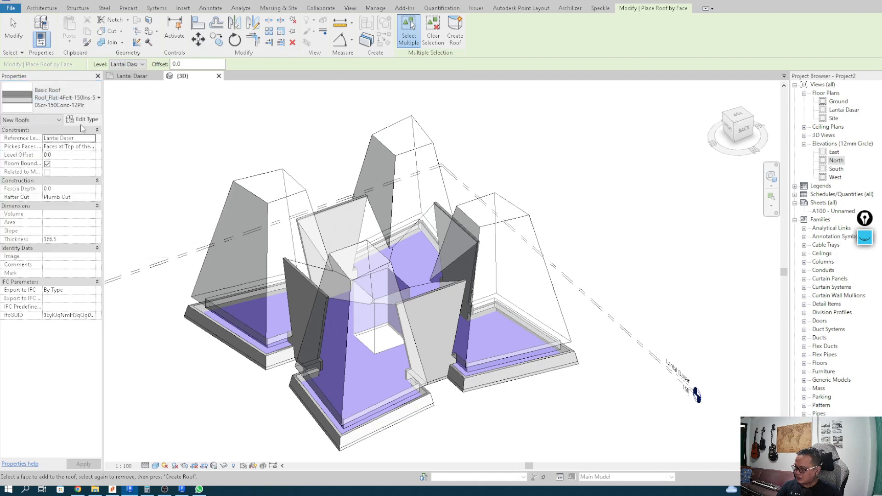
left_click(85, 120)
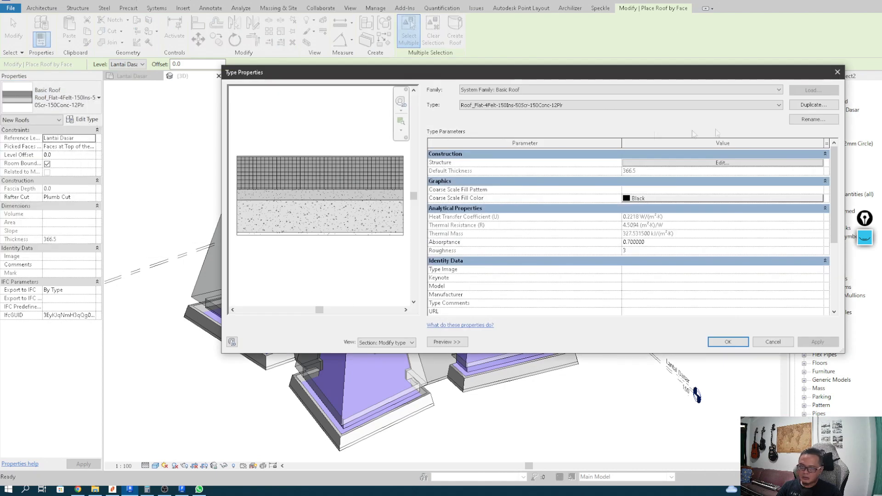
left_click(813, 105)
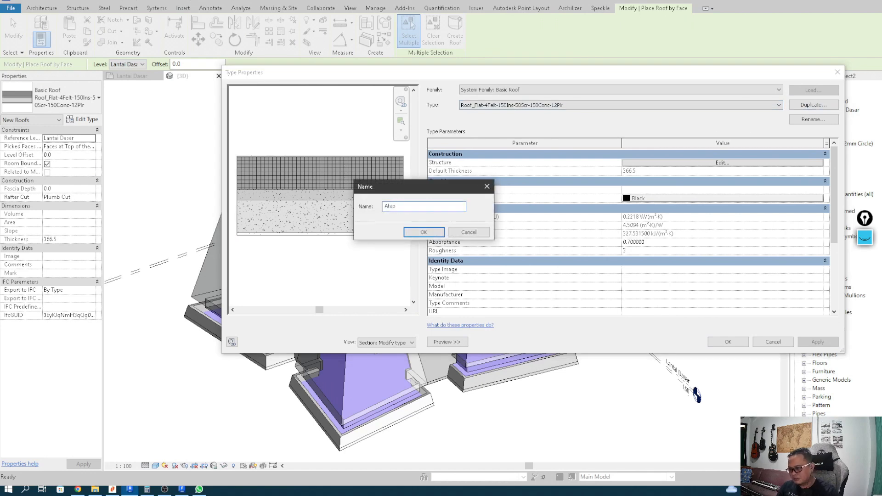
left_click(423, 232)
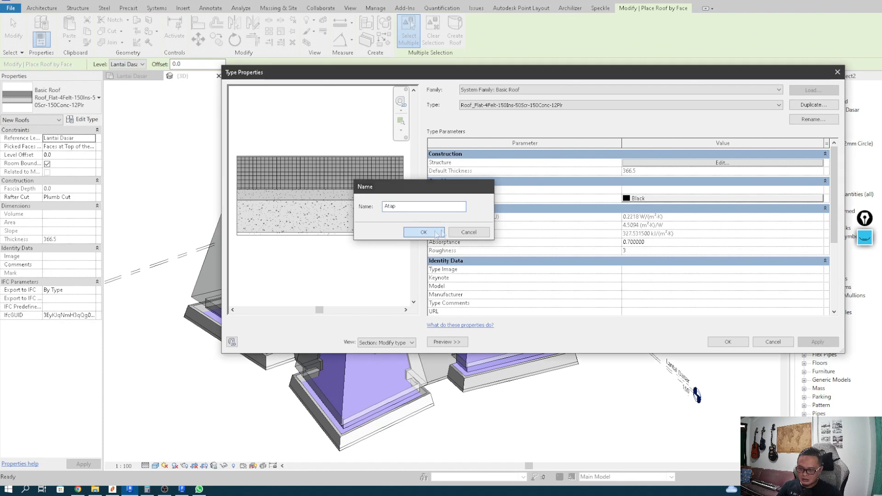
Delete the roofing felt, insulation, membrane, screed and plaster layers from the Atap structure, keeping only the concrete structure layer.
left_click(624, 164)
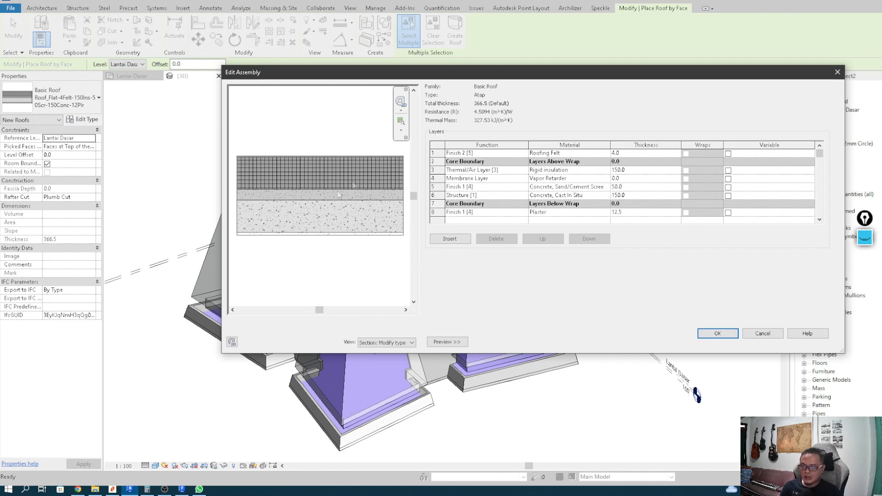
left_click(451, 154)
left_click(500, 242)
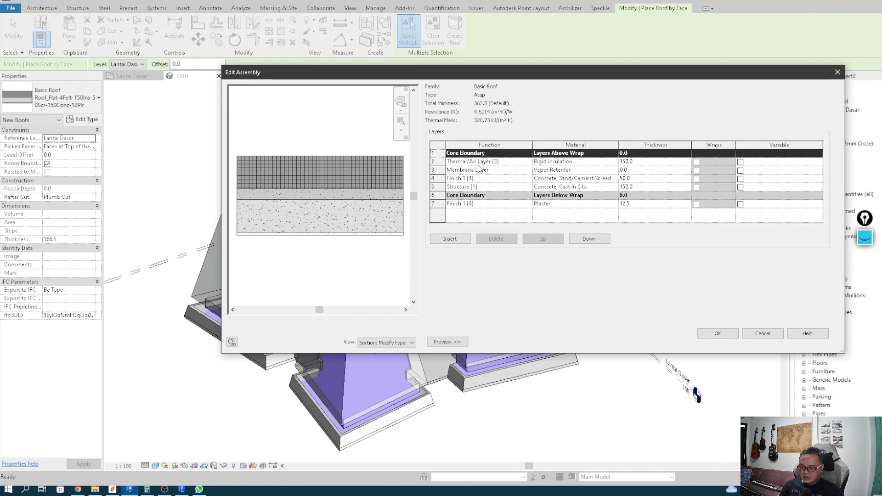
left_click(478, 162)
left_click(490, 238)
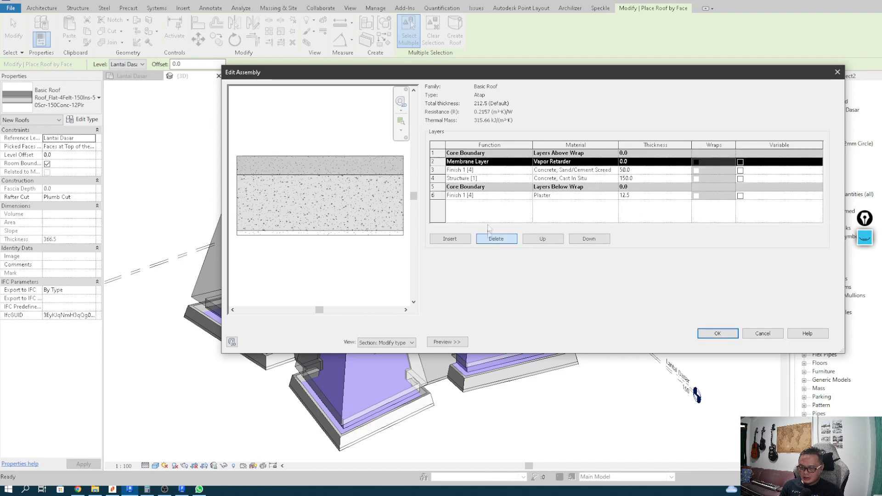
left_click(479, 170)
left_click(496, 238)
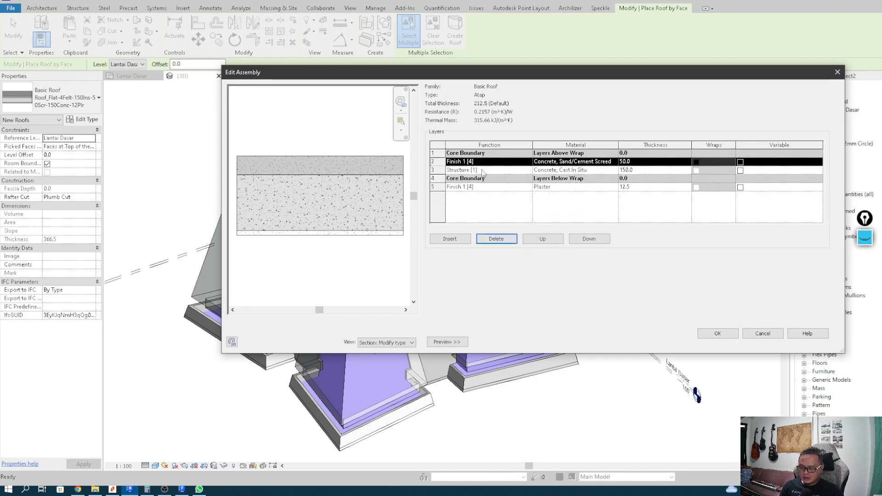
left_click(495, 240)
left_click(484, 178)
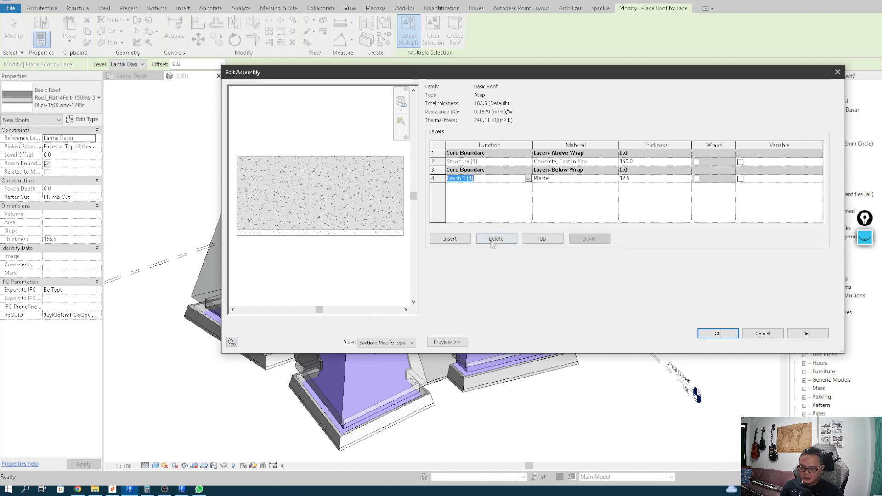
left_click(496, 239)
Set the structure layer's thickness to 50 and choose Roofing, Tile as its material.
left_click(639, 163)
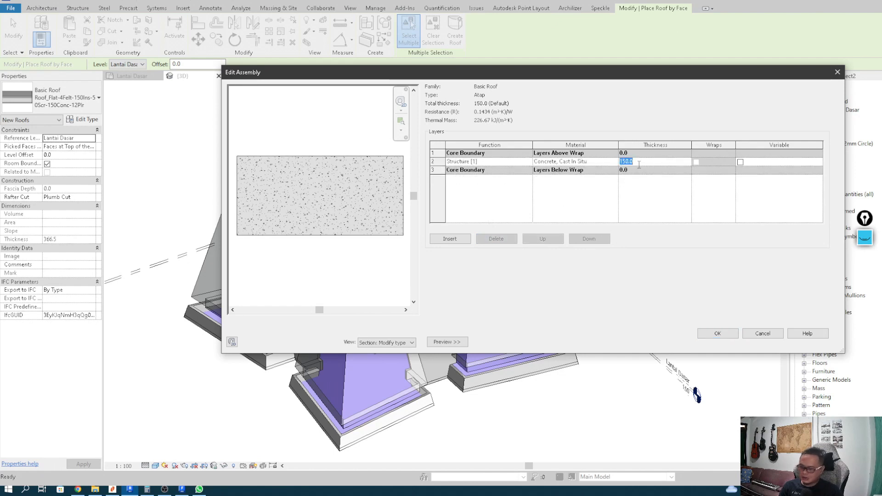
type("50")
left_click(634, 186)
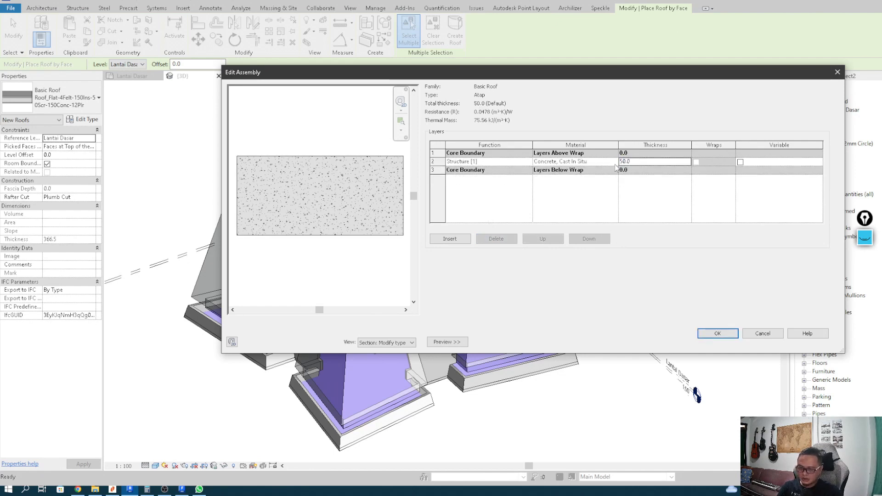
left_click(597, 162)
left_click(615, 162)
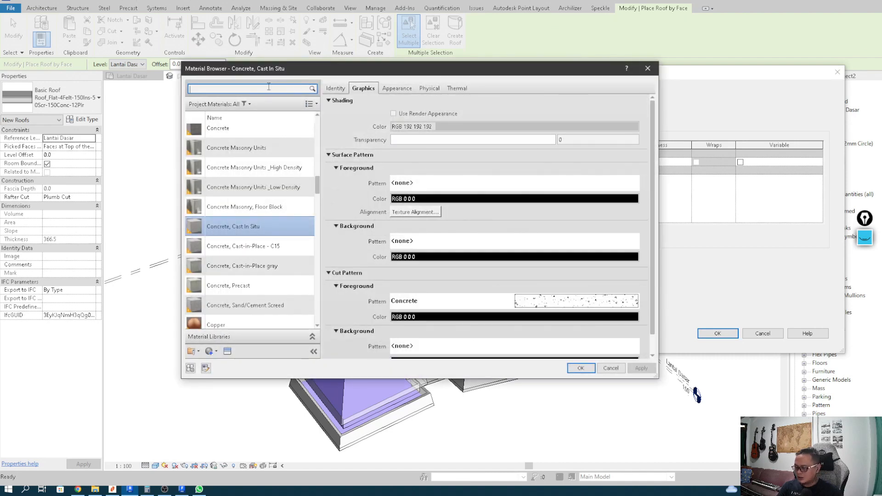
type("roof")
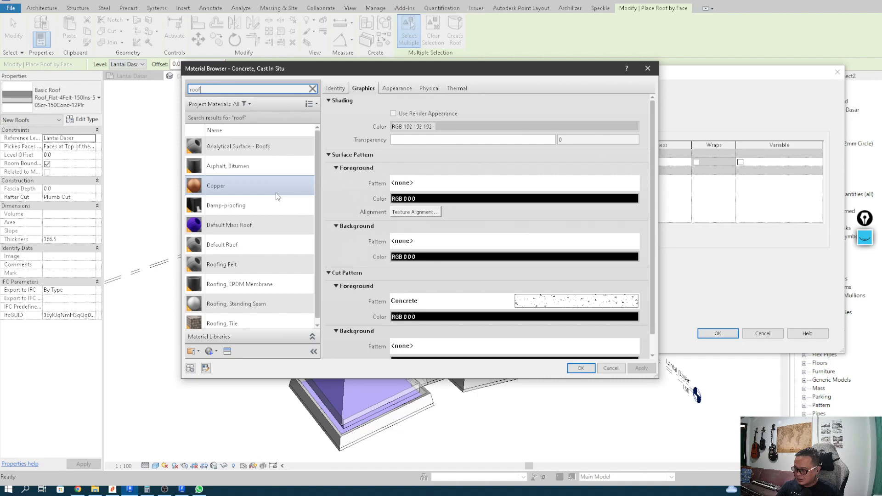
left_click(233, 326)
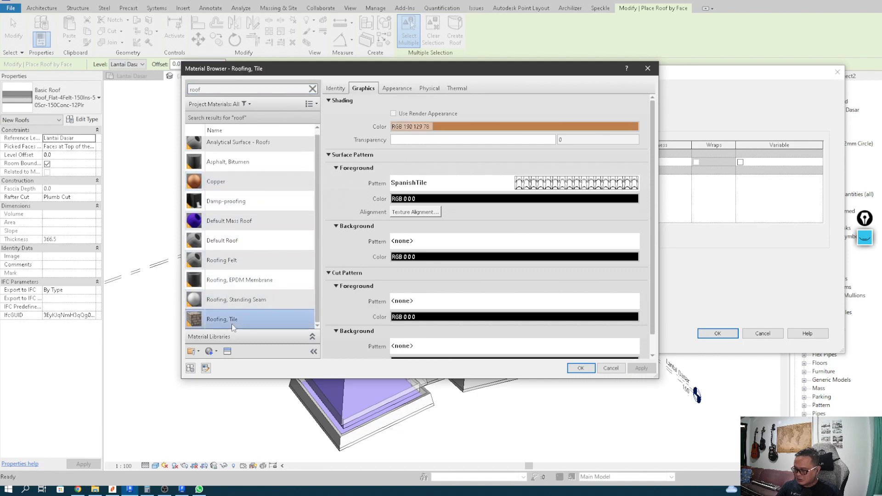
Lighten the Roofing, Tile shading colour to RGB 242 230 219 and accept the material, layer assembly and Atap type.
left_click(423, 127)
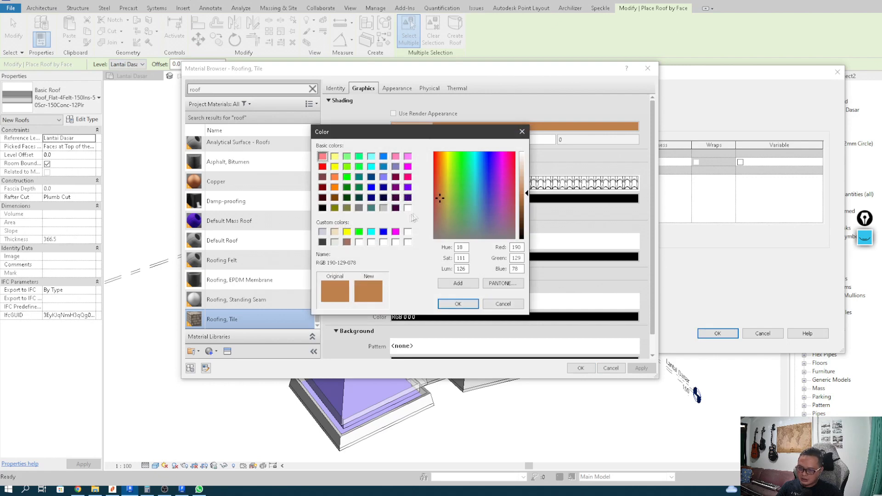
left_click_drag(520, 186, 528, 169)
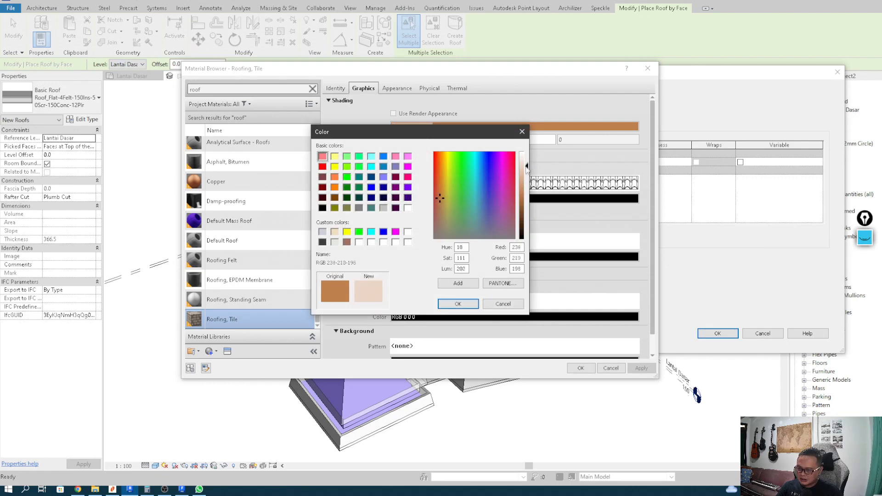
left_click(451, 306)
left_click(398, 88)
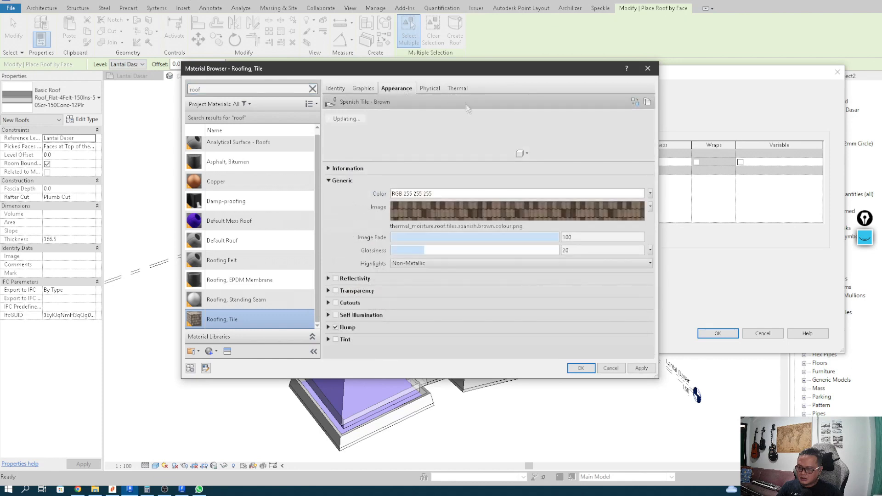
left_click(364, 88)
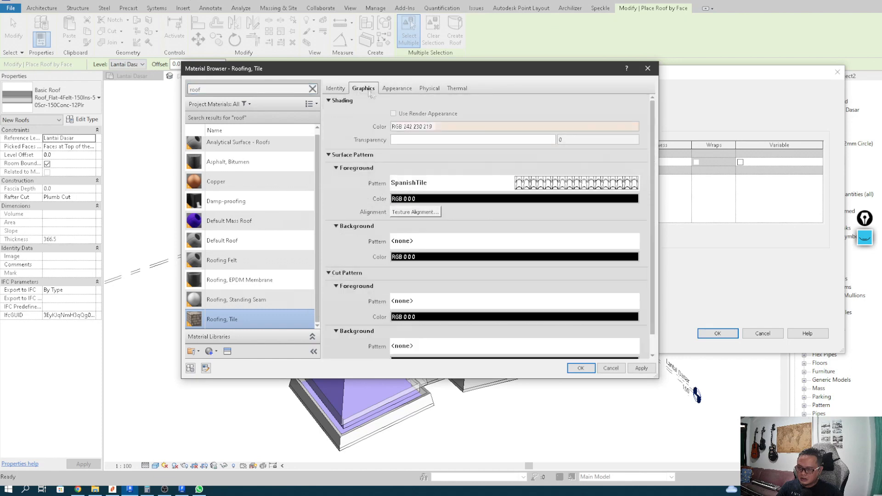
left_click(579, 368)
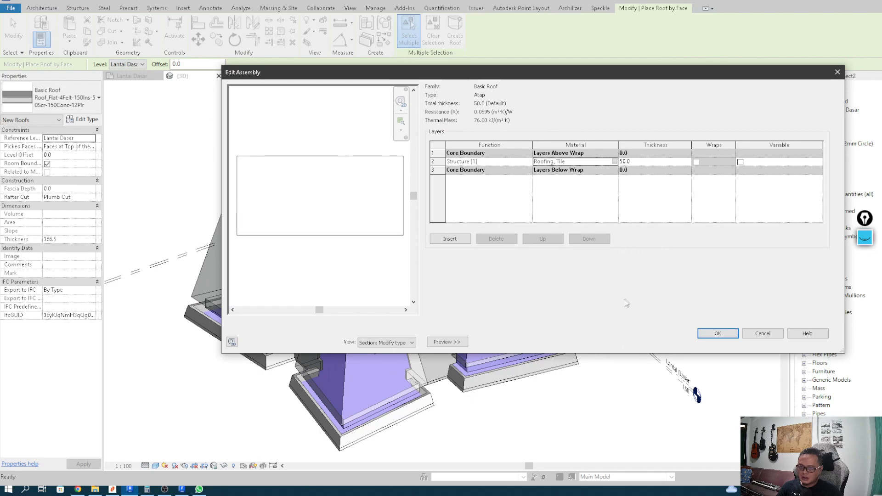
left_click(718, 334)
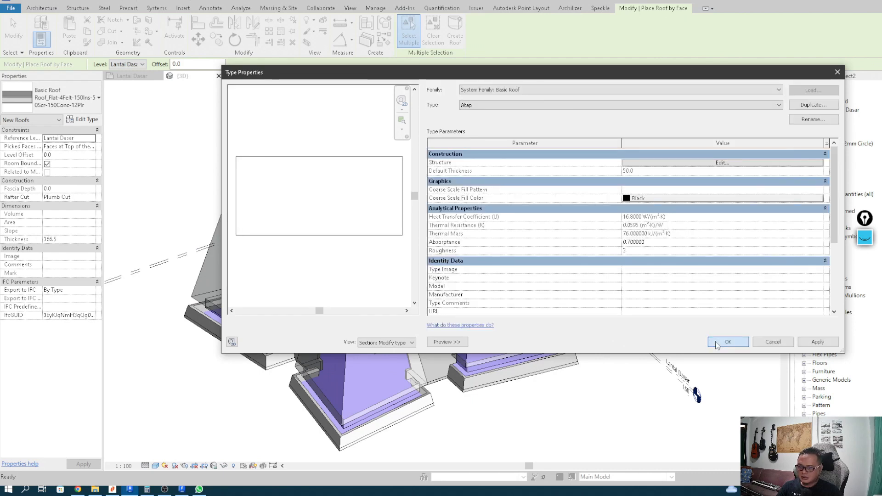
left_click(716, 342)
Create an Atap roof by face on the four sloping sides of the front tower mass and end the command.
middle_click_drag(530, 163, 614, 137)
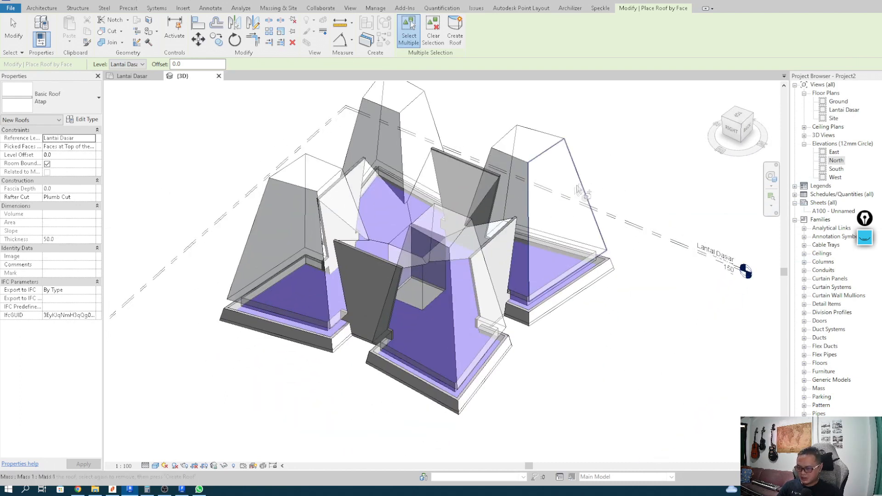
scroll(429, 246, "up", 3)
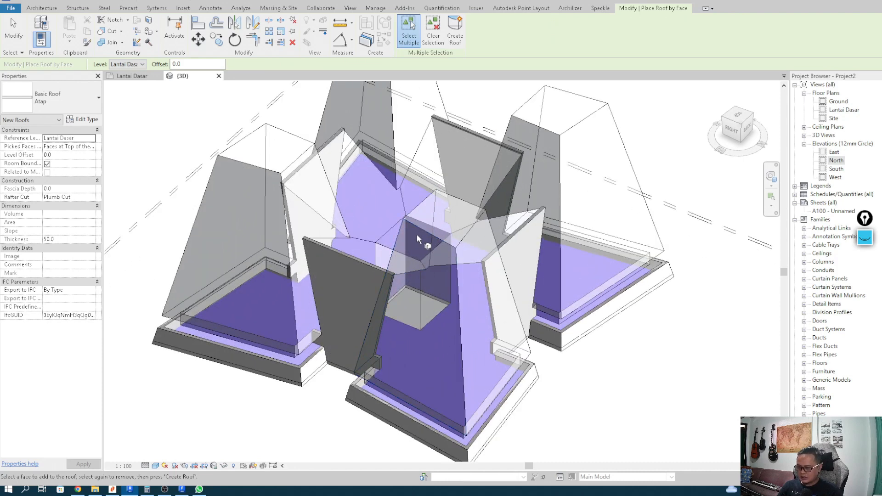
middle_click_drag(415, 234, 400, 242, "shift")
middle_click_drag(454, 363, 423, 292, "shift")
left_click(414, 242)
middle_click_drag(415, 247, 293, 275, "shift")
left_click(317, 173)
middle_click_drag(317, 174, 531, 205, "shift")
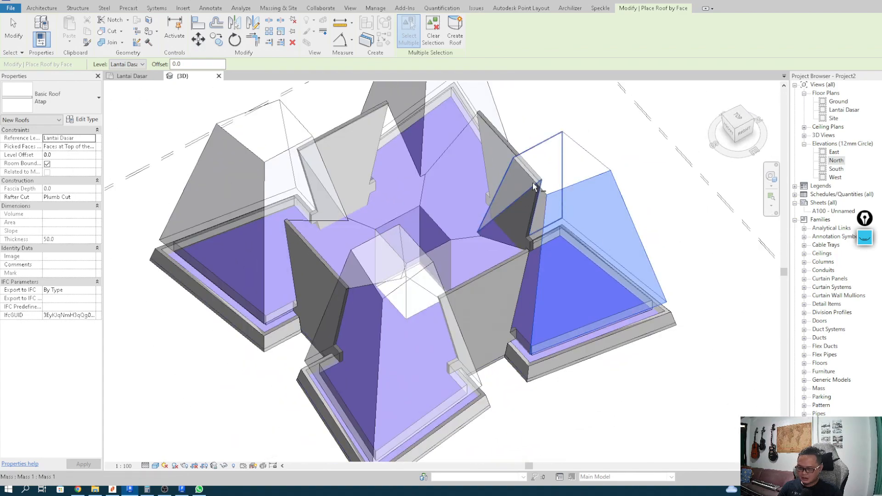
left_click(526, 178)
left_click(571, 158)
middle_click_drag(572, 161, 455, 214, "shift")
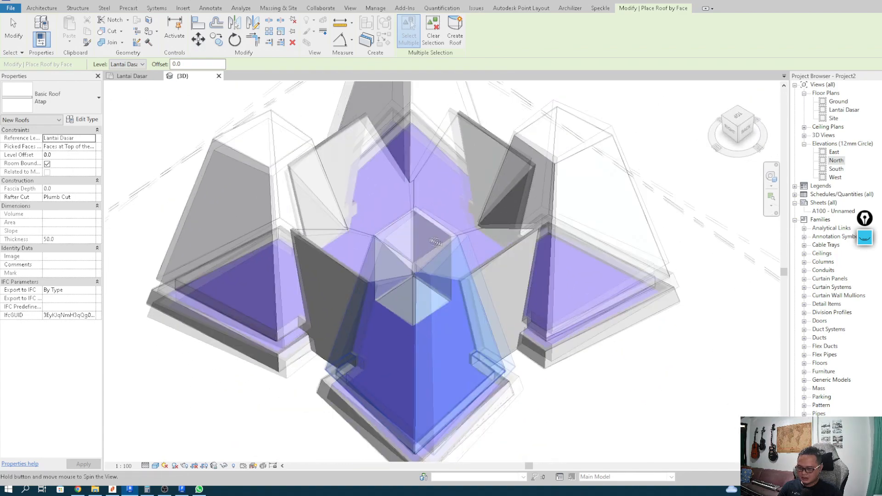
left_click(455, 35)
middle_click_drag(487, 220, 323, 382, "shift")
key("Escape")
Set the front tower roof's rafter cut to Two Cut - Square and deselect the roof.
middle_click_drag(388, 408, 465, 316, "shift")
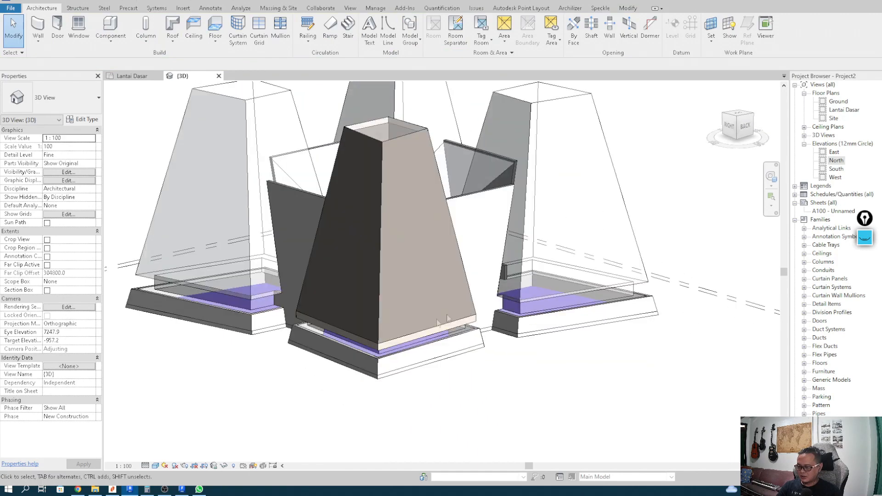
scroll(397, 344, "up", 3)
middle_click_drag(393, 358, 439, 298, "shift")
left_click(570, 247)
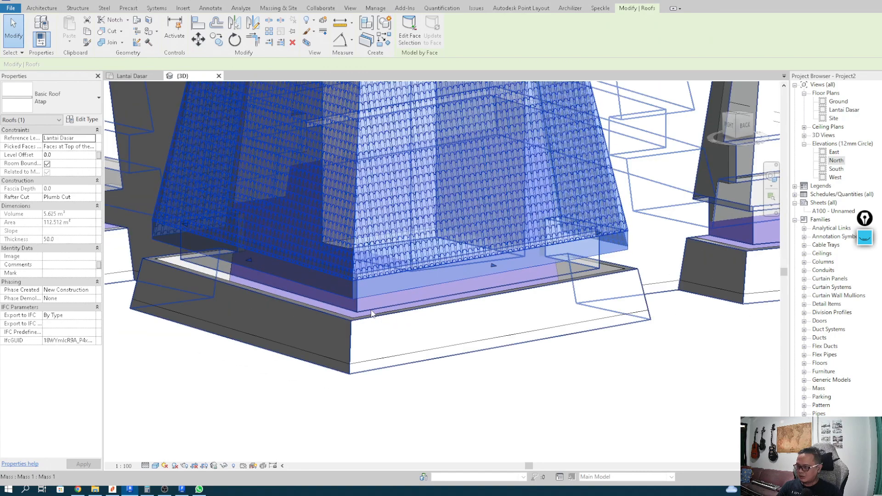
middle_click_drag(351, 316, 463, 385, "shift")
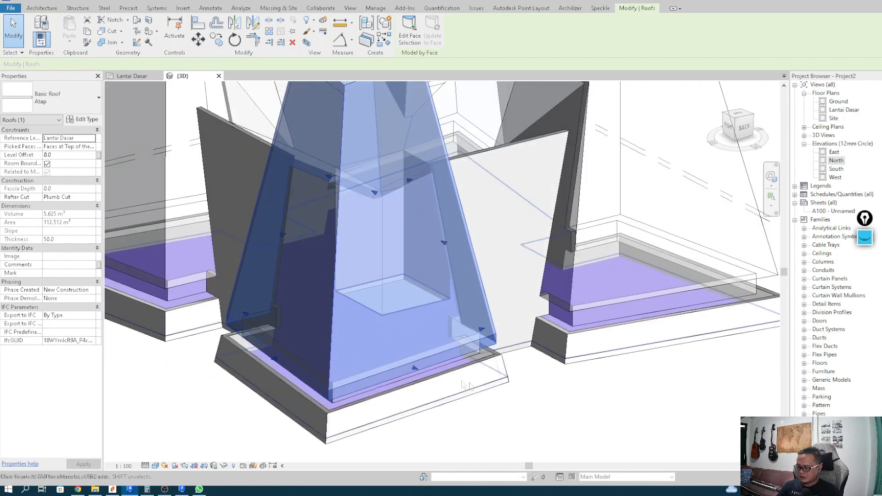
left_click(92, 197)
left_click(64, 220)
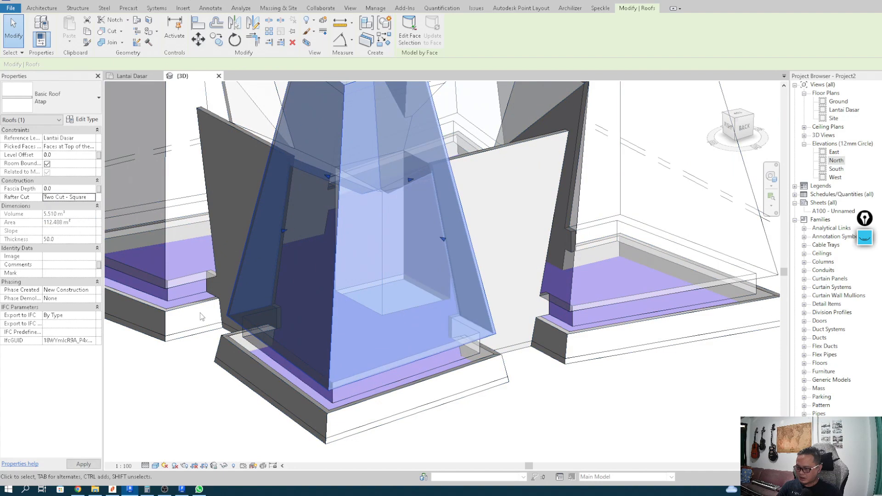
scroll(430, 389, "down", 5)
left_click(430, 389)
Create an Atap roof by face on the four sloping sides of a second tower, with rafter cut Two Cut - Square.
middle_click_drag(385, 398, 634, 358, "shift")
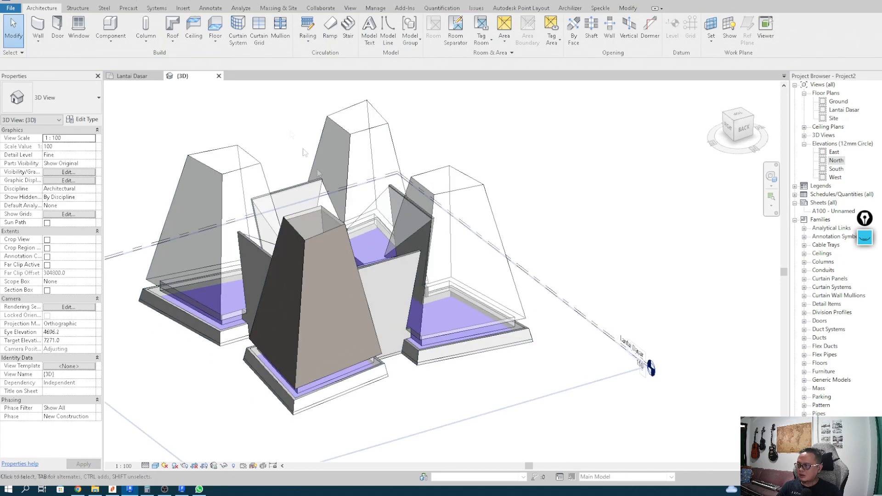
left_click(171, 43)
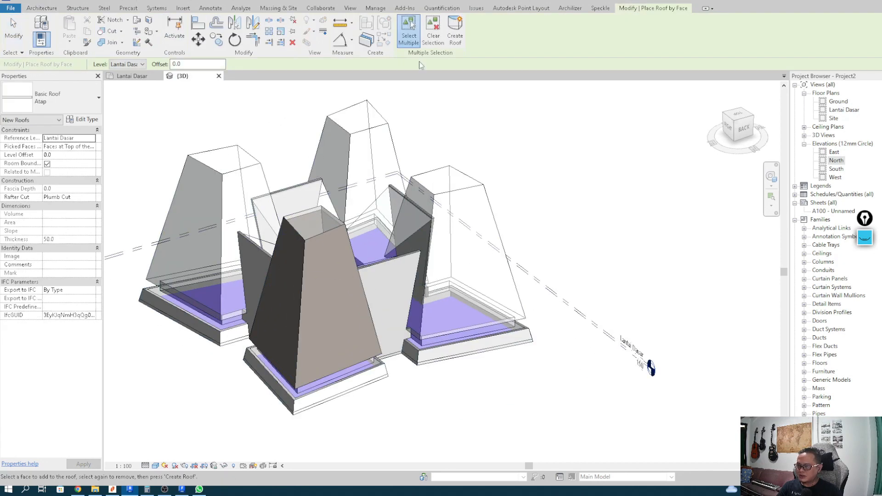
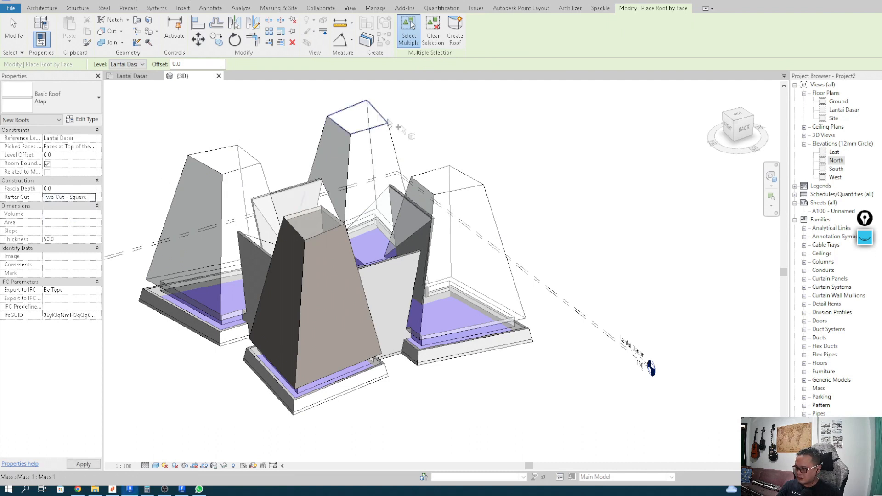
scroll(519, 164, "up", 5)
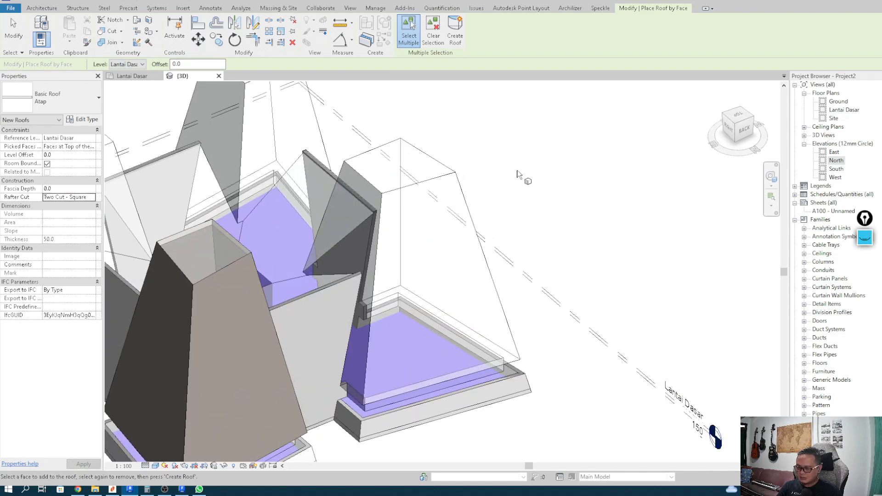
left_click(445, 183)
middle_click_drag(445, 183, 221, 152, "shift")
middle_click_drag(221, 151, 212, 74)
left_click(331, 241)
middle_click_drag(332, 241, 198, 234, "shift")
middle_click_drag(197, 234, 416, 177)
left_click(227, 168)
middle_click_drag(227, 168, 115, 345, "shift")
left_click(252, 133)
middle_click_drag(364, 143, 536, 103)
left_click(457, 34)
Create an Atap roof by face on the sloping sides of the third tower.
left_click(207, 227)
left_click(287, 236)
middle_click_drag(287, 236, 426, 216, "shift")
left_click(391, 193)
left_click(458, 43)
Create an Atap roof by face on the sloping sides of the last tower without tiles.
scroll(435, 185, "down", 3)
scroll(405, 210, "up", 2)
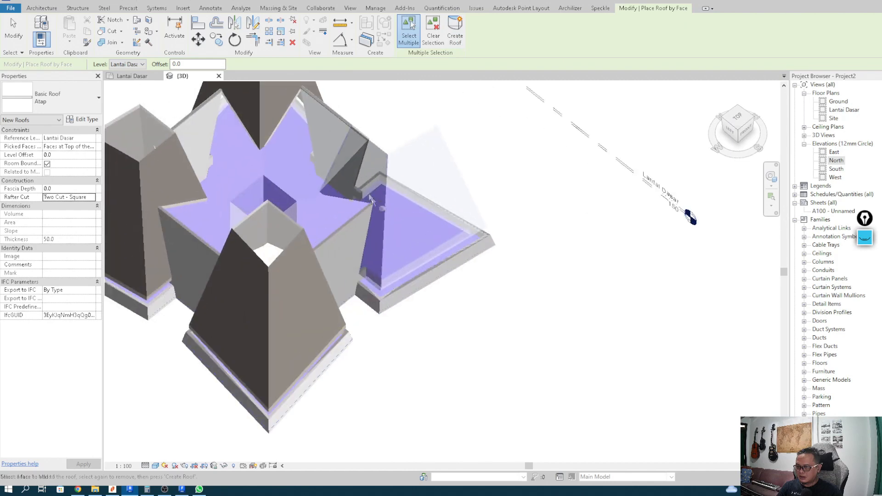
left_click(402, 151)
middle_click_drag(402, 150, 289, 213, "shift")
left_click(217, 196)
middle_click_drag(207, 205, 242, 252)
middle_click_drag(305, 189, 267, 291)
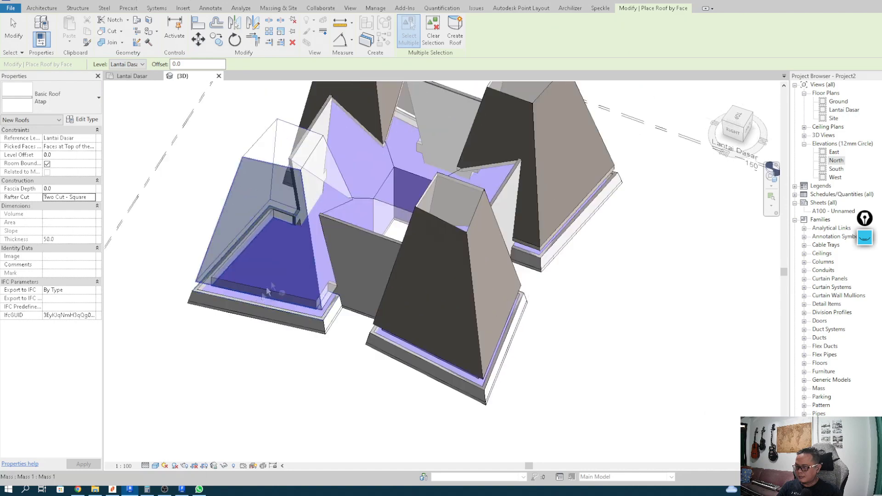
left_click(313, 160)
middle_click_drag(316, 174, 470, 271, "shift")
middle_click_drag(470, 271, 545, 197)
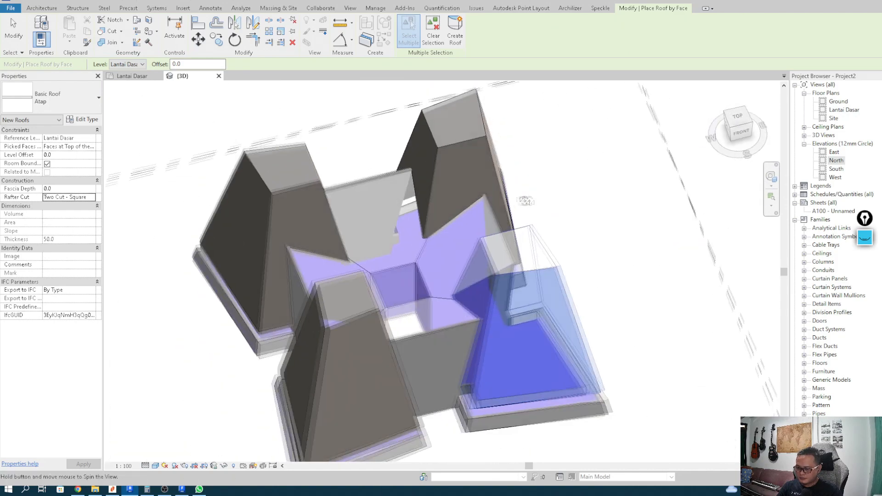
left_click(455, 39)
Create an Atap roof by face on the sloping faces around the central opening between the towers and end the command.
middle_click_drag(648, 270, 331, 282)
scroll(309, 260, "up", 3)
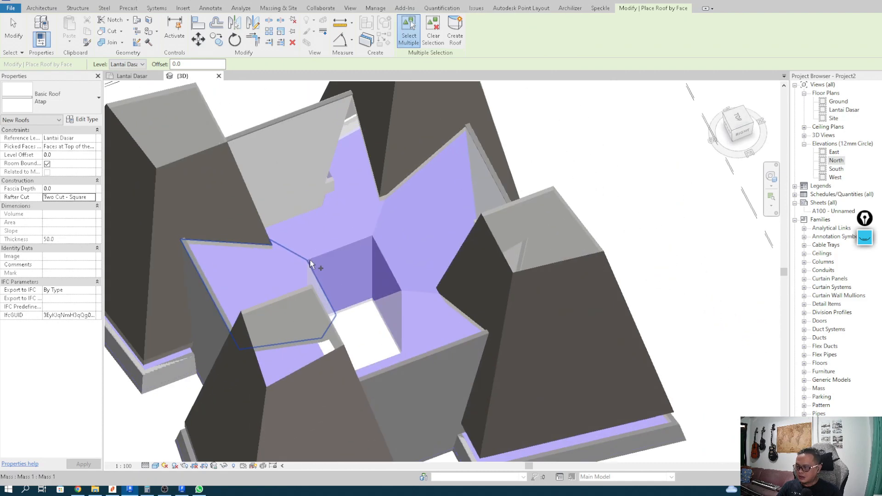
left_click(332, 247)
left_click(380, 257)
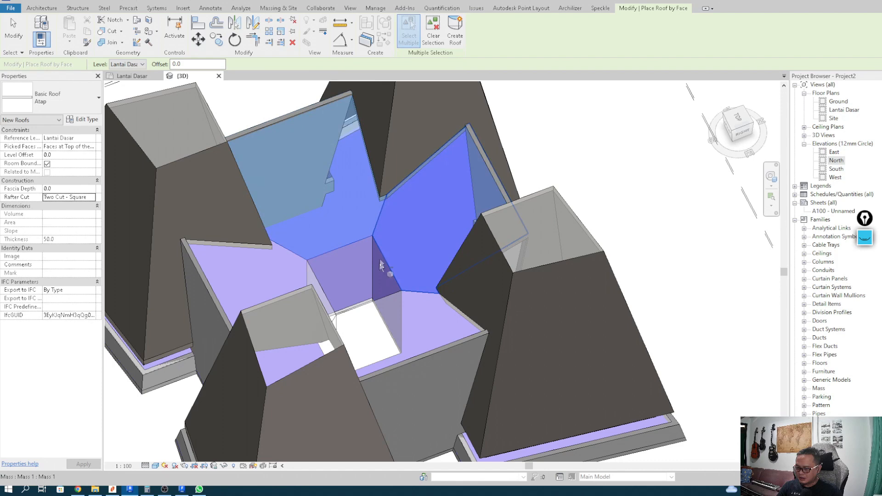
left_click(370, 302)
left_click(315, 281)
scroll(318, 271, "down", 3)
middle_click_drag(318, 271, 405, 269, "shift")
left_click(455, 37)
middle_click_drag(462, 152, 438, 394, "shift")
scroll(337, 345, "up", 2)
middle_click_drag(337, 344, 375, 333)
key("Escape")
Set the rafter cut of the three other tower roofs to Two Cut - Square and deselect them.
left_click(315, 288)
middle_click_drag(315, 288, 396, 292, "shift")
middle_click_drag(395, 291, 459, 256)
left_click(432, 267, "ctrl")
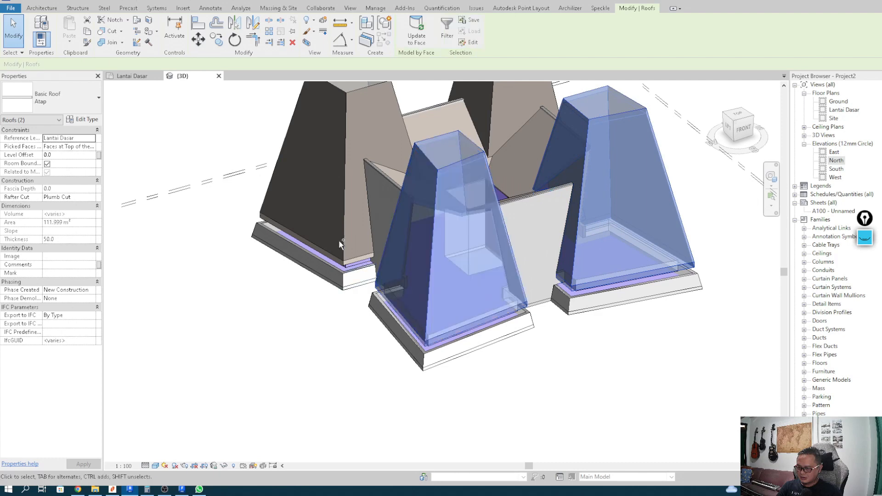
left_click(342, 244, "ctrl")
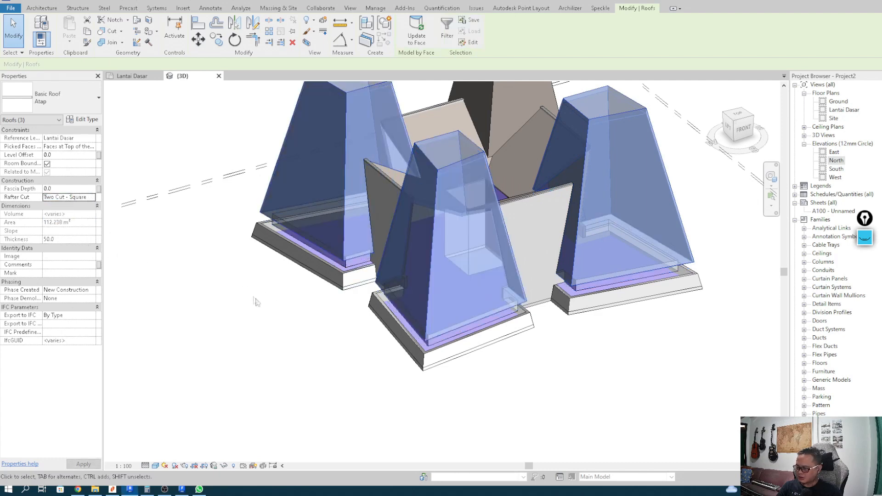
left_click(257, 313)
Examine the lower roof edges and the base ledges around the towers.
middle_click_drag(269, 333, 506, 394, "shift")
scroll(455, 414, "up", 4)
mouse_move(230, 301)
middle_mouse_down()
mouse_move(319, 369)
mouse_move(217, 343)
mouse_move(288, 369)
mouse_move(256, 334)
mouse_move(242, 301)
middle_mouse_up()
scroll(212, 221, "up", 5)
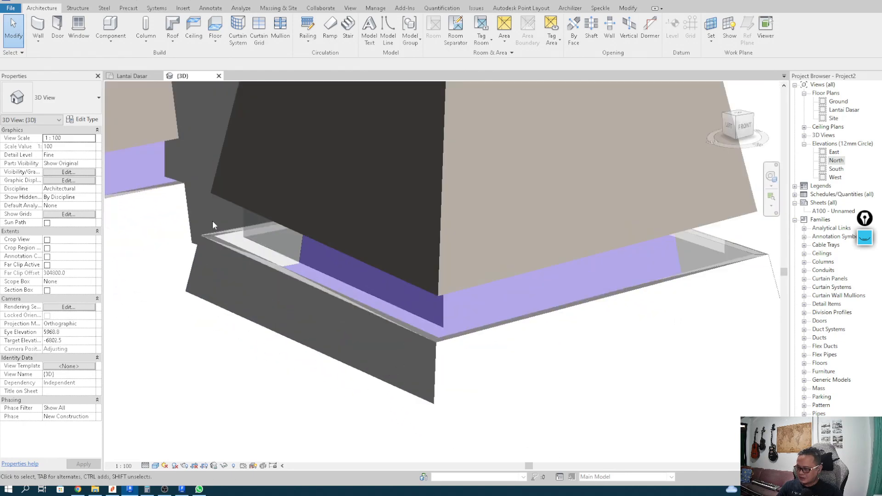
scroll(244, 265, "down", 6)
middle_click_drag(244, 265, 367, 313)
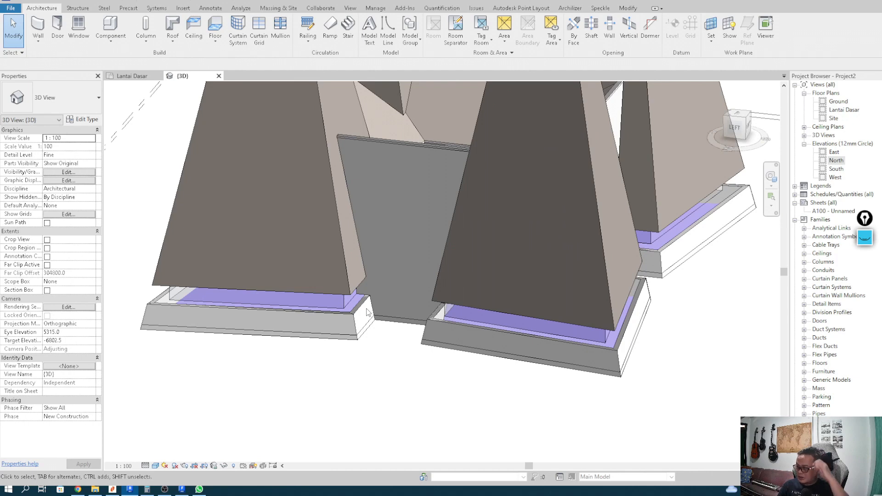
middle_click_drag(367, 312, 325, 361, "shift")
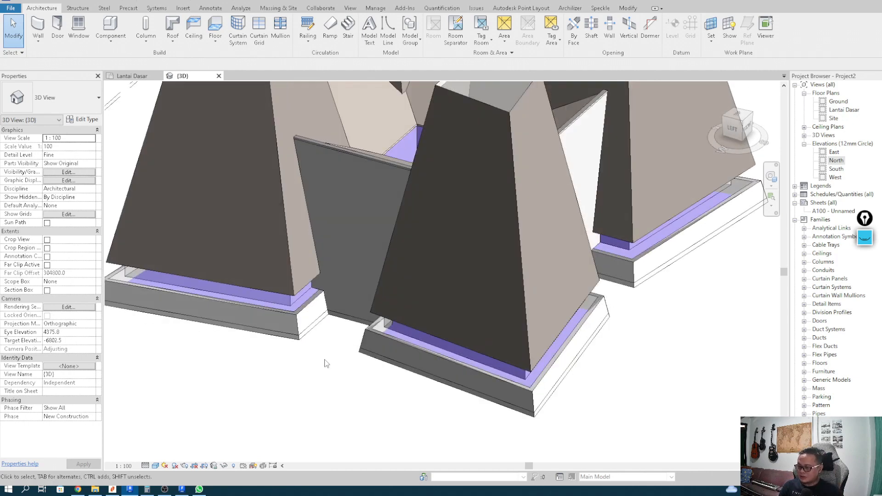
Start a roof by face and duplicate the Atap roof type as Dak.
left_click(164, 46)
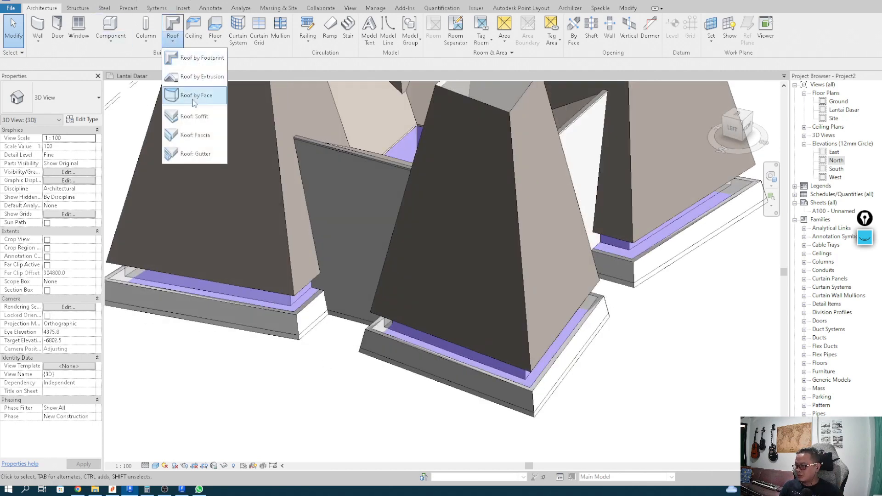
left_click(193, 73)
left_click(66, 101)
left_click(66, 100)
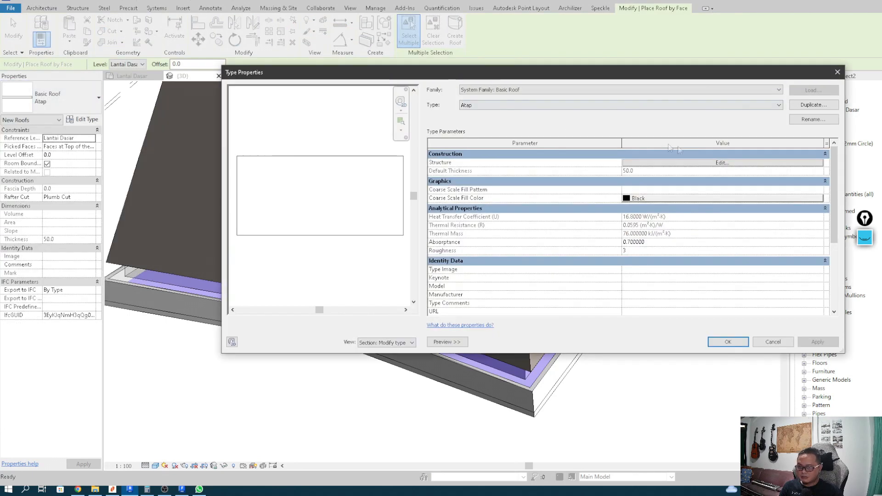
left_click(806, 105)
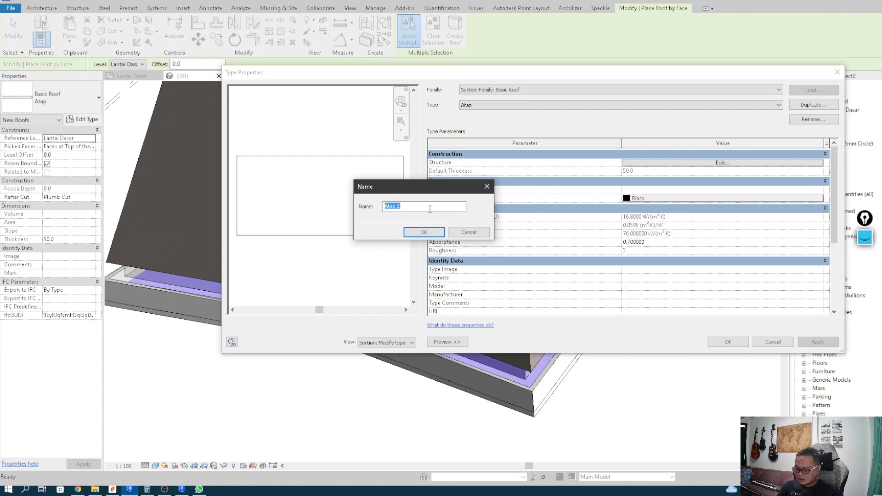
left_click(424, 233)
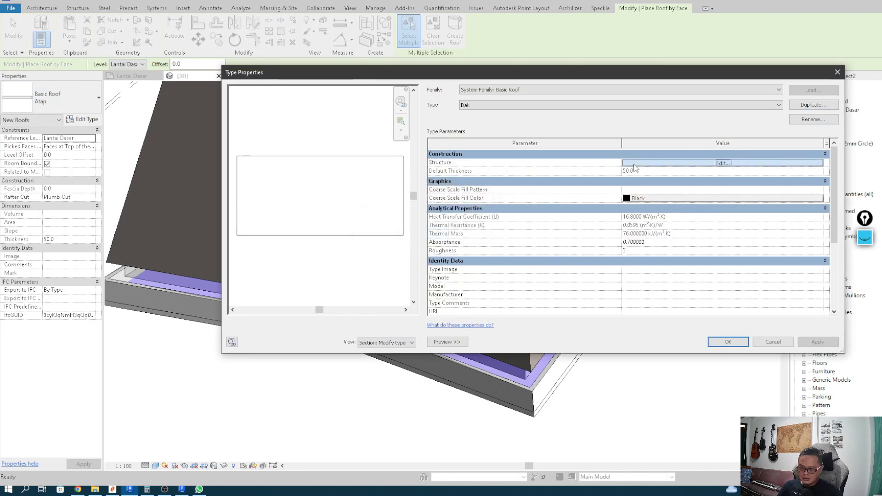
Set the Dak structure layer to 150 thick with Concrete, Cast-in-Place gray as material, and accept the assembly and type.
left_click(635, 164)
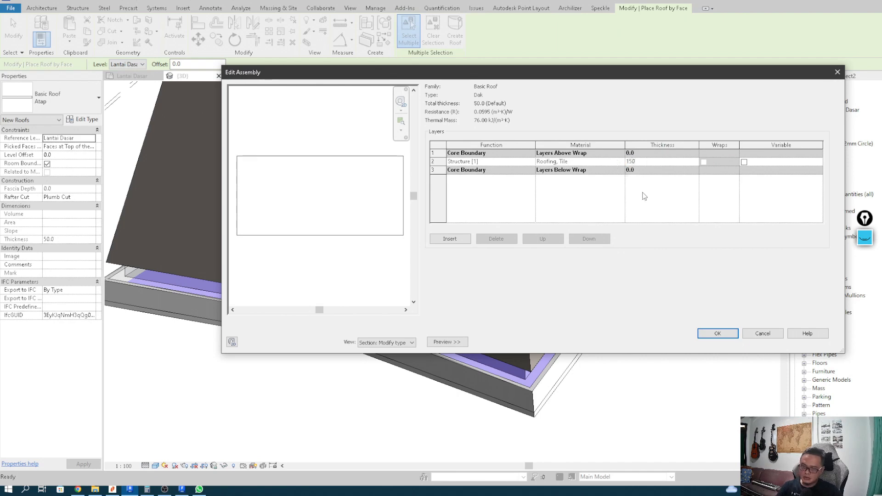
left_click(621, 162)
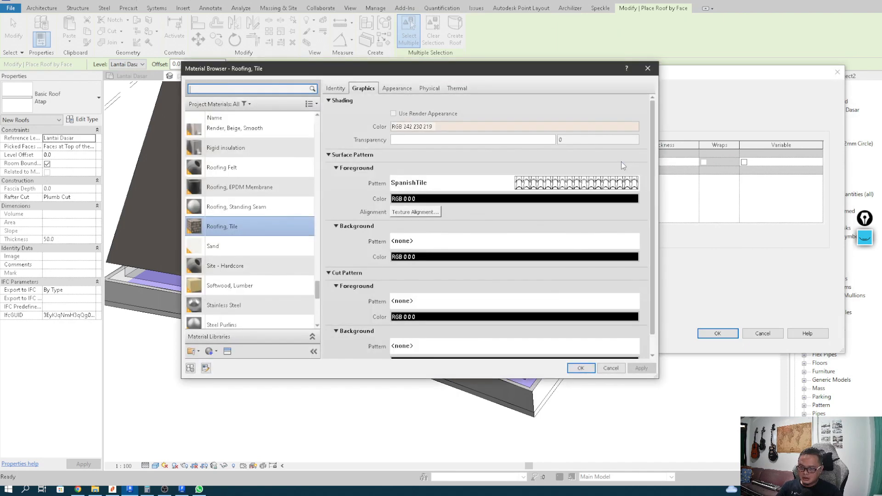
left_click(261, 89)
type("concrete")
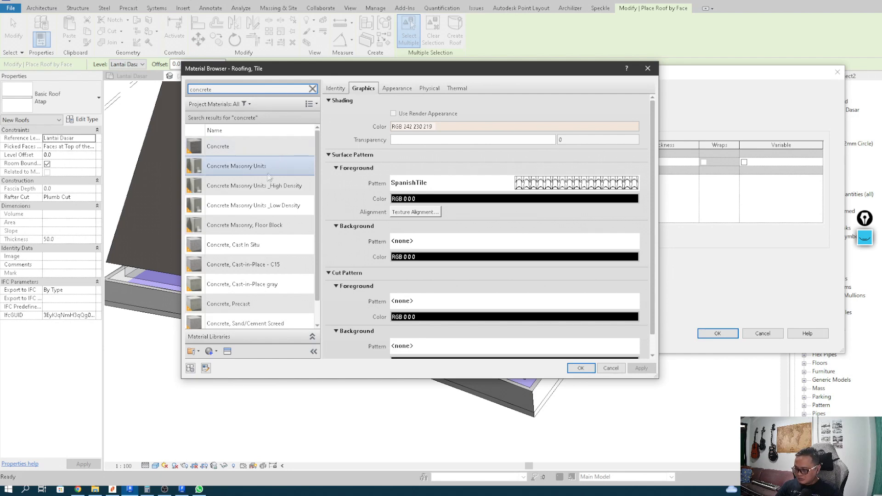
left_click(279, 287)
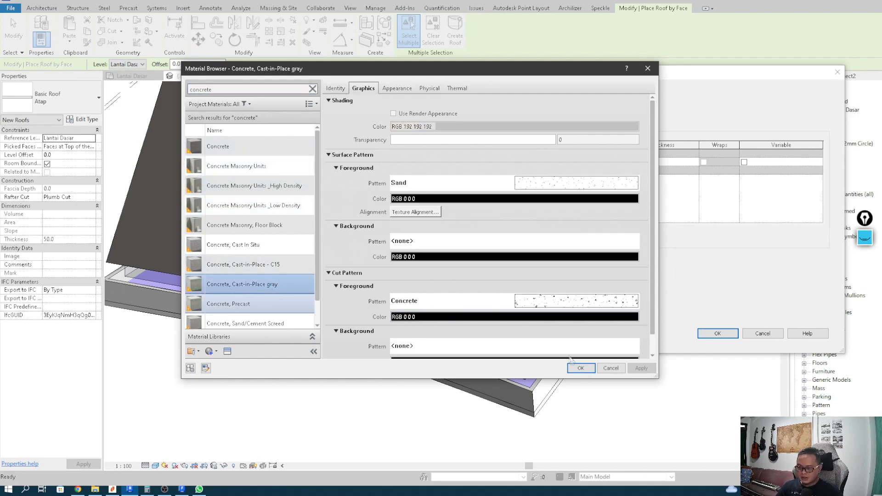
left_click(580, 368)
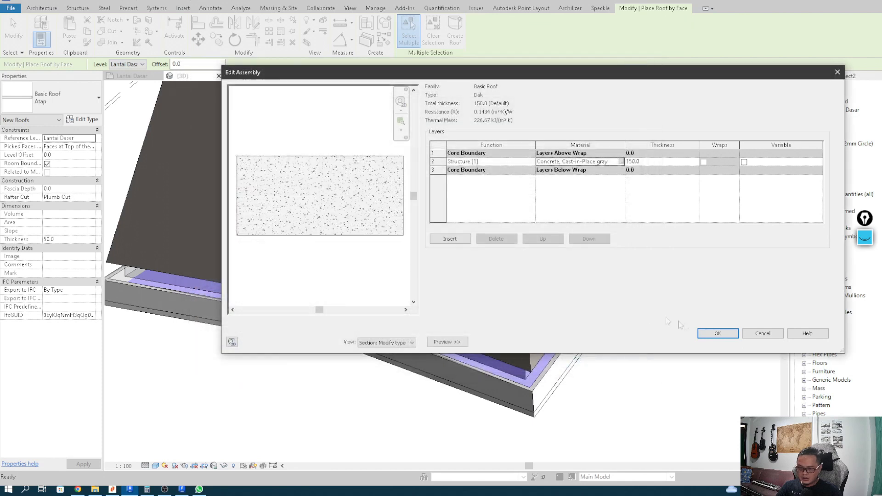
left_click(711, 337)
left_click(720, 343)
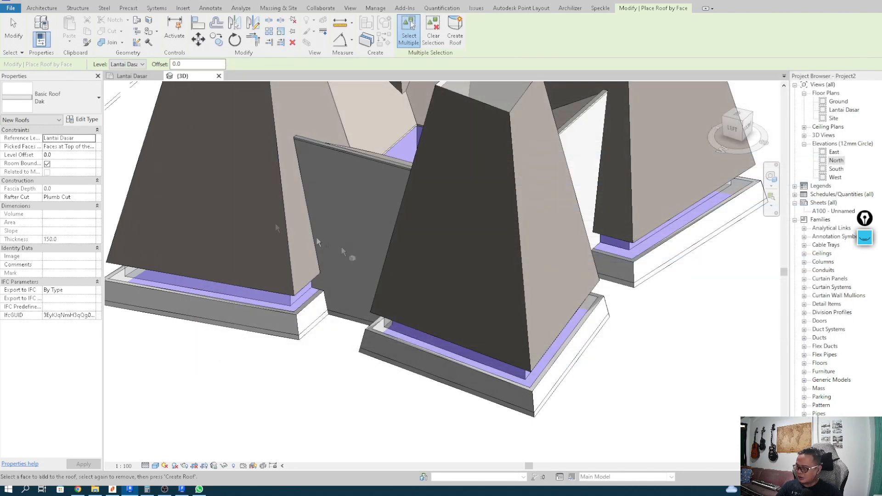
Create Dak roofs by face on the flat base ledges of the first two towers.
left_click(64, 98)
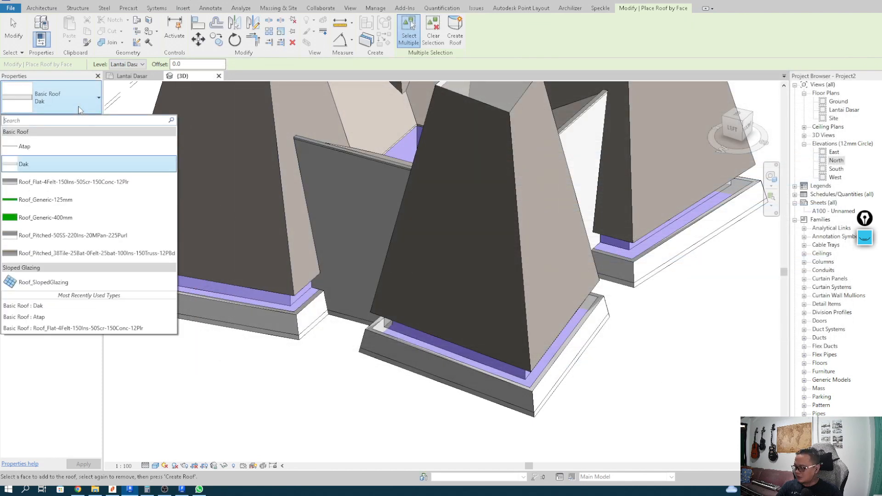
left_click(23, 164)
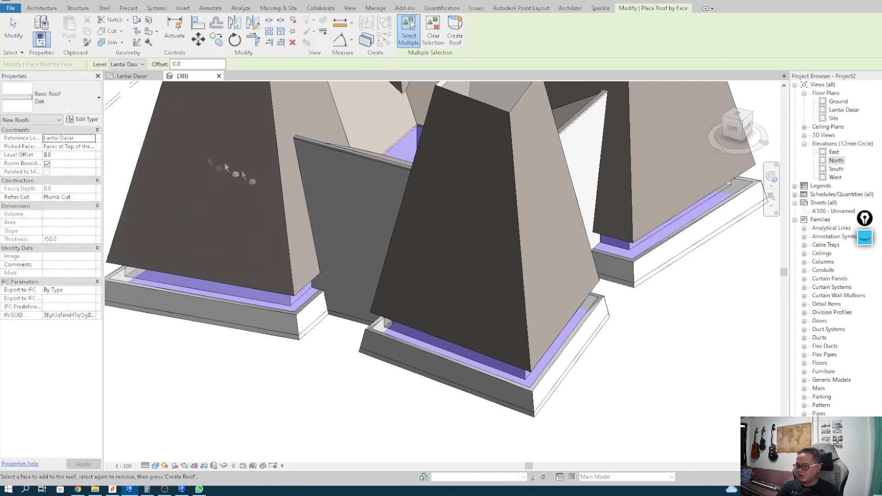
scroll(386, 390, "up", 2)
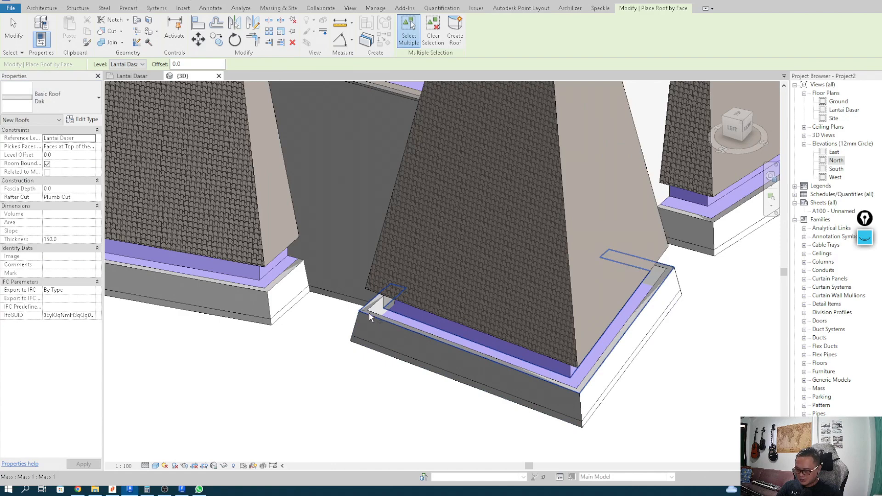
middle_click_drag(391, 359, 587, 326, "shift")
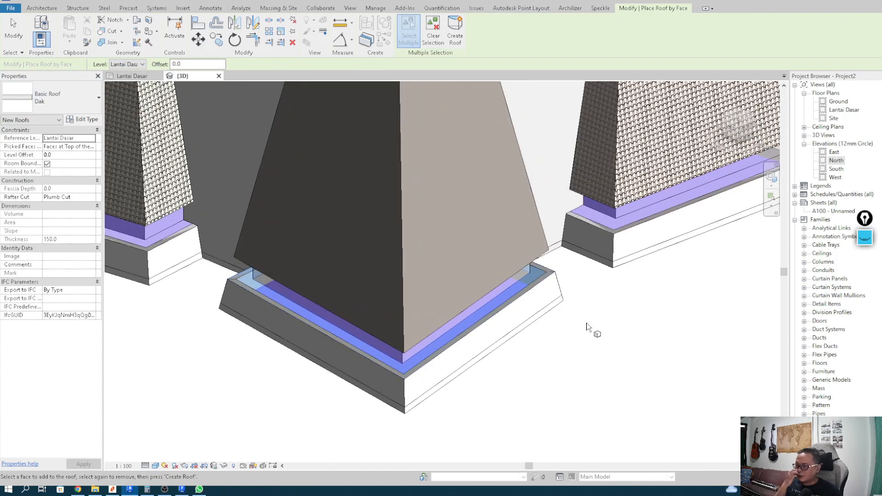
scroll(487, 170, "up", 2)
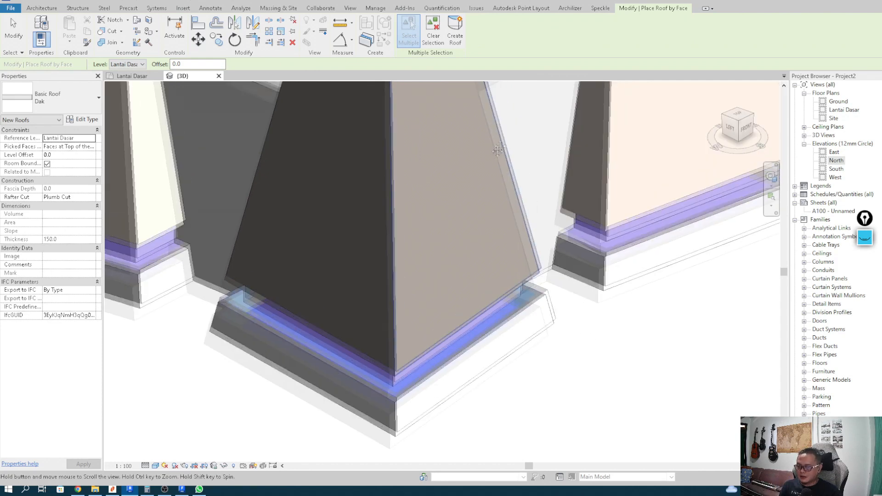
left_click(453, 41)
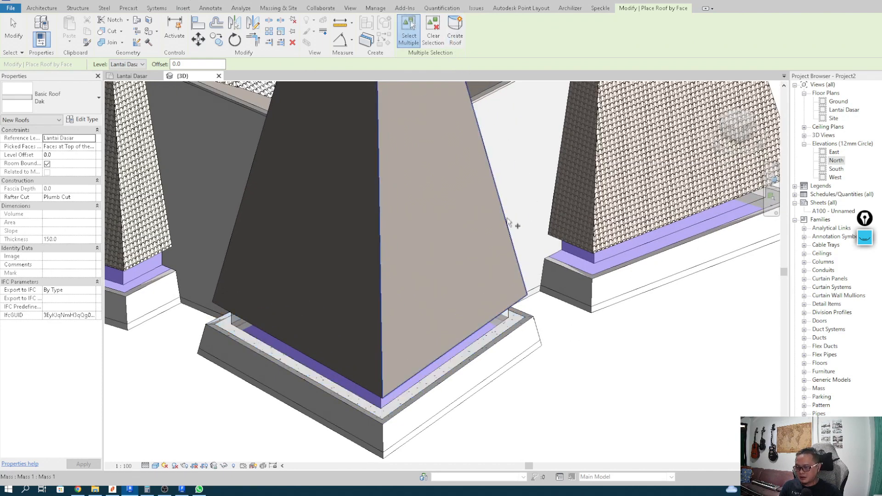
middle_click_drag(508, 223, 385, 220)
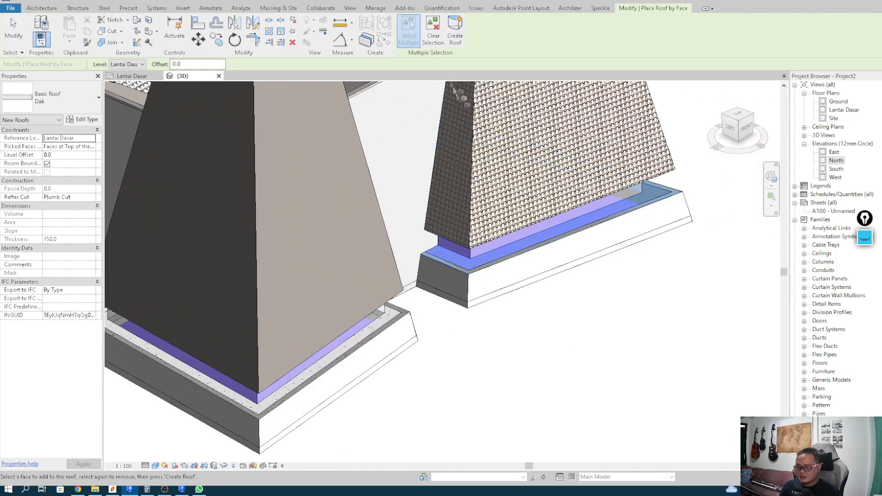
left_click(454, 42)
Create Dak roofs by face on the flat base ledges of the remaining two towers.
middle_click_drag(517, 195, 277, 189, "shift")
middle_click_drag(585, 221, 342, 282)
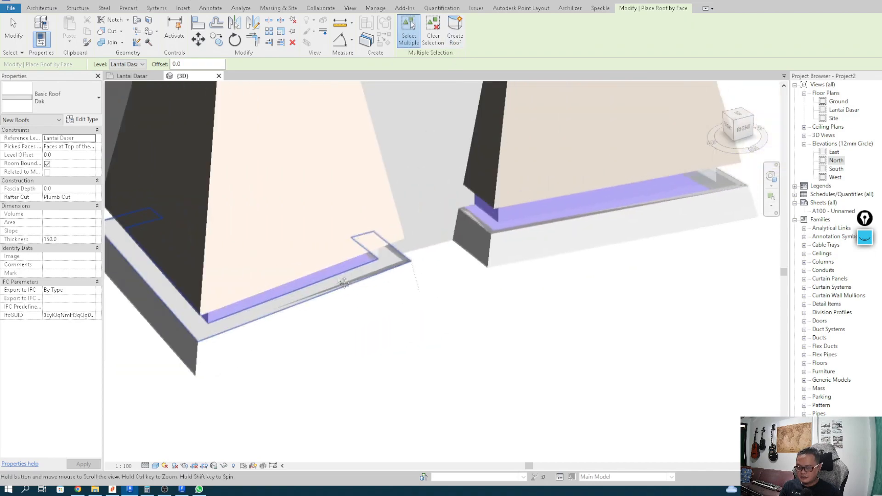
left_click(488, 229)
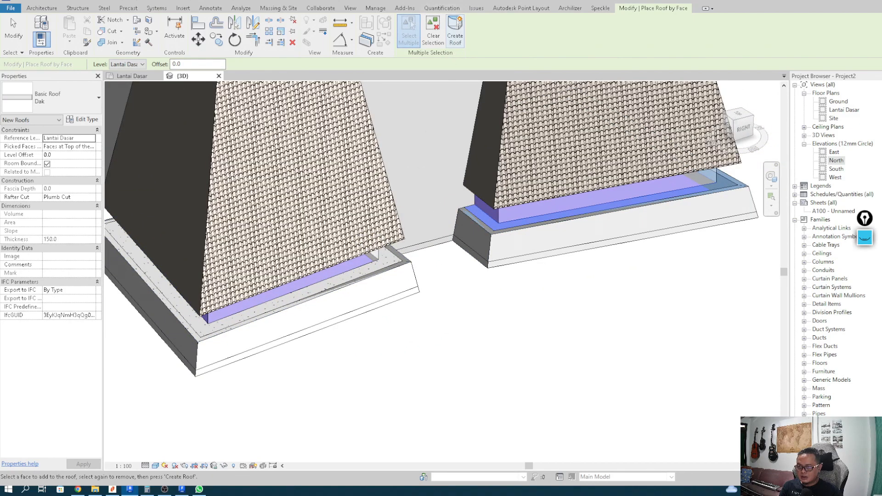
middle_click_drag(488, 229, 136, 205, "shift")
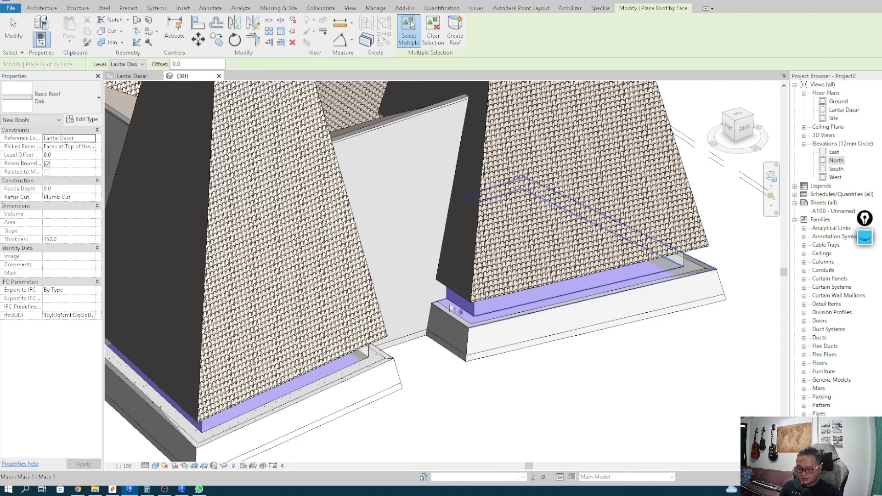
left_click(452, 304)
left_click(434, 40)
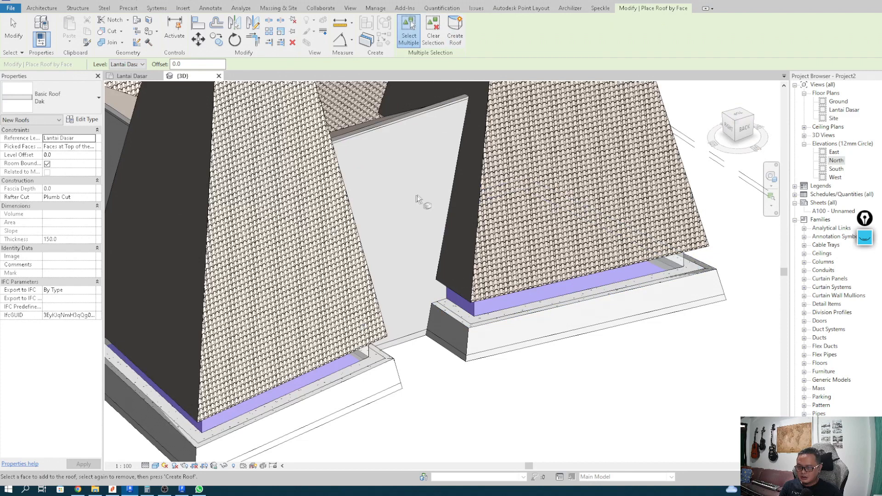
Examine the concrete Dak ledges and the base wall corners around the towers from several sides.
scroll(422, 200, "down", 3)
middle_click_drag(430, 221, 277, 218, "shift")
scroll(279, 315, "up", 2)
middle_click_drag(285, 313, 448, 271)
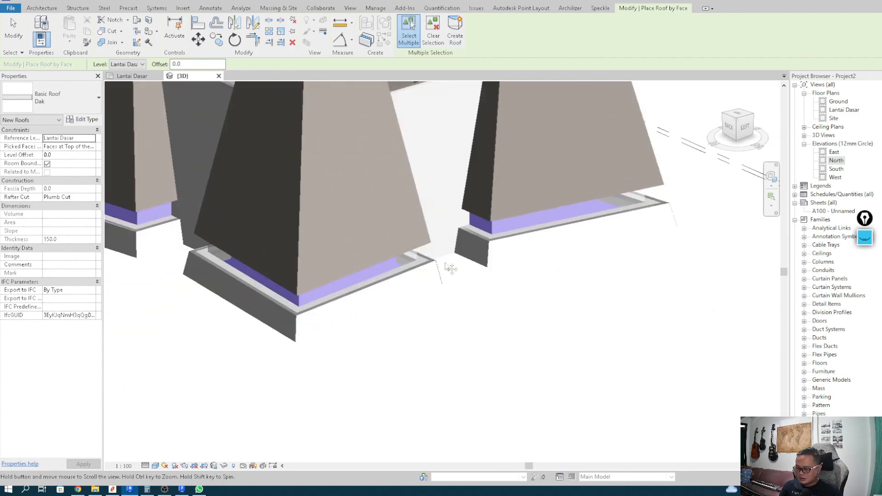
middle_click_drag(197, 287, 403, 293)
middle_click_drag(299, 279, 236, 303, "shift")
middle_click_drag(236, 303, 397, 299, "shift")
middle_click_drag(398, 299, 293, 351)
scroll(299, 324, "up", 1)
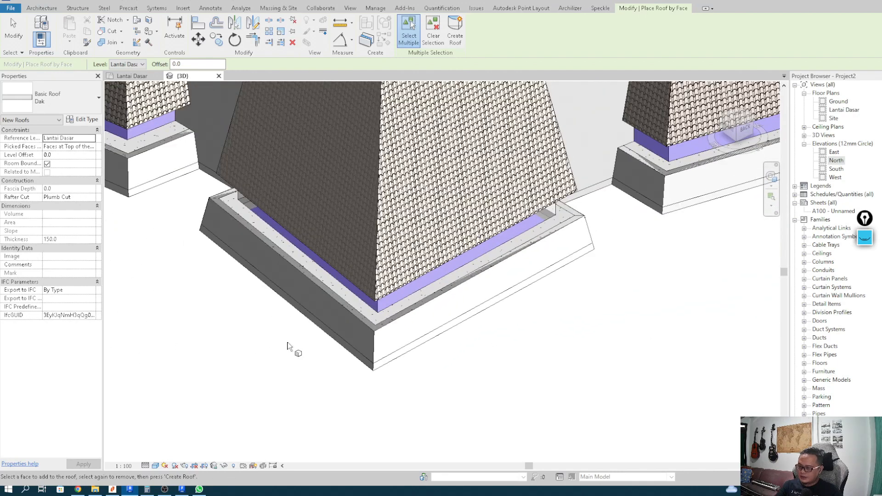
scroll(293, 341, "down", 2)
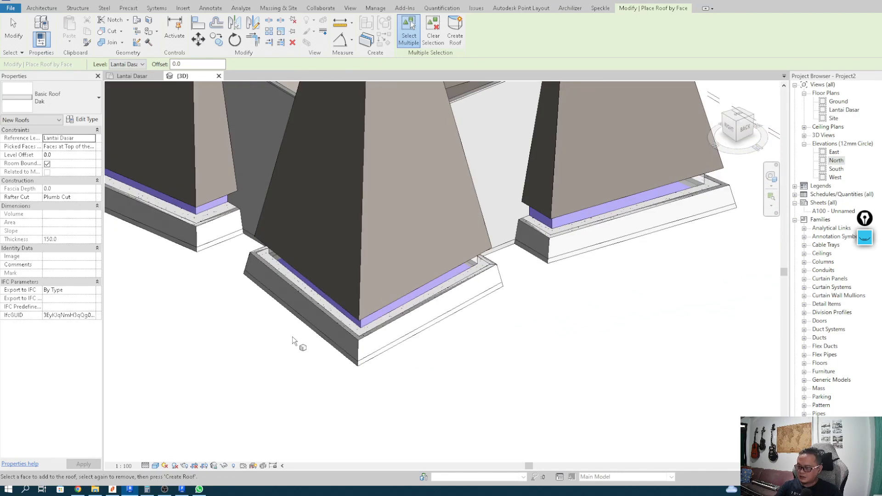
middle_click_drag(249, 303, 302, 382, "shift")
scroll(302, 382, "up", 3)
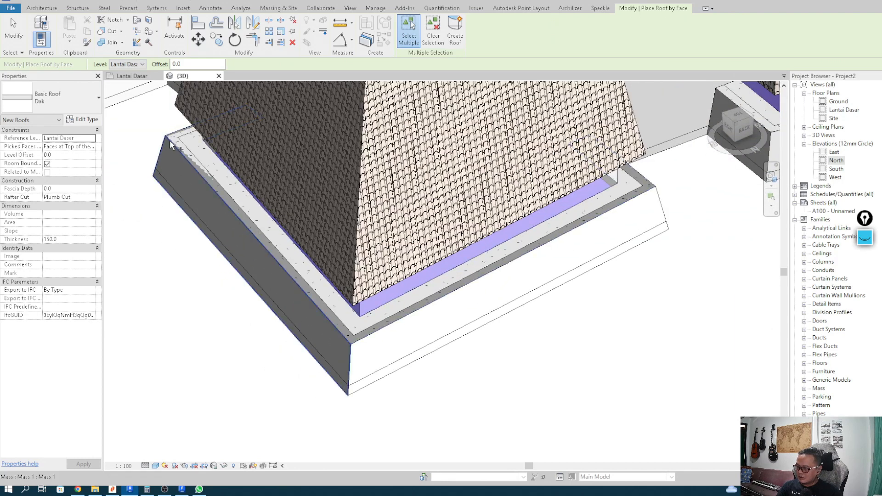
middle_click_drag(214, 286, 236, 309)
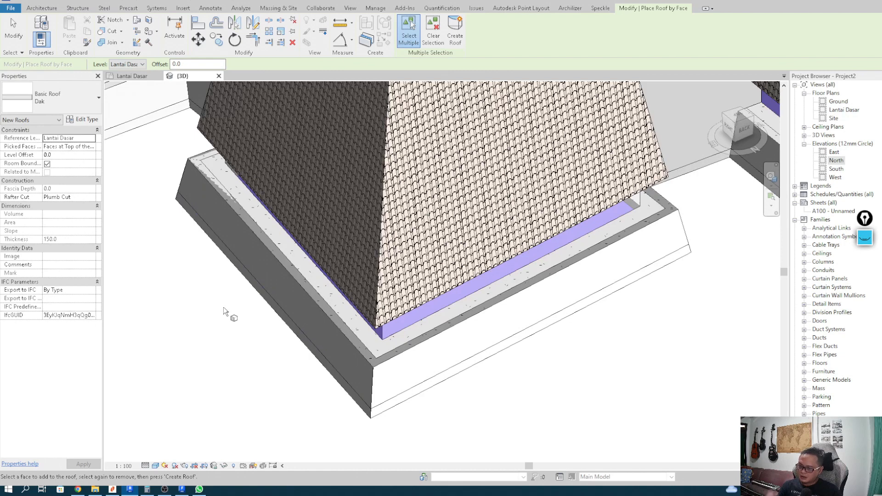
Start Join Geometry and join the first tower's Dak ledge roof with its adjoining brick base walls.
left_click(110, 44)
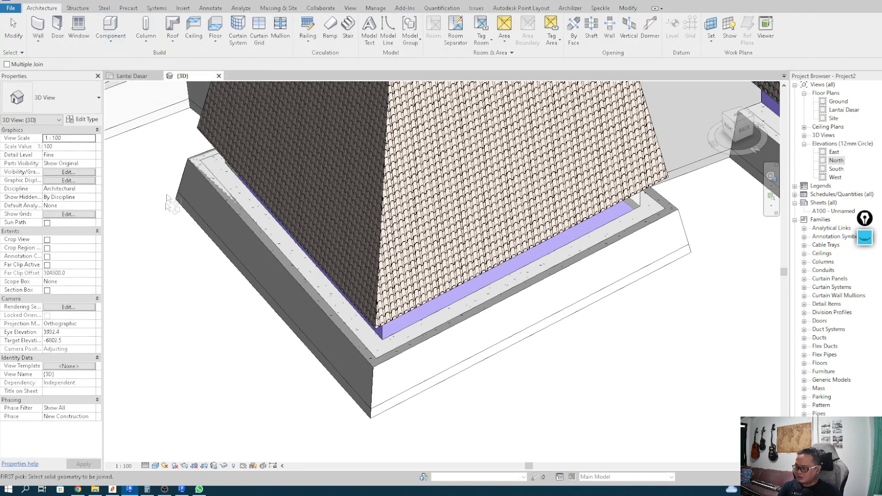
left_click(200, 243)
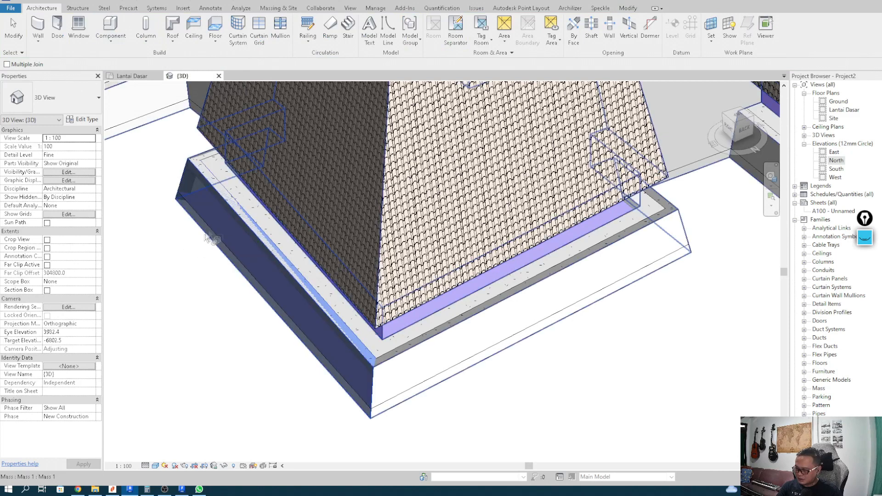
left_click(232, 214)
middle_click_drag(176, 229, 345, 245, "shift")
middle_click_drag(528, 142, 349, 462)
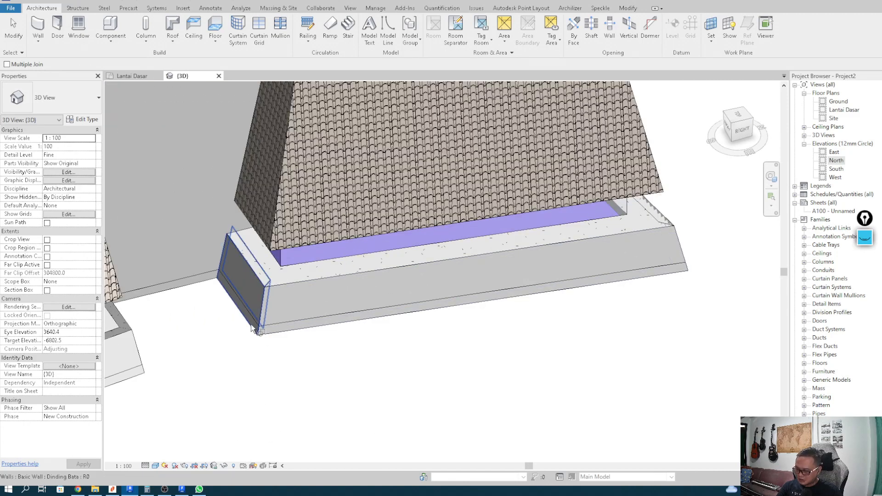
left_click(255, 308)
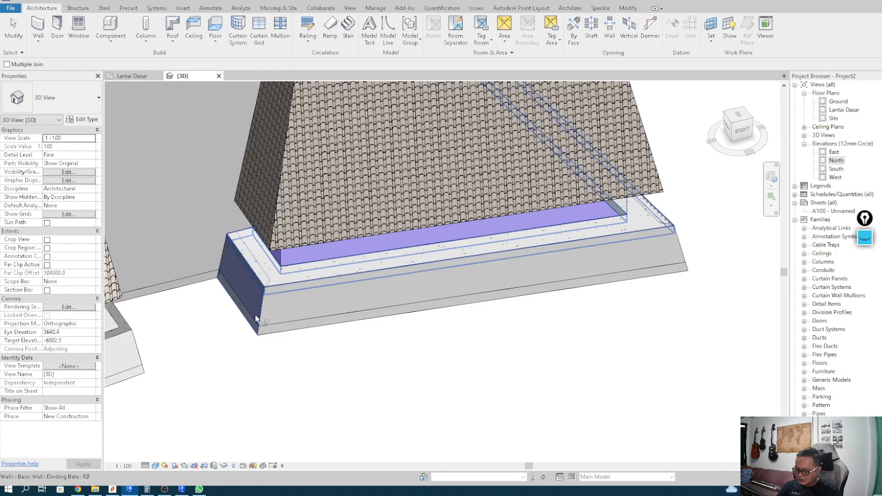
left_click(256, 319)
Join the base wall on the next side of the tower with its Dak ledge roof.
scroll(256, 319, "down", 3)
middle_click_drag(367, 334, 225, 371, "shift")
middle_click_drag(287, 444, 262, 275)
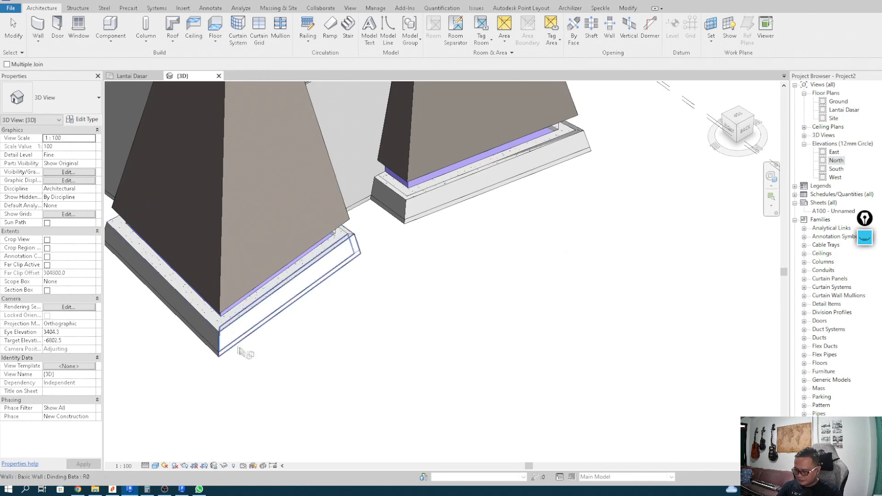
middle_click_drag(239, 328, 520, 282, "shift")
left_click(282, 323)
left_click(280, 325)
middle_click_drag(279, 335, 420, 325, "shift")
Join further brick base walls around the tower bases with their adjoining Dak ledge roofs.
left_click(531, 305)
left_click(539, 291)
left_click(446, 325)
left_click(459, 302)
middle_click_drag(542, 332, 398, 308, "shift")
left_click(341, 324)
left_click(333, 302)
Join the short end wall and the long base wall of another tower with its Dak ledge roof.
scroll(399, 300, "down", 2)
middle_click_drag(398, 300, 198, 317, "shift")
middle_click_drag(197, 317, 345, 408)
scroll(346, 408, "up", 3)
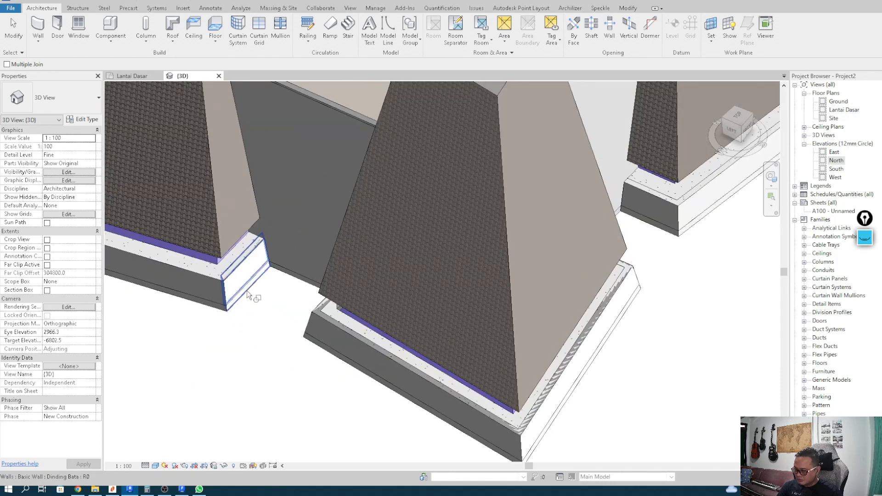
middle_click_drag(297, 324, 404, 267, "shift")
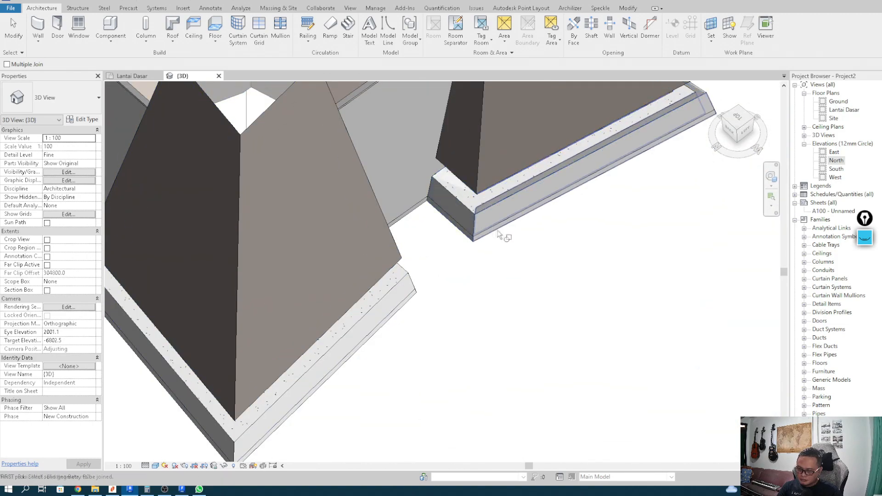
middle_click_drag(504, 227, 402, 383, "shift")
scroll(424, 297, "up", 3)
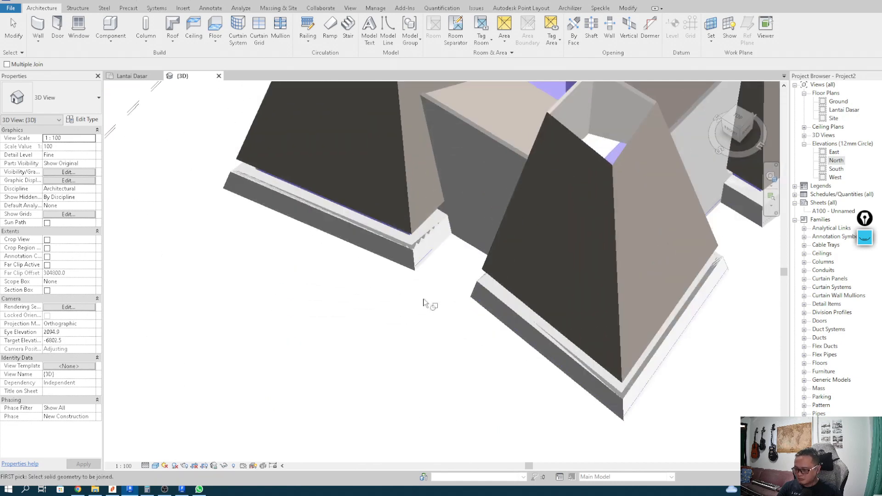
left_click(421, 252)
middle_click_drag(478, 335, 438, 198)
left_click(462, 244)
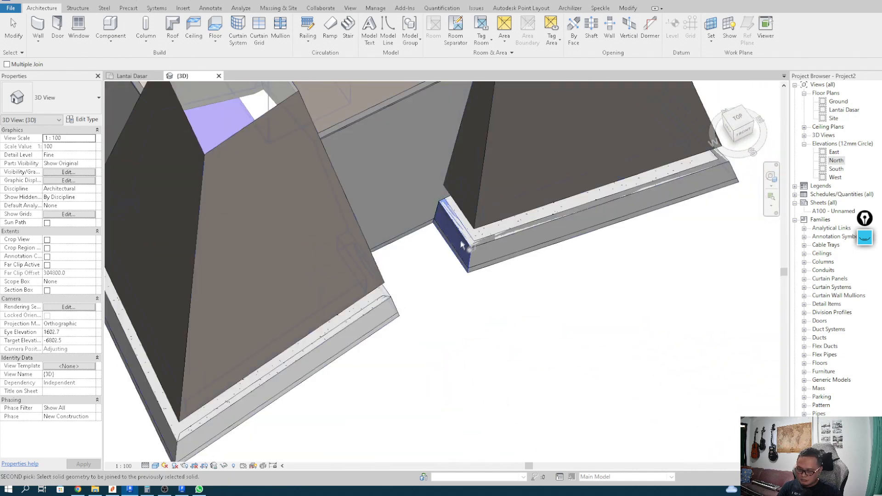
left_click(462, 239)
left_click(493, 269)
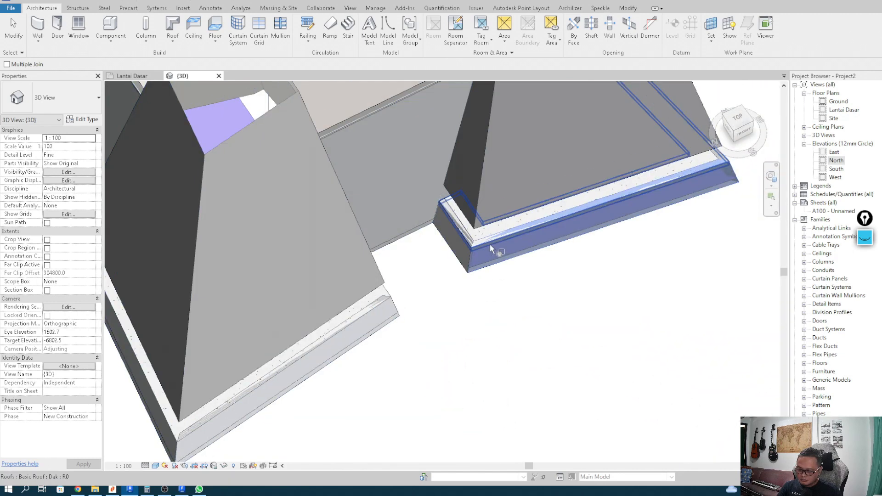
left_click(489, 244)
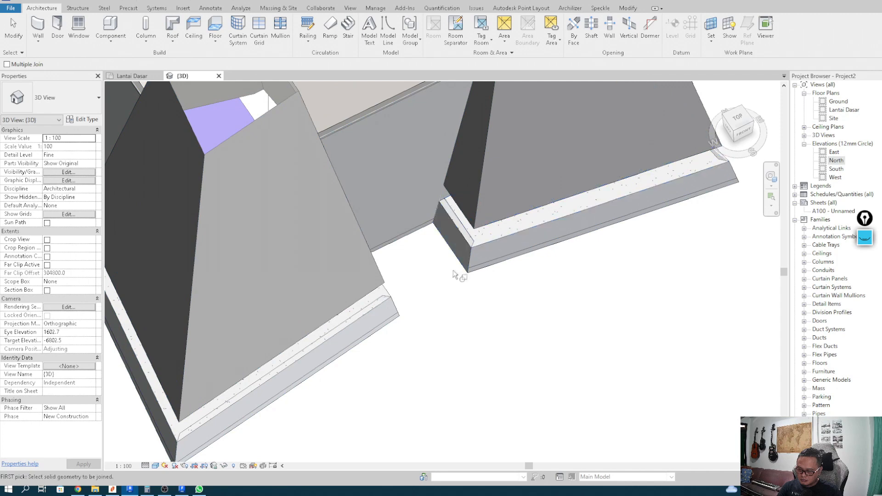
End joining, check the joined end wall, and hide the masses by showing mass by view settings.
middle_click_drag(452, 276, 423, 362)
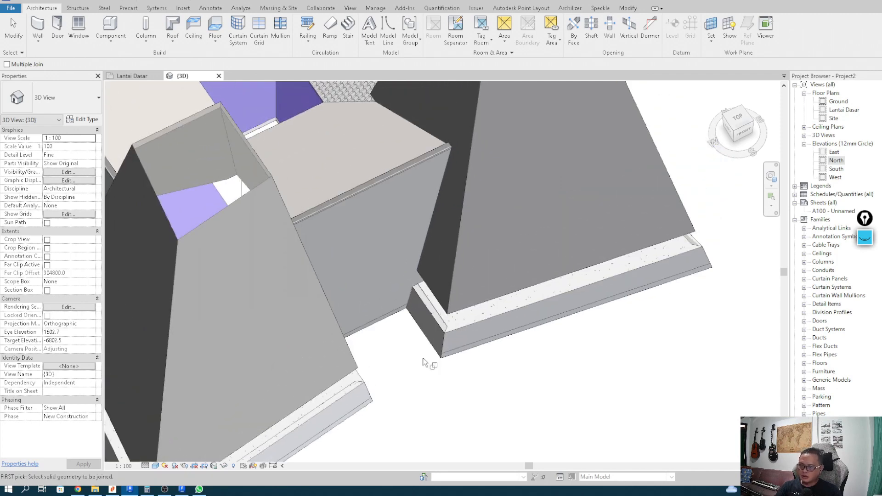
middle_click_drag(433, 321, 414, 327, "shift")
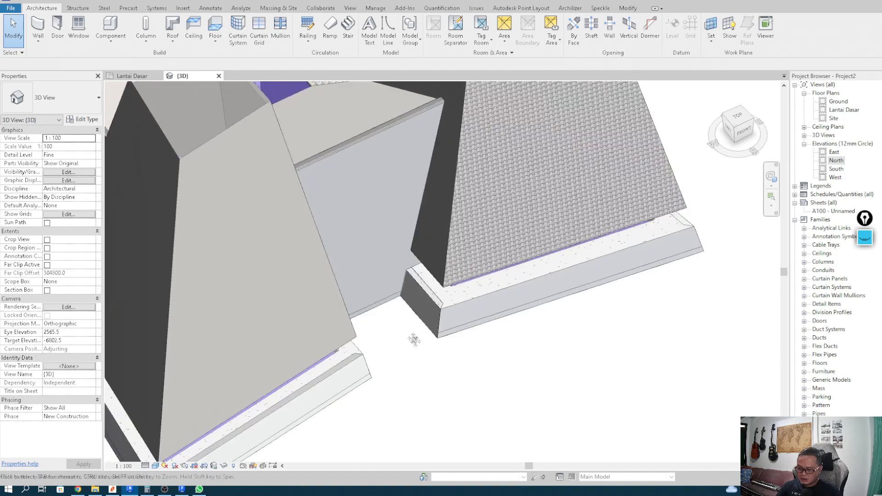
scroll(412, 349, "down", 3)
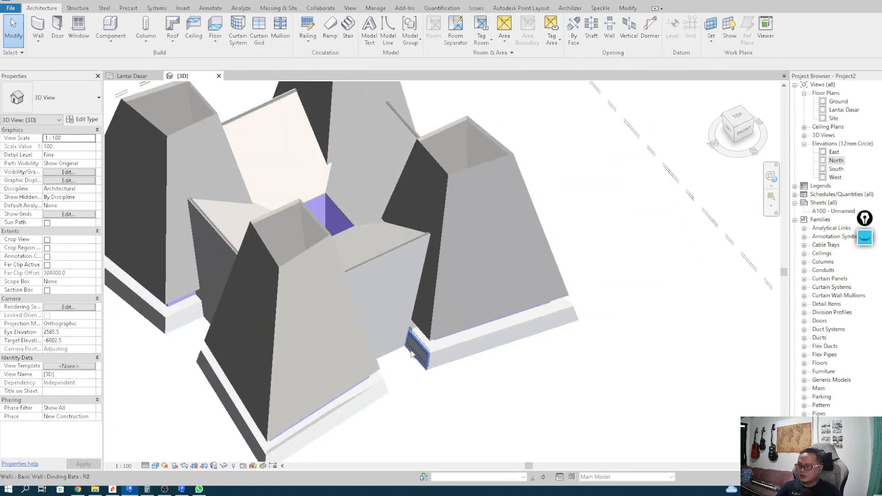
scroll(411, 353, "up", 5)
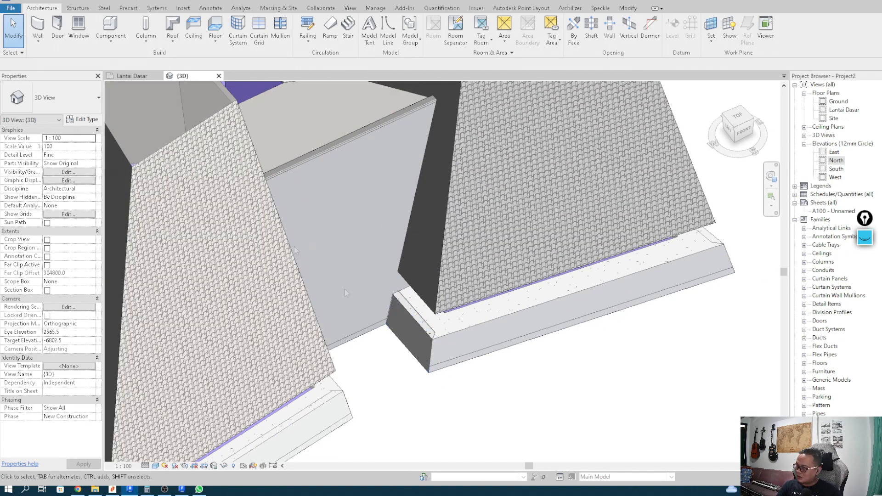
left_click(393, 339)
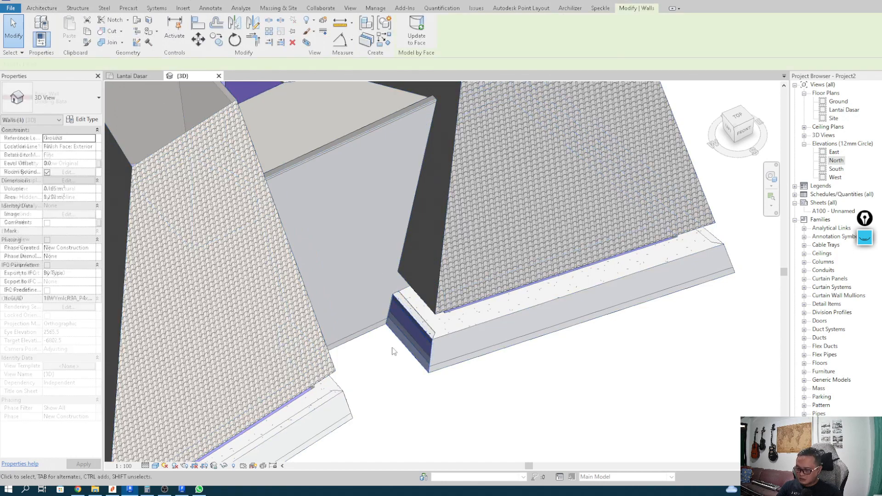
middle_click_drag(392, 348, 404, 352)
left_click(404, 352)
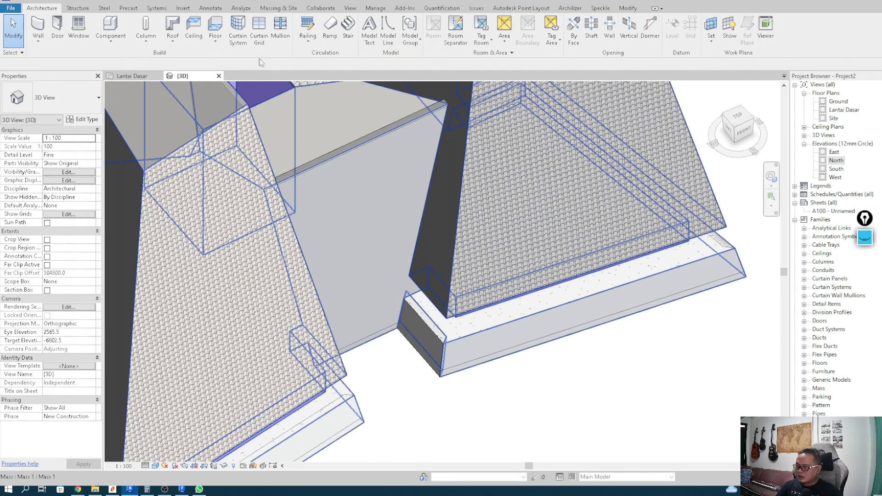
left_click(286, 9)
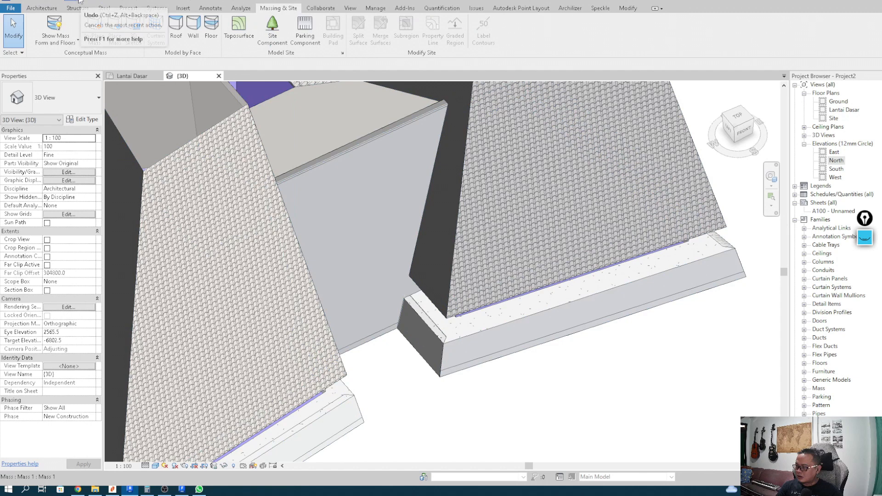
left_click(59, 43)
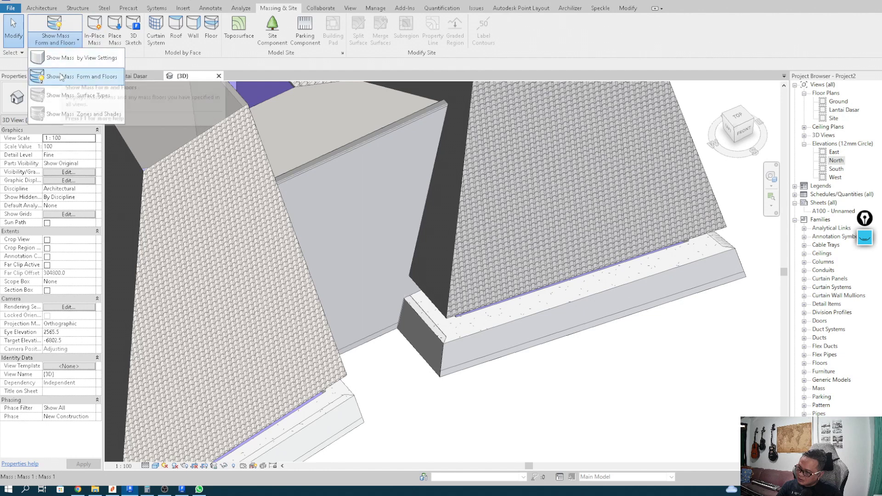
left_click(74, 58)
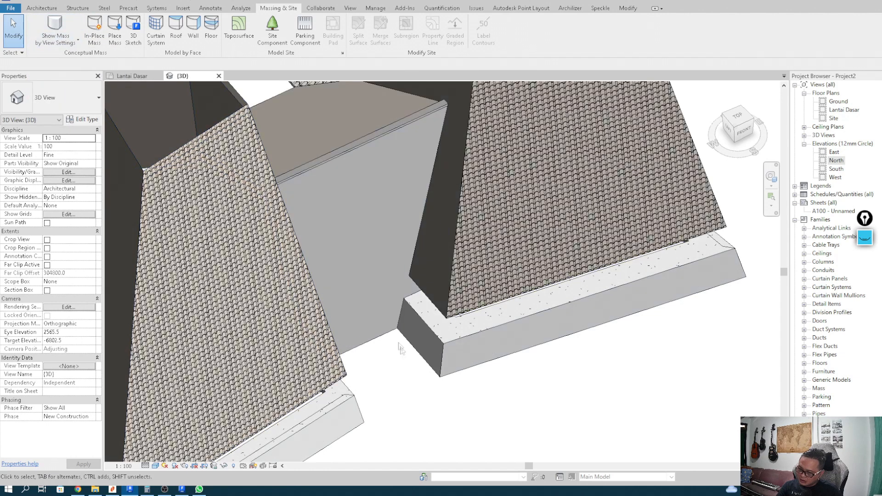
Restart Join Geometry and join the remaining unjoined base walls with the Dak ledge roofs at the tower bases.
scroll(400, 348, "up", 2)
scroll(442, 331, "down", 4)
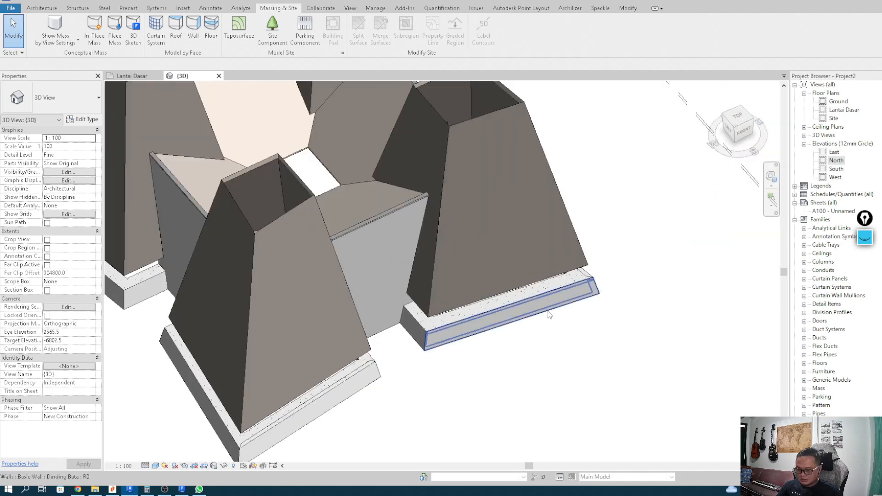
scroll(550, 315, "down", 2)
middle_click_drag(516, 348, 343, 329, "shift")
scroll(565, 354, "up", 3)
middle_click_drag(525, 319, 491, 385)
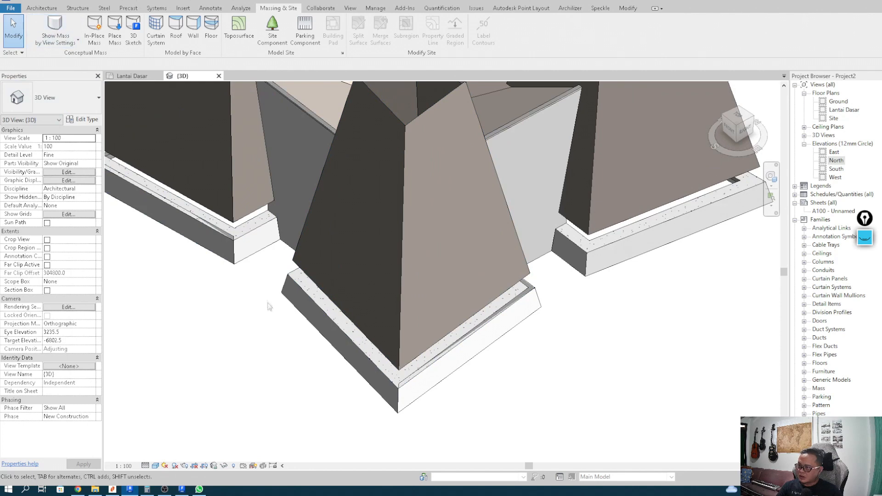
middle_click_drag(265, 301, 230, 268)
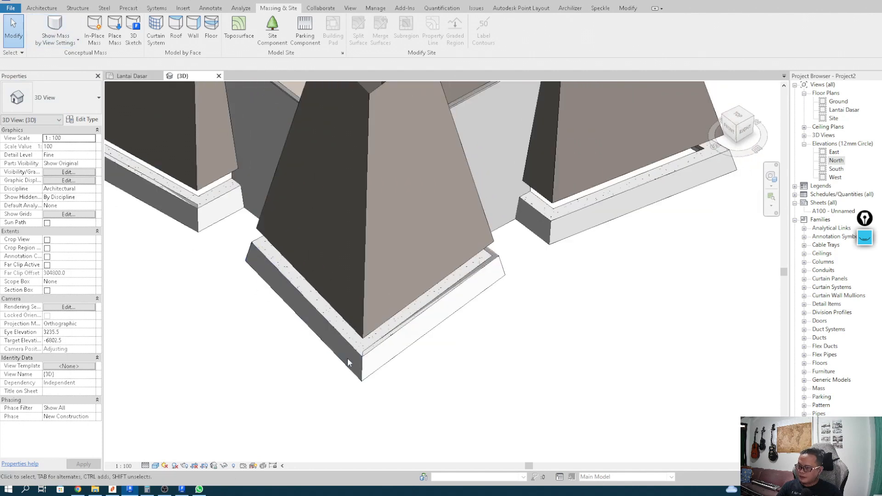
key("j")
key("g")
left_click(379, 354)
middle_click_drag(379, 354, 339, 378, "shift")
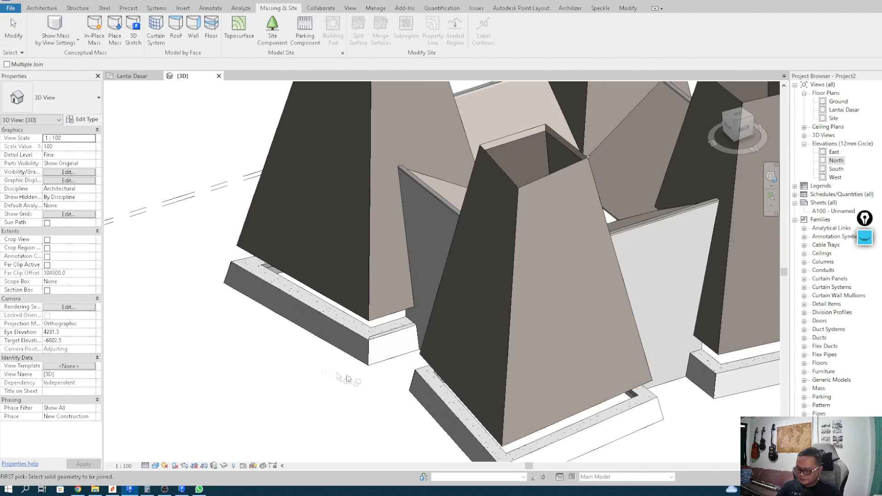
left_click(385, 346)
middle_click_drag(386, 347, 485, 401, "shift")
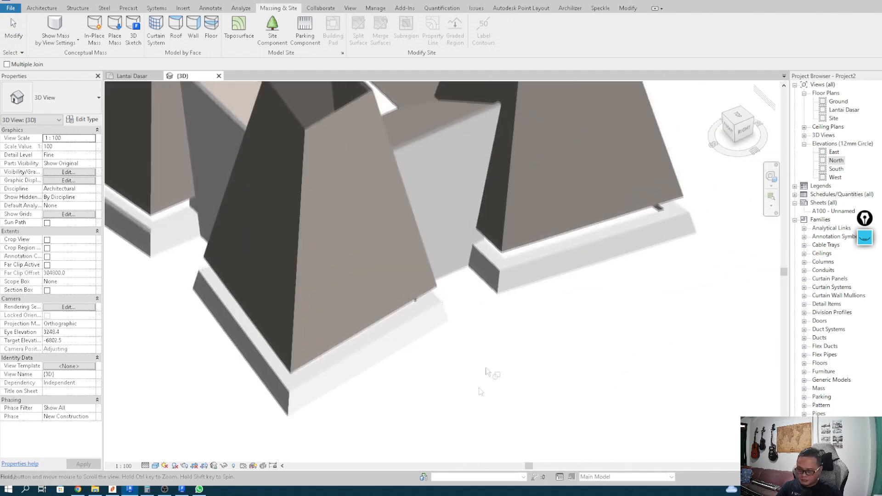
Switch the mass display back to show mass form and floors.
scroll(475, 301, "down", 2)
middle_click_drag(475, 302, 299, 325, "shift")
left_click(42, 43)
middle_click_drag(528, 430, 551, 377)
scroll(507, 384, "up", 5)
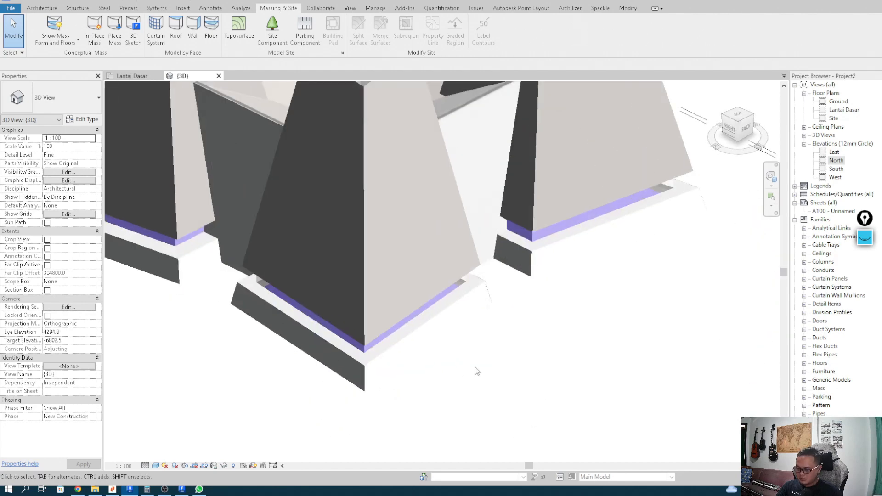
Examine the gaps between the tower roofs and the base ledges with the masses shown.
middle_click_drag(491, 419, 504, 382, "shift")
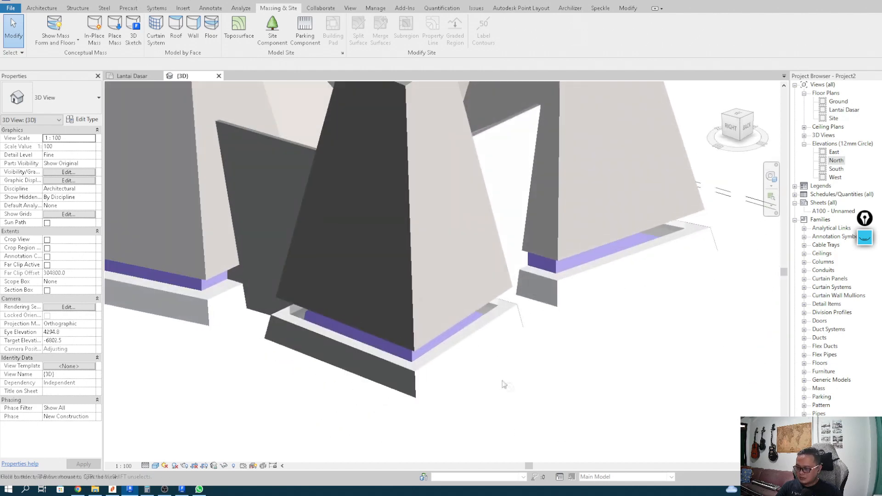
middle_click_drag(418, 371, 503, 367)
middle_click_drag(244, 360, 272, 382)
scroll(294, 371, "up", 1)
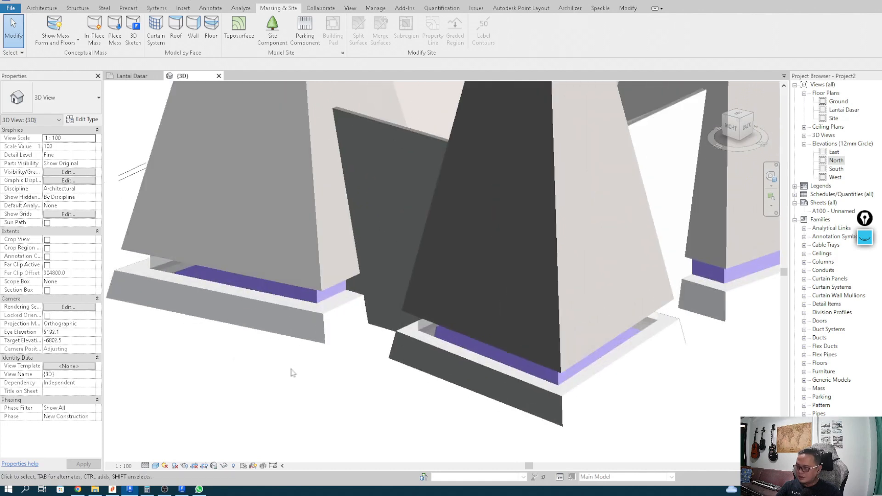
scroll(293, 345, "down", 4)
middle_click_drag(202, 332, 363, 328, "shift")
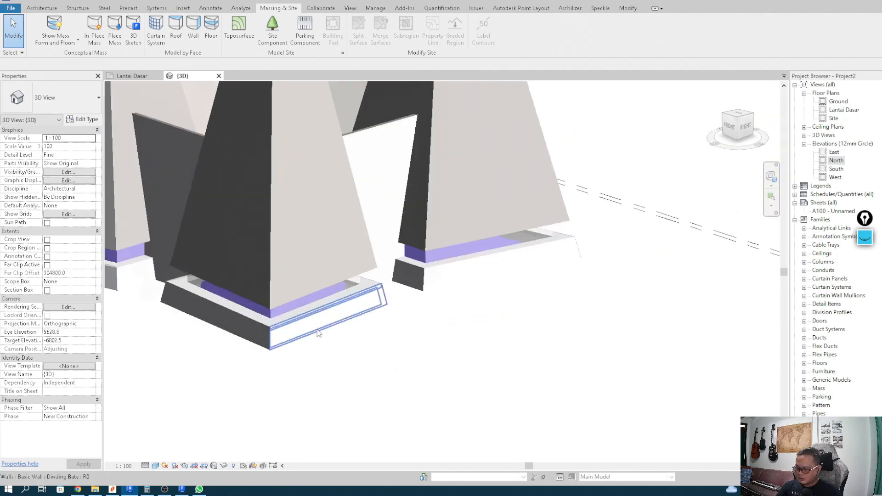
scroll(282, 343, "up", 3)
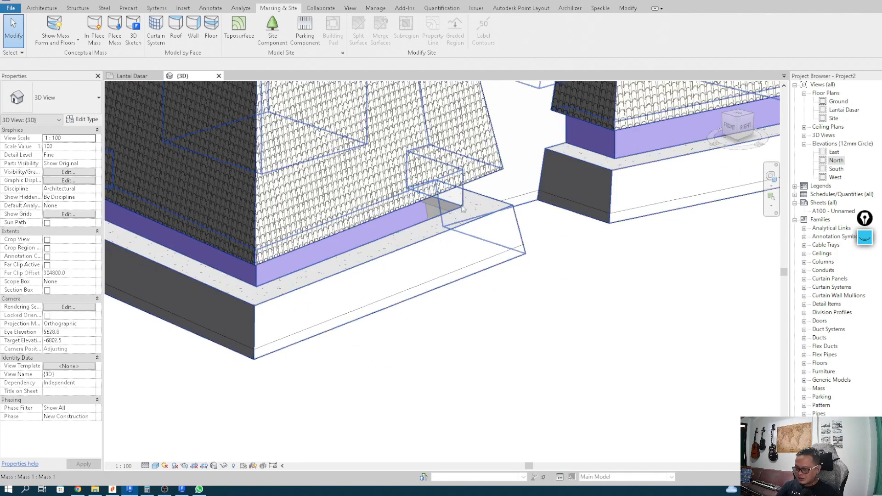
Start Wall by Face and choose the Curtain_Wall-Storefront wall type for the exposed mass bands under the tower roofs.
scroll(254, 277, "down", 2)
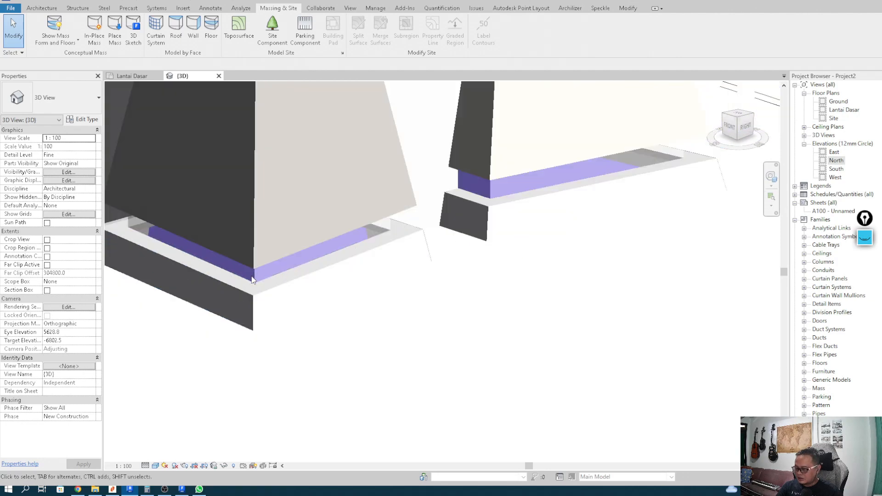
middle_click_drag(254, 277, 396, 301)
middle_click_drag(457, 355, 458, 363, "shift")
middle_click_drag(459, 363, 425, 366)
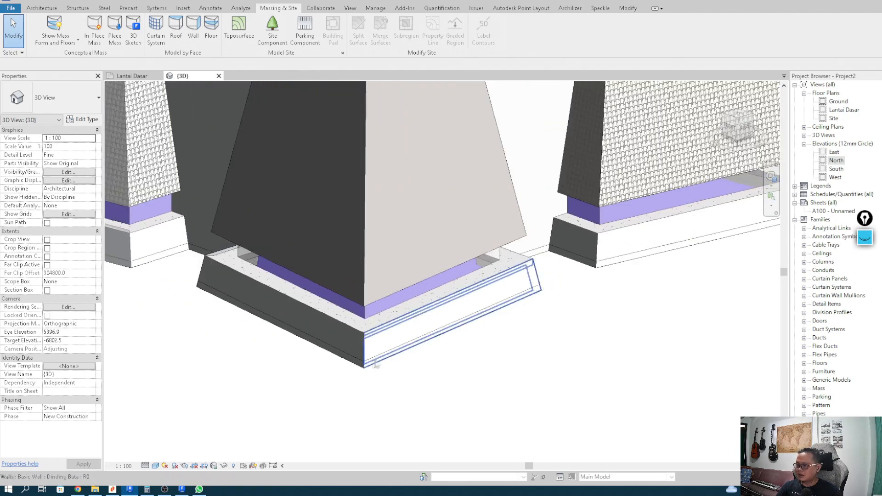
middle_click_drag(288, 260, 315, 301)
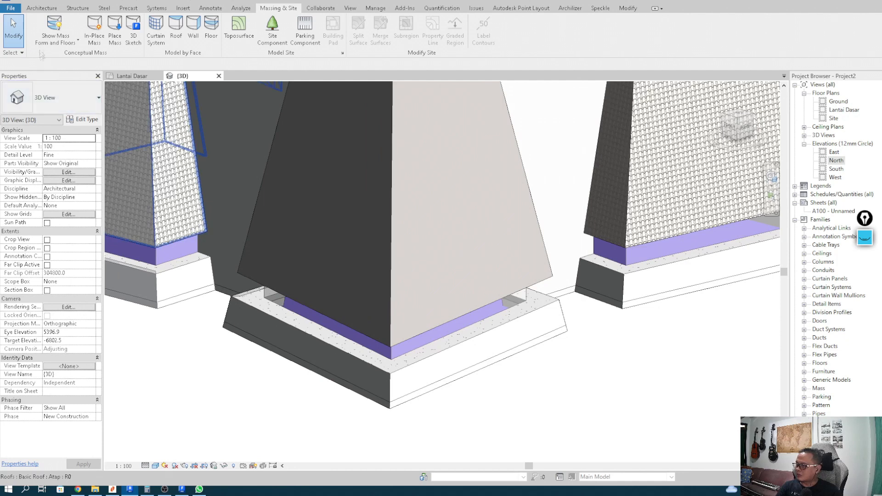
left_click(44, 7)
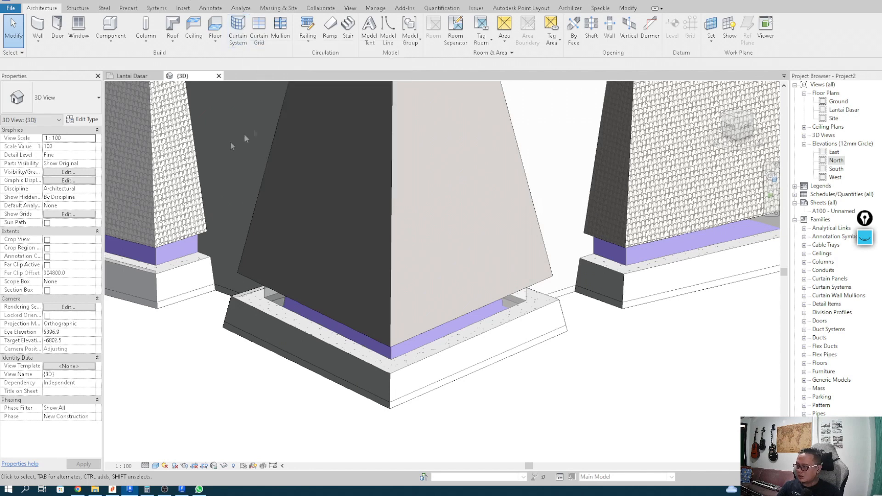
left_click(46, 45)
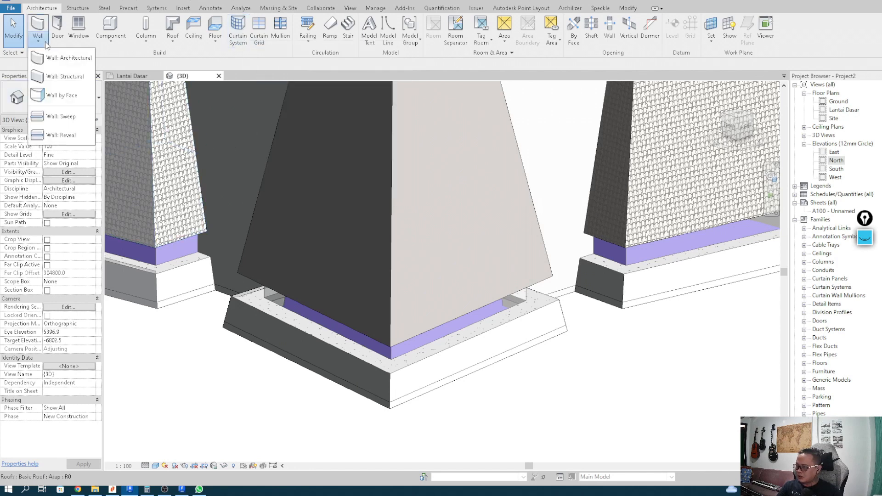
left_click(61, 95)
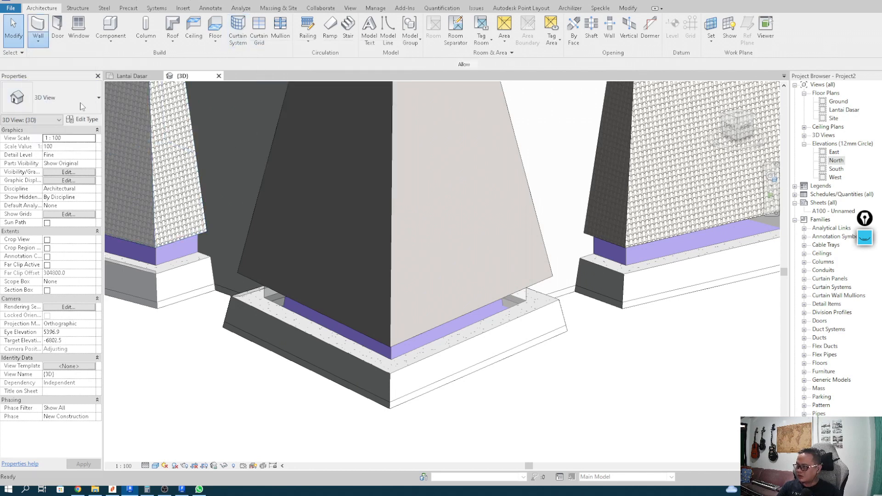
left_click(51, 98)
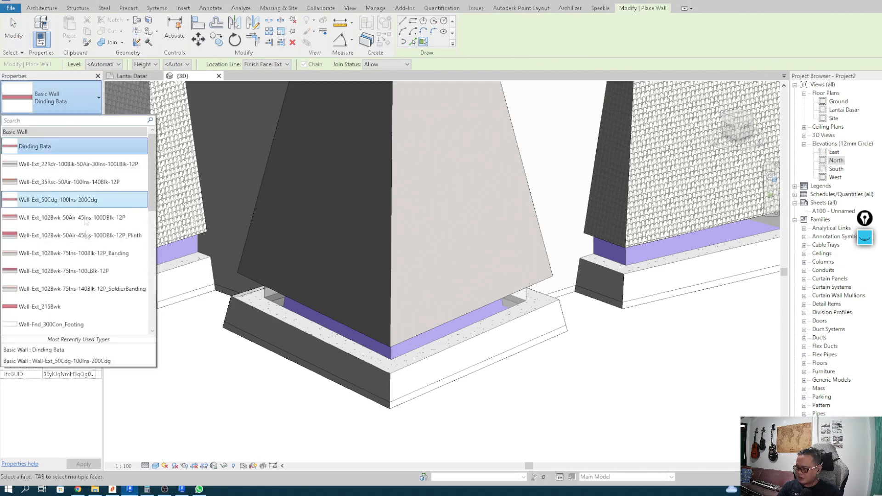
scroll(87, 246, "down", 5)
left_click(84, 254)
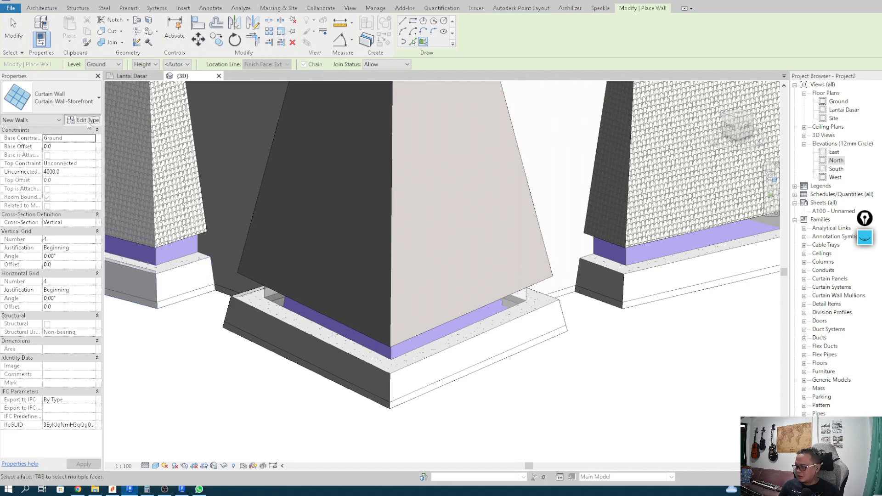
Open the Curtain_Wall-Storefront type properties and set the vertical grid spacing to 1000.
left_click(87, 120)
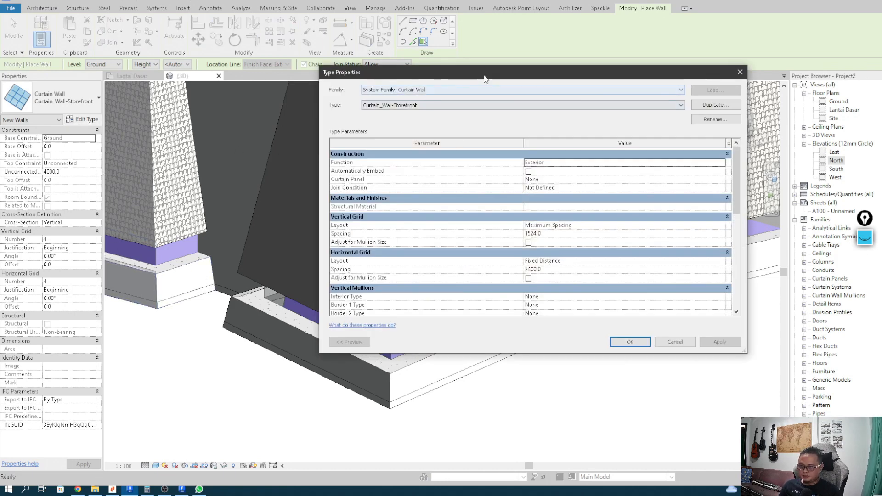
left_click_drag(485, 78, 365, 55)
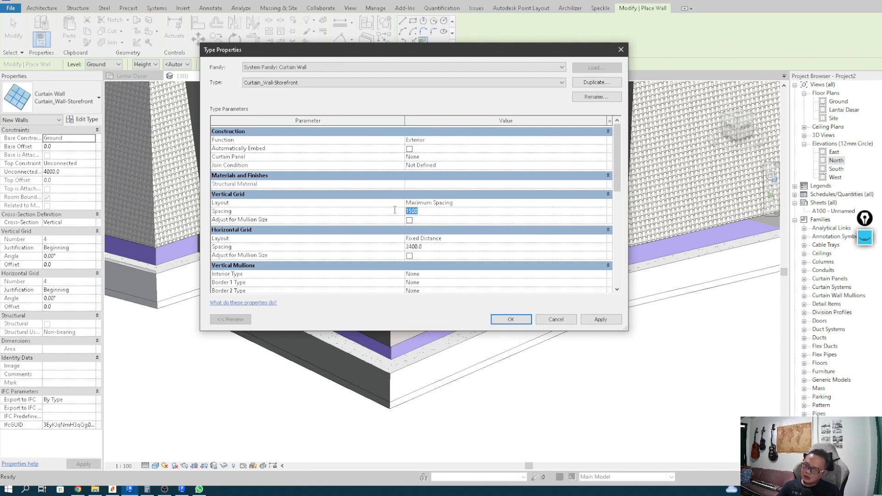
type("10")
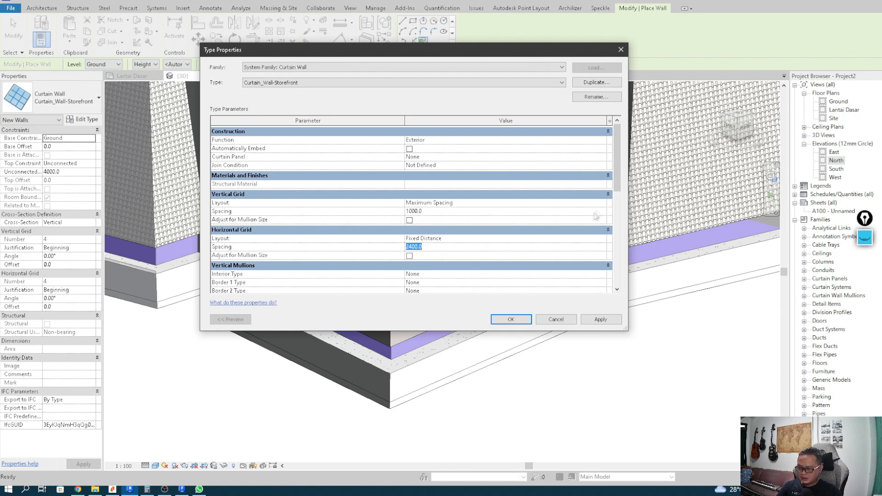
Set the vertical mullions' interior, border 1 and border 2 types to Rectangular Mullion : 50x150mm.
left_click_drag(618, 181, 614, 227)
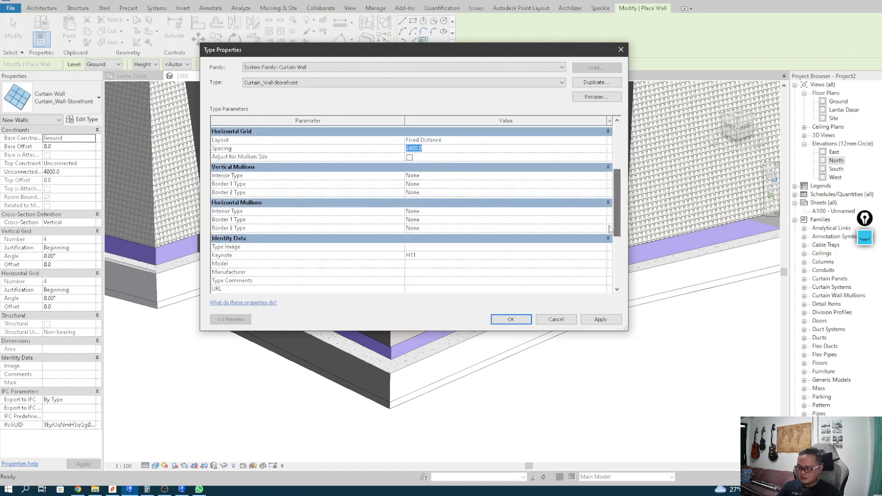
left_click(602, 176)
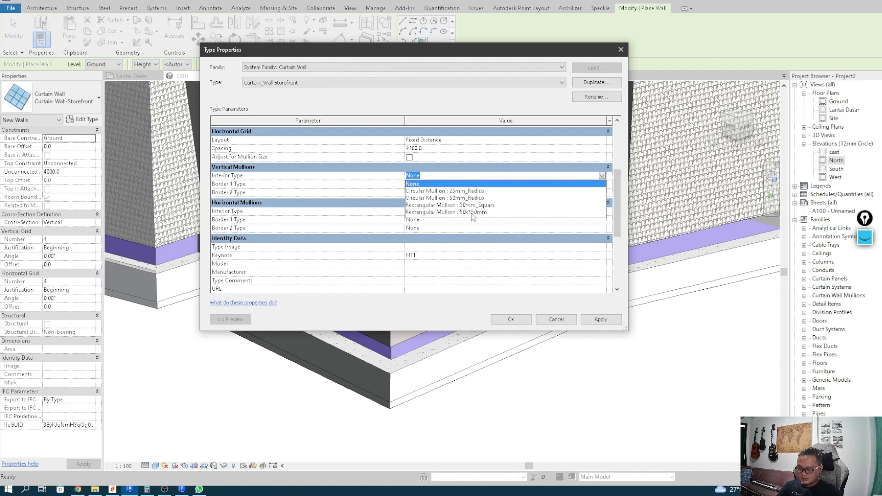
left_click(473, 213)
left_click(600, 186)
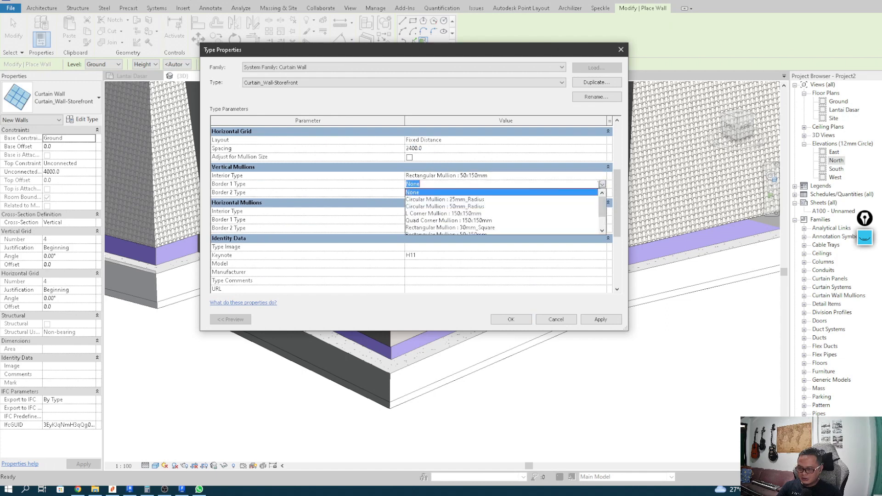
left_click(479, 219)
left_click(602, 192)
left_click(602, 192)
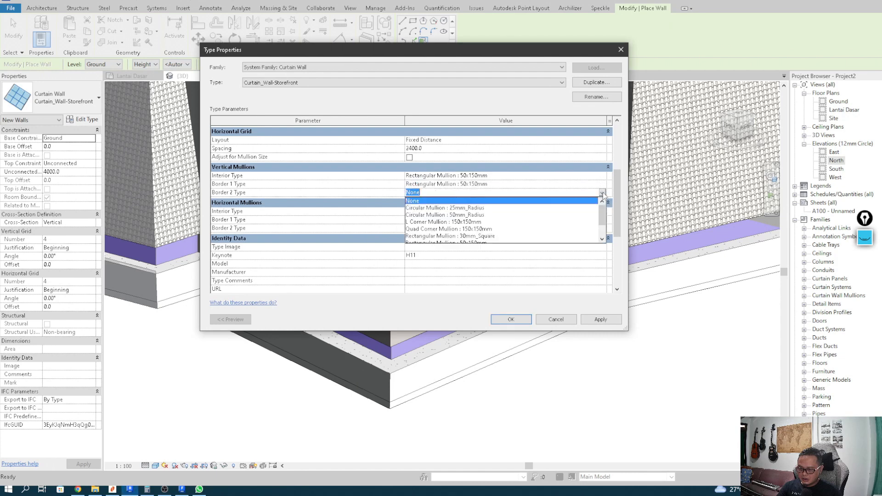
left_click(469, 228)
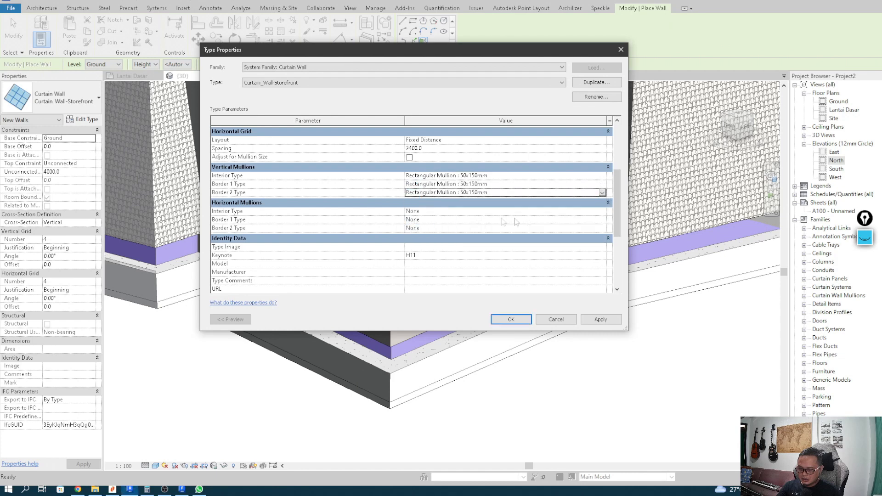
Set the horizontal mullions' interior, border 1 and border 2 types to Rectangular Mullion : 50x150mm and apply the type properties.
left_click(601, 212)
left_click(601, 212)
left_click(465, 248)
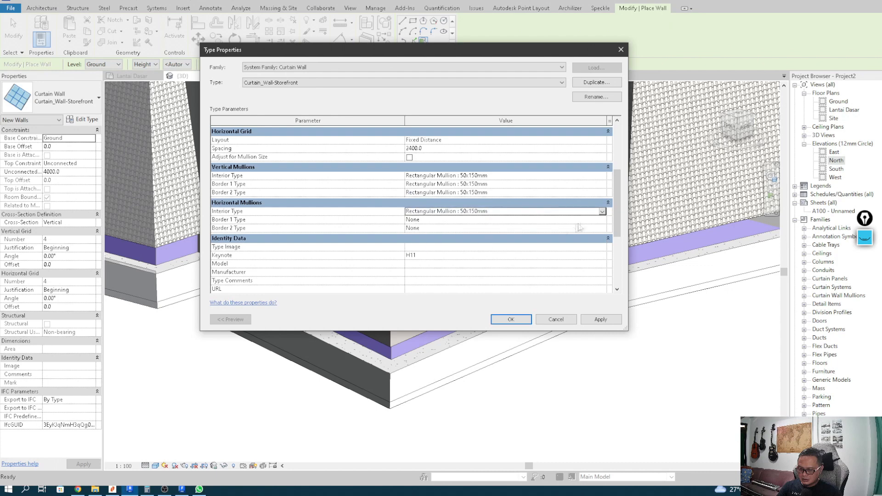
left_click(602, 219)
left_click(602, 220)
left_click(568, 255)
left_click(596, 229)
left_click(596, 229)
scroll(458, 255, "down", 1)
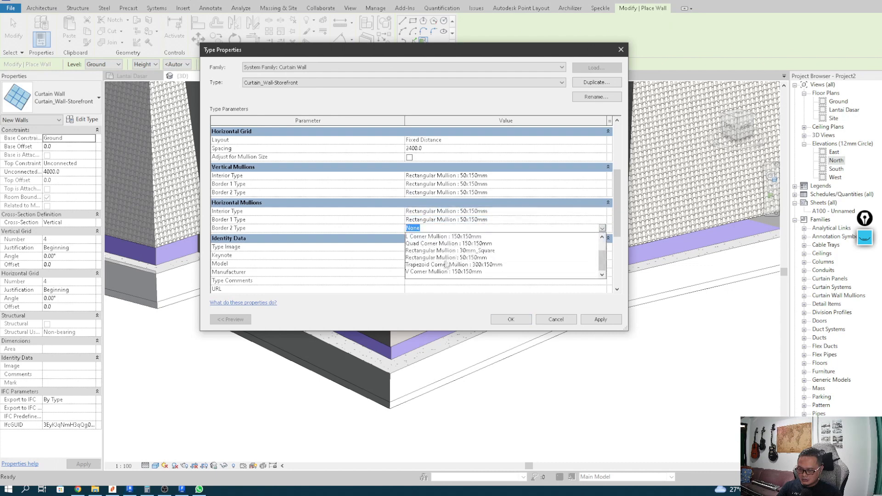
scroll(452, 262, "up", 1)
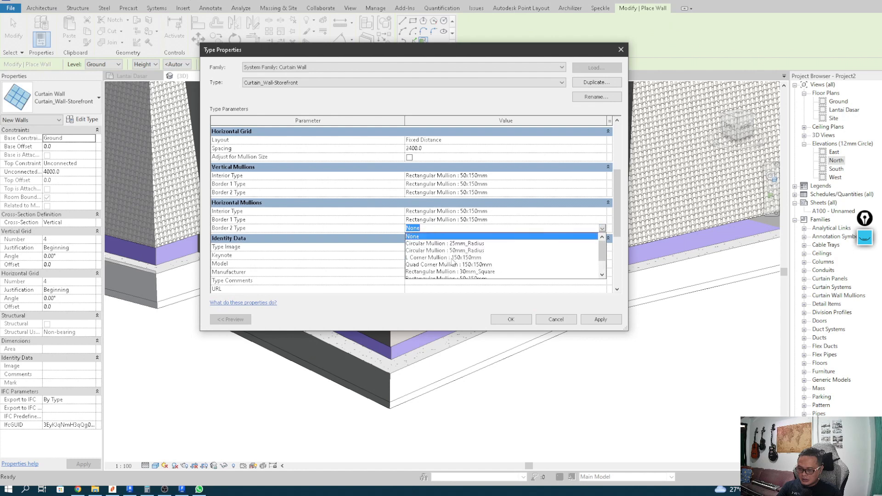
scroll(467, 261, "down", 1)
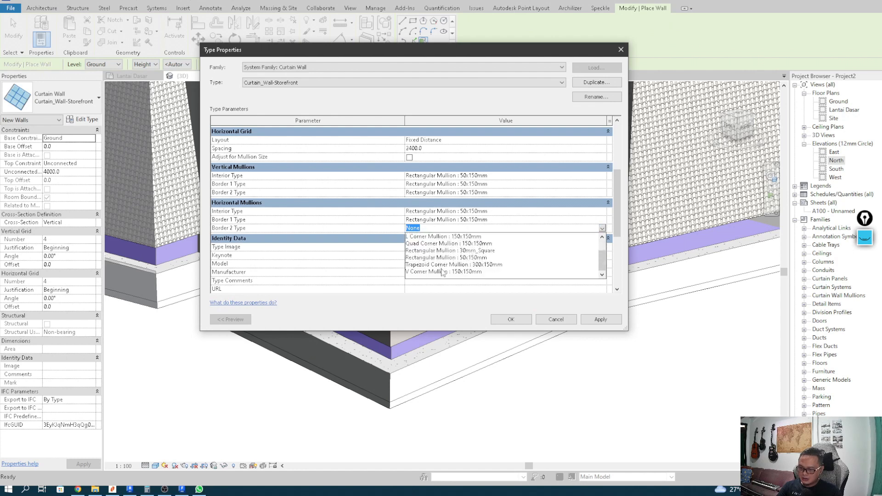
left_click(473, 258)
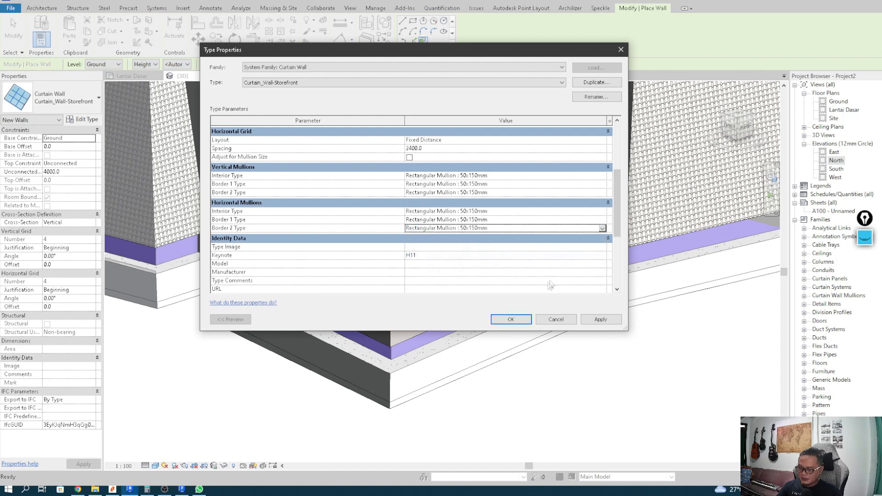
left_click(512, 319)
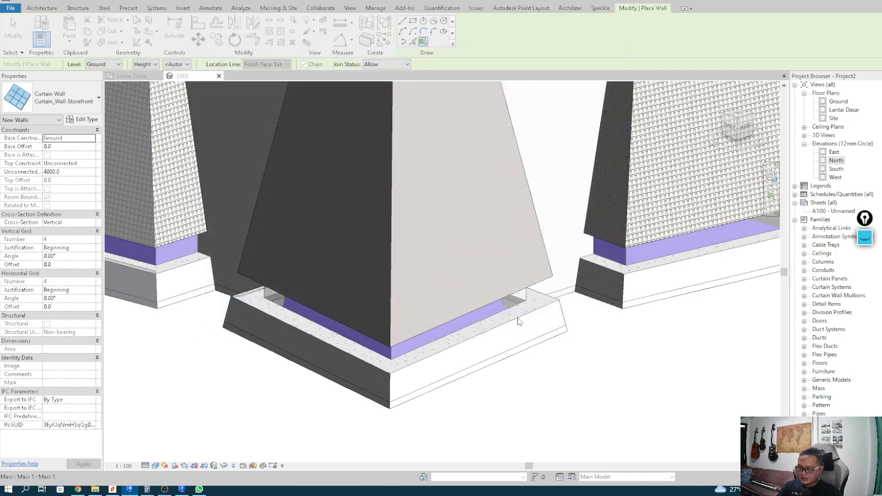
Place storefront curtain walls by face on the first exposed mass bands between the tower roofs and concrete ledges.
left_click(423, 42)
middle_click_drag(303, 183, 480, 198, "shift")
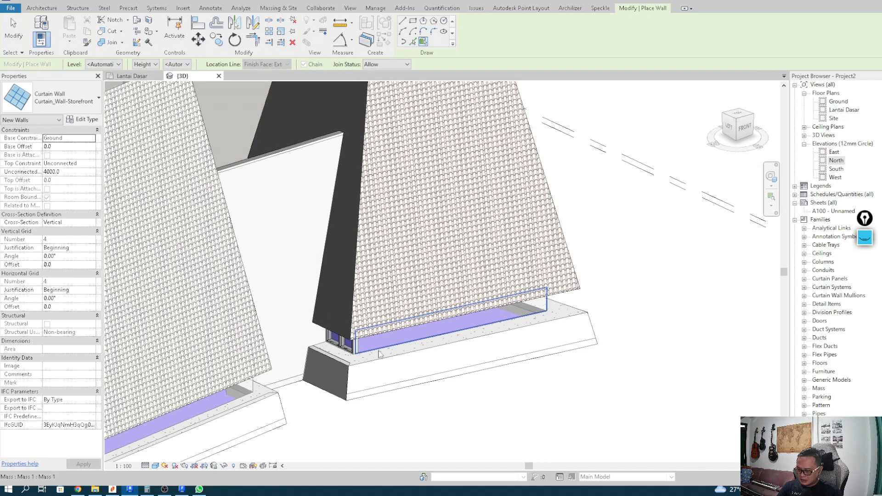
middle_click_drag(369, 352, 271, 324, "shift")
middle_click_drag(399, 353, 354, 306, "shift")
scroll(613, 290, "up", 2)
left_click(501, 343)
left_click(531, 349)
scroll(532, 351, "down", 3)
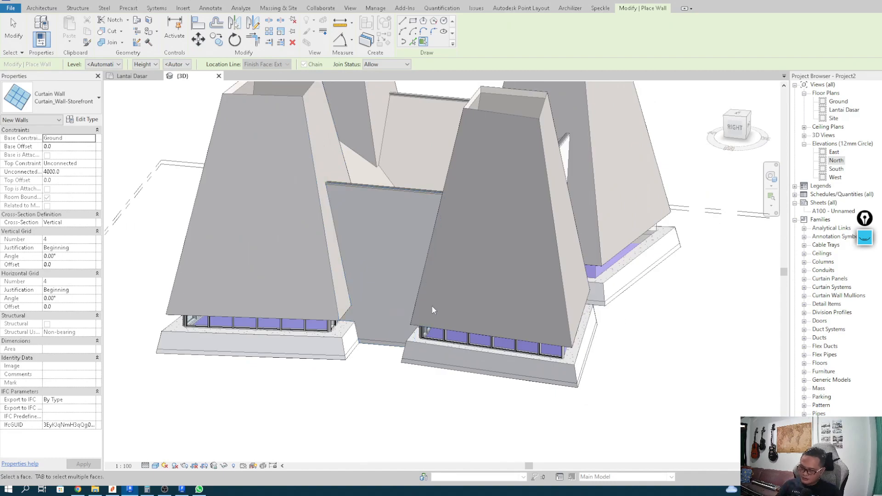
Continue the curtain walls around the corner of the glazed tower base and onto the neighbouring tower's mass band.
middle_click_drag(433, 307, 409, 346, "shift")
scroll(447, 403, "up", 2)
left_click(442, 369)
middle_click_drag(508, 376, 504, 278, "shift")
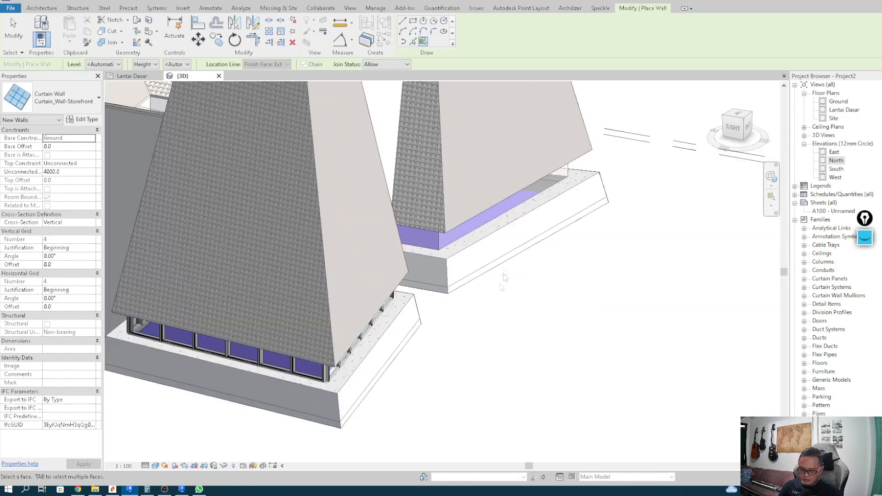
left_click(445, 247)
Place storefront curtain walls on the exposed mass bands along the back and left sides of the towers.
scroll(445, 248, "down", 3)
middle_click_drag(483, 272, 226, 276, "shift")
scroll(224, 367, "up", 3)
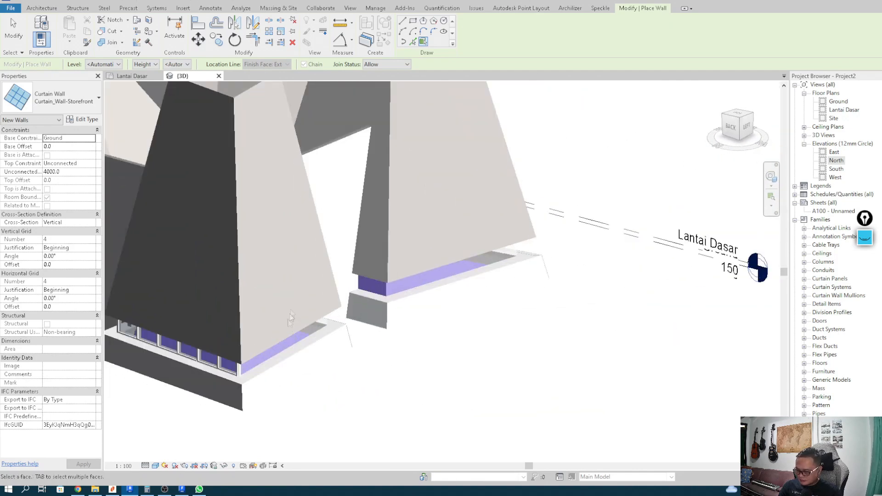
left_click(290, 352)
middle_click_drag(319, 344, 492, 332)
scroll(301, 284, "up", 2)
left_click(295, 293)
middle_click_drag(295, 293, 380, 237, "shift")
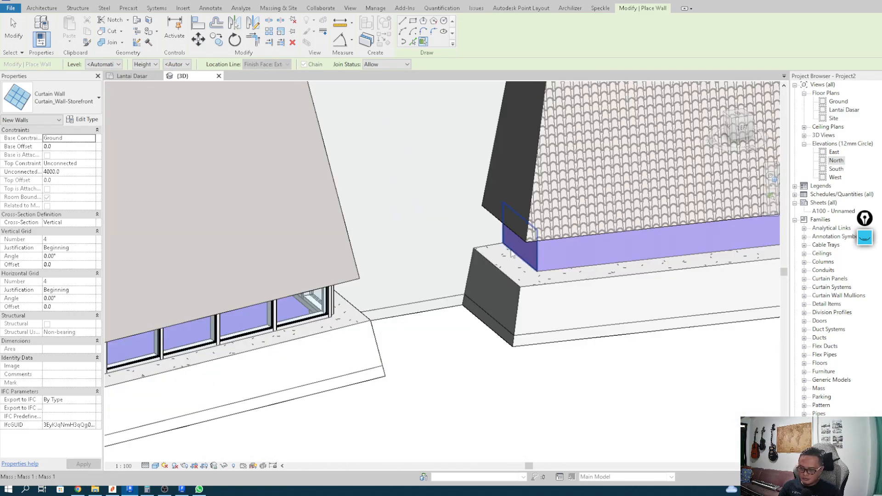
left_click(543, 271)
Finish the curtain walls on the remaining exposed bands of the four tower bases and end Wall by Face.
scroll(510, 273, "down", 3)
middle_click_drag(504, 275, 165, 280, "shift")
scroll(353, 262, "down", 3)
scroll(202, 123, "up", 2)
scroll(337, 207, "up", 1)
middle_click_drag(203, 124, 510, 315)
scroll(352, 217, "down", 4)
key("Escape")
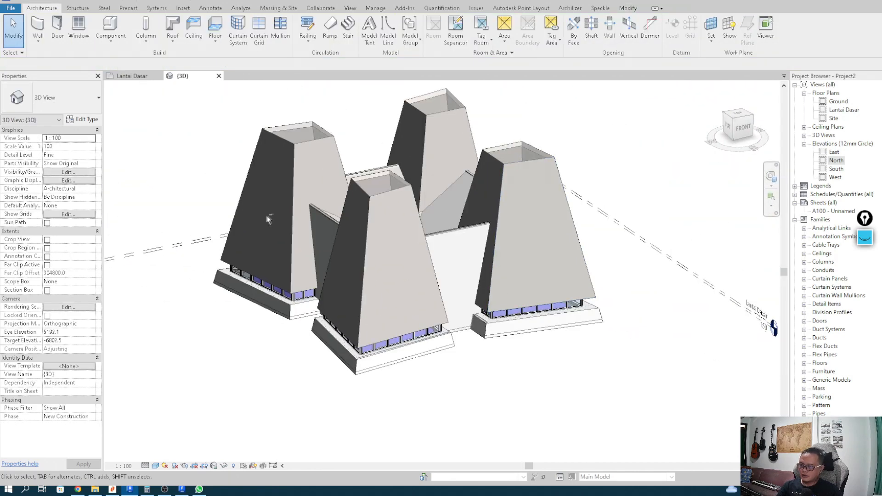
Switch the 3D view's projection mode to Perspective and fit the whole building in the view.
middle_click_drag(268, 220, 244, 369, "shift")
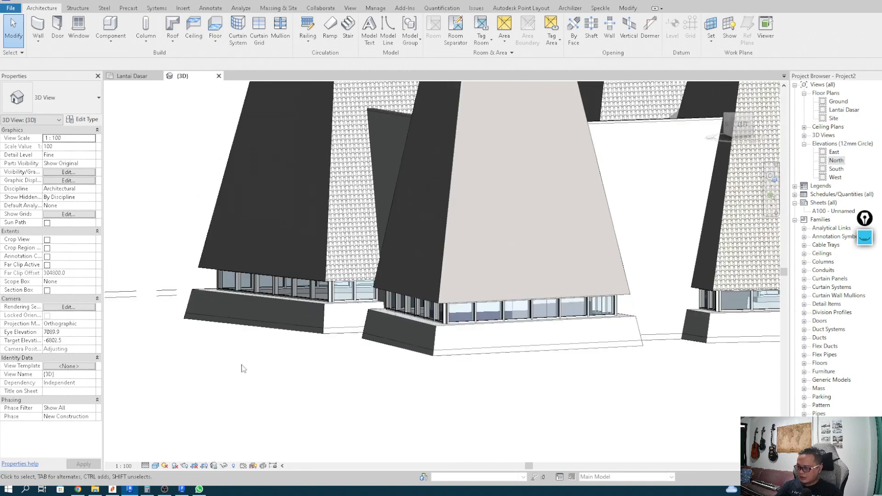
left_click(91, 325)
left_click(67, 340)
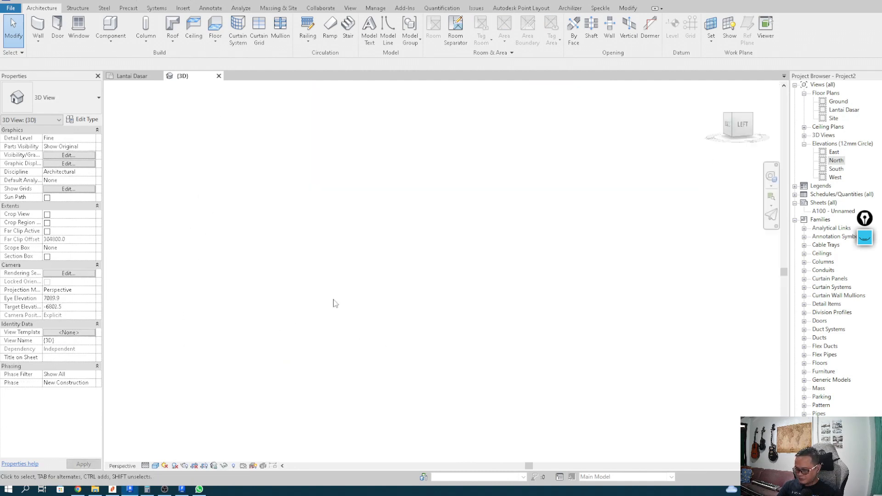
left_click(774, 187)
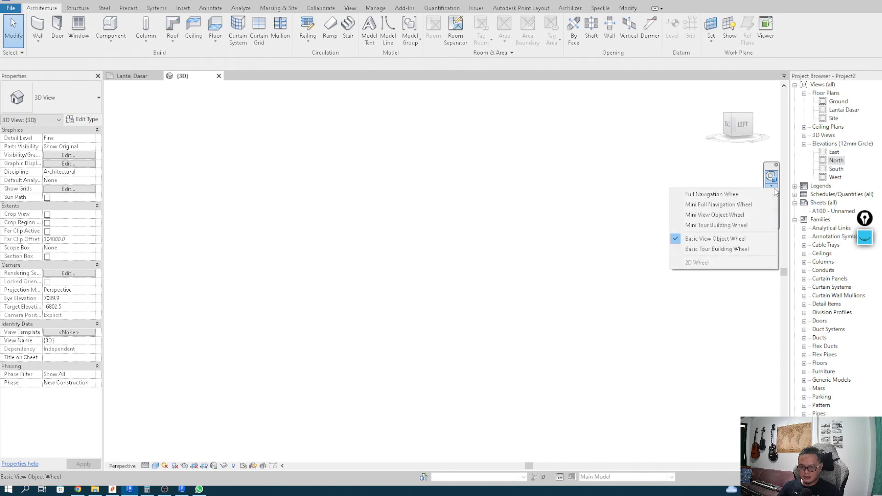
left_click(772, 186)
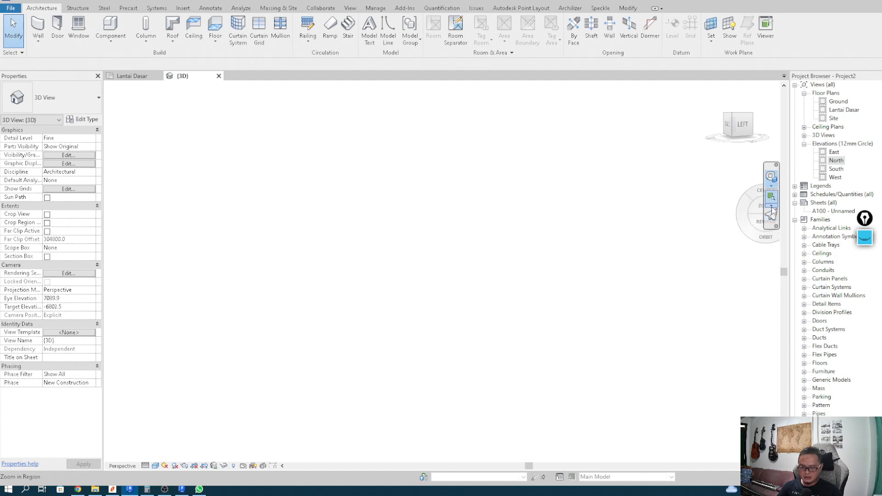
left_click(771, 206)
left_click(701, 237)
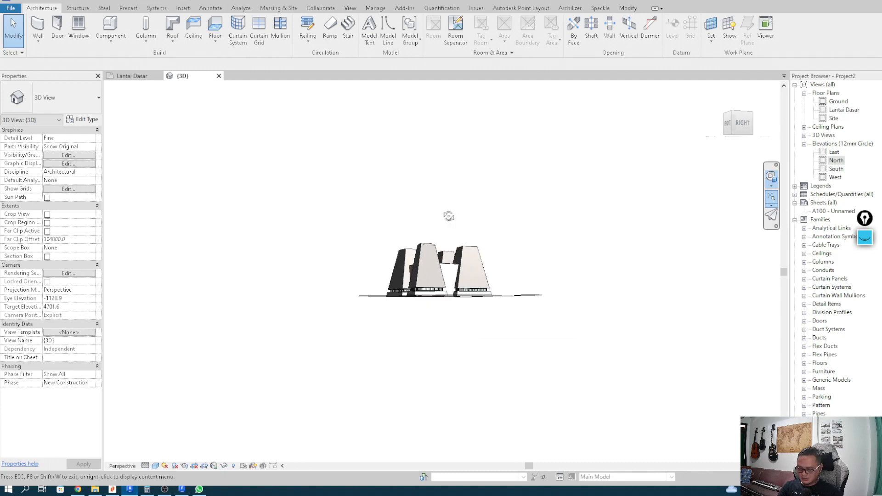
scroll(444, 258, "up", 2)
scroll(445, 258, "up", 1)
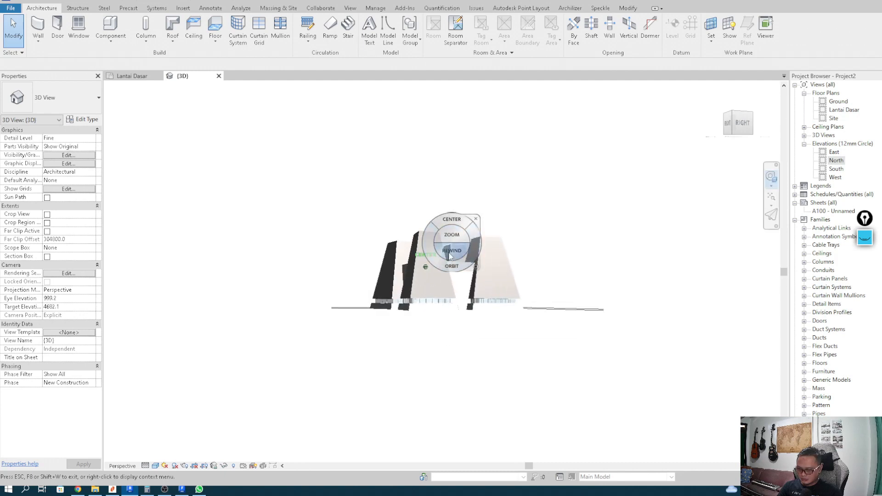
left_click(476, 218)
Examine the four towers and the undersides of their sloped roofs from above and below.
middle_click_drag(476, 219, 475, 243, "shift")
scroll(441, 274, "up", 6)
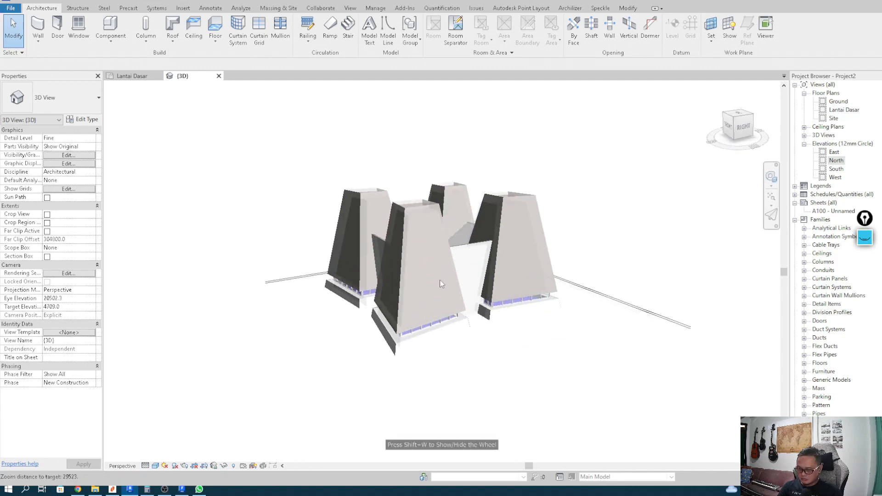
scroll(498, 342, "up", 6)
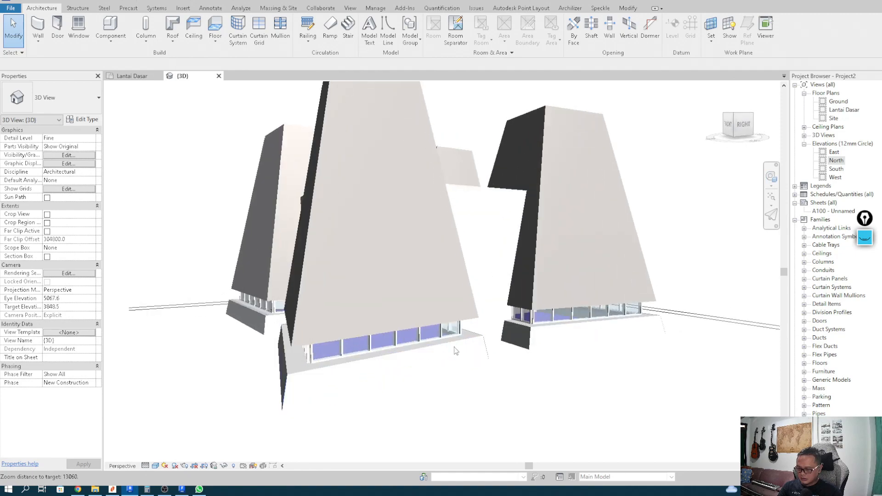
middle_click_drag(508, 327, 469, 274, "shift")
scroll(470, 274, "down", 5)
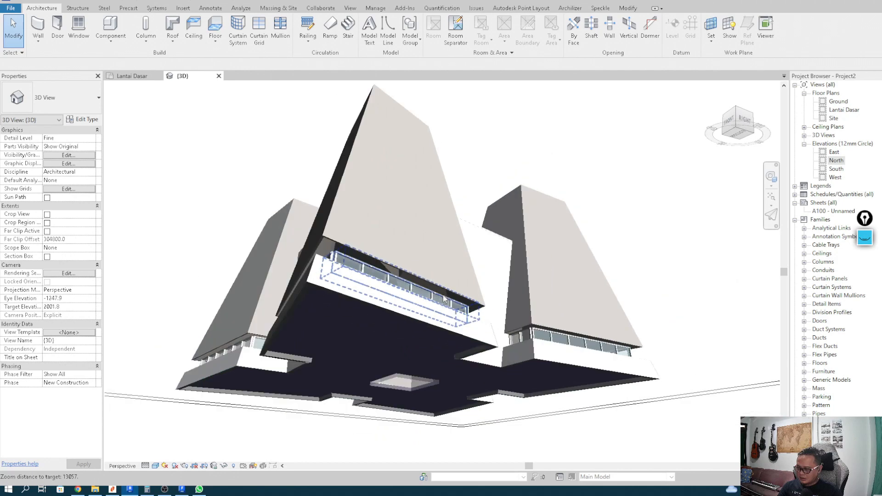
middle_click_drag(357, 188, 335, 195, "shift")
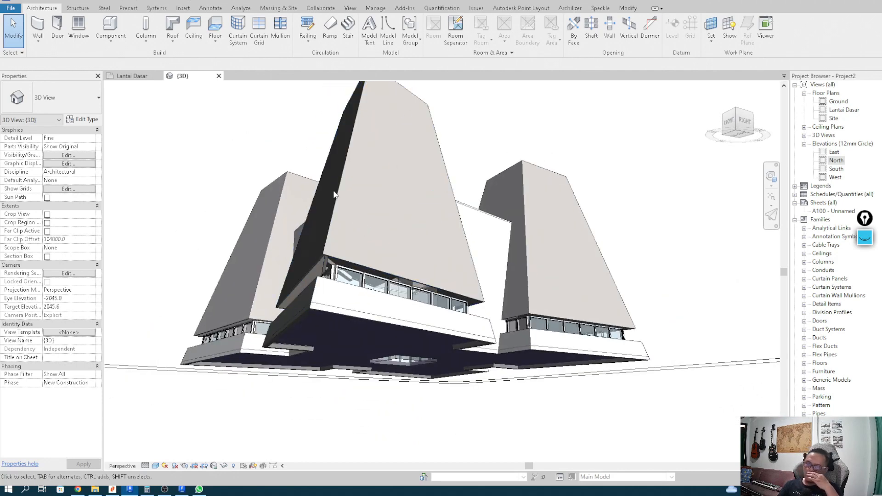
middle_click_drag(292, 135, 267, 202, "shift")
scroll(268, 202, "down", 2)
scroll(268, 203, "down", 2)
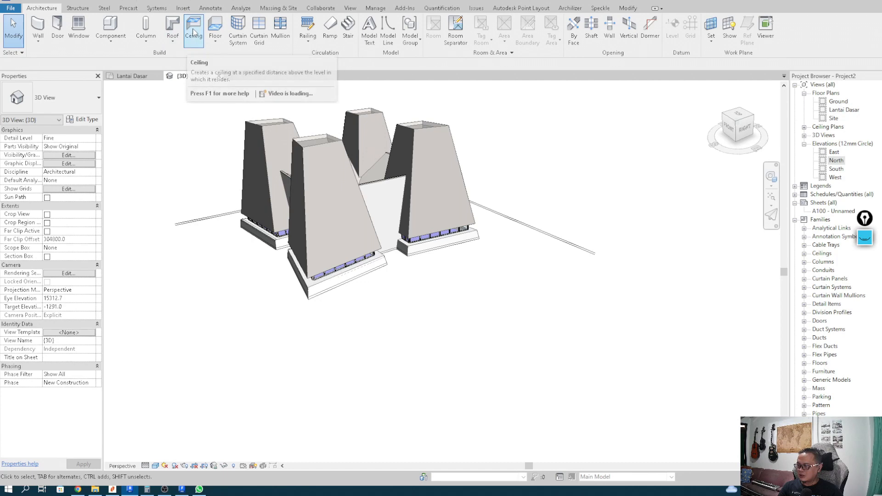
scroll(298, 186, "up", 4)
scroll(302, 192, "down", 4)
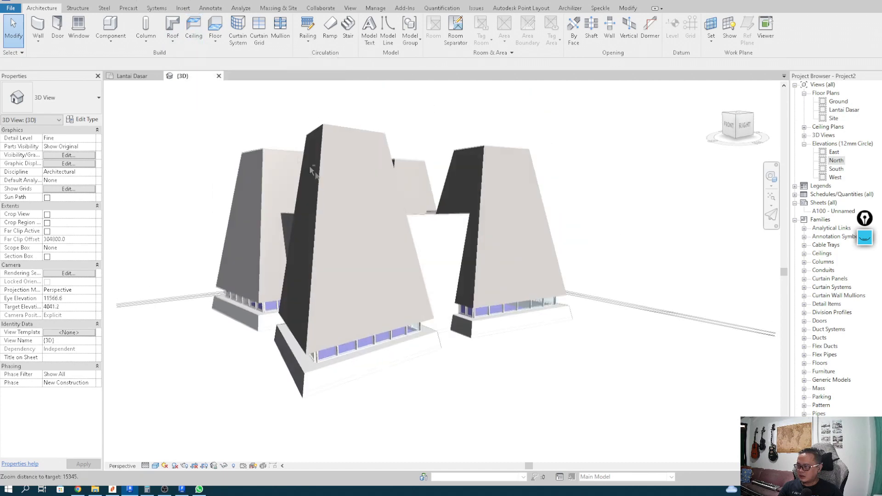
left_click(193, 28)
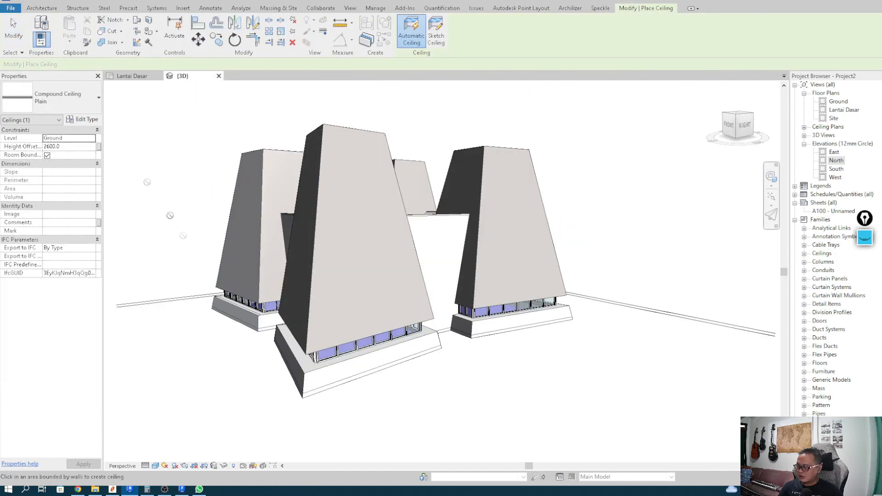
middle_click_drag(279, 240, 351, 236, "shift")
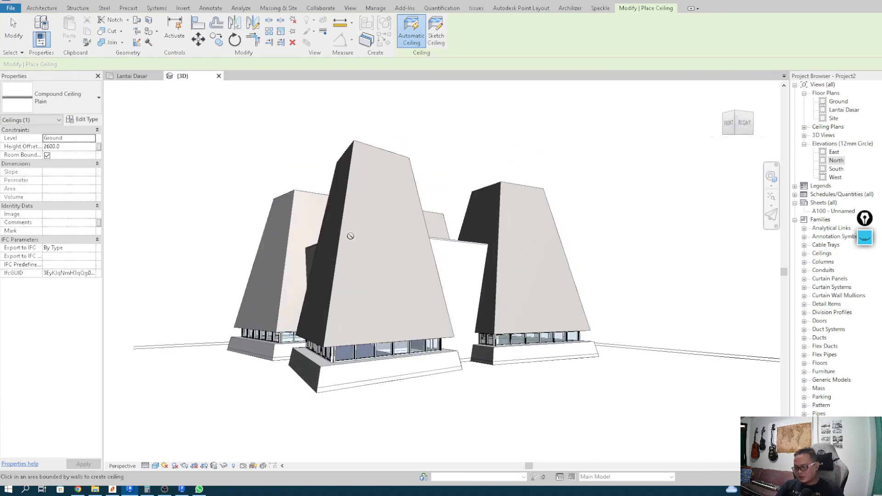
middle_click_drag(373, 264, 335, 156, "shift")
key("Escape")
key("Escape")
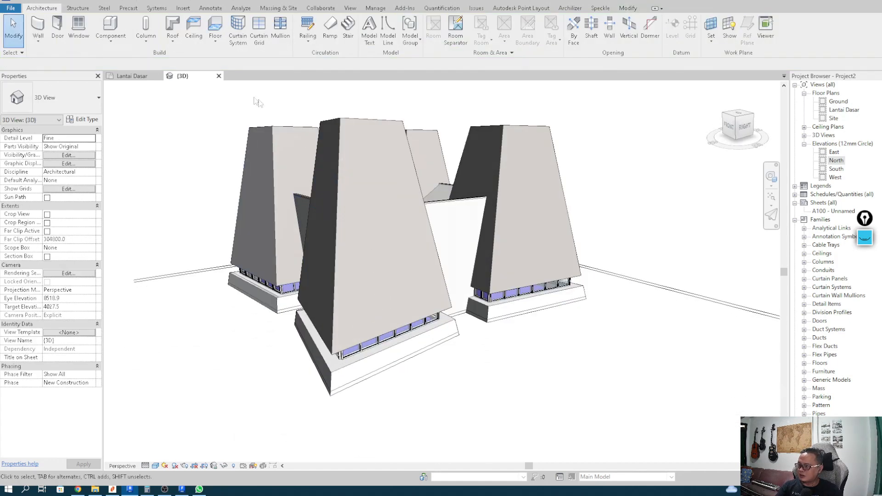
Start a Roof by Face and duplicate the Dak roof type under the name "ceilling".
left_click(173, 41)
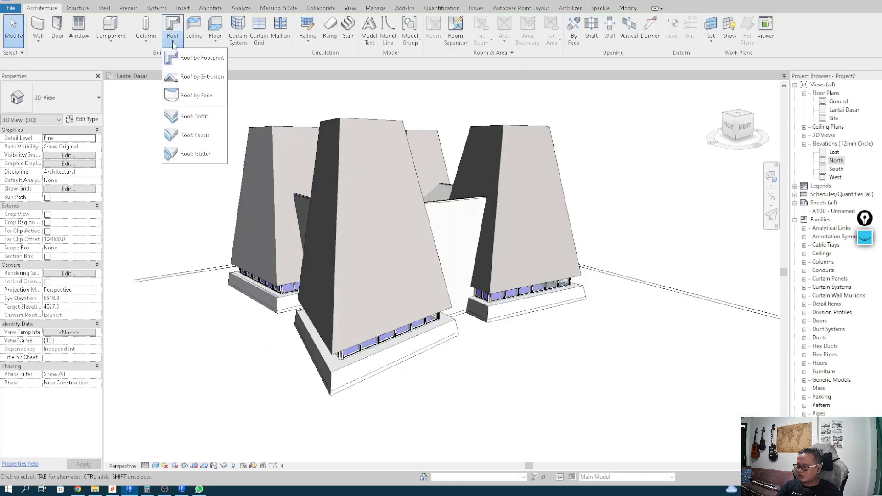
left_click(180, 97)
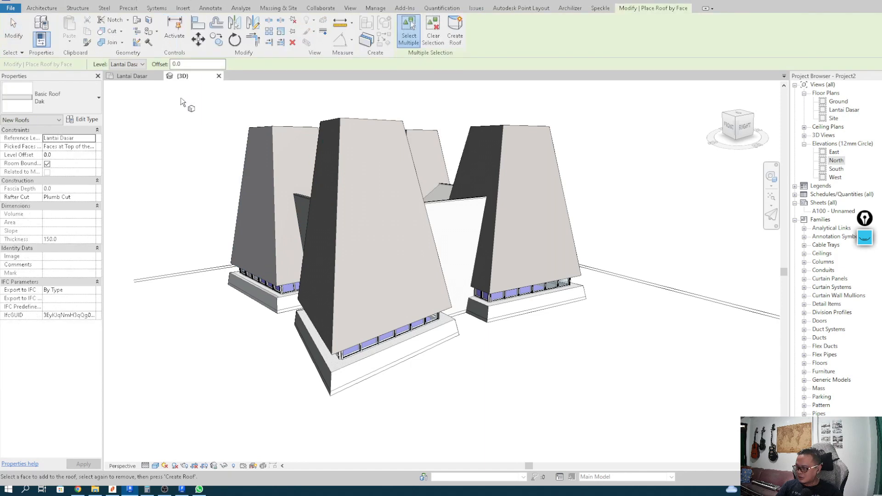
left_click(82, 119)
left_click(597, 82)
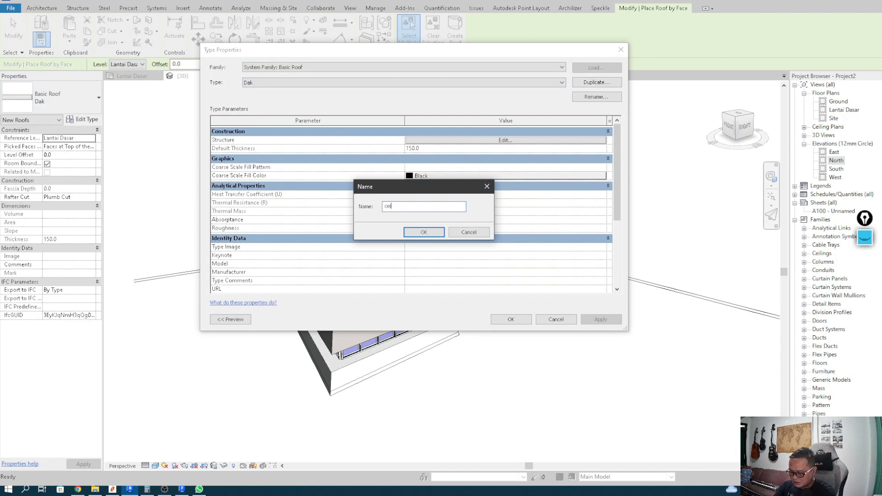
left_click(414, 232)
Set the new roof type's structure layer to a 20 mm thickness with a gypsum material.
left_click(449, 140)
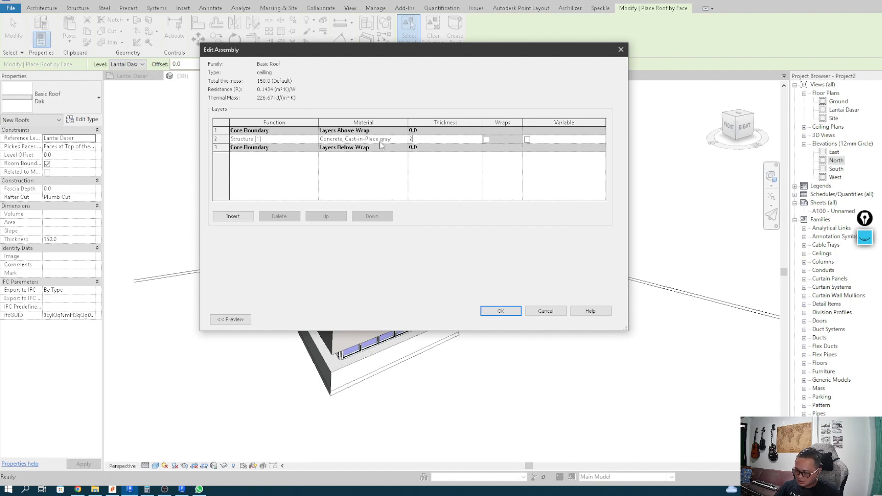
key("Return")
left_click(400, 139)
left_click(404, 140)
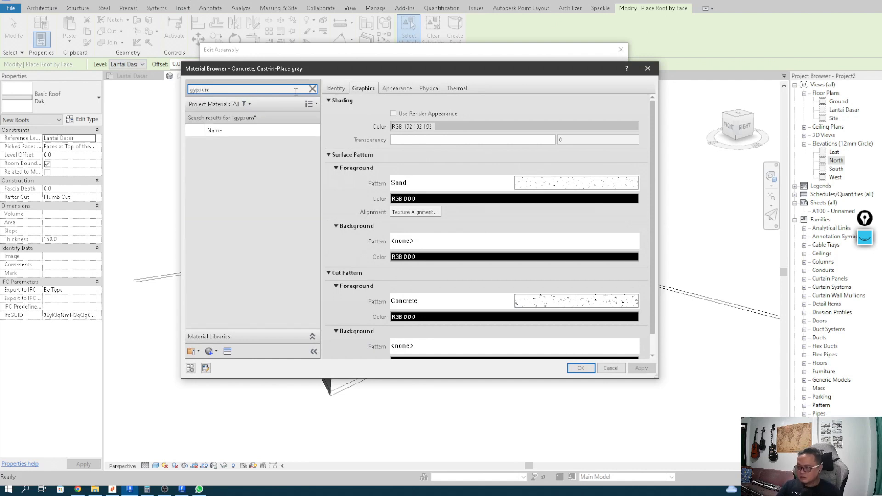
left_click(248, 146)
left_click(579, 368)
left_click(498, 310)
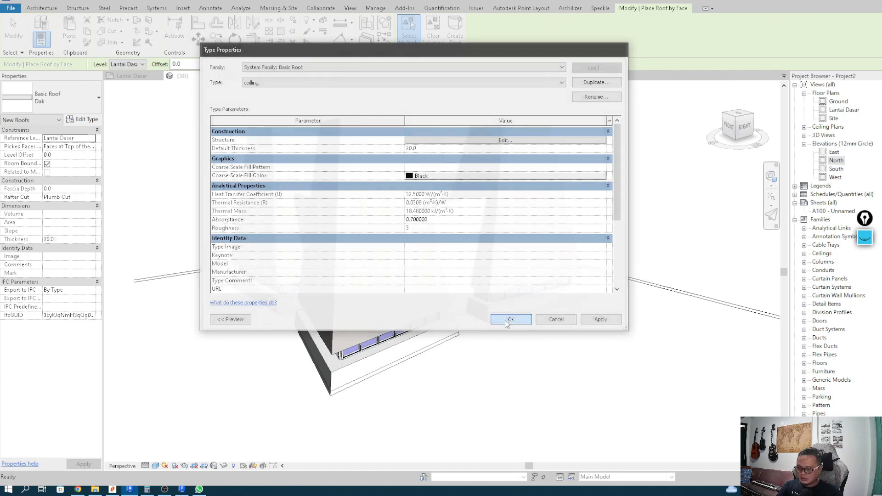
left_click(506, 321)
Set the picked faces location to Faces at Bottom of the Roof and pick the underside of the nearest tower.
middle_click_drag(492, 370, 498, 318, "shift")
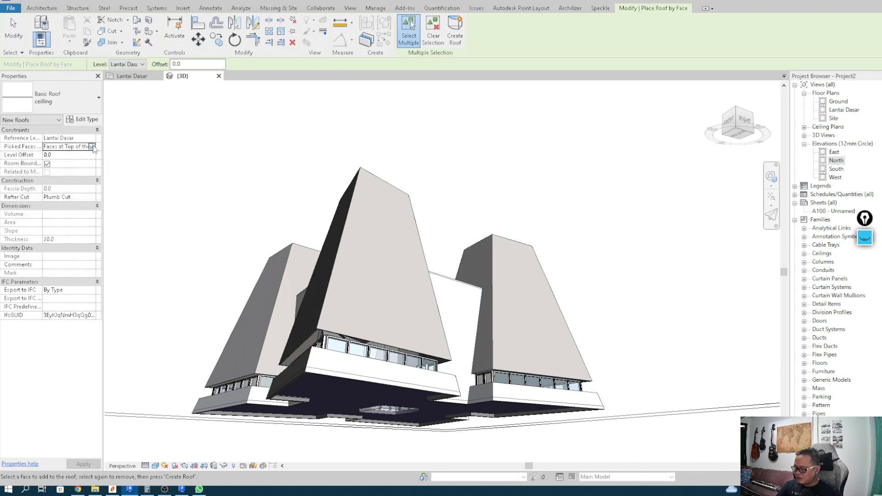
left_click(92, 147)
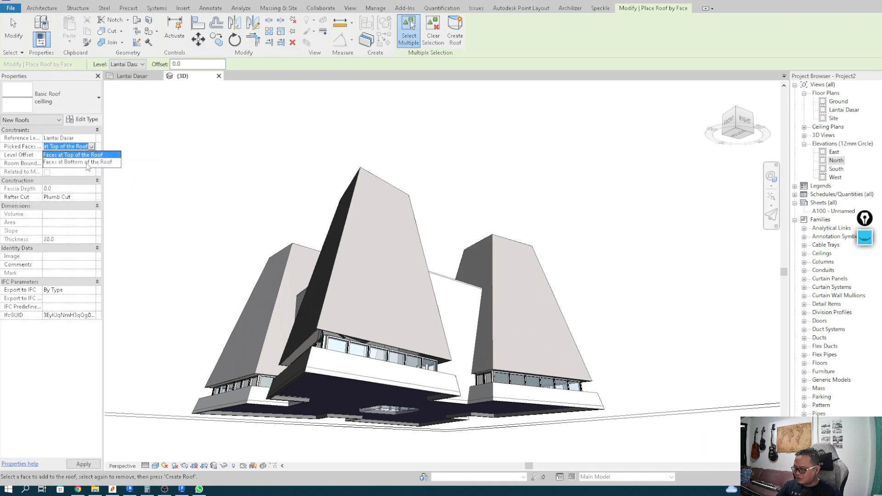
left_click(87, 162)
scroll(322, 307, "up", 3)
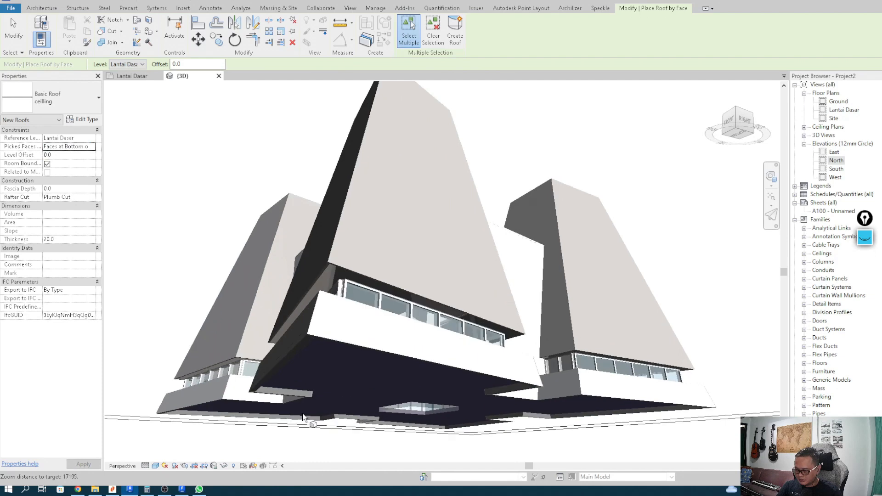
left_click(339, 271)
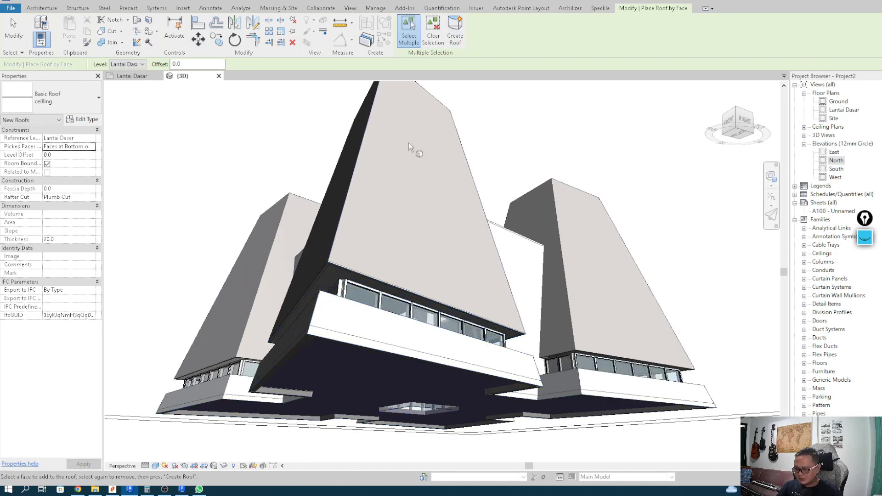
Pick the underside face of a second tower and create the ceilling roof on it.
middle_click_drag(404, 148, 417, 210, "shift")
scroll(393, 317, "up", 8)
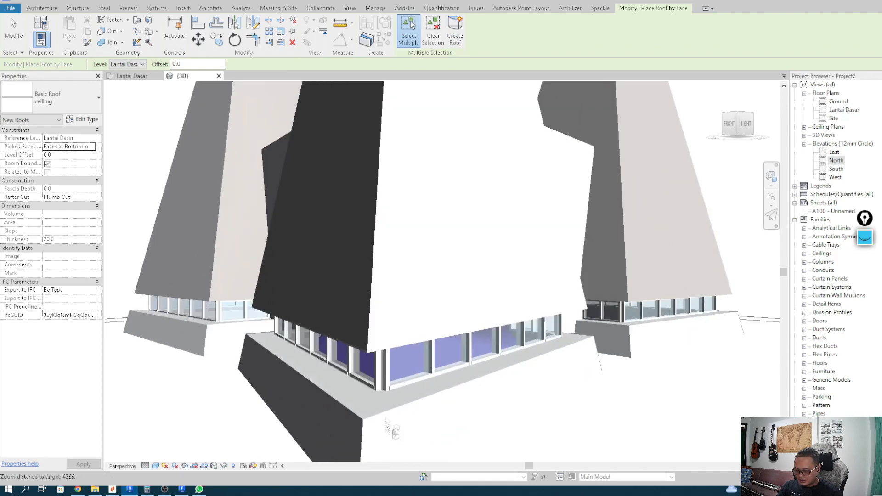
scroll(386, 409, "up", 5)
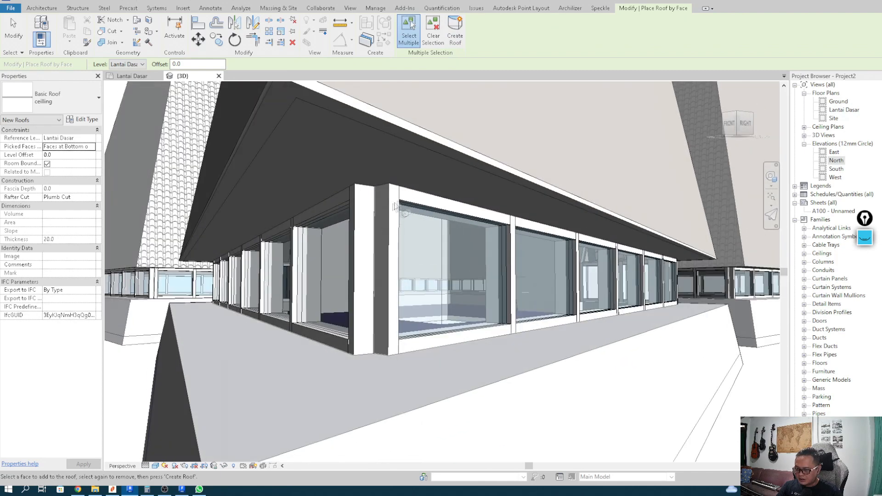
scroll(382, 317, "down", 7)
scroll(669, 304, "up", 5)
scroll(480, 278, "up", 5)
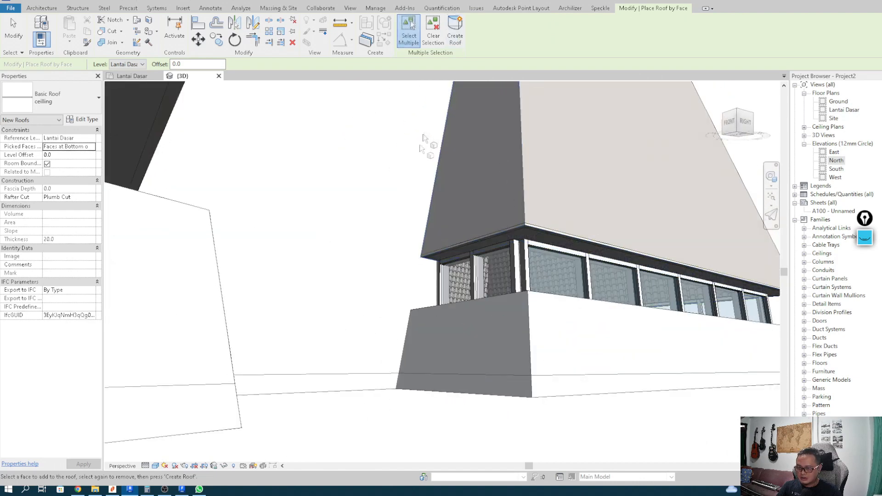
scroll(367, 285, "down", 5)
middle_click_drag(425, 299, 340, 310, "shift")
scroll(469, 328, "up", 8)
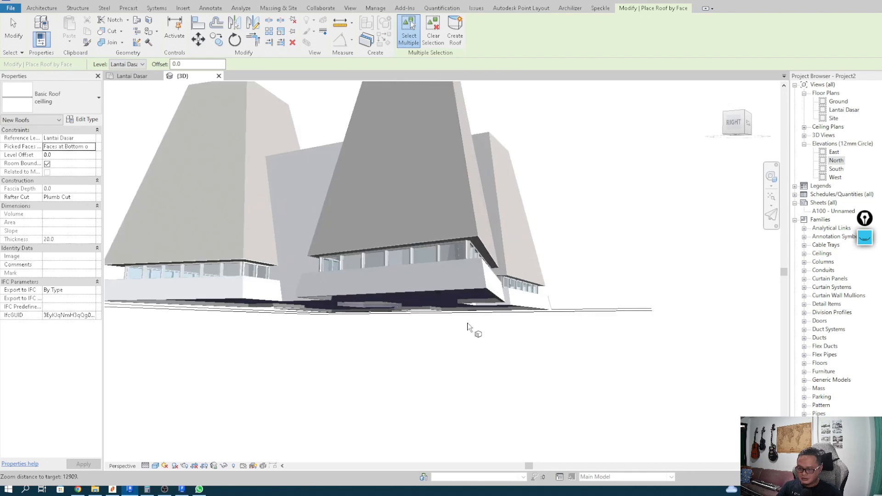
scroll(514, 304, "up", 3)
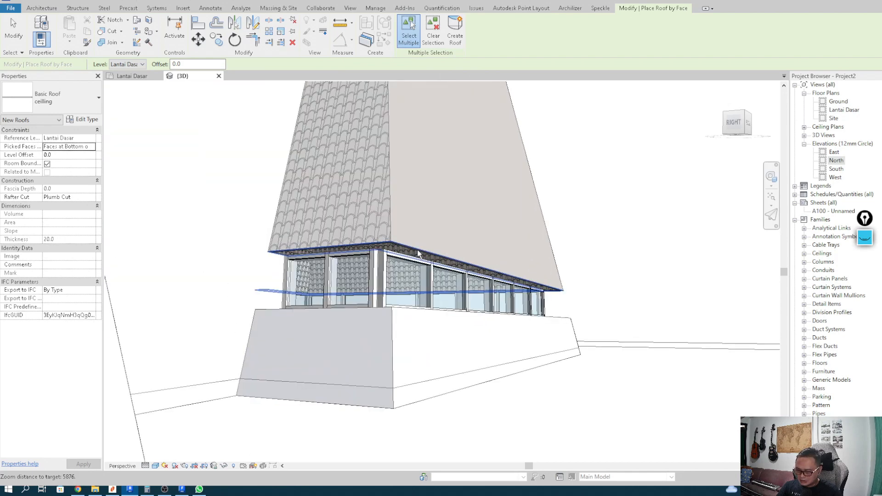
left_click(418, 254)
left_click(459, 39)
Create another ceilling roof on the underside face of a third tower.
scroll(384, 323, "down", 6)
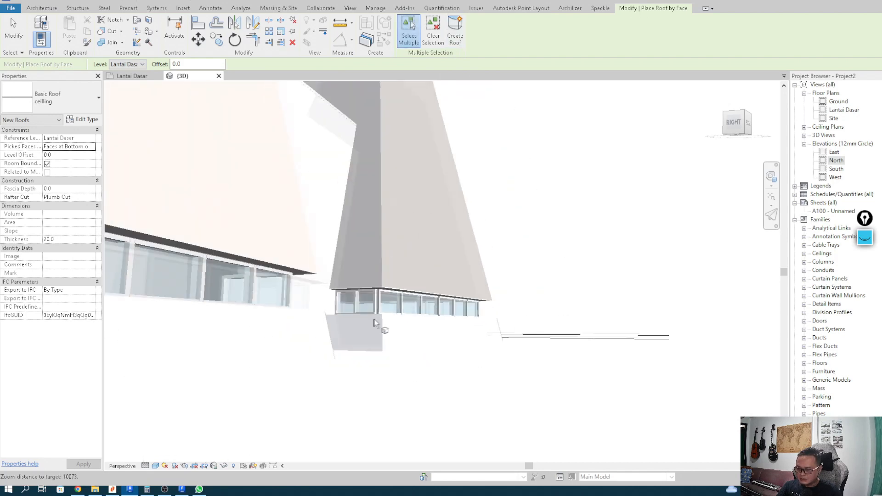
middle_click_drag(394, 325, 161, 338, "shift")
scroll(635, 314, "up", 6)
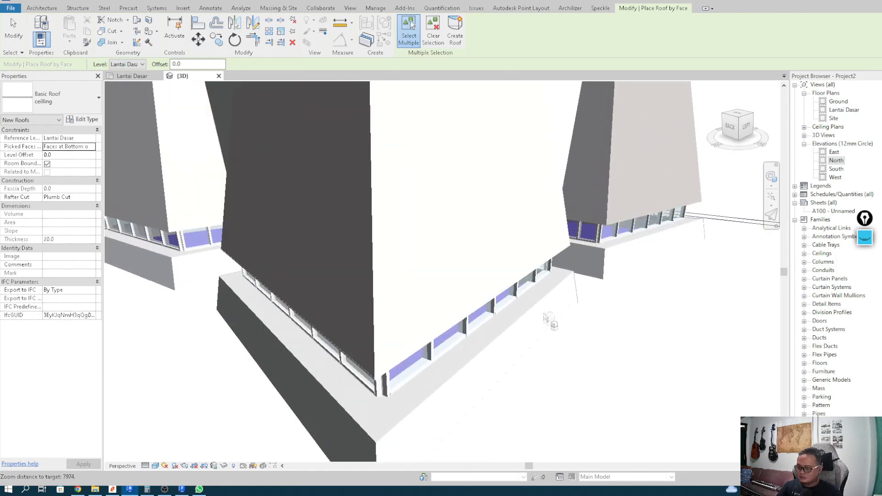
middle_click_drag(546, 318, 505, 260, "shift")
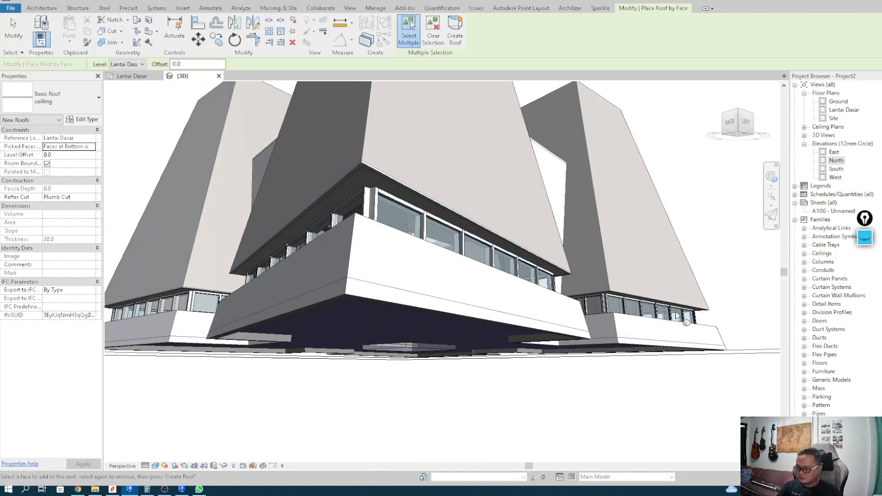
scroll(658, 308, "up", 3)
middle_click_drag(658, 308, 531, 230, "shift")
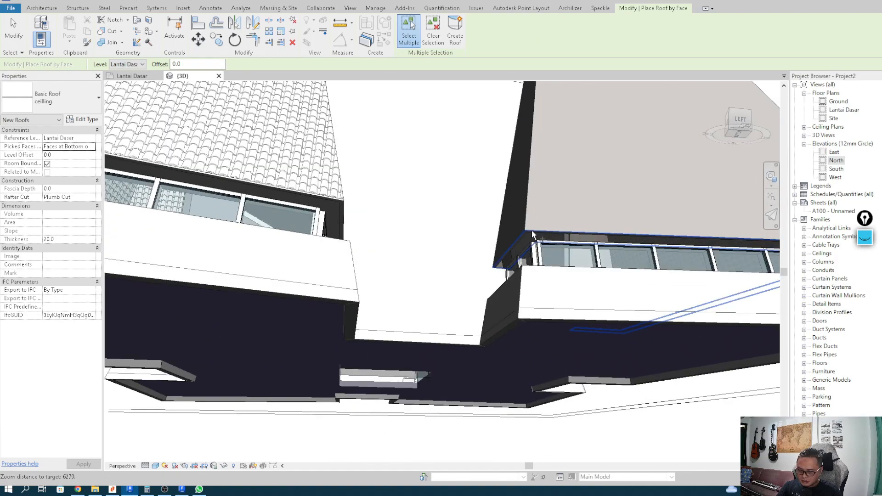
left_click(531, 230)
left_click(458, 48)
Examine the tower undersides and the ceilings from several angles, and end the Roof by Face placement.
scroll(410, 275, "down", 5)
middle_click_drag(410, 283, 327, 299, "shift")
scroll(557, 262, "up", 8)
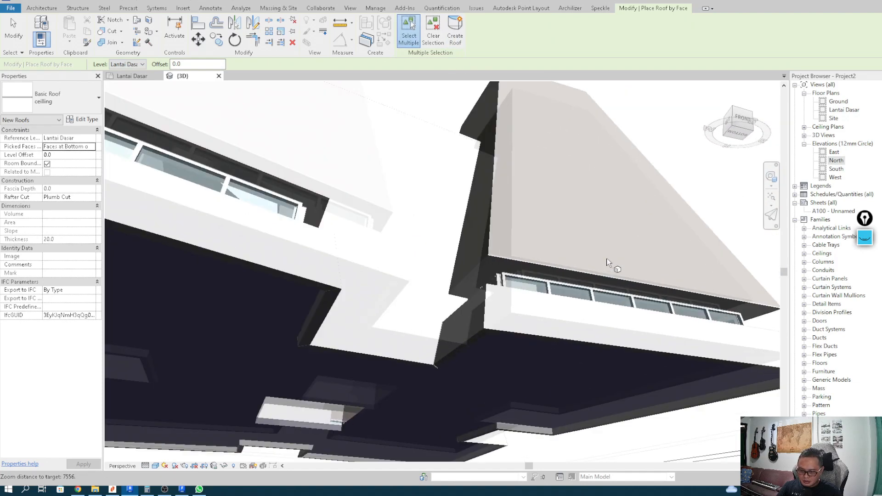
scroll(574, 321, "down", 6)
middle_click_drag(575, 321, 495, 339, "shift")
scroll(595, 287, "up", 4)
middle_click_drag(591, 250, 569, 315, "shift")
scroll(563, 315, "down", 6)
scroll(563, 315, "down", 4)
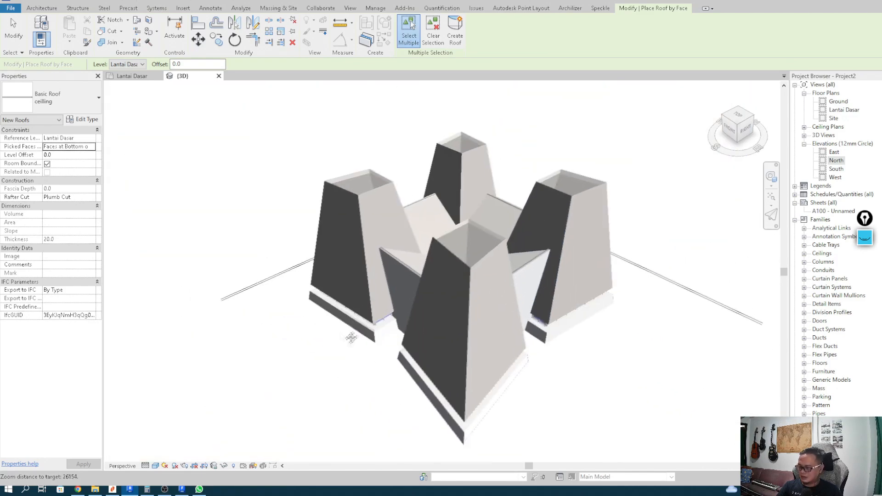
key("Escape")
Switch the mass display to Show Mass by View Settings so the building is shown without its masses.
middle_click_drag(368, 310, 357, 245, "shift")
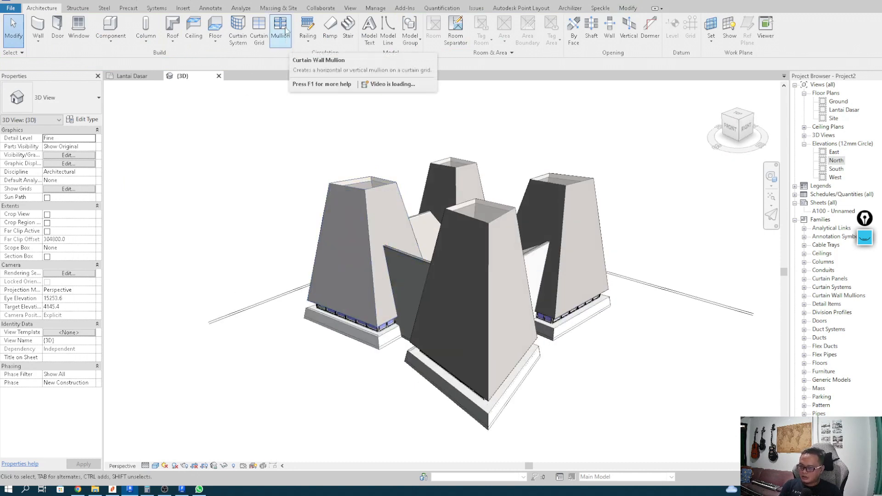
left_click(281, 9)
left_click(58, 30)
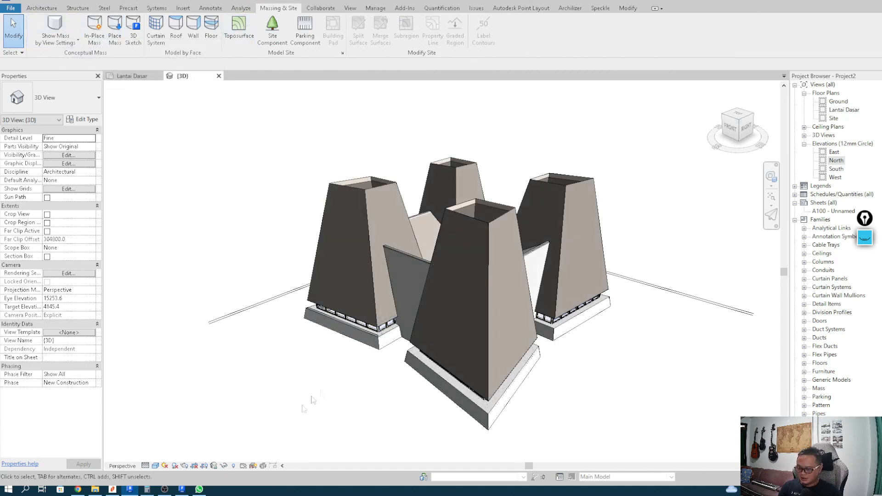
middle_click_drag(275, 414, 489, 341, "shift")
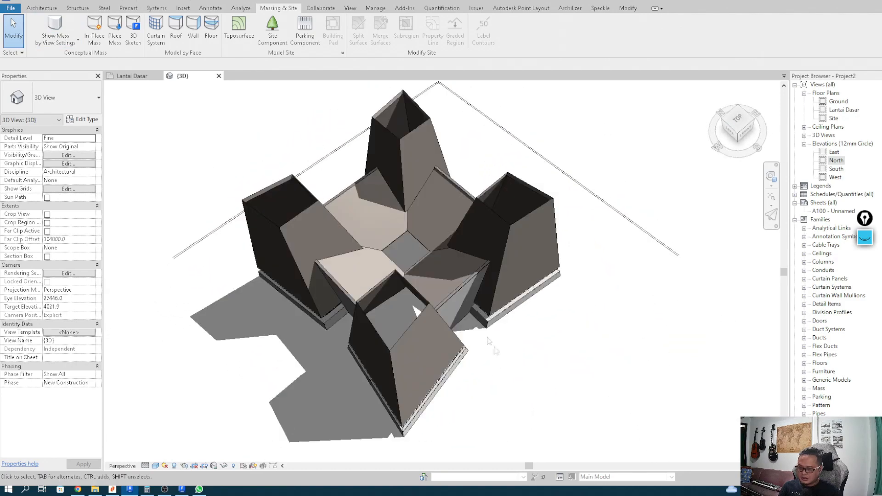
Set the rafter cut of the central Atap roof between the towers to Two Cut - Square.
left_click(443, 250)
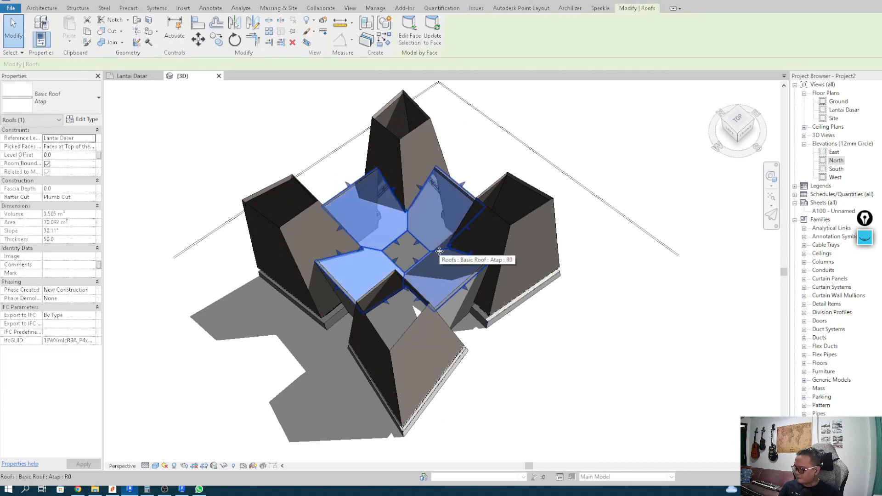
left_click(94, 198)
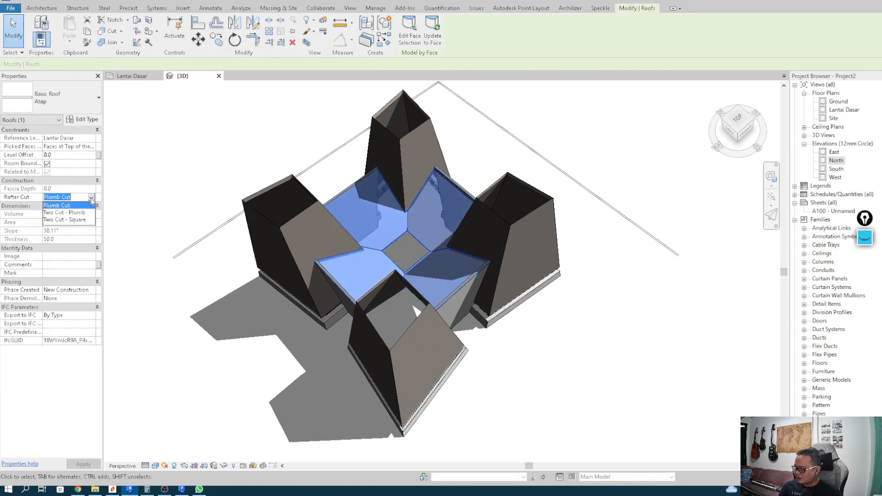
left_click(73, 222)
left_click(578, 379)
middle_click_drag(578, 379, 558, 345, "shift")
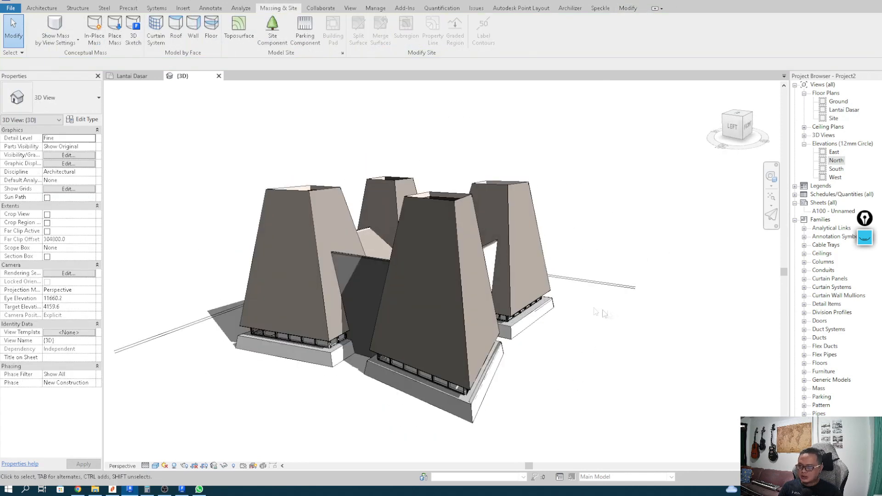
Examine the building outline and wall layout in the Lantai Dasar floor plan.
left_click(132, 76)
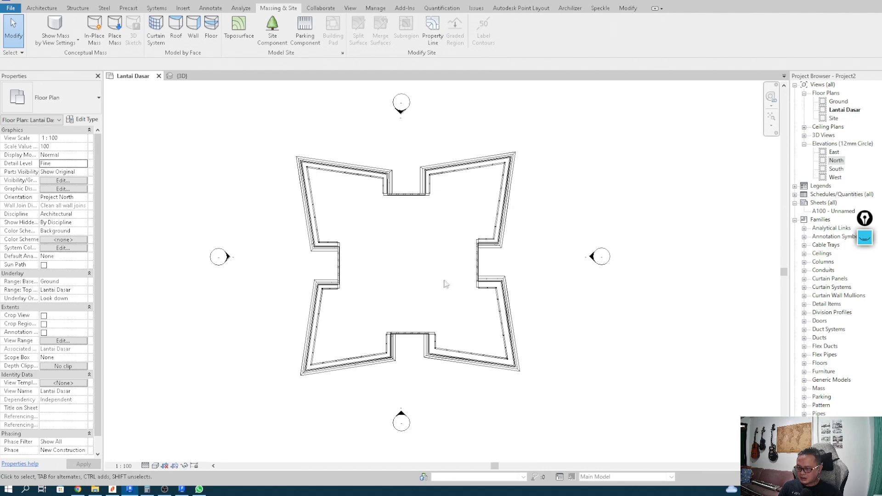
scroll(363, 276, "up", 5)
middle_click_drag(367, 250, 376, 293)
scroll(377, 294, "down", 5)
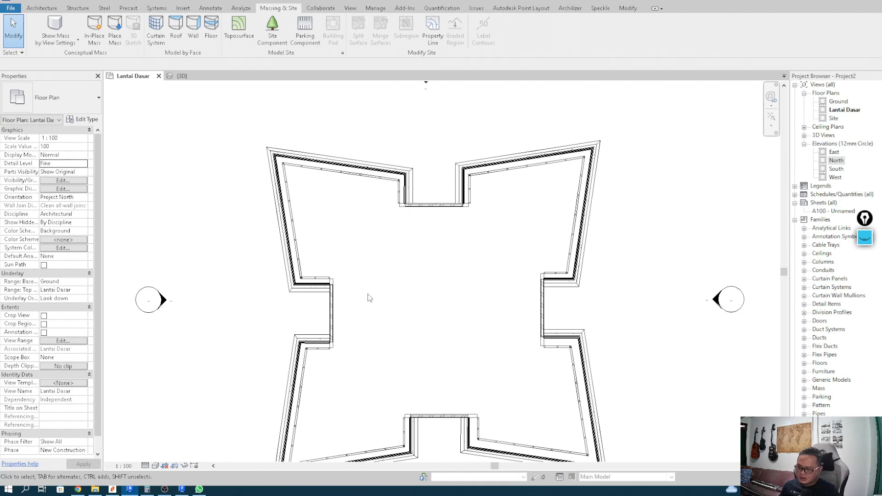
scroll(386, 292, "down", 2)
middle_click_drag(425, 325, 416, 301)
scroll(415, 301, "up", 1)
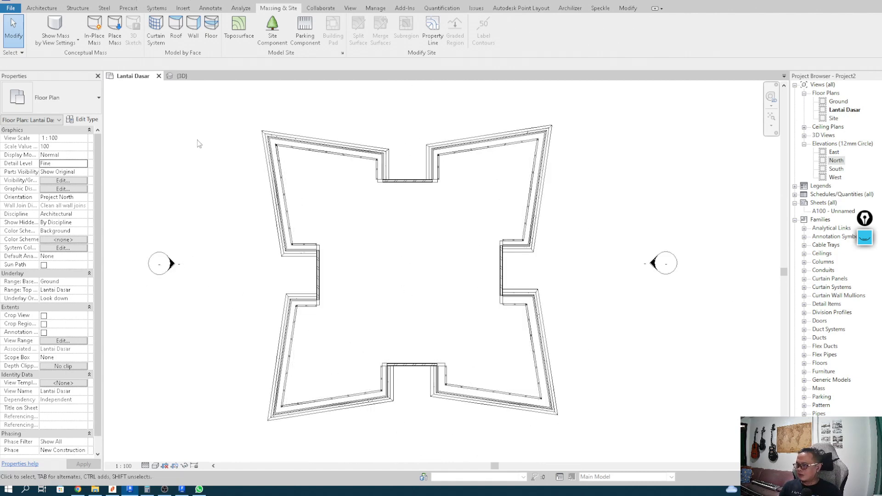
middle_click_drag(434, 240, 425, 239)
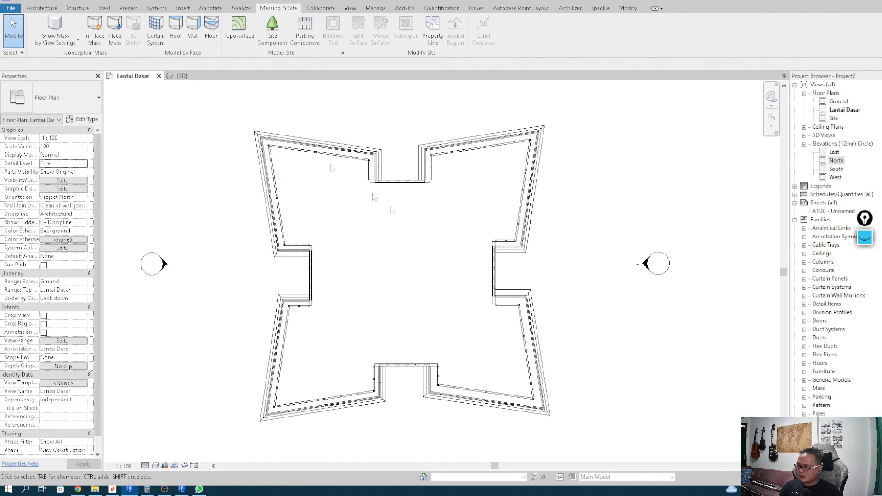
Return to the 3D view and switch the mass display to Show Mass Form and Floors.
left_click(184, 76)
middle_click_drag(566, 365, 451, 195, "shift")
middle_click_drag(467, 163, 492, 349, "shift")
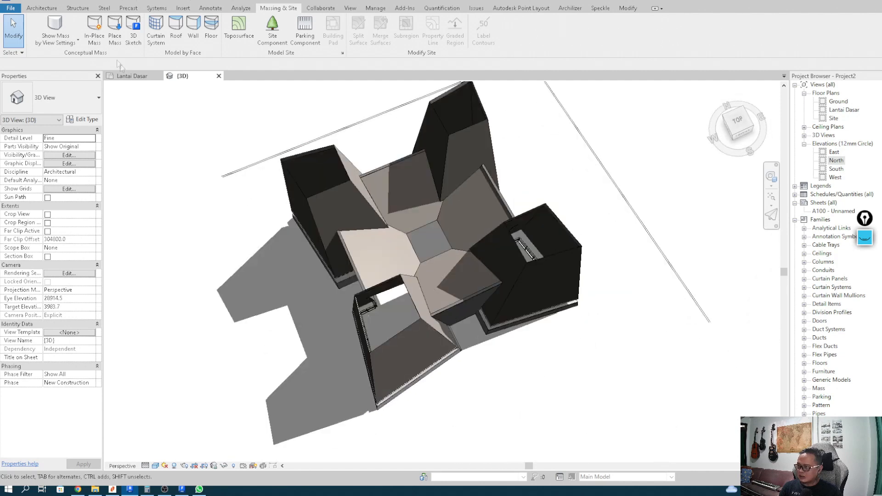
left_click(64, 24)
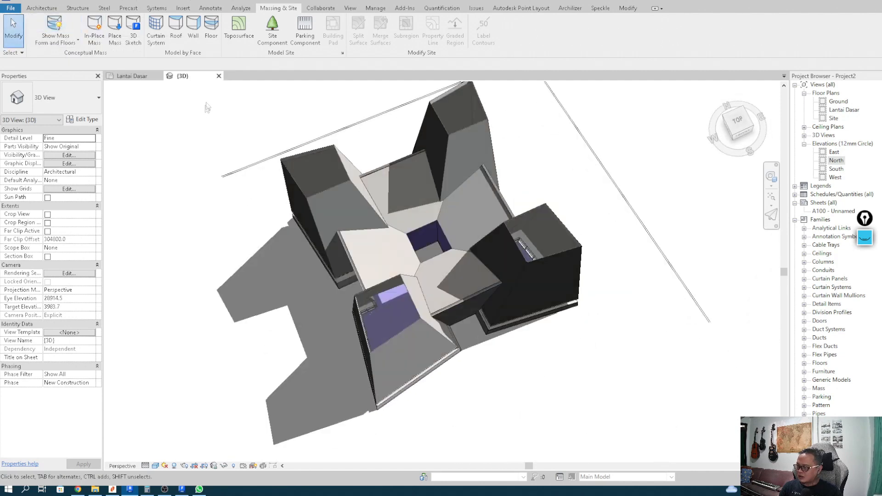
Start a Floor by Face using the floor type Floor-Upper_160mmConc-CorusComFlor51.
left_click(211, 36)
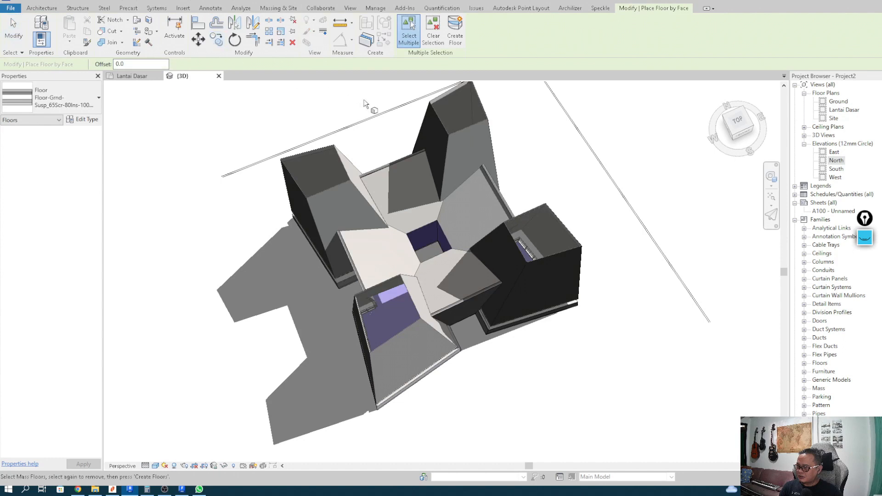
left_click(50, 11)
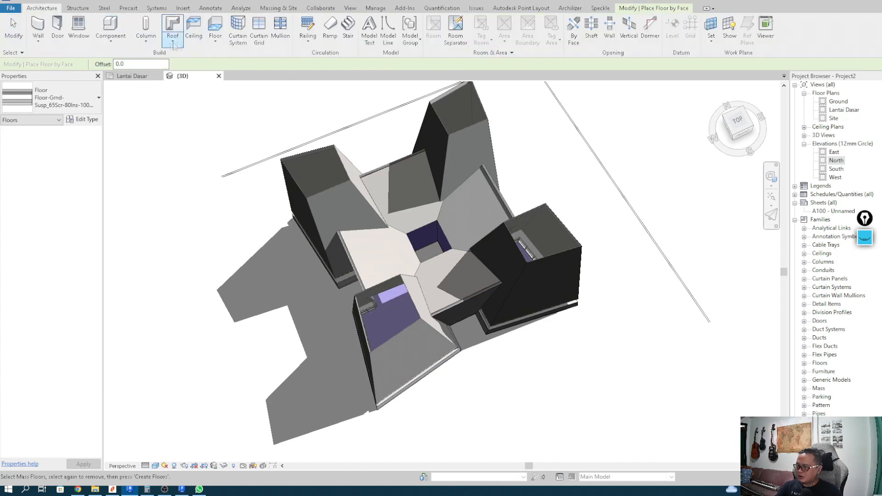
left_click(216, 41)
left_click(232, 95)
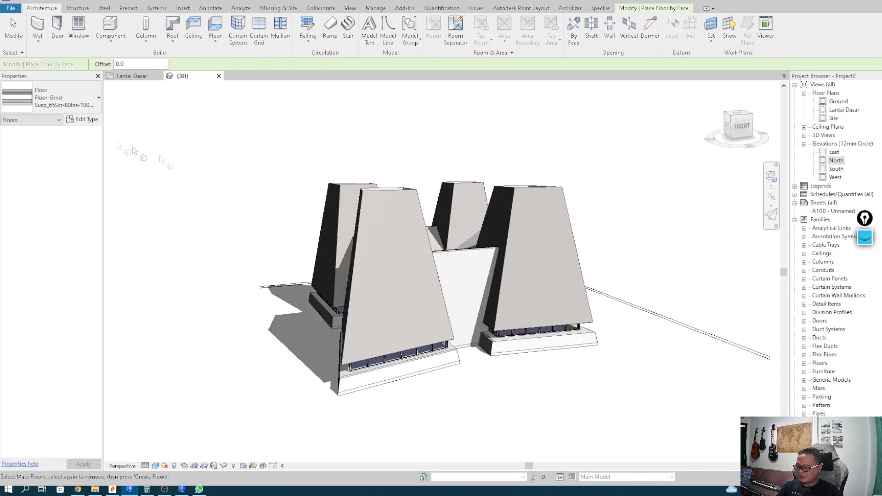
left_click(77, 110)
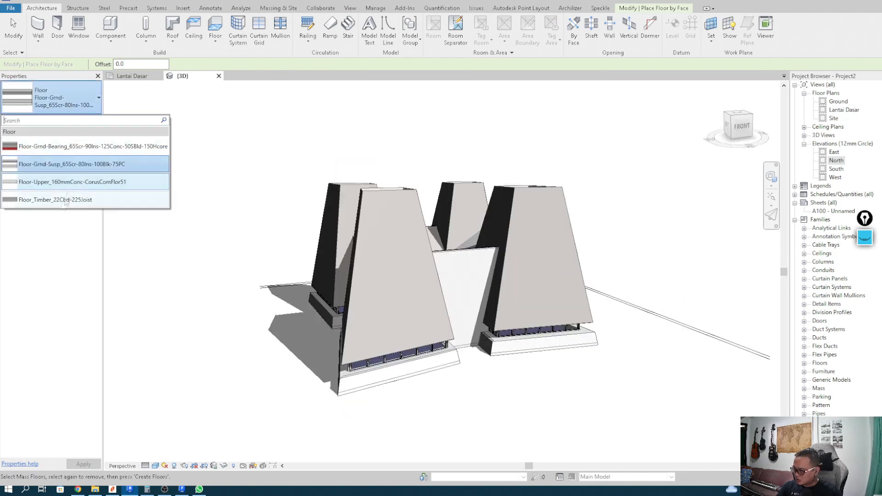
left_click(90, 184)
middle_click_drag(152, 176, 216, 170, "shift")
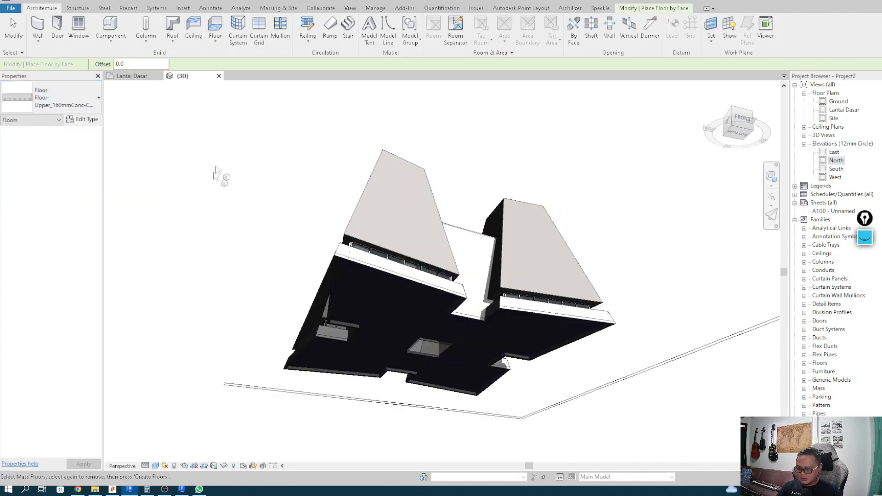
scroll(210, 212, "up", 3)
Duplicate the current floor type under the name Lantai Dasar.
left_click(87, 120)
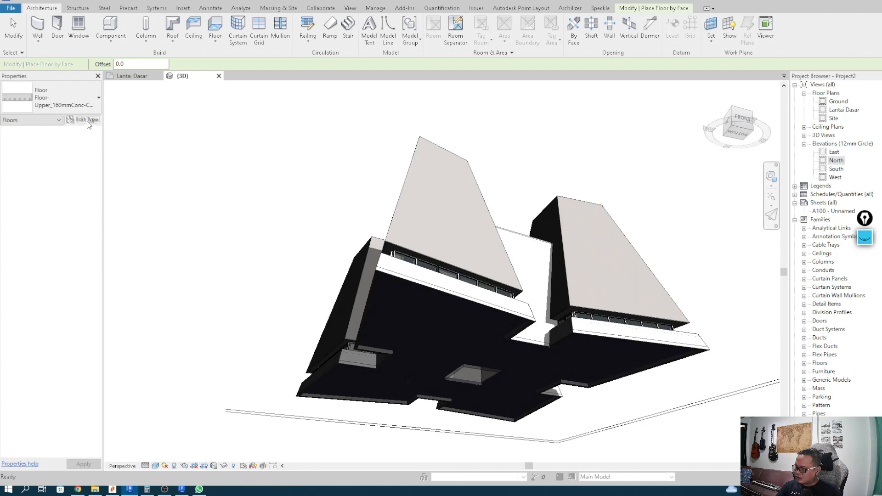
left_click_drag(394, 51, 465, 55)
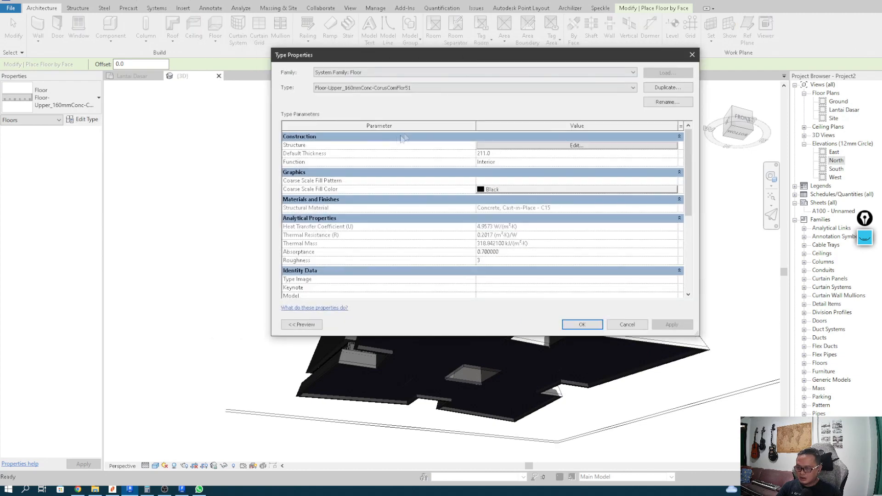
left_click(667, 87)
type("Lantai Dasar")
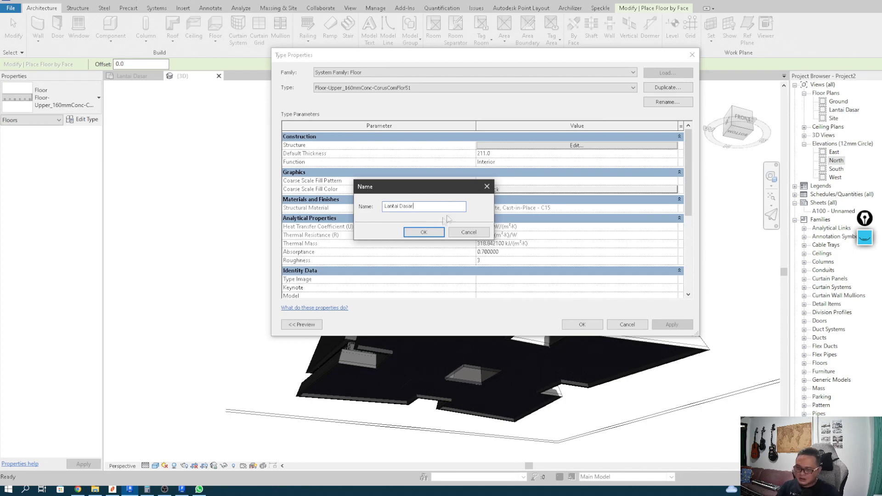
key("Return")
Delete the metal deck layer from the Lantai Dasar floor structure and set the concrete structure layer's thickness to 120 mm.
left_click(515, 147)
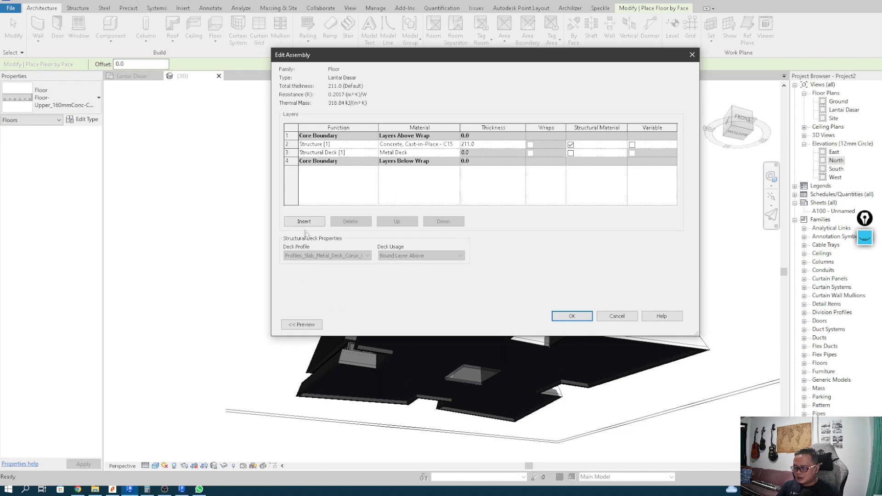
left_click(302, 324)
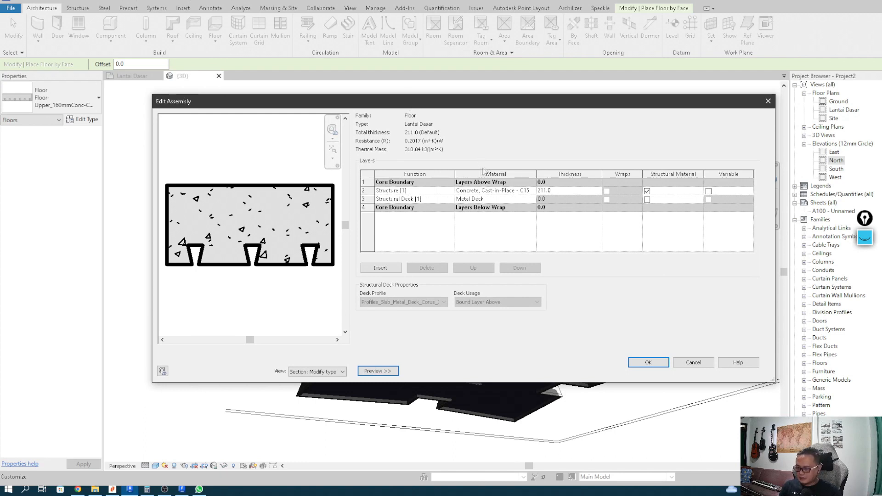
left_click(520, 198)
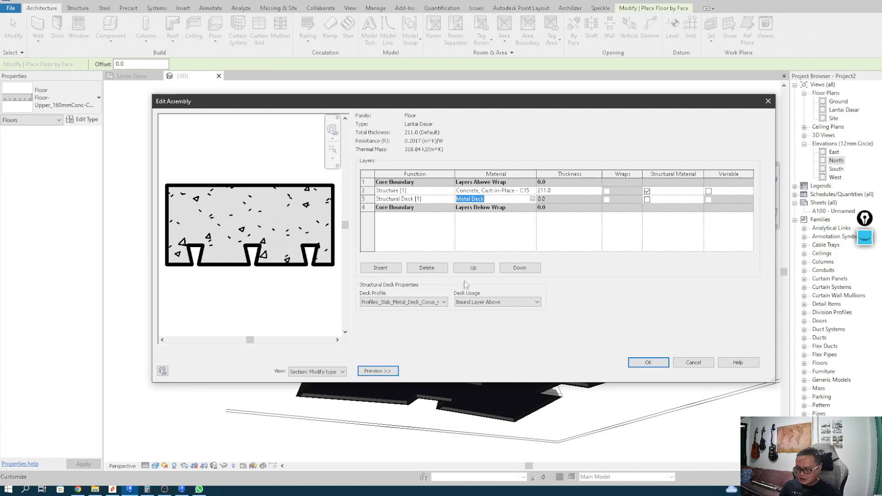
left_click(426, 268)
left_click(561, 190)
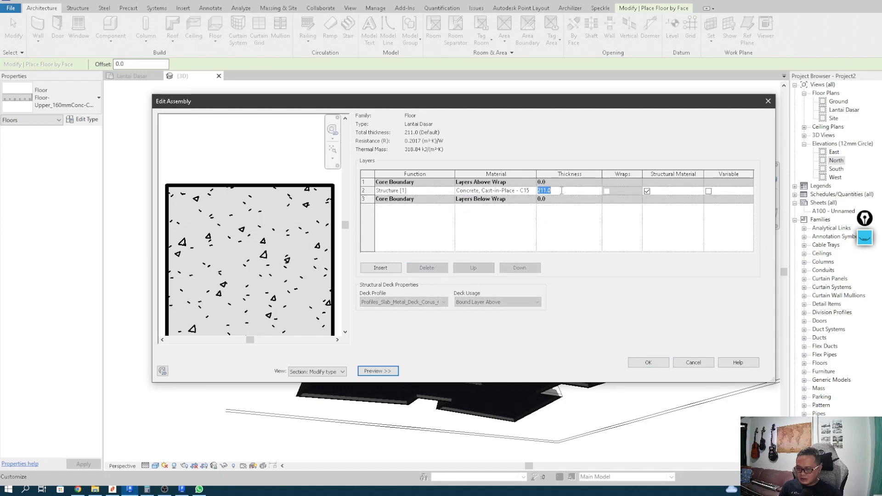
left_click(563, 217)
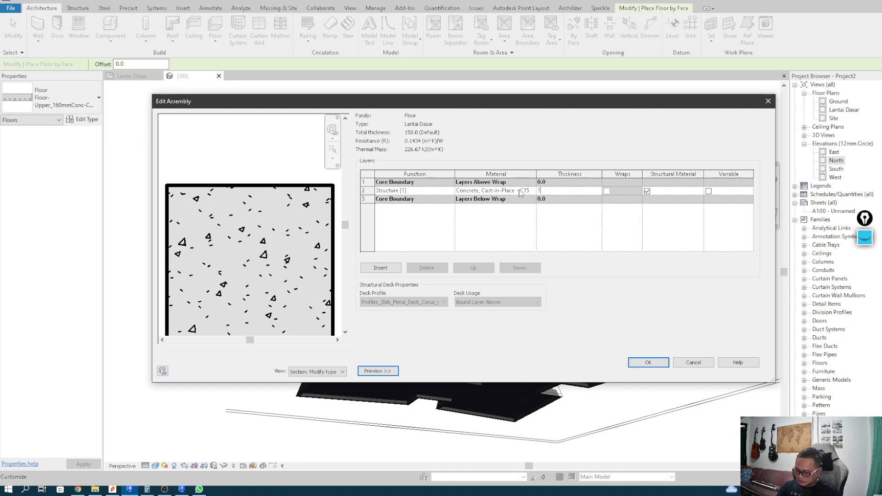
type("0")
key("Return")
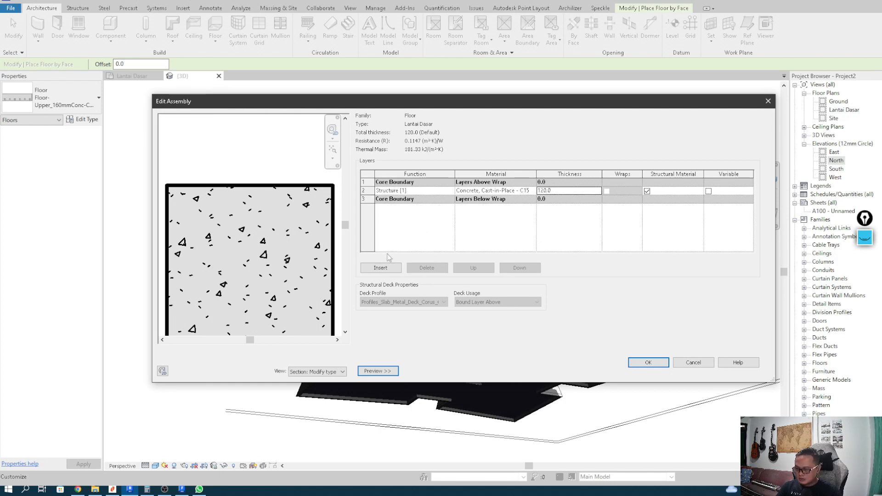
Insert a new layer above the upper core boundary of the floor structure and set its function to Substrate [2].
left_click(383, 268)
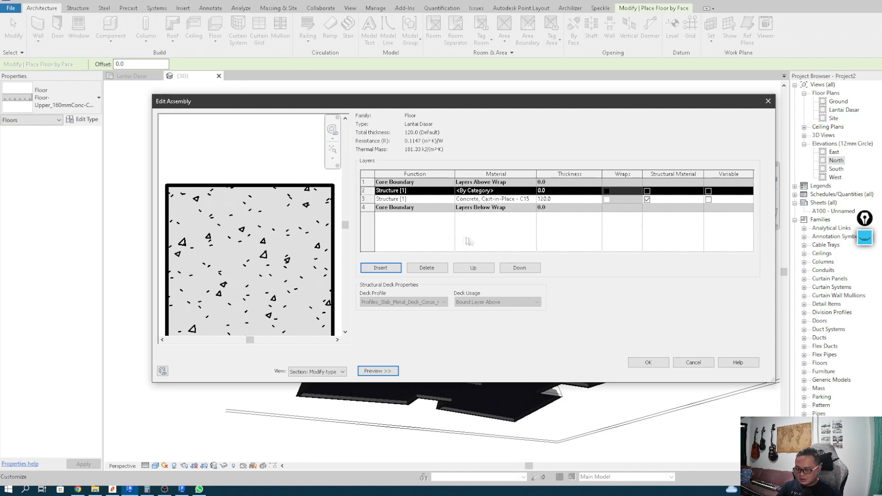
left_click(479, 269)
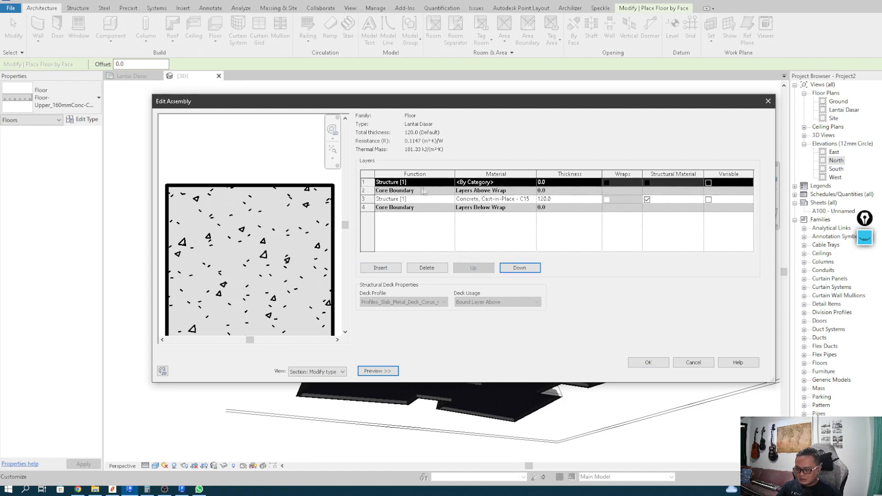
left_click(450, 182)
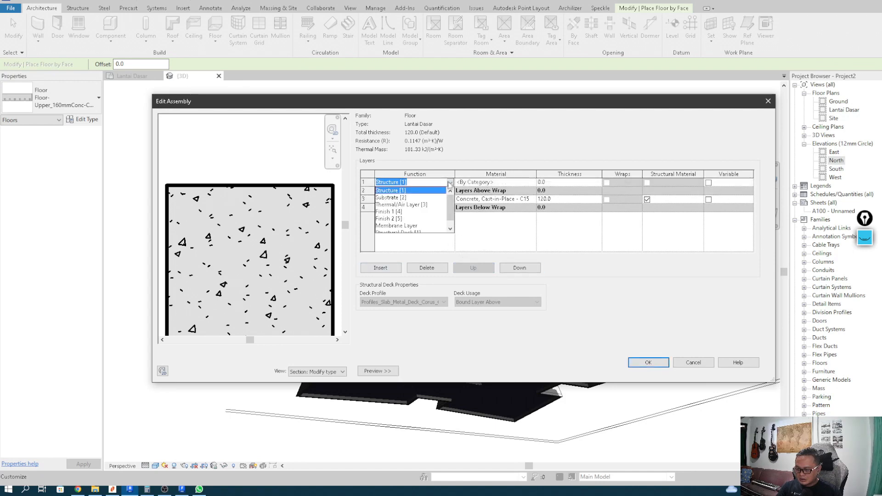
left_click(396, 212)
left_click(450, 183)
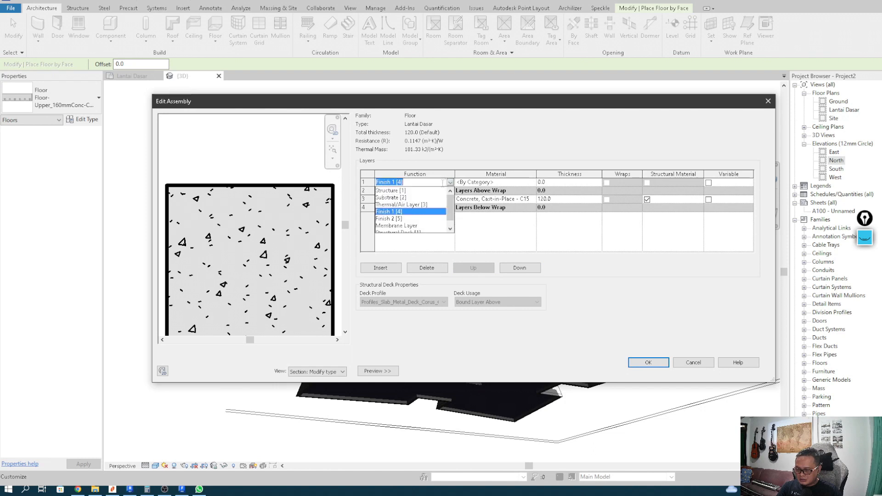
left_click(398, 198)
Assign the Concrete, Sand/Cement Screed material to the Substrate [2] layer and set its thickness to 30 mm.
left_click(511, 183)
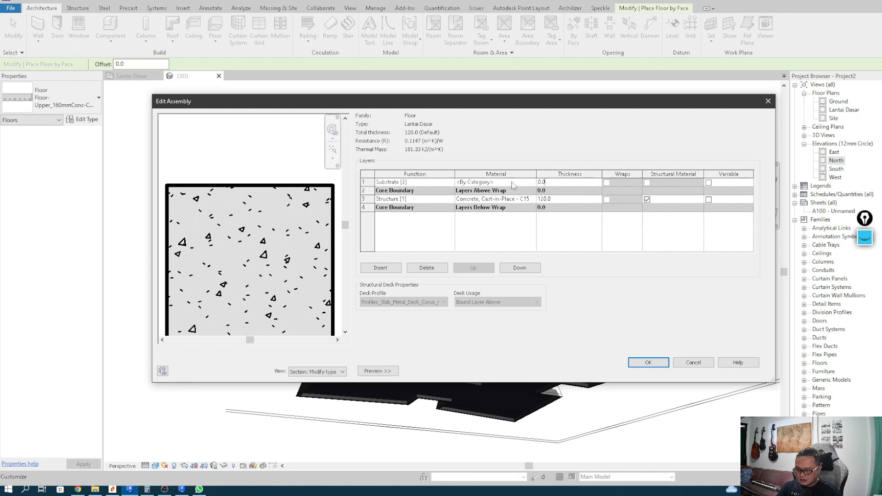
left_click(532, 182)
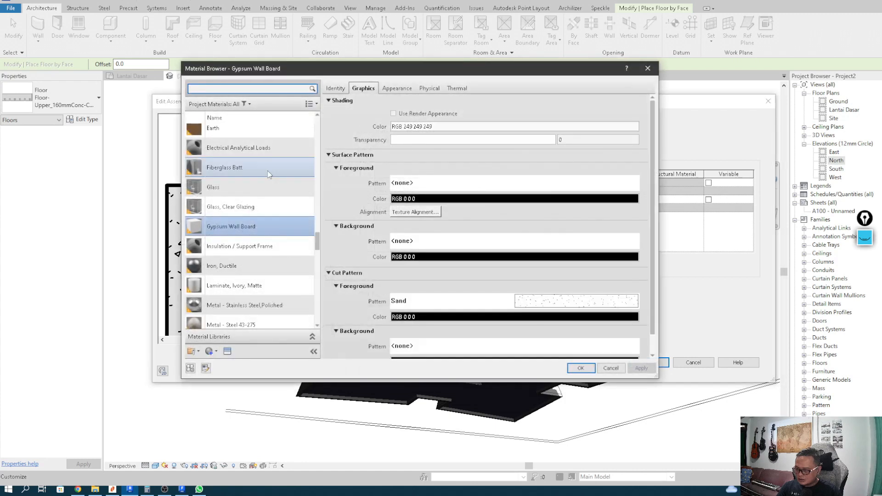
left_click(246, 88)
type("screed")
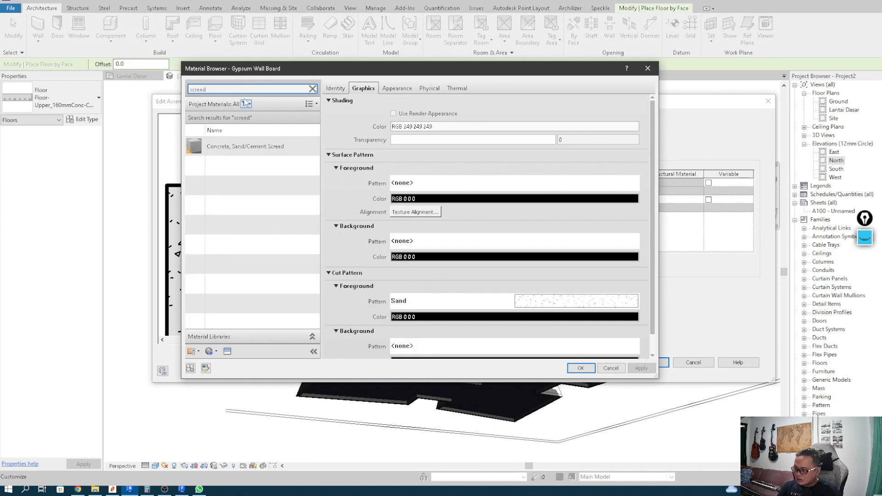
left_click(254, 138)
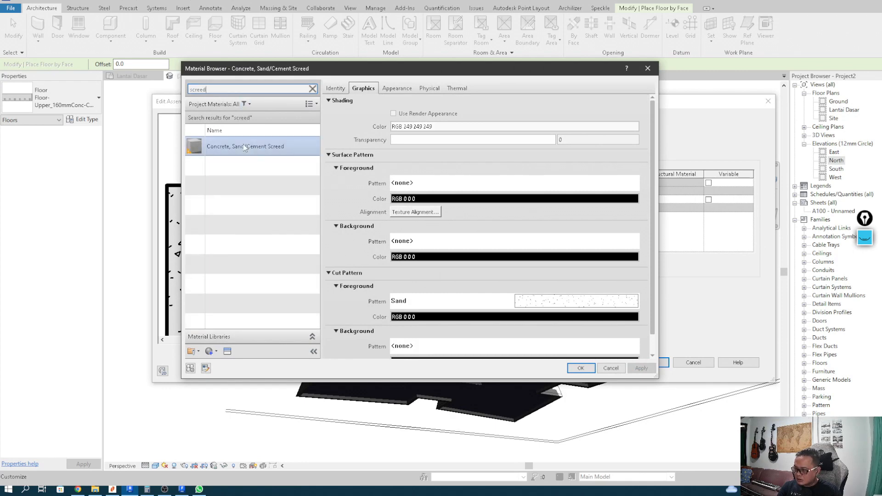
left_click(578, 368)
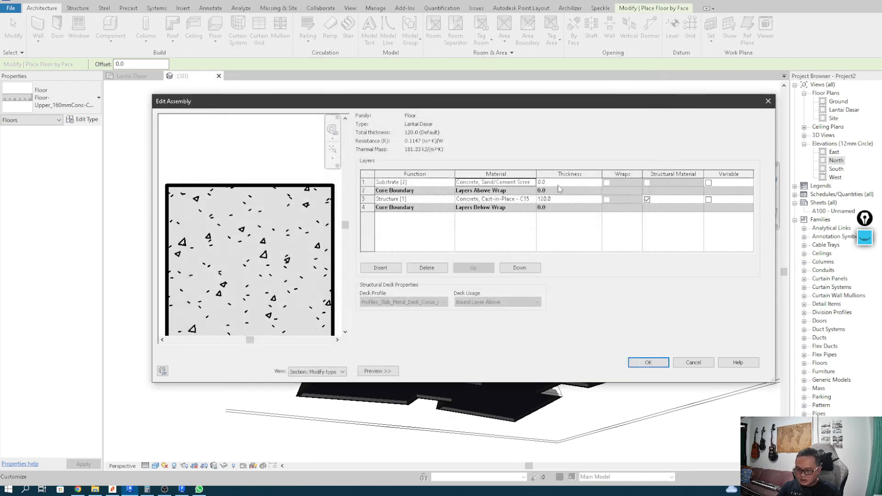
left_click(557, 184)
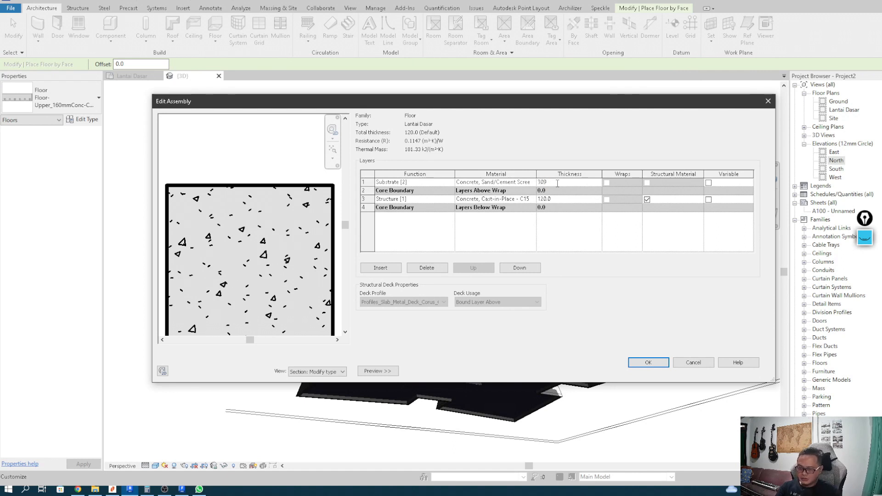
left_click(549, 237)
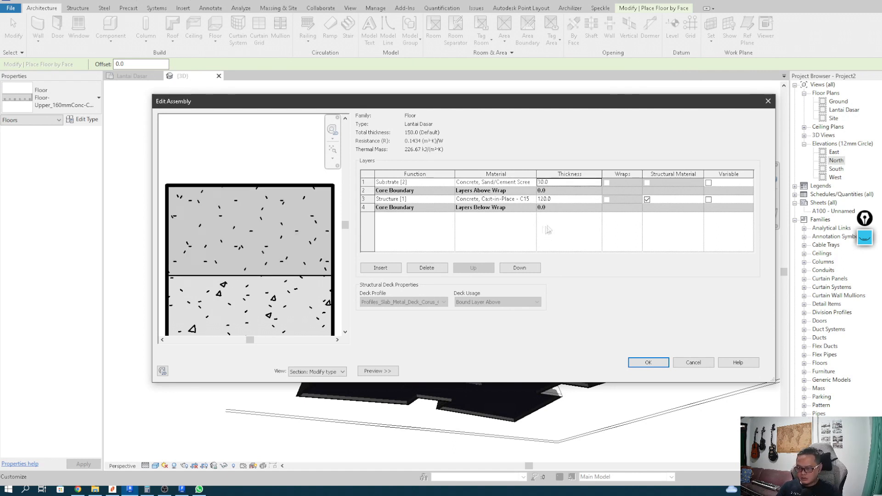
Insert a new layer above the screed, set its function to Finish 1 [4], and open its material selection.
left_click(381, 268)
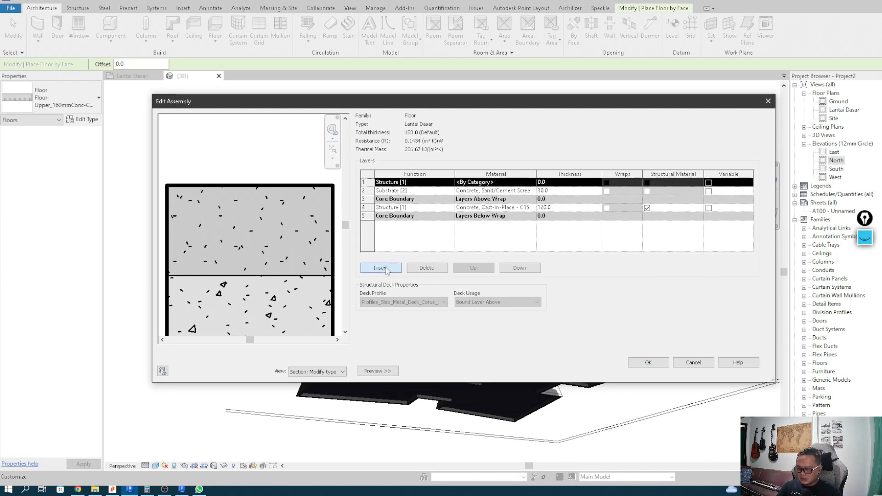
left_click(454, 183)
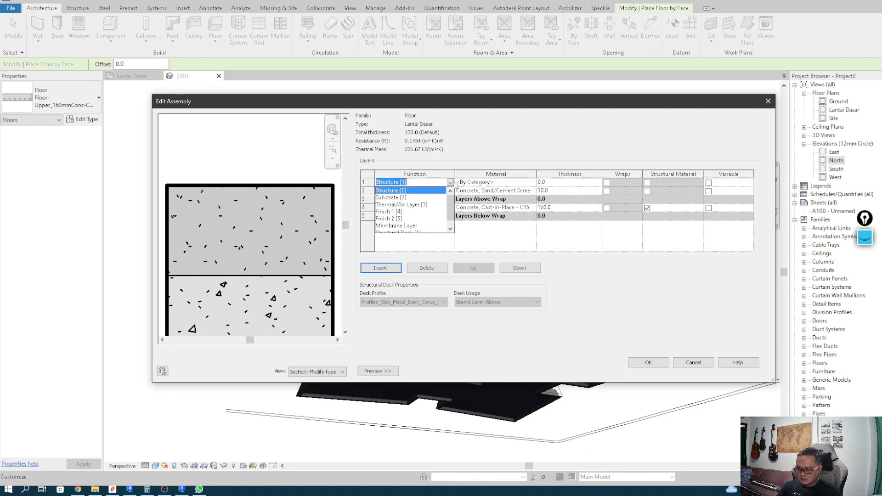
left_click(391, 212)
left_click(531, 183)
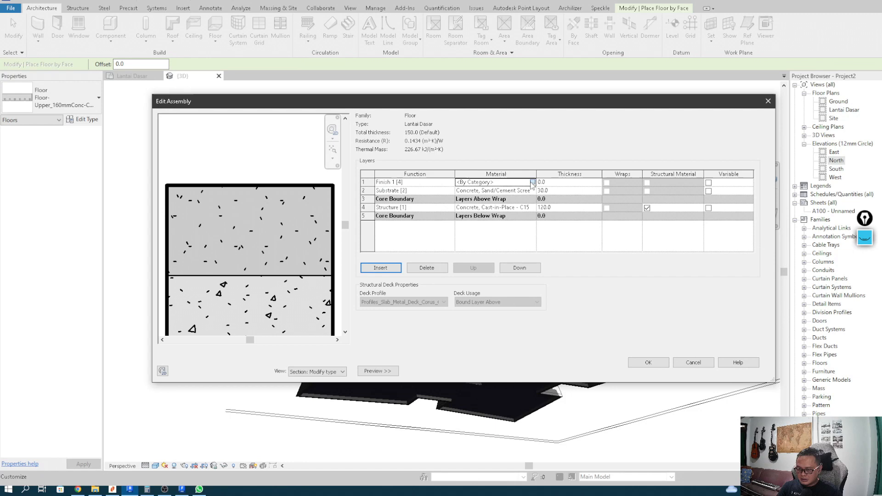
left_click(532, 182)
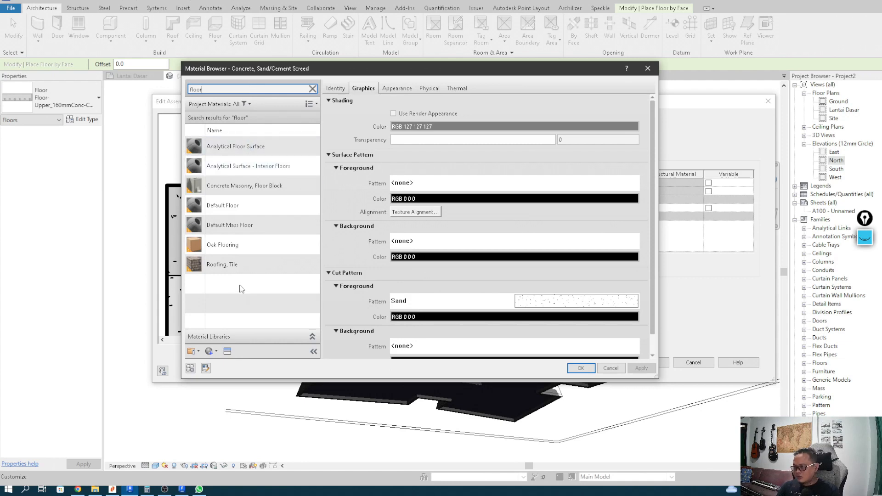
Replace the floor search in the project materials with a search for ceramic.
key("BackSpace")
key("BackSpace")
key("BackSpace")
key("BackSpace")
key("BackSpace")
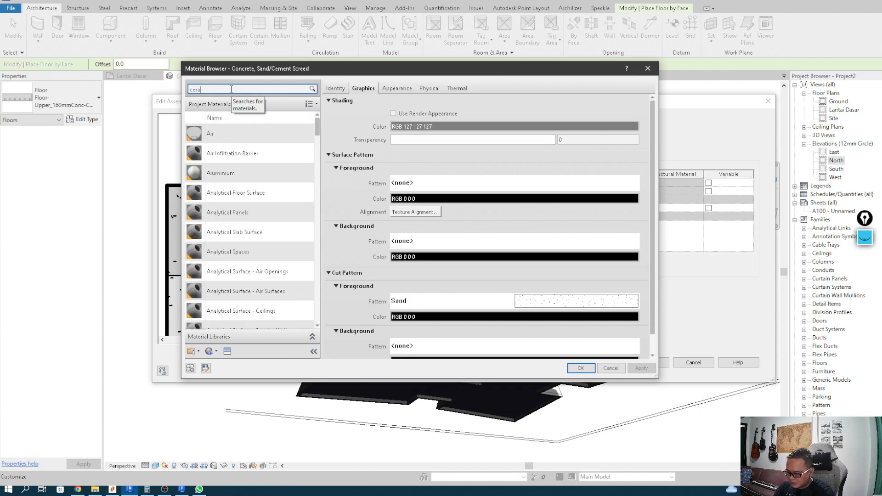
left_click_drag(231, 89, 173, 90)
Create a new material and rename it Keramik 01.
left_click(216, 352)
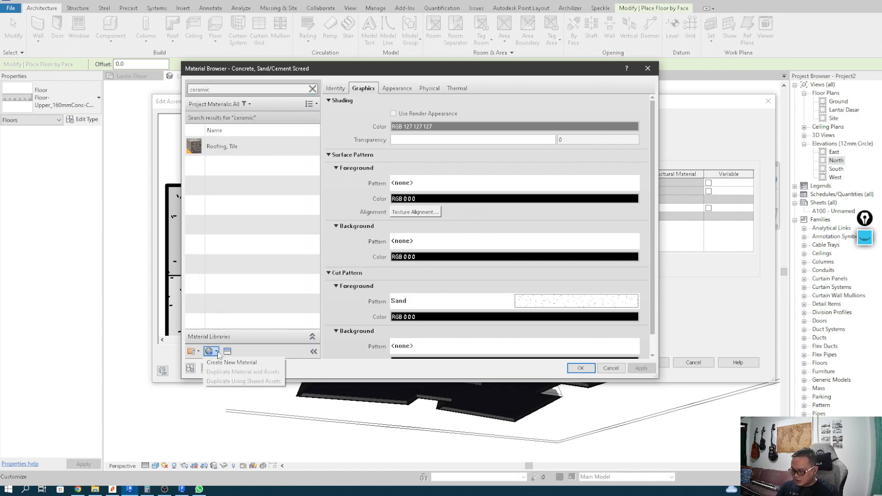
left_click(232, 363)
right_click(226, 223)
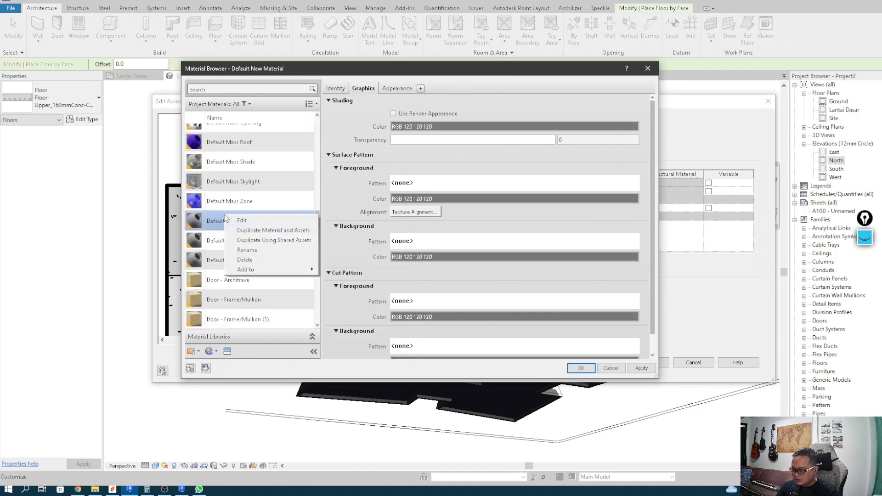
left_click(248, 250)
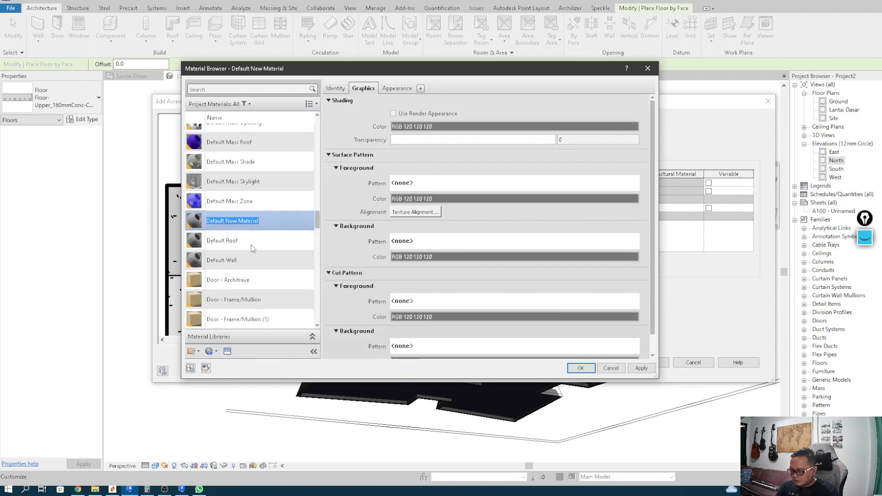
type("Keramik 01")
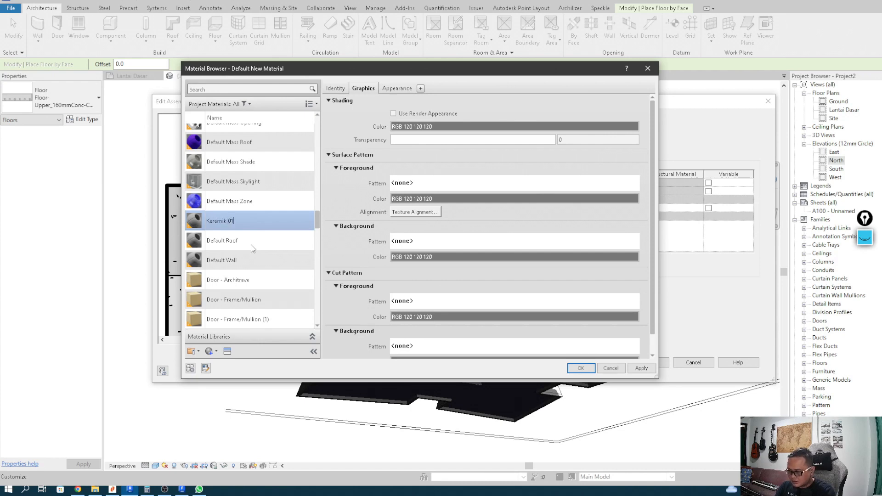
key("Return")
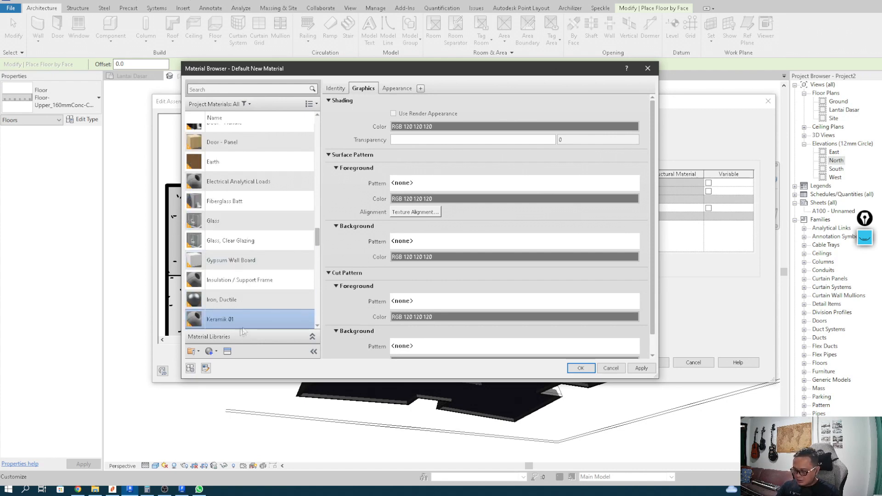
Open the Asset Browser for the Keramik 01 material and search for ceramic assets.
left_click(227, 351)
left_click_drag(531, 36, 659, 32)
left_click(581, 41)
type("ceramic")
key("Return")
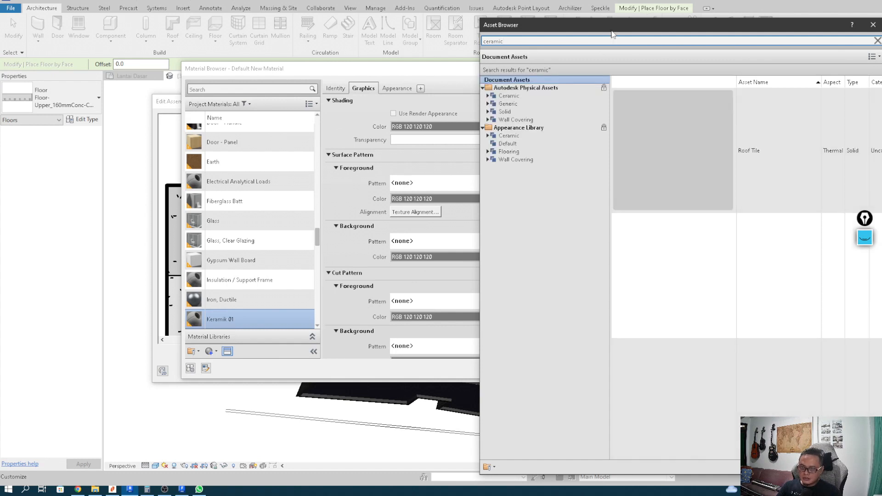
left_click_drag(610, 32, 582, 26)
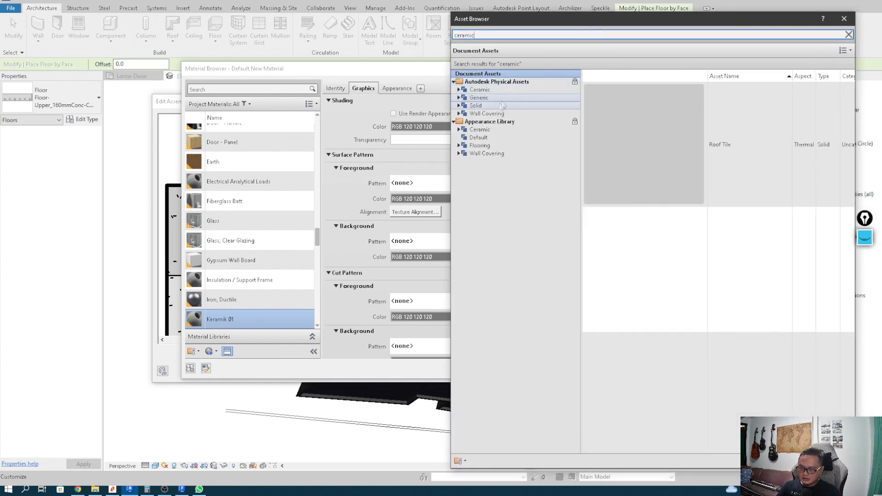
Examine the Flooring and Ceramic assets of the Appearance Library for a suitable floor tile.
left_click(480, 145)
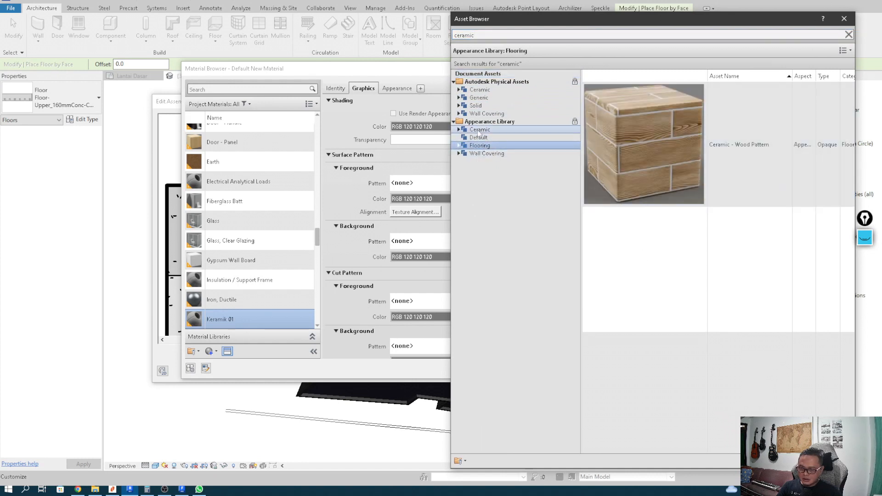
left_click(480, 129)
scroll(629, 215, "down", 5)
scroll(642, 212, "down", 15)
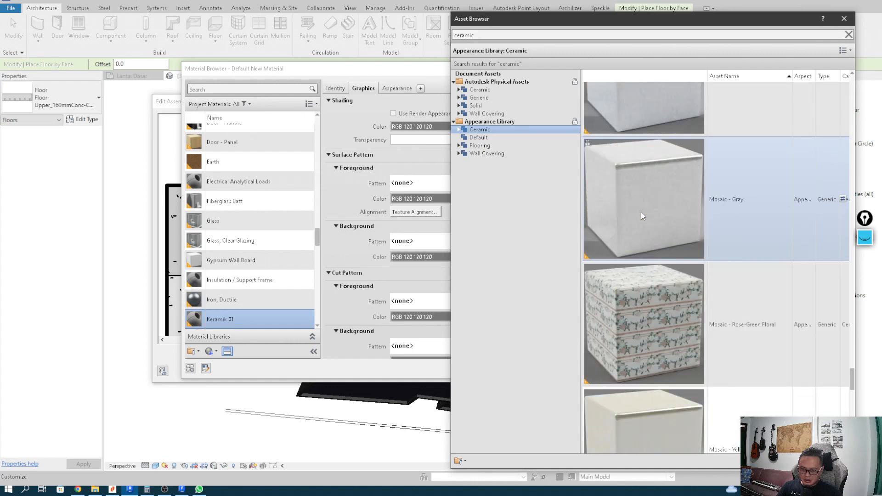
scroll(641, 211, "down", 10)
scroll(641, 211, "down", 6)
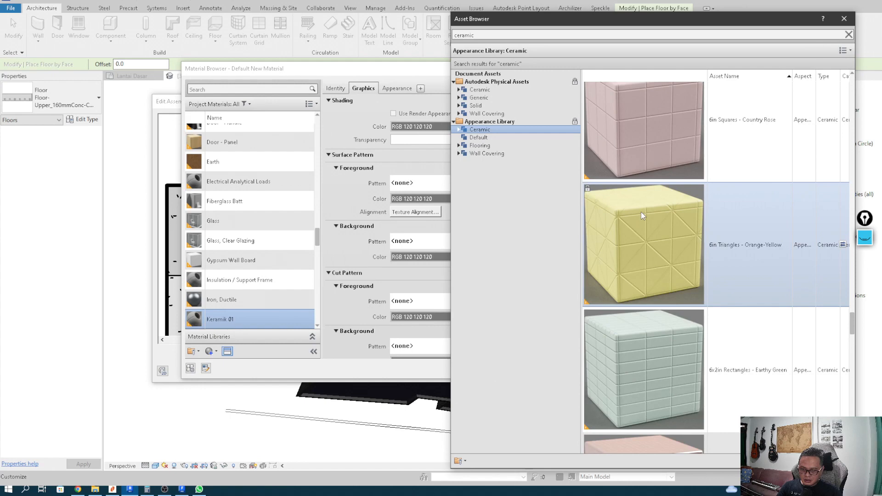
scroll(641, 211, "down", 6)
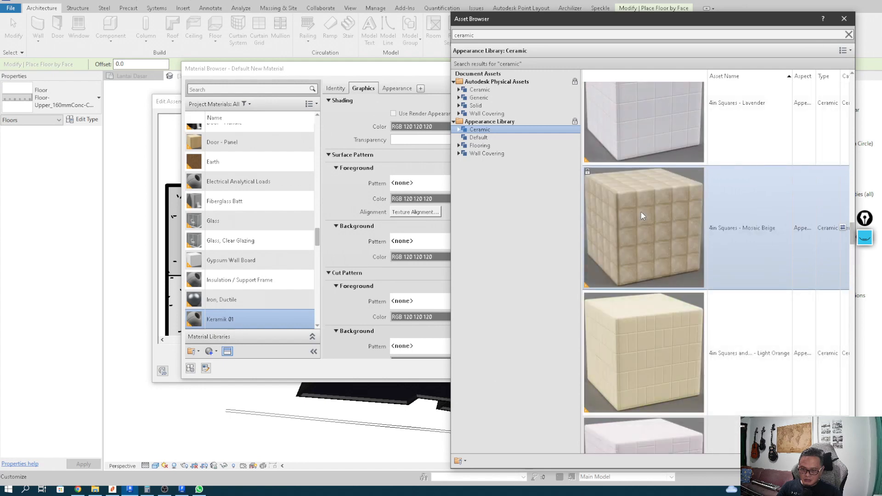
scroll(641, 211, "up", 8)
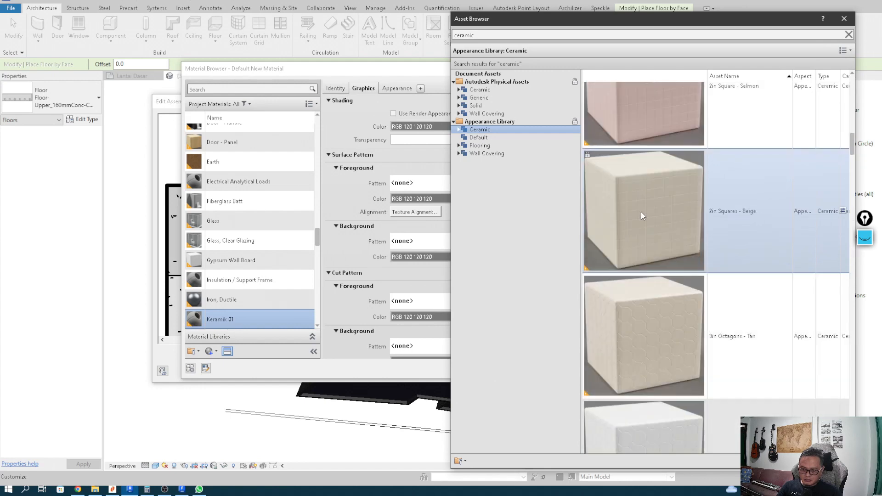
scroll(641, 211, "up", 6)
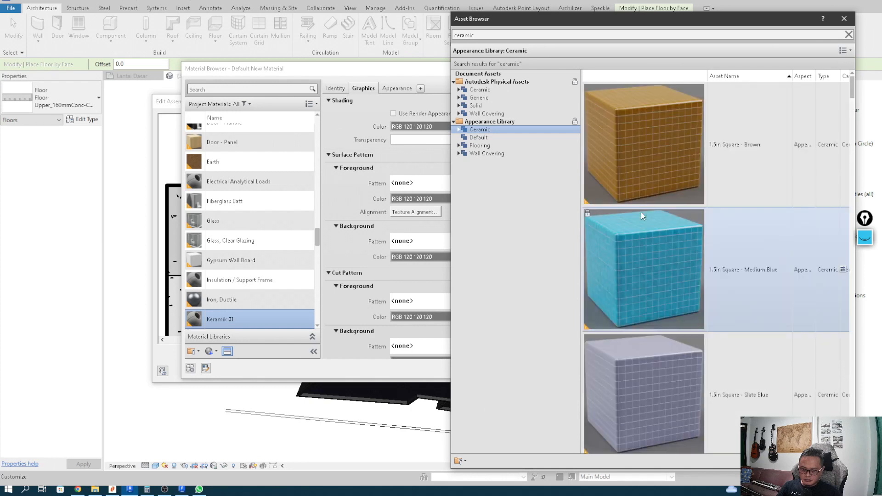
scroll(641, 212, "down", 10)
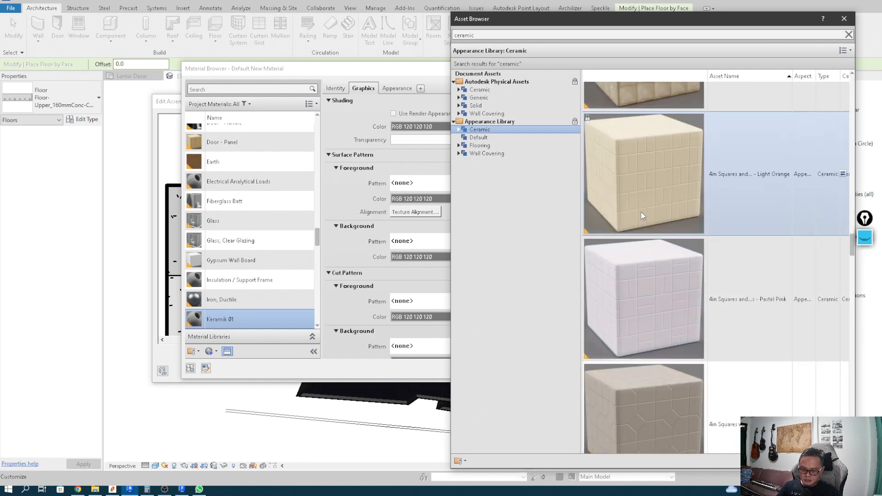
scroll(641, 211, "down", 5)
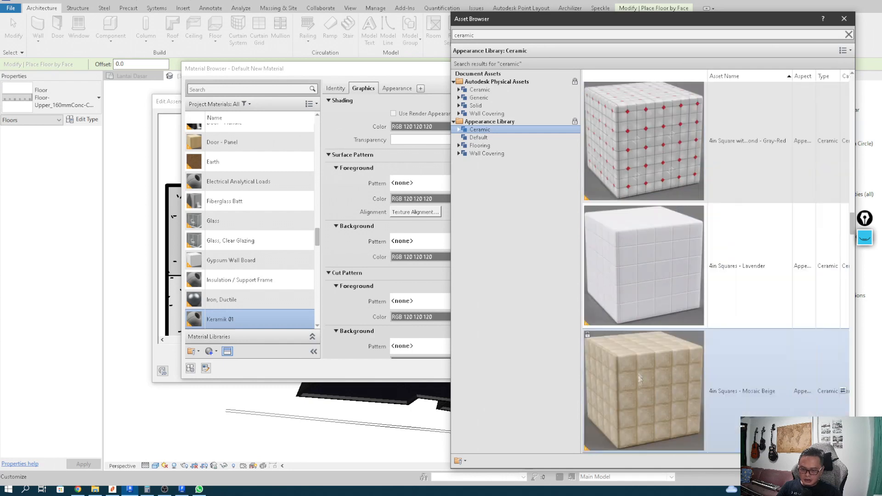
Apply the 4in Squares - Mosaic Beige appearance to Keramik 01 and assign that material to the Finish 1 [4] layer.
left_click(844, 391)
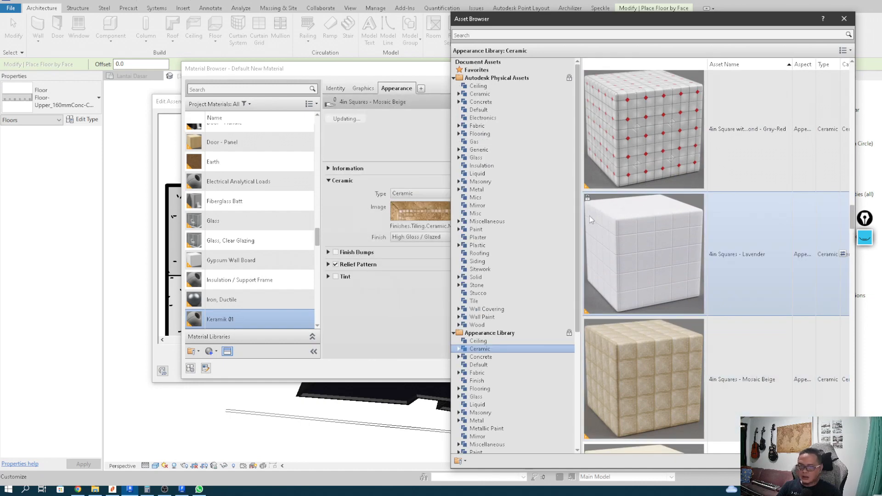
left_click_drag(627, 24, 595, 16)
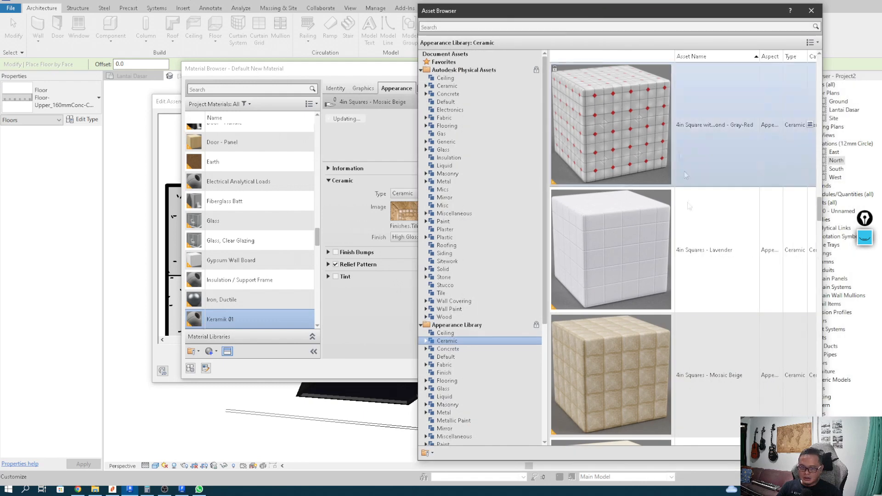
left_click(810, 376)
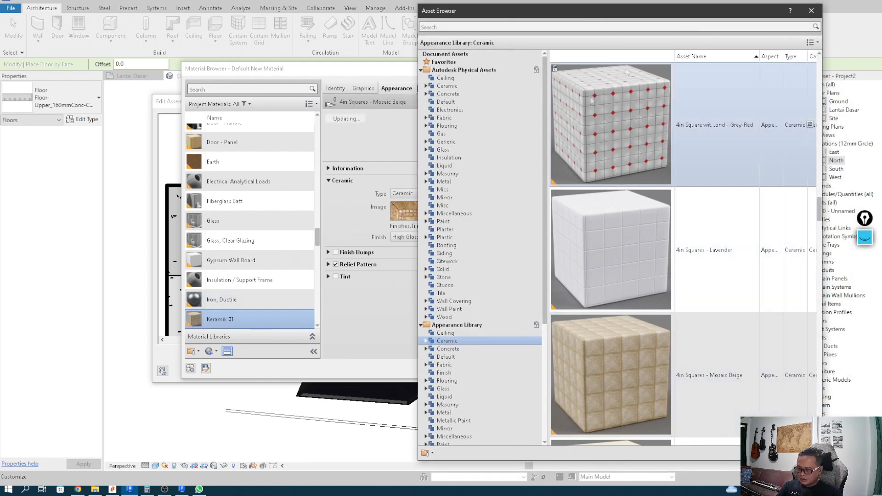
left_click(811, 10)
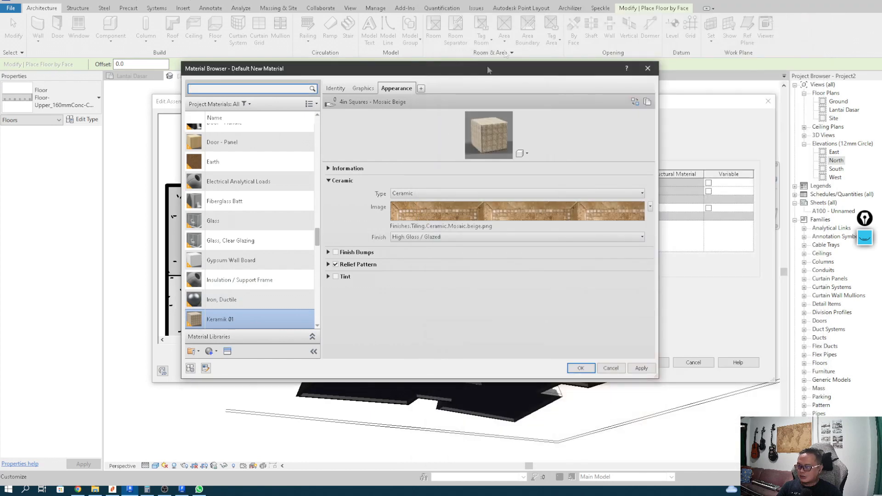
left_click(580, 368)
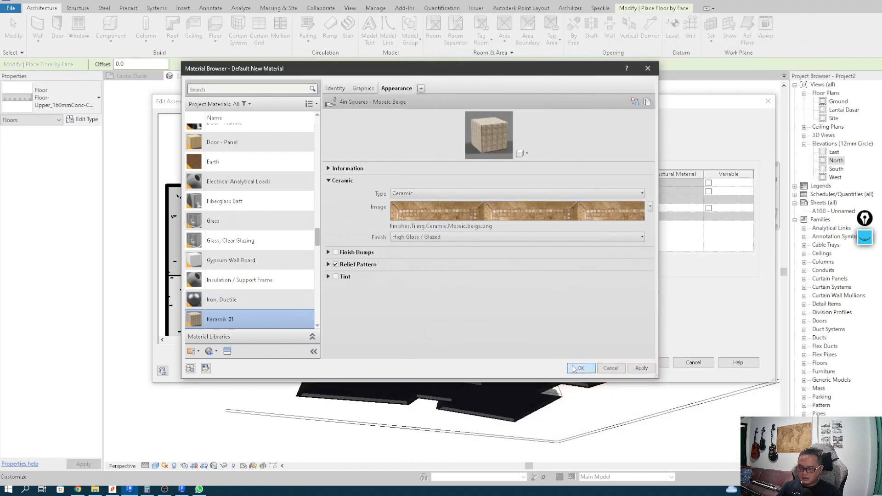
Set the Keramik 01 finish layer's thickness to 20 mm and accept the Lantai Dasar floor structure and type.
left_click(555, 182)
type("20")
left_click(570, 248)
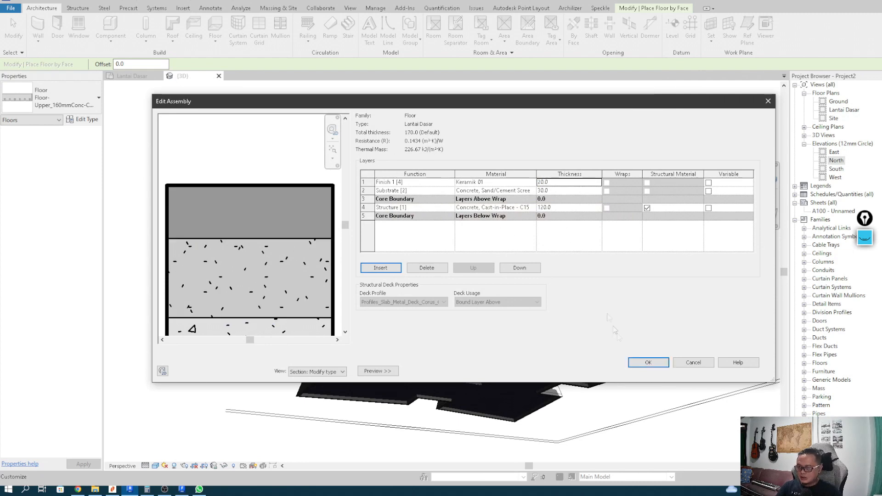
left_click(645, 363)
left_click(659, 372)
middle_click_drag(522, 147, 519, 237, "shift")
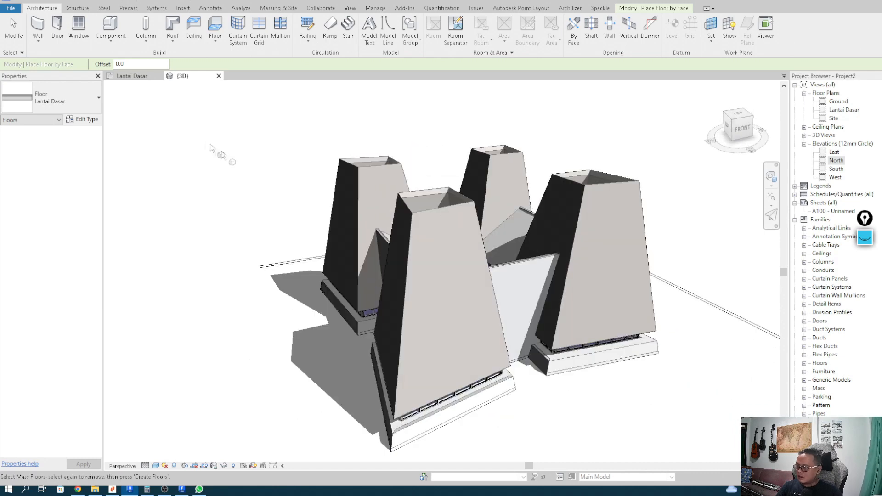
scroll(515, 432, "up", 2)
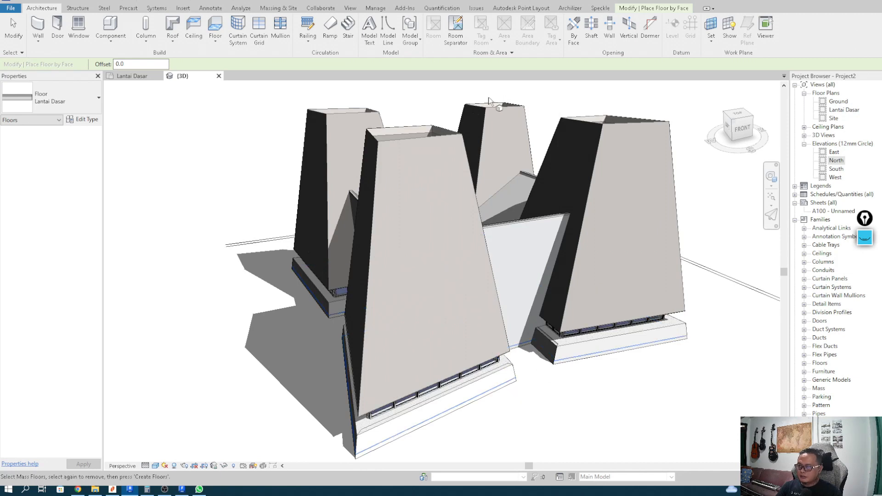
Create a floor by face from the mass floor at the base of the building.
middle_click_drag(510, 322, 514, 236, "shift")
key("Escape")
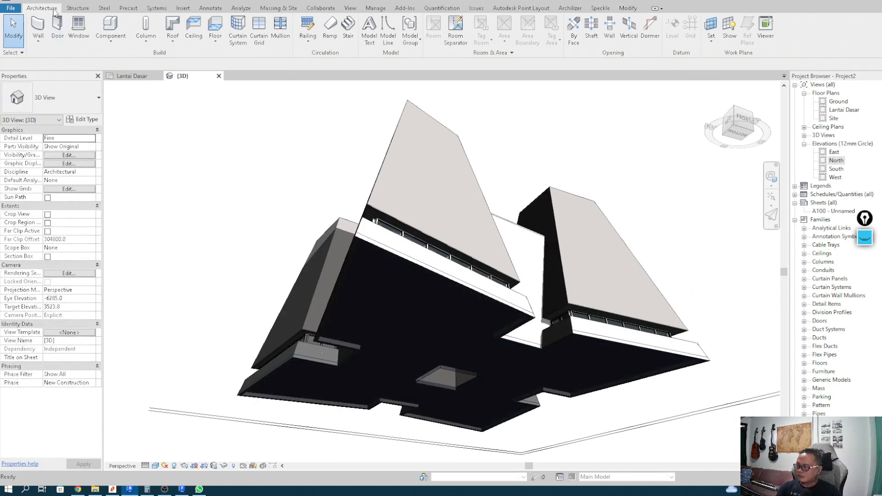
left_click(215, 41)
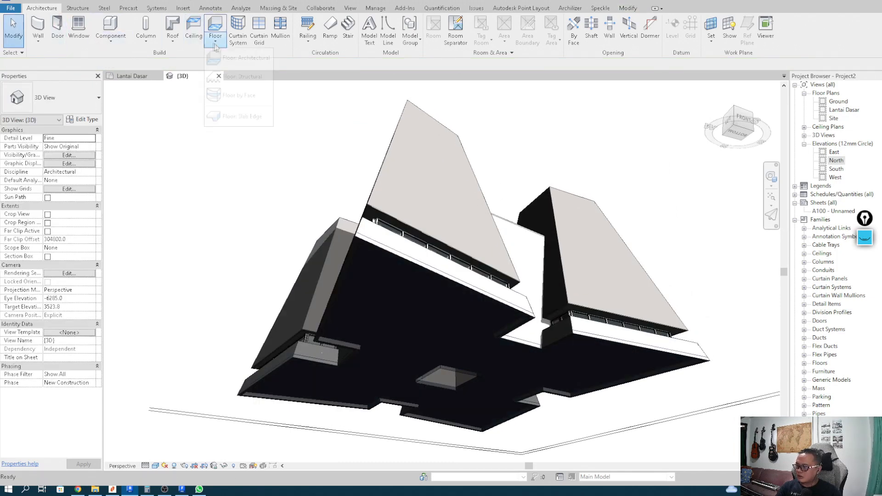
left_click(236, 104)
left_click(505, 290)
left_click(455, 36)
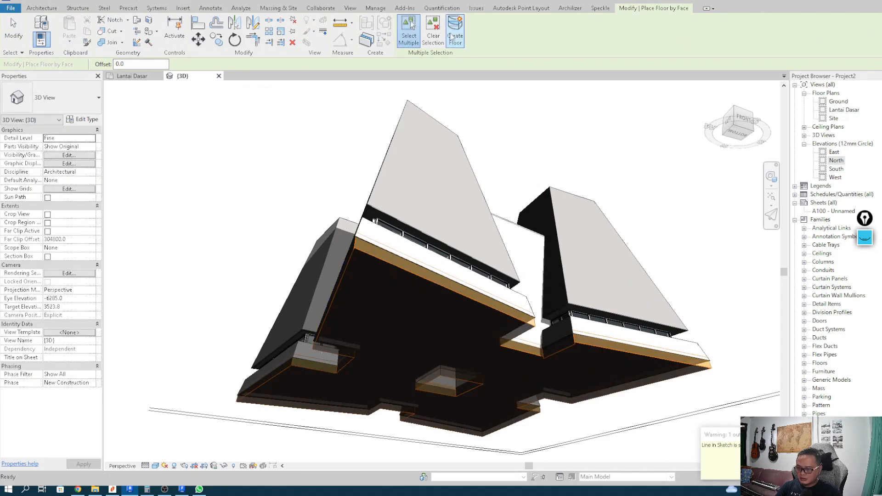
middle_click_drag(344, 124, 345, 179, "shift")
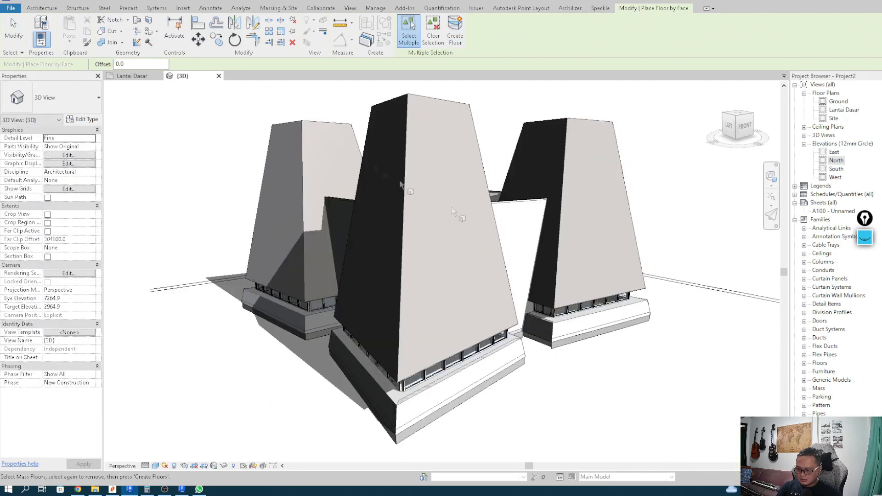
key("Escape")
Change the type of the floor at the building's base to Lantai Dasar.
left_click(527, 370)
middle_click_drag(526, 369, 445, 355, "shift")
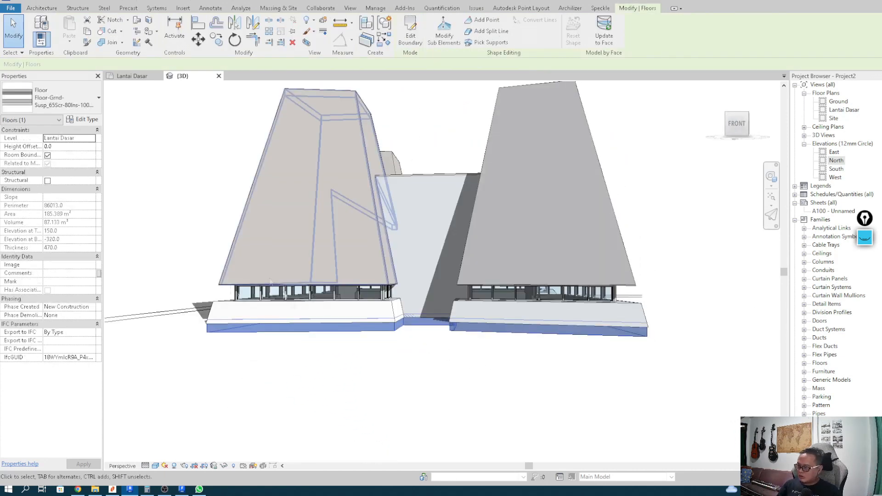
left_click(76, 102)
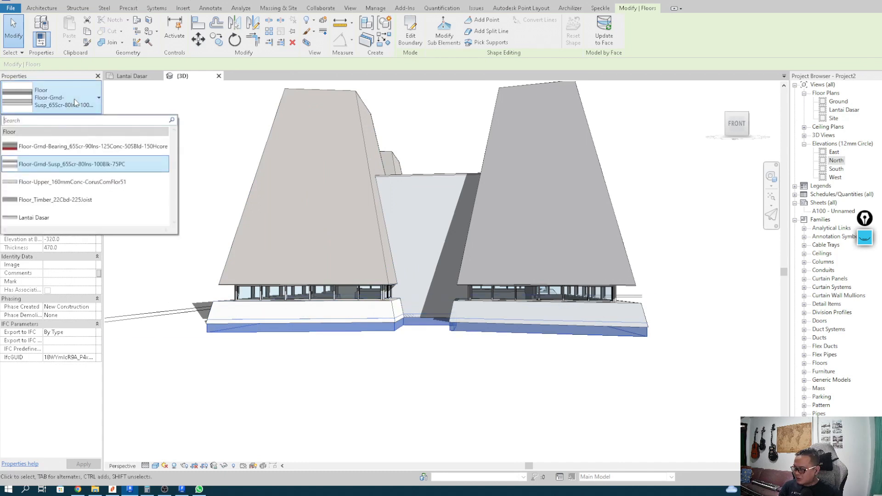
left_click(51, 217)
left_click(285, 351)
middle_click_drag(248, 328, 332, 354, "shift")
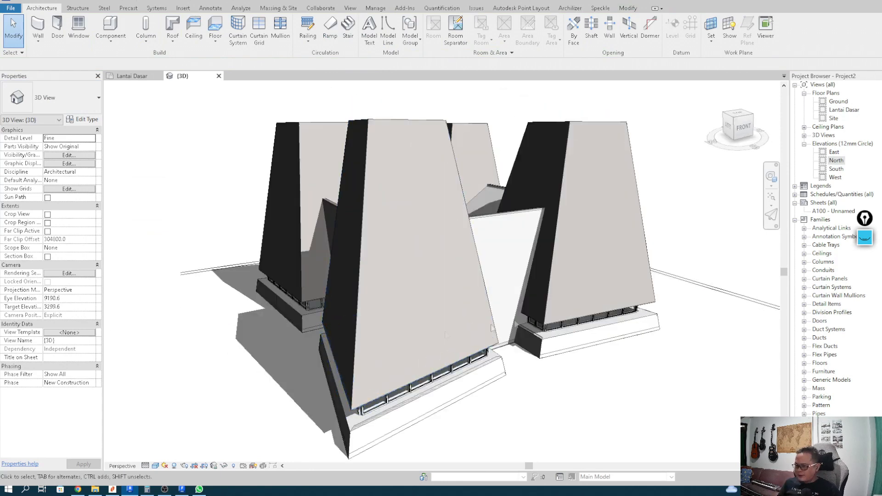
Switch the mass display to view settings and back to form and floors to examine the open tower tops.
mouse_move(528, 308)
middle_mouse_down("shift")
mouse_move(501, 368)
mouse_move(575, 285)
middle_mouse_up("shift")
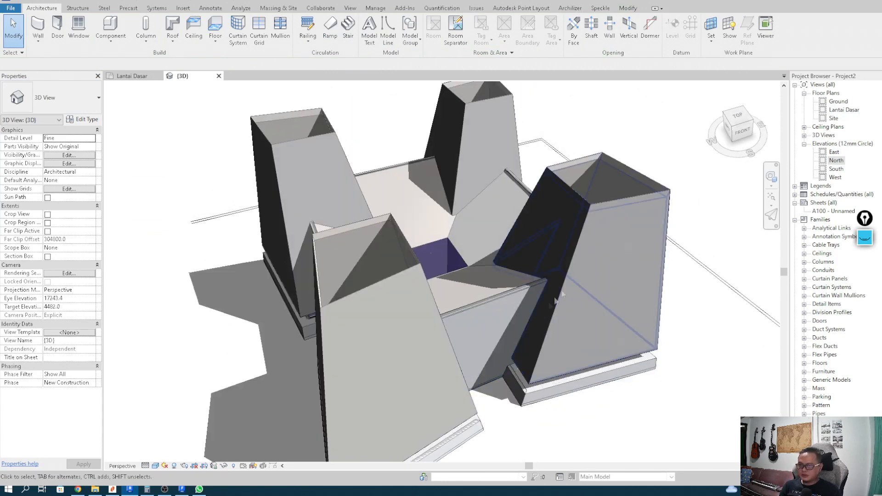
left_click(270, 8)
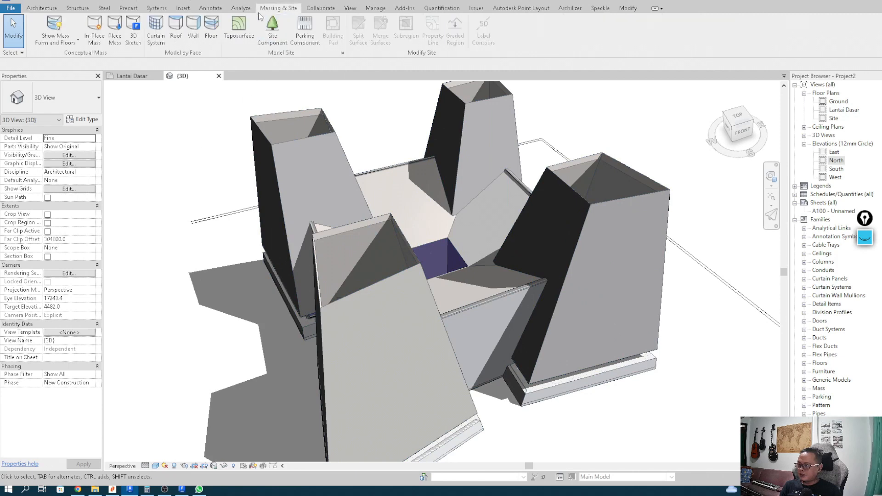
left_click(55, 24)
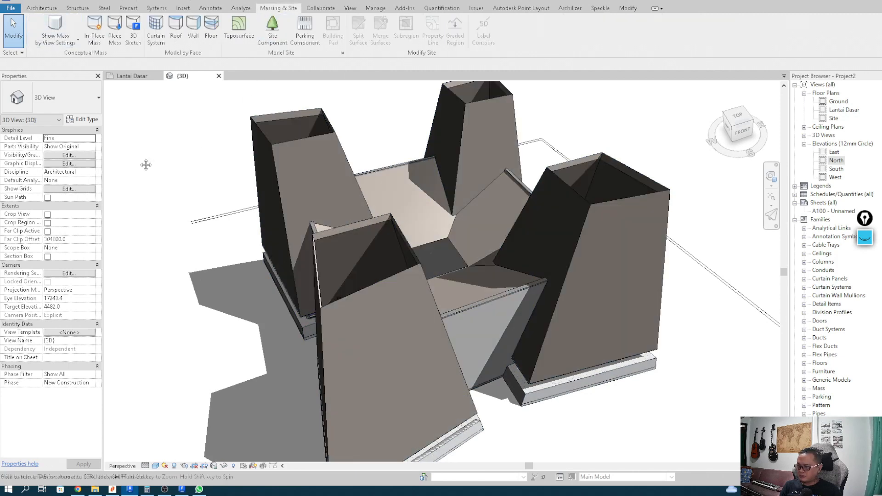
scroll(155, 140, "up", 2)
scroll(156, 139, "down", 2)
left_click(55, 24)
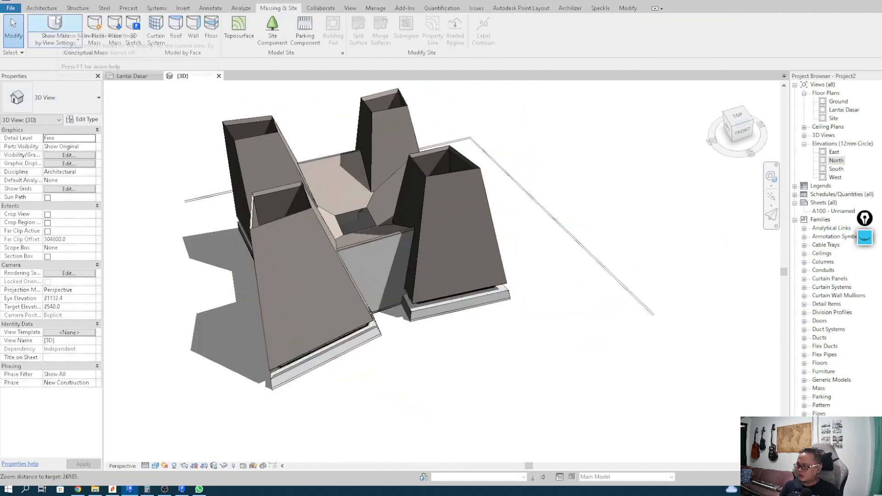
scroll(193, 185, "up", 3)
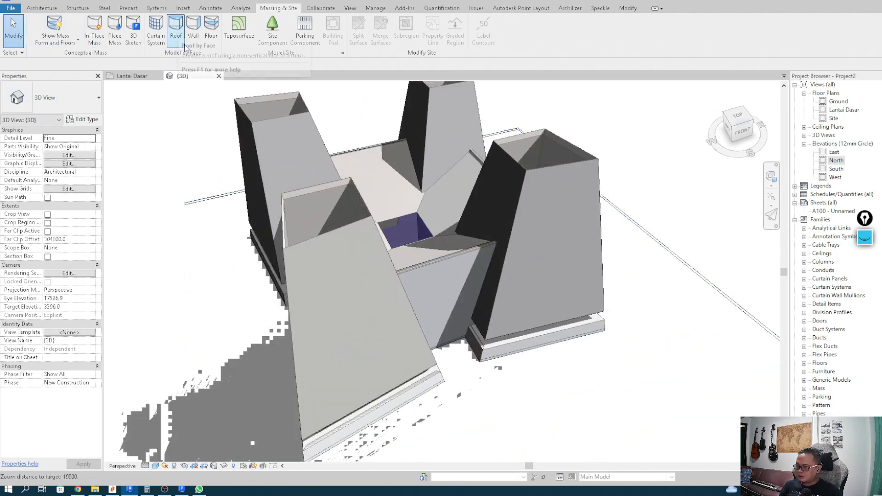
Choose the Roof_SlopedGlazing type for a roof by face and open its type properties.
left_click(177, 32)
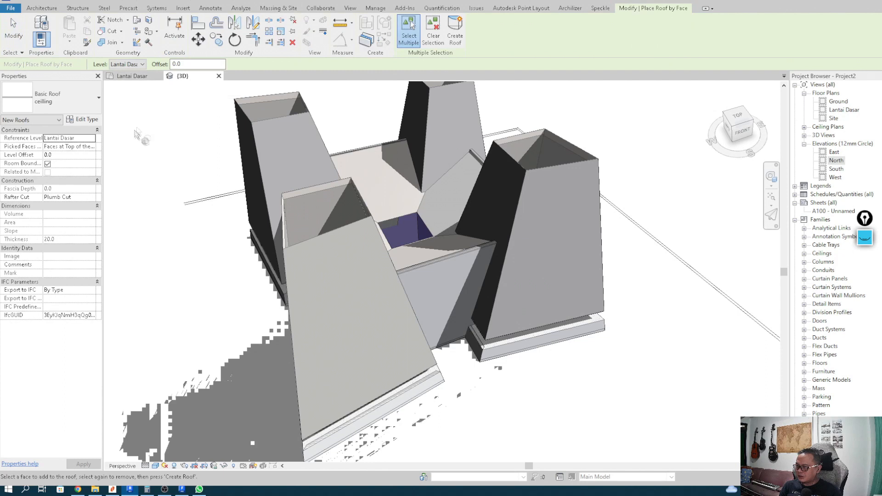
left_click(77, 107)
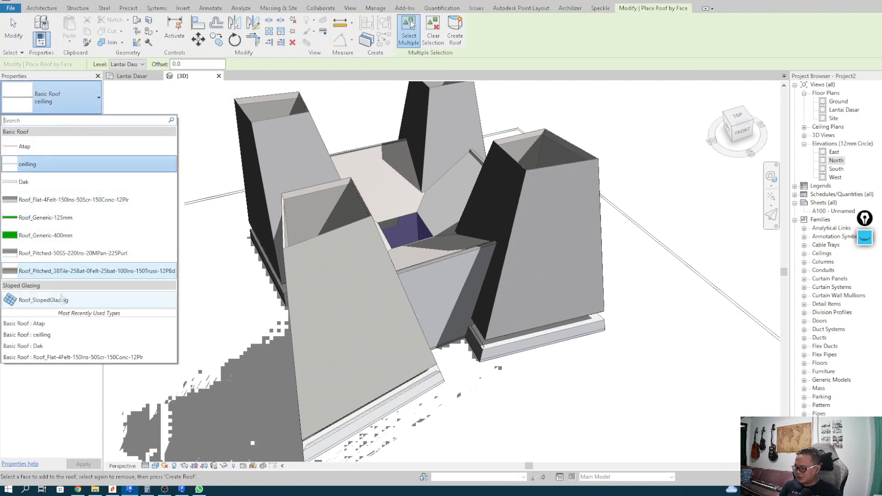
left_click(59, 301)
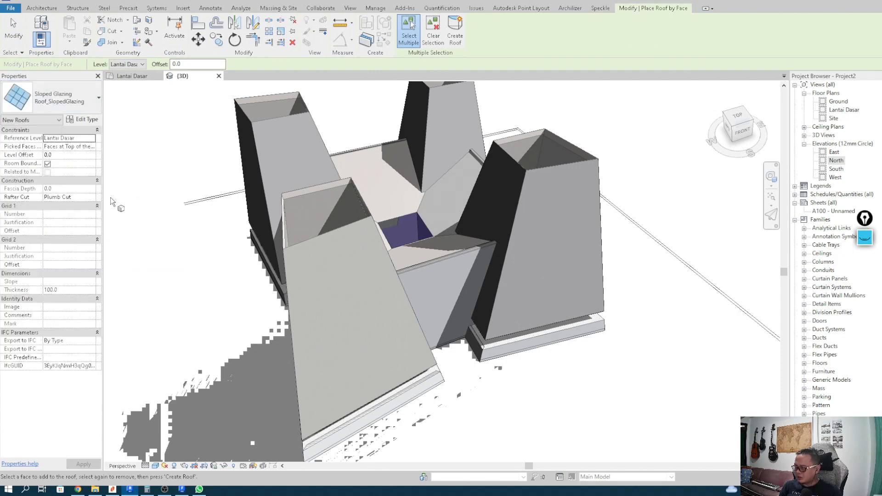
left_click(92, 122)
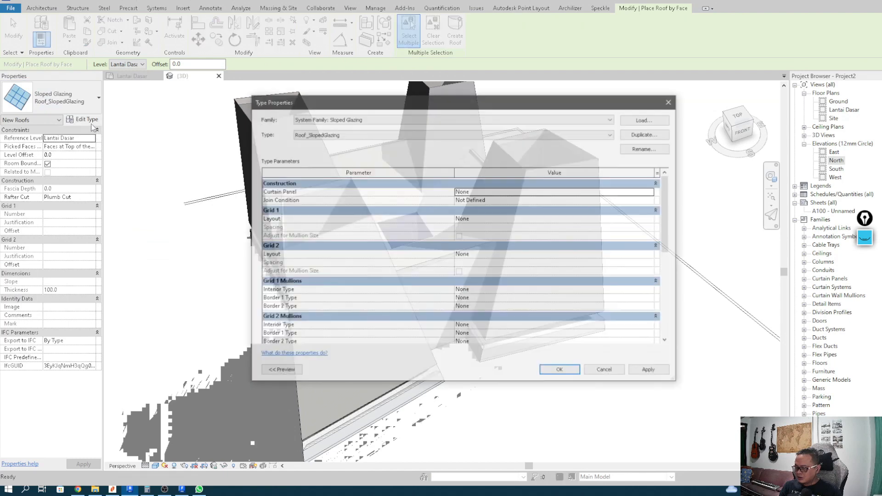
Set the Grid 1 interior, border 1 and border 2 mullions to Rectangular Mullion : 50x150mm.
left_click_drag(668, 219, 670, 262)
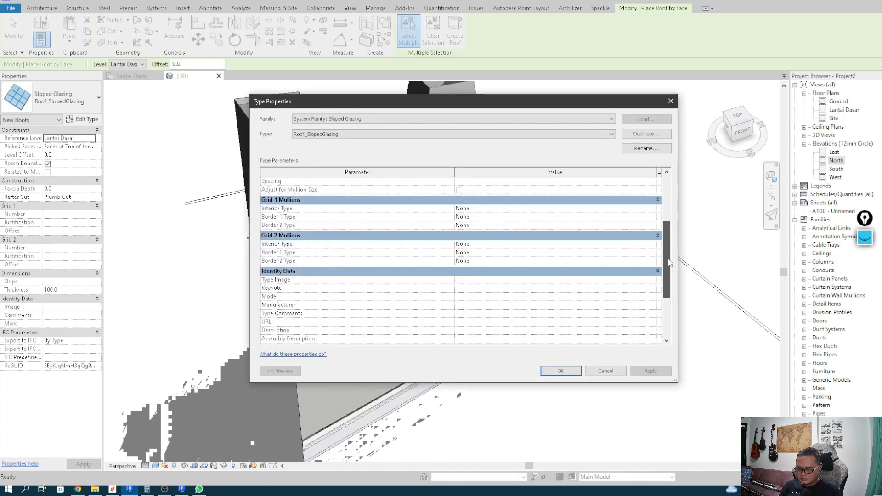
left_click(652, 209)
left_click(653, 209)
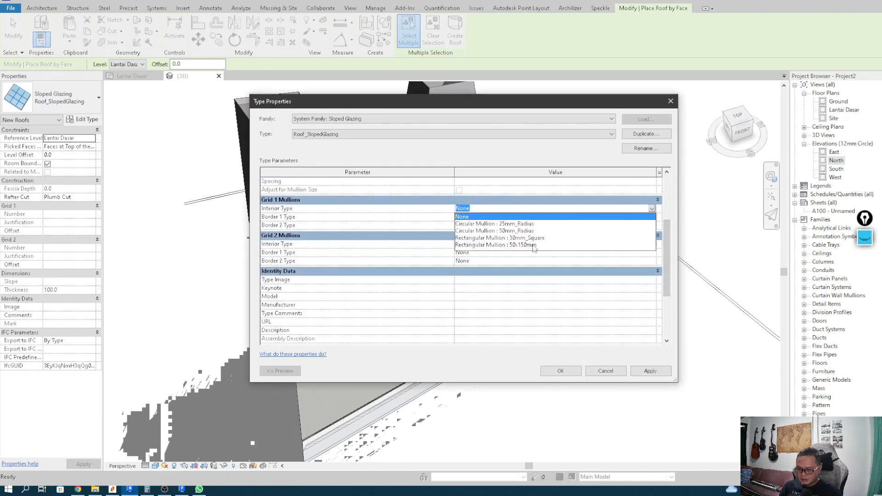
left_click(524, 245)
left_click(653, 217)
left_click(652, 217)
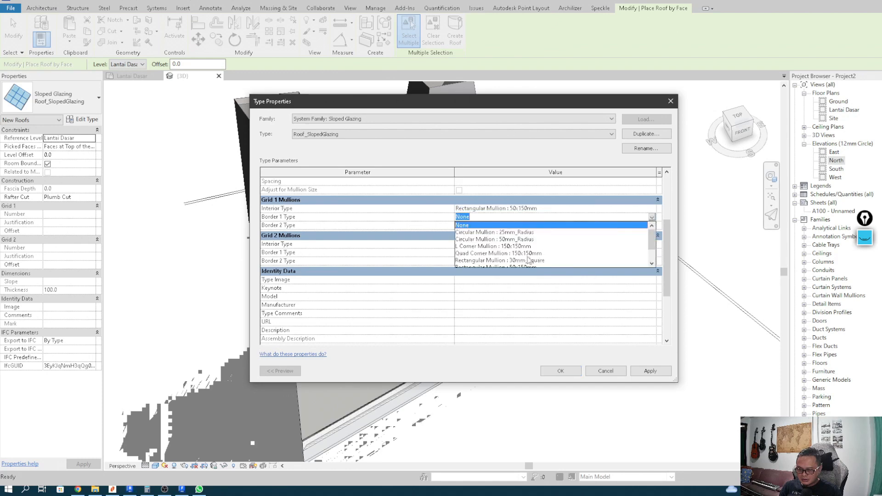
scroll(524, 262, "down", 1)
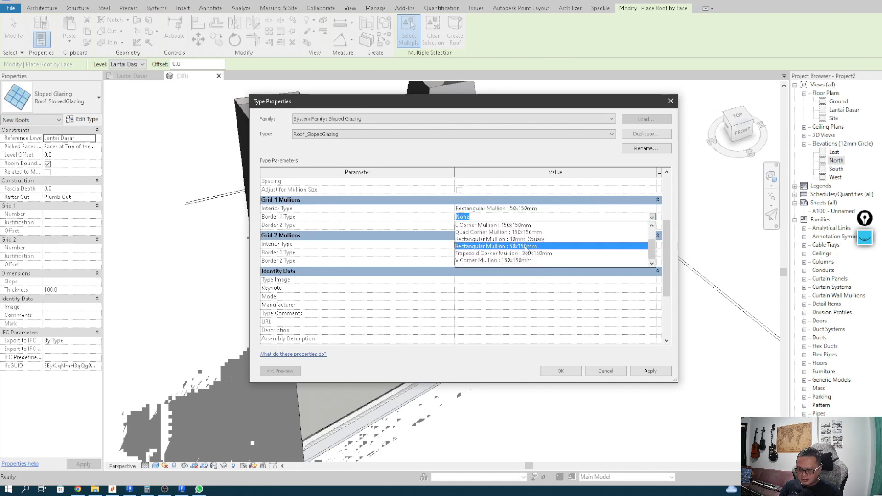
left_click(526, 247)
left_click(652, 225)
left_click(652, 226)
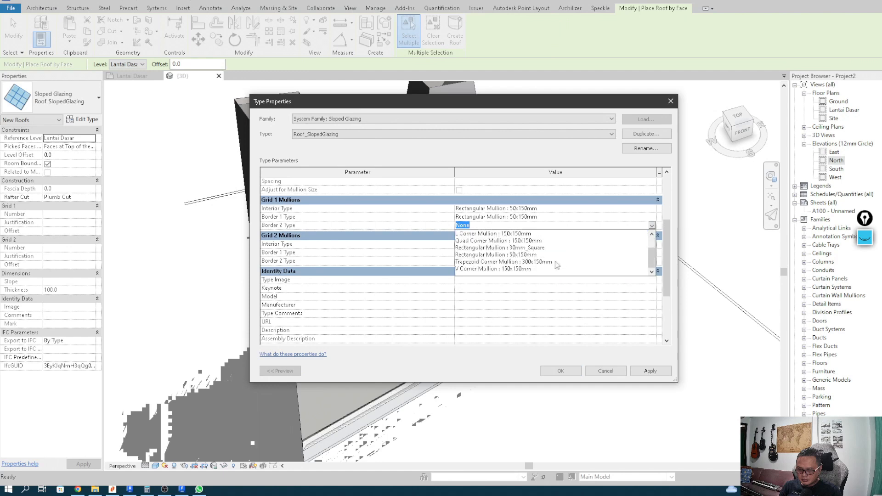
left_click(524, 254)
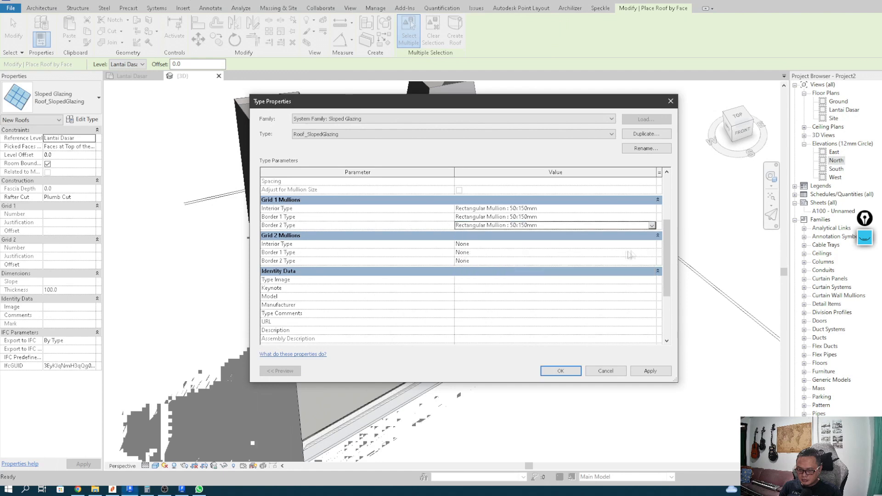
Set the Grid 2 interior, border 1 and border 2 mullions to Rectangular Mullion : 50x150mm and accept the type.
left_click(653, 244)
left_click(513, 282)
left_click(651, 253)
left_click(652, 253)
scroll(522, 294, "down", 1)
left_click(523, 288)
left_click(652, 261)
left_click(653, 261)
scroll(501, 301, "down", 1)
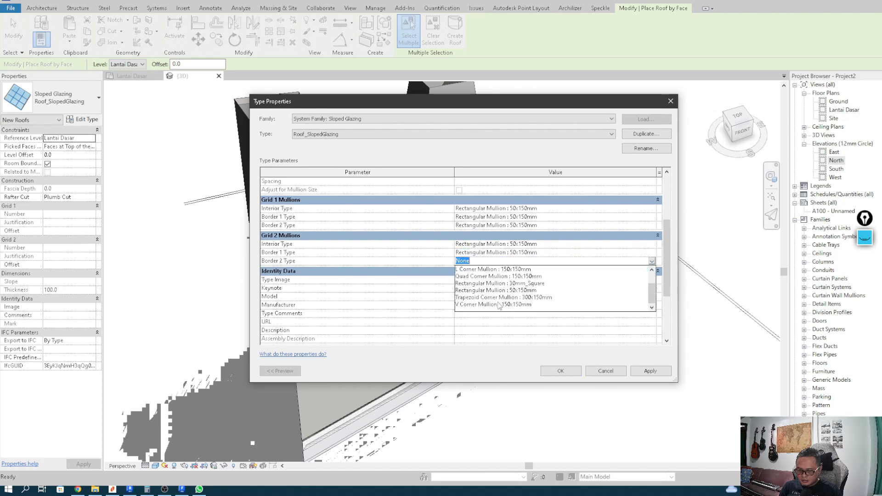
left_click(507, 291)
left_click(561, 371)
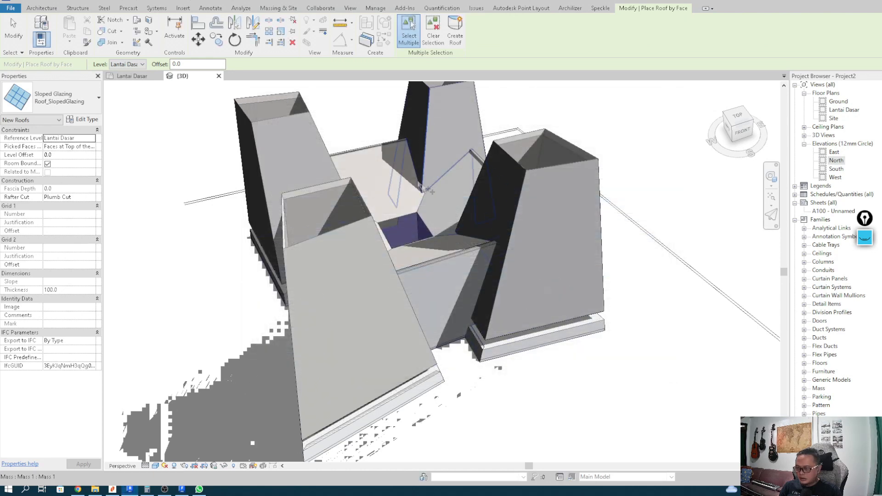
Create sloped glazing roofs on the top faces of the two front towers.
left_click(335, 182)
middle_click_drag(391, 134, 412, 152)
left_click(453, 43)
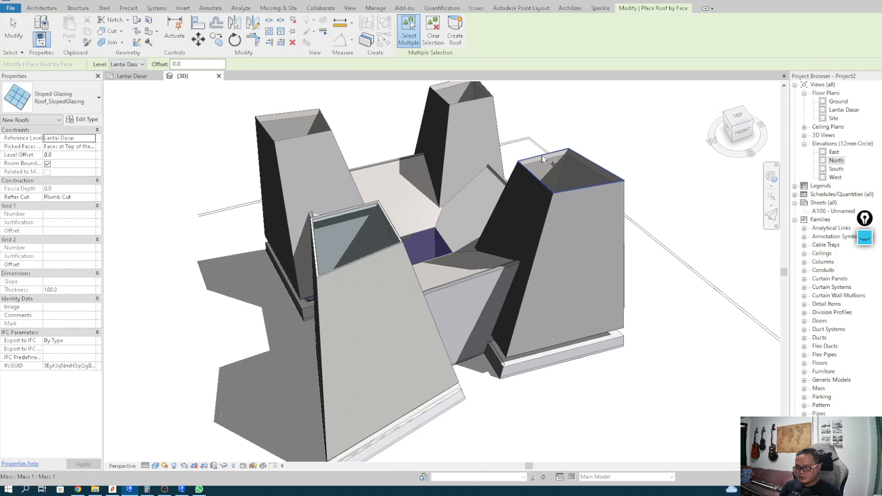
left_click(461, 44)
middle_click_drag(433, 130, 438, 157)
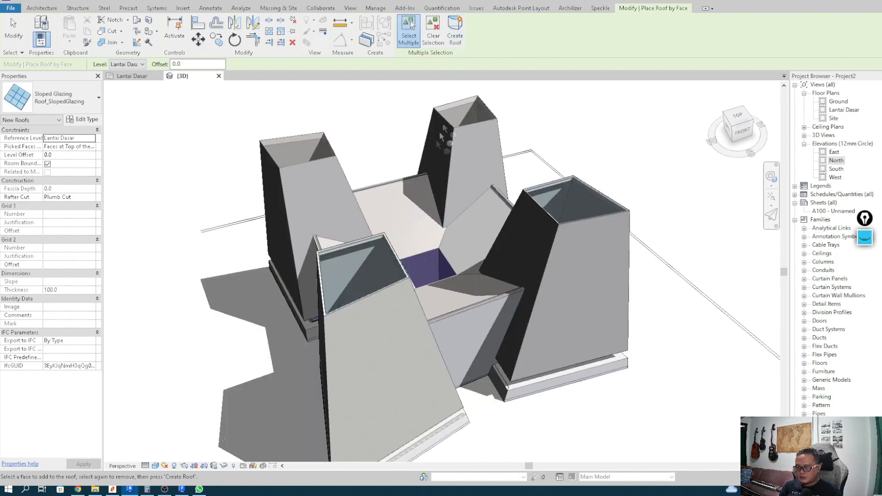
Create sloped glazing roofs on the top faces of the two rear towers and leave the roof command.
left_click(462, 108)
left_click(457, 44)
left_click(298, 144)
left_click(454, 43)
scroll(377, 140, "down", 3)
middle_click_drag(379, 142, 482, 191, "shift")
middle_click_drag(500, 219, 394, 191)
key("Escape")
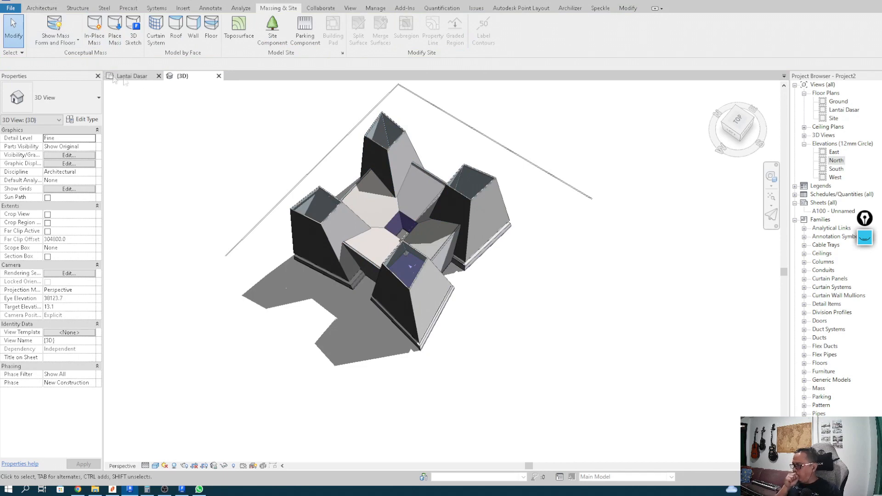
left_click(44, 11)
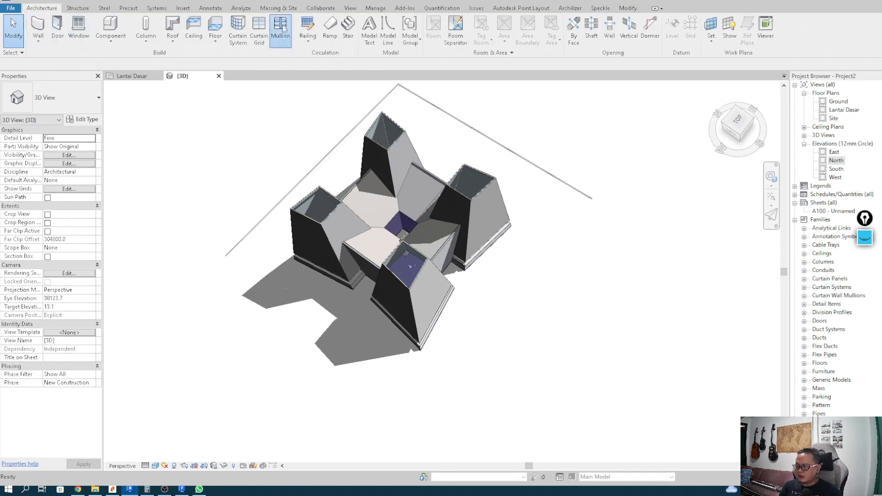
left_click(282, 28)
scroll(440, 283, "up", 5)
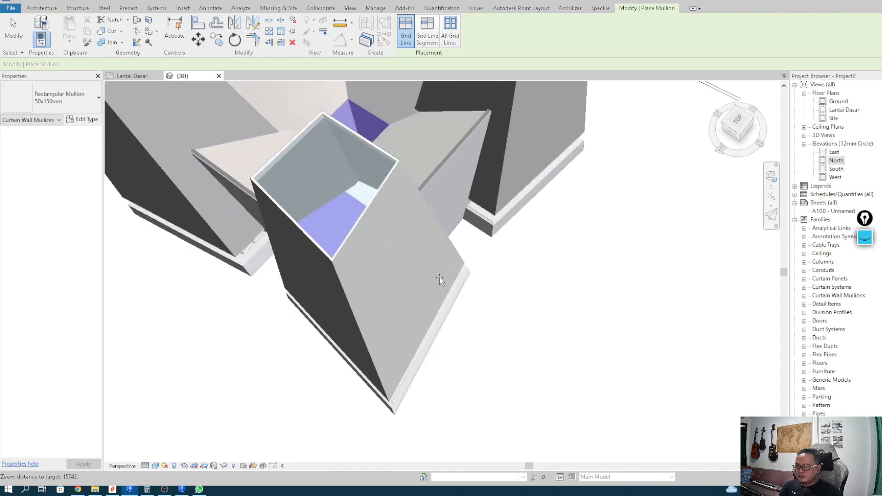
middle_click_drag(441, 282, 491, 288)
left_click(15, 23)
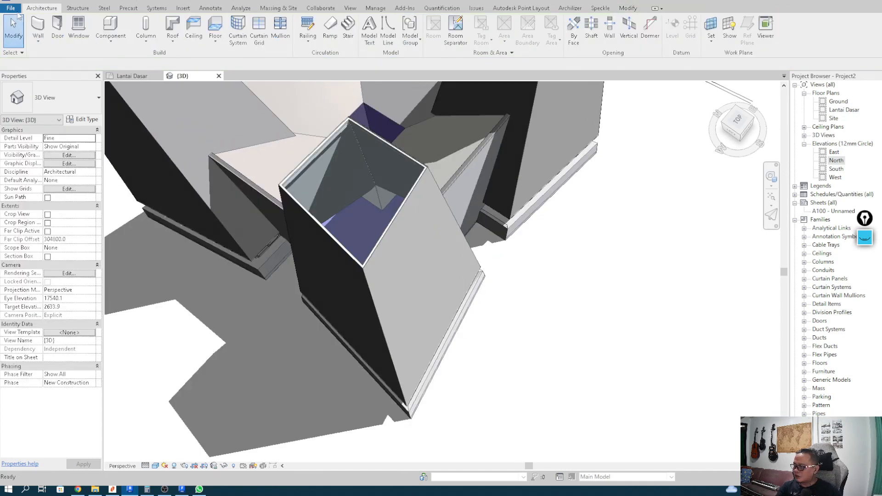
Place two crossing curtain grid lines across the sloped glazing of the nearest tower and of the tower beside it.
left_click(260, 31)
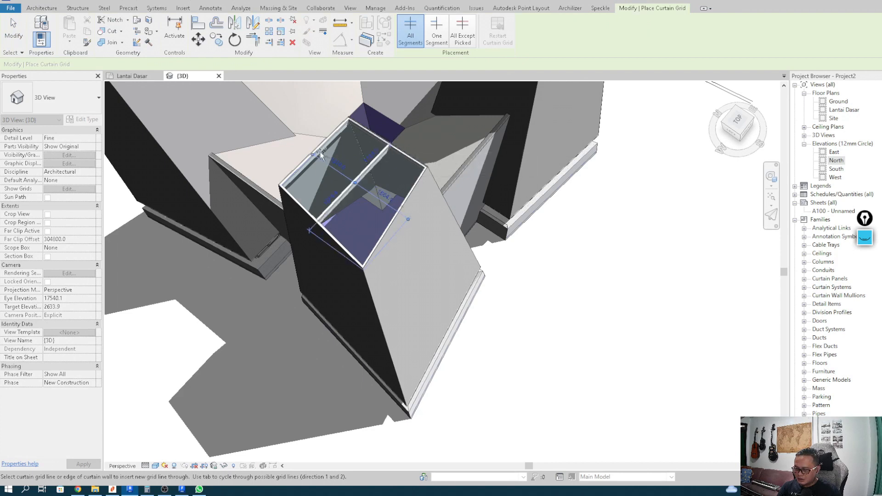
middle_click_drag(309, 264, 290, 319)
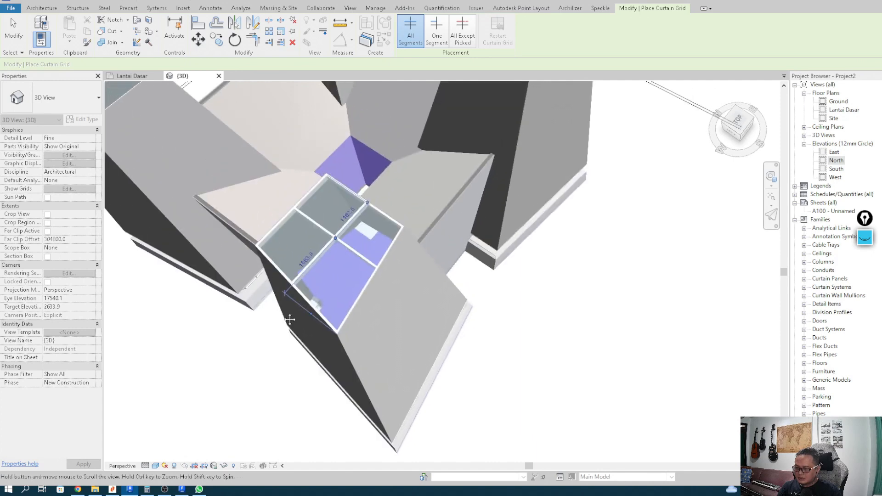
scroll(325, 252, "down", 4)
scroll(460, 101, "up", 2)
scroll(416, 112, "up", 2)
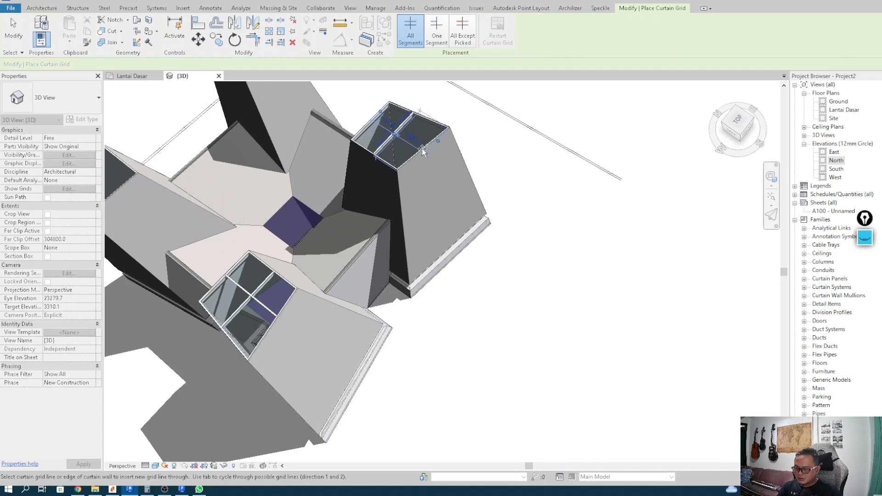
scroll(407, 146, "up", 3)
scroll(407, 146, "up", 2)
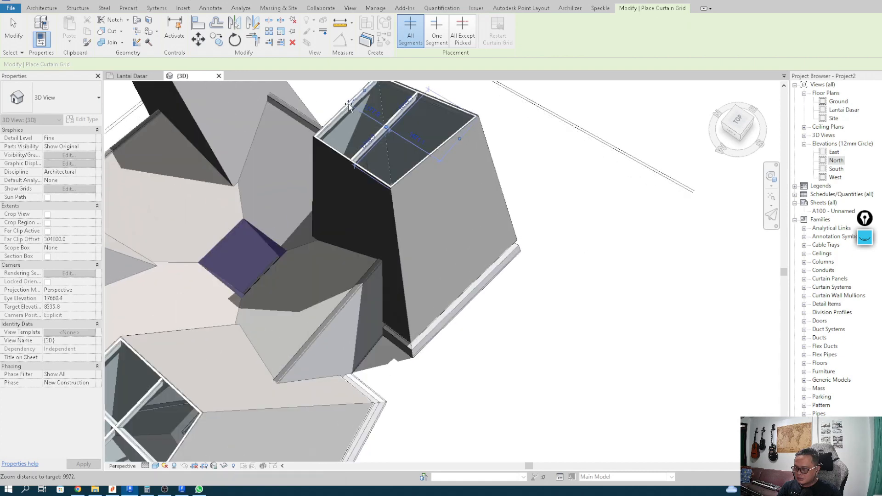
scroll(346, 116, "down", 5)
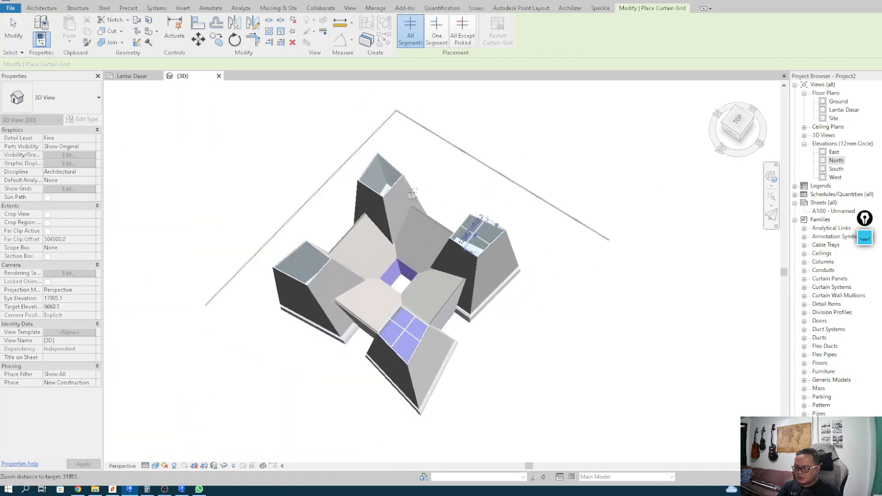
Place two crossing curtain grid lines across the sloped glazing of each of the two remaining towers and leave the command.
scroll(381, 195, "up", 4)
scroll(381, 196, "up", 2)
left_click(325, 124)
scroll(330, 179, "down", 3)
scroll(404, 130, "up", 1)
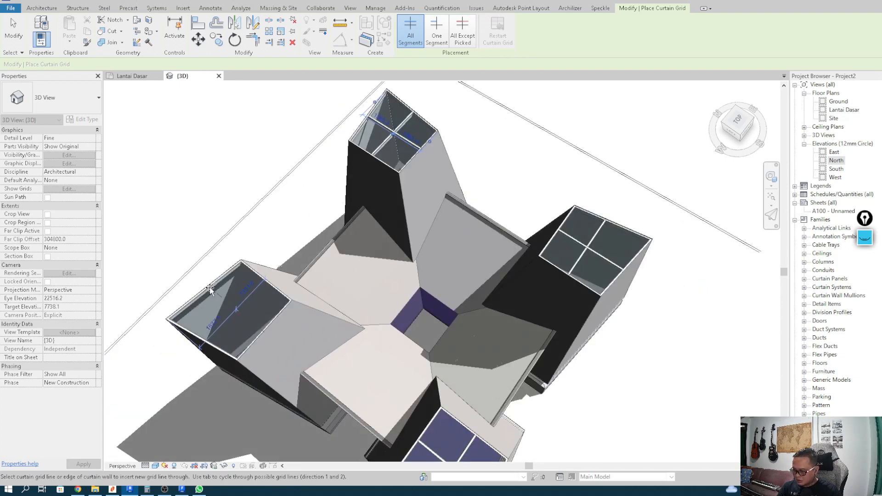
scroll(254, 283, "down", 5)
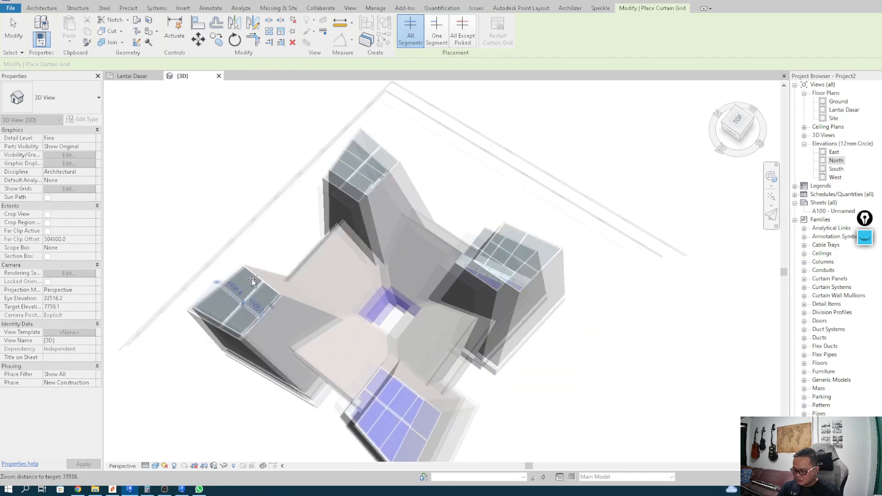
middle_click_drag(376, 316, 335, 142, "shift")
key("Escape")
Switch the mass display to Show Mass by View Settings and check the building from several angles.
left_click(278, 8)
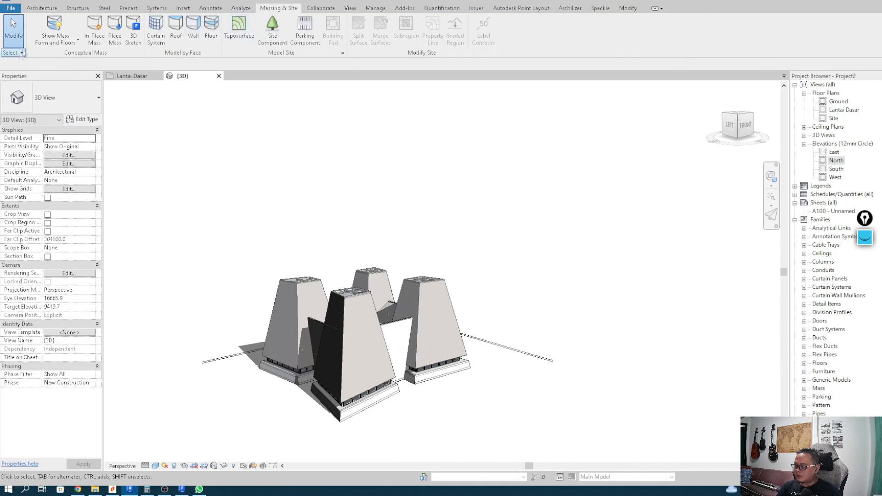
middle_click_drag(302, 171, 441, 406, "shift")
scroll(440, 405, "up", 5)
scroll(444, 313, "down", 5)
middle_click_drag(444, 313, 455, 239, "shift")
scroll(462, 211, "down", 4)
scroll(455, 256, "down", 2)
middle_click_drag(457, 354, 448, 386, "shift")
scroll(406, 339, "up", 3)
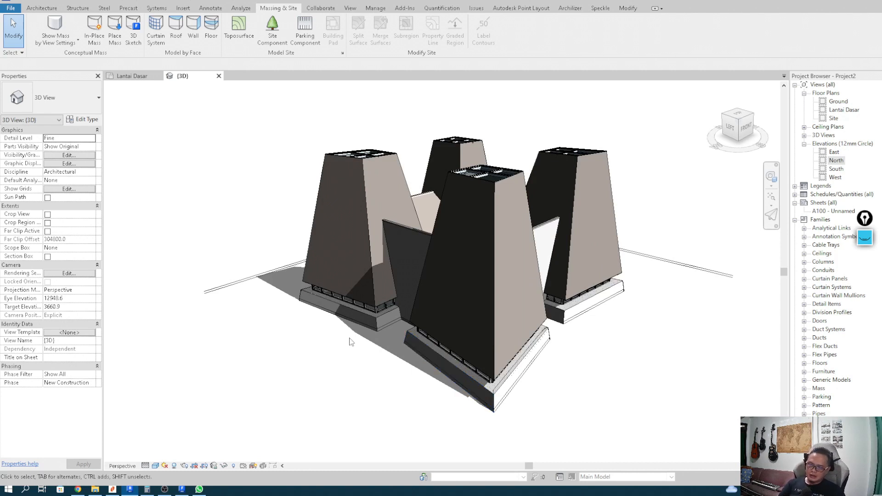
Change the 3D view's visual style to show the material textures on the towers and walls.
left_click(154, 467)
left_click(188, 452)
middle_click_drag(258, 384, 381, 357, "shift")
scroll(337, 350, "down", 2)
middle_click_drag(473, 251, 498, 294, "shift")
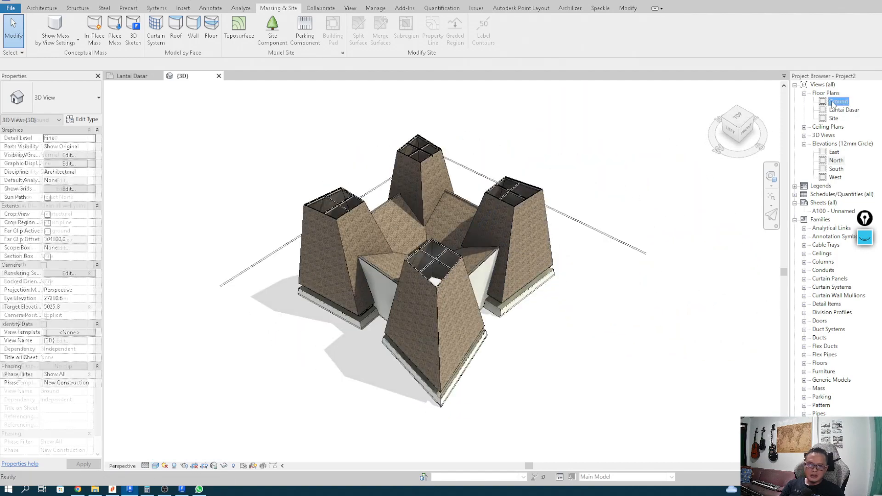
Open the Ground floor plan and examine the extent of the Lantai Dasar floor and the layout of the surrounding walls.
double_click(836, 102)
scroll(474, 237, "up", 5)
scroll(372, 254, "down", 5)
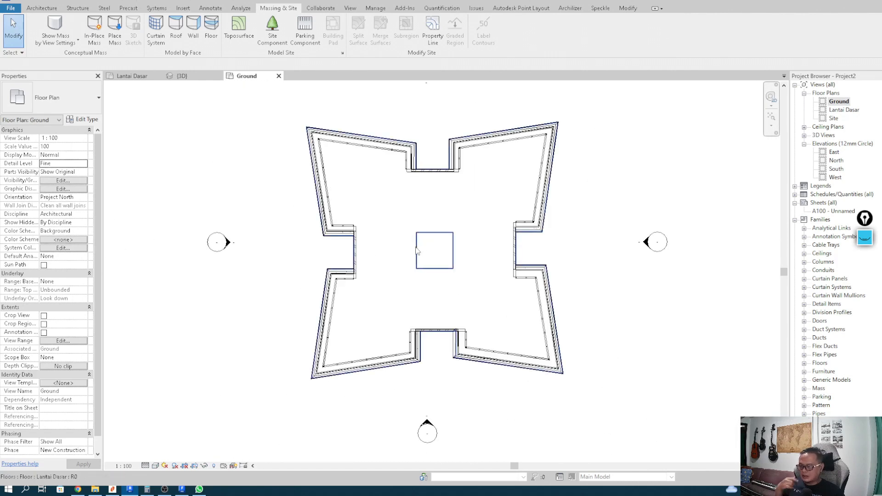
left_click(417, 251)
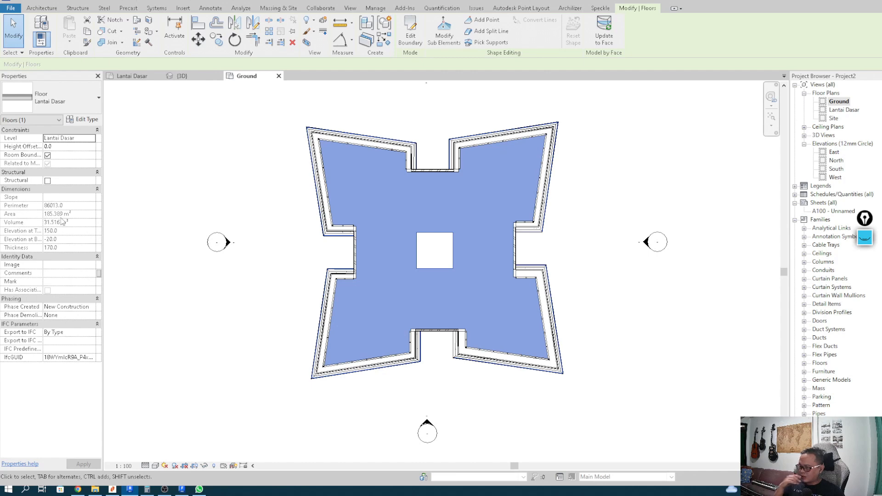
scroll(300, 238, "up", 5)
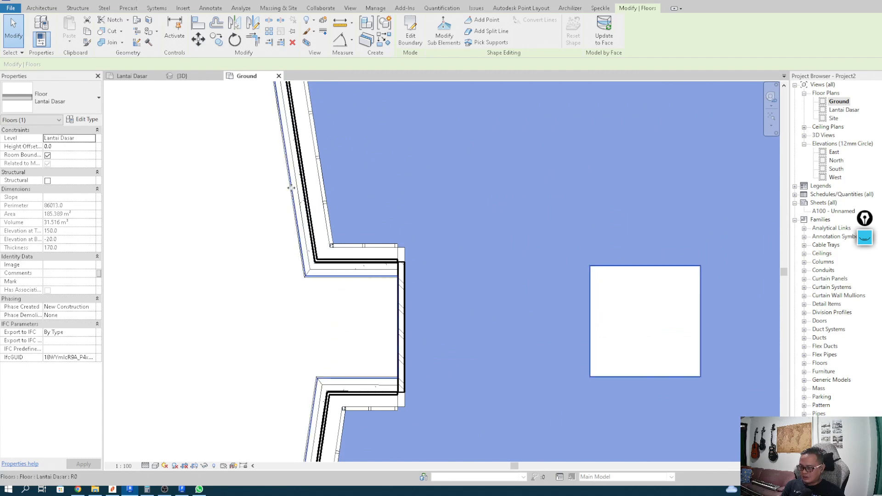
scroll(302, 286, "down", 5)
middle_click_drag(301, 288, 331, 280)
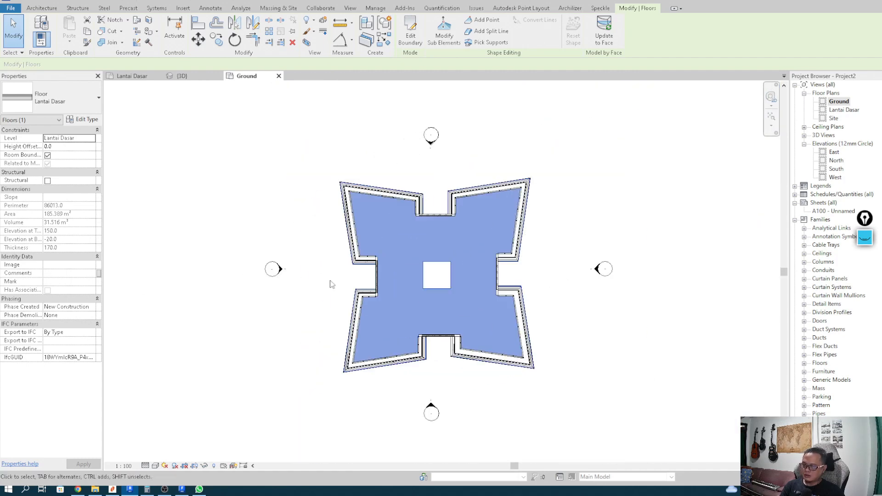
left_click(330, 284)
scroll(329, 284, "up", 3)
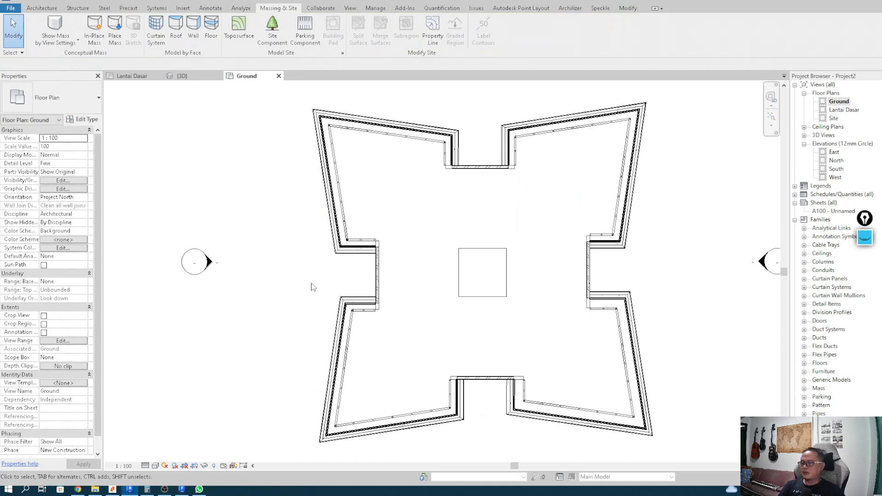
middle_click_drag(312, 287, 304, 286)
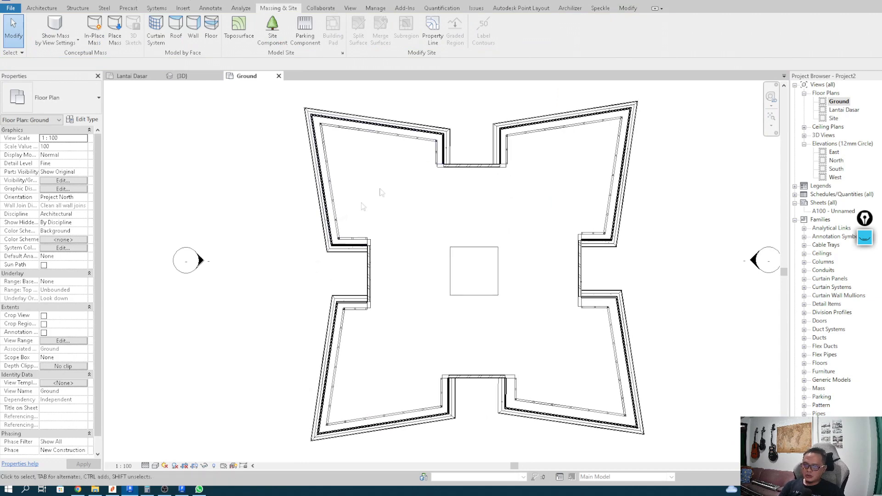
middle_click_drag(514, 197, 460, 196)
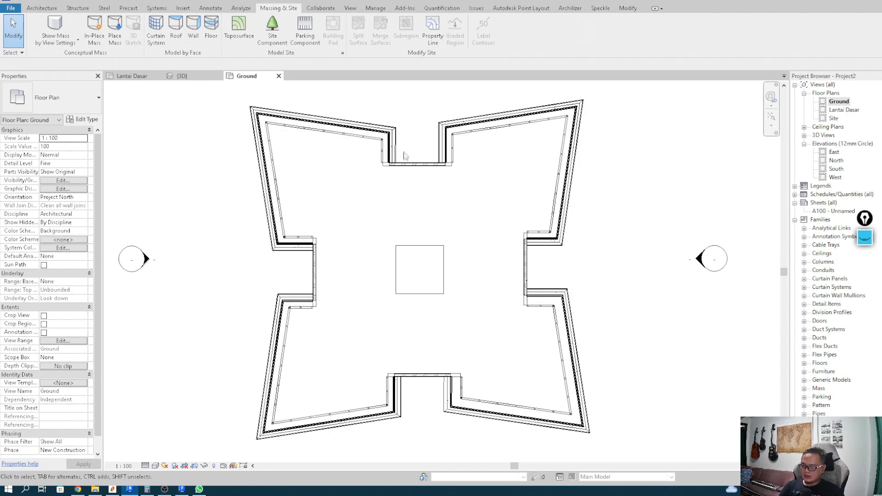
middle_click_drag(226, 267, 231, 225)
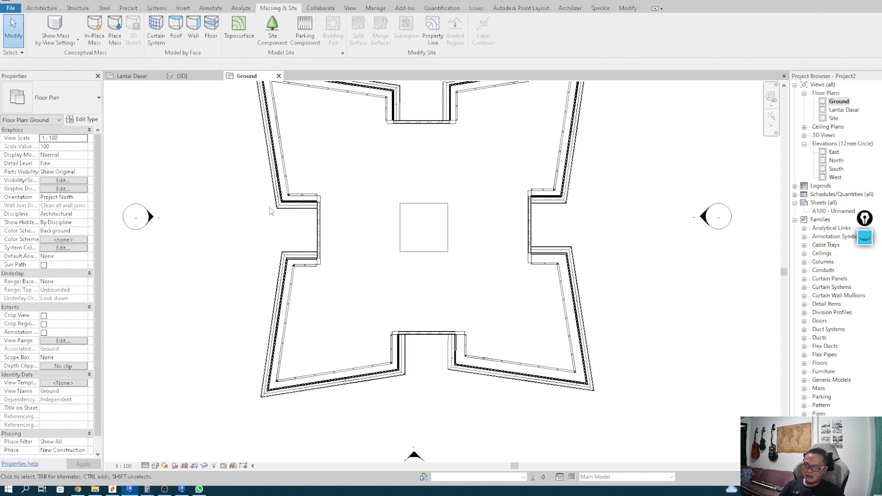
middle_click_drag(274, 213, 251, 243)
scroll(246, 242, "up", 2)
scroll(341, 249, "down", 2)
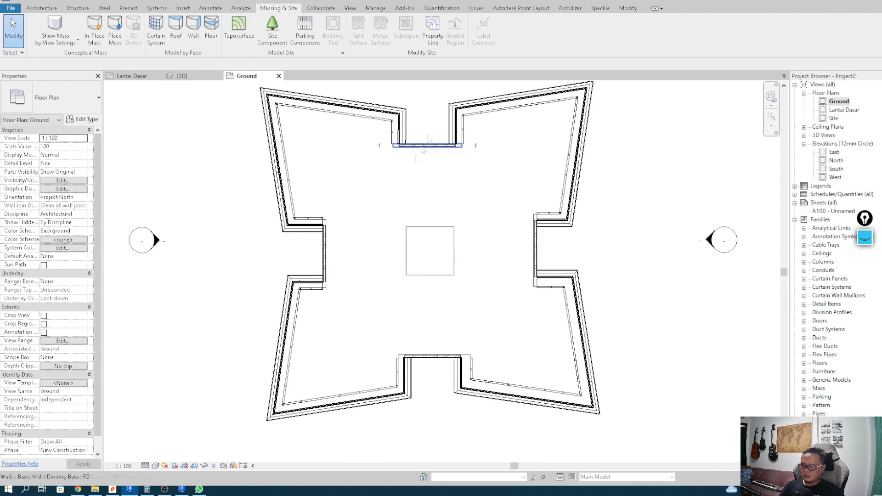
scroll(355, 144, "up", 2)
middle_click_drag(354, 144, 336, 212)
Place Doors_ExtDbl_Flush 1810x2110mm doors in the west, north and south recessed walls and check them in the 3D view.
left_click(41, 7)
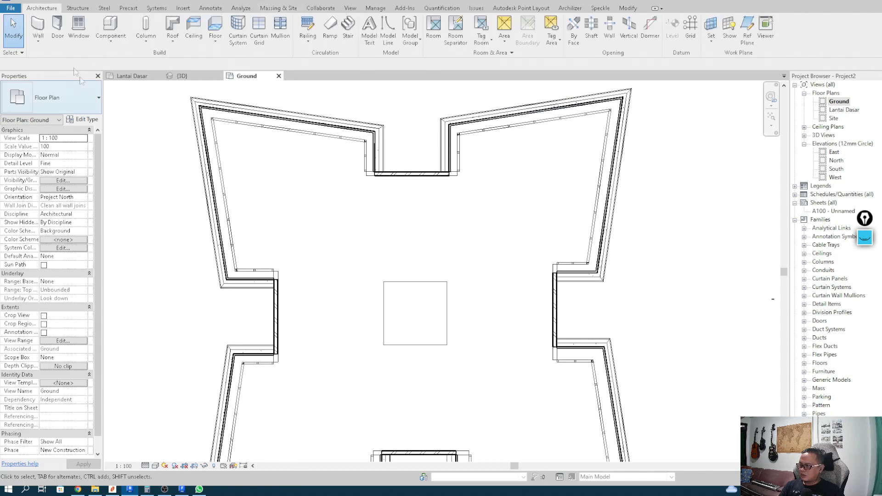
left_click(57, 30)
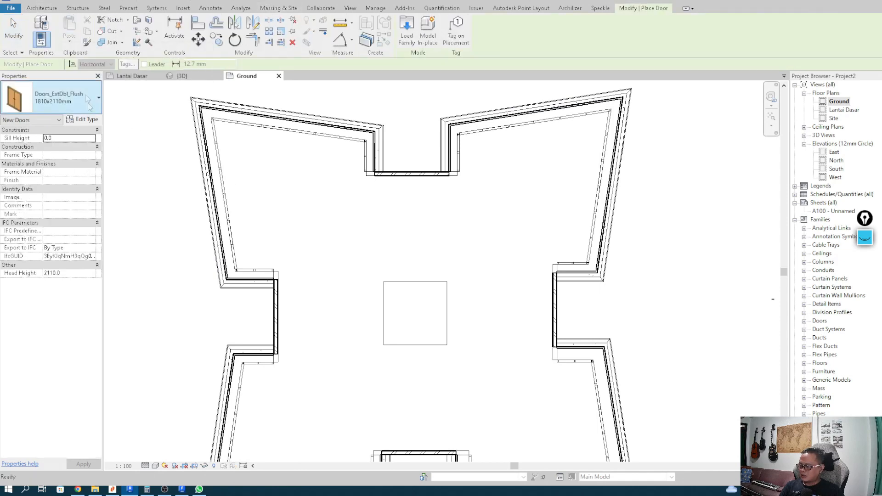
middle_click_drag(165, 242, 191, 219)
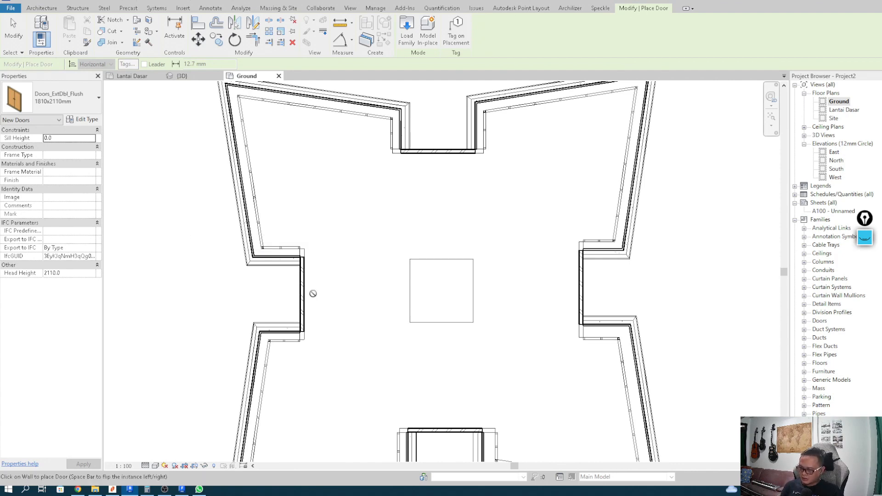
scroll(305, 294, "up", 3)
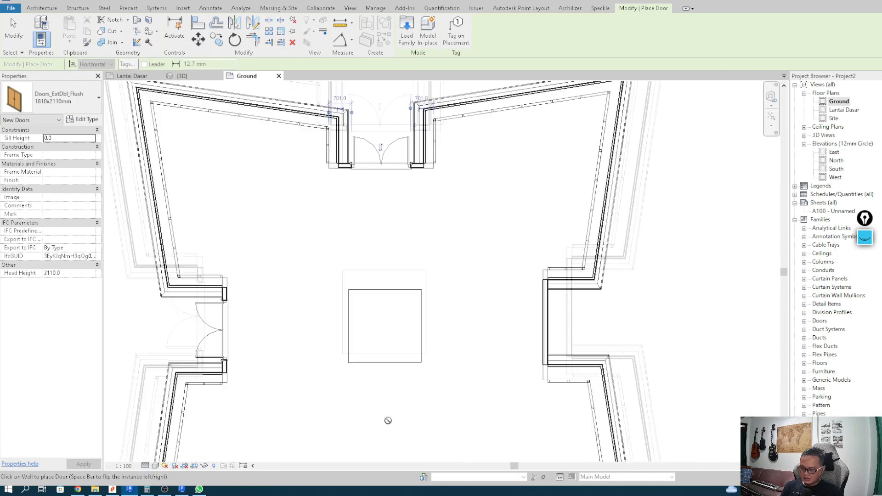
middle_click_drag(388, 421, 397, 175)
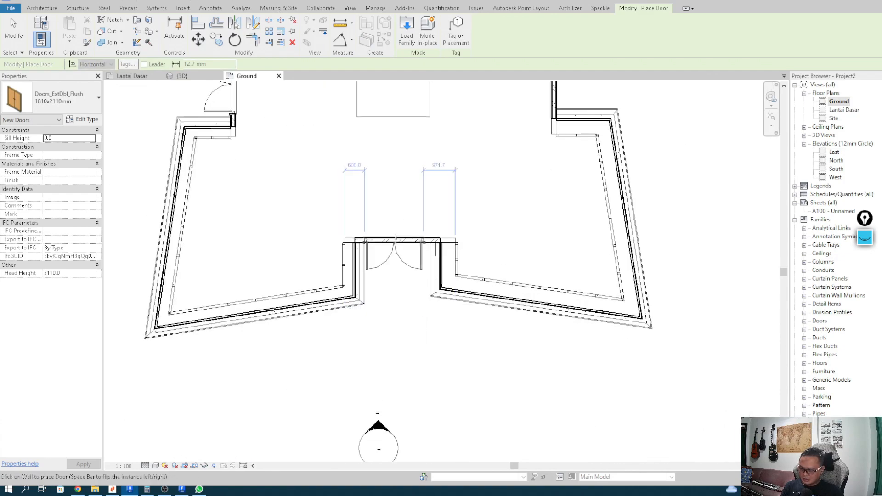
left_click(397, 242)
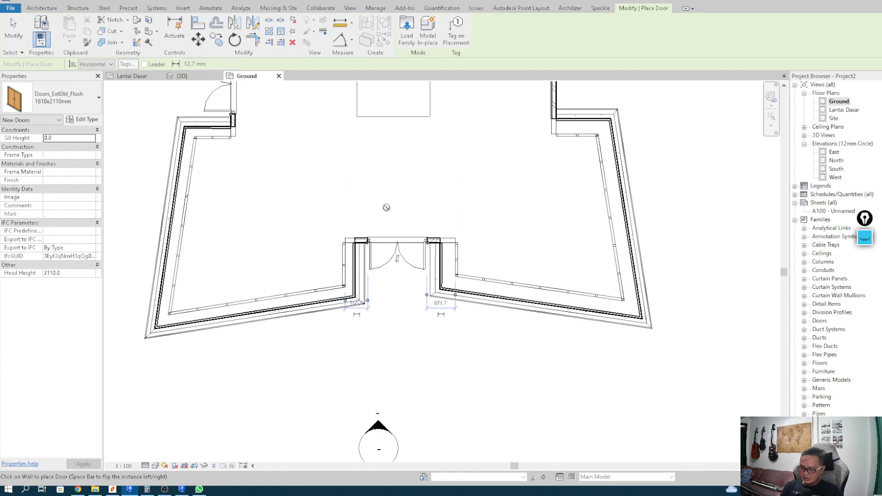
scroll(387, 207, "down", 4)
key("Escape")
key("Escape")
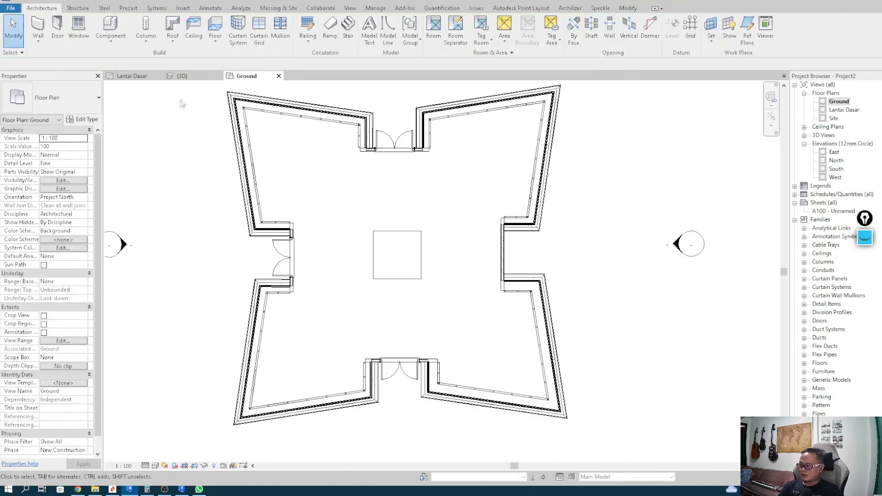
left_click(181, 76)
scroll(514, 400, "up", 3)
middle_click_drag(508, 384, 444, 364, "shift")
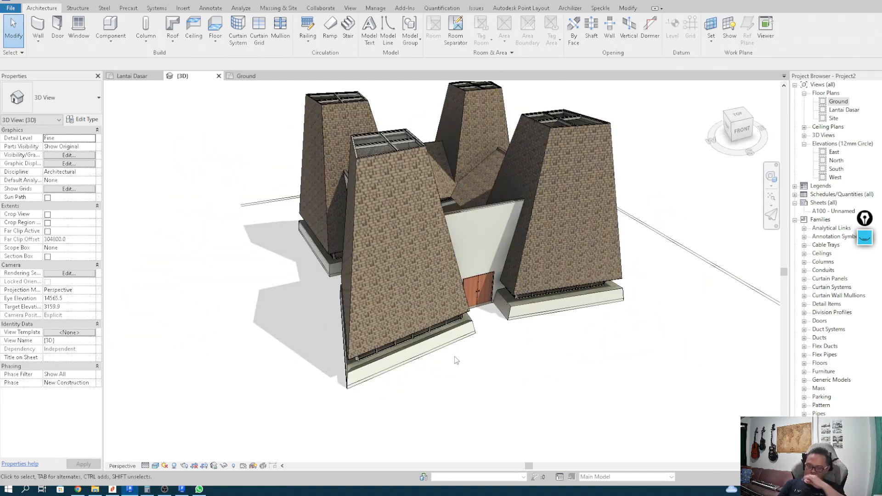
middle_click_drag(504, 307, 754, 190, "shift")
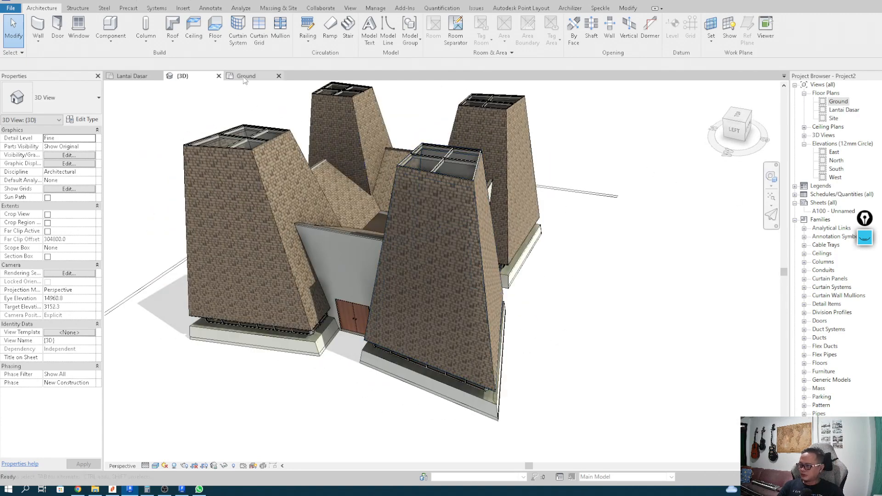
Delete the double doors from the west, north and south recessed walls in the Ground plan.
left_click(246, 76)
left_click(293, 264)
scroll(296, 261, "up", 3)
left_click(317, 254)
scroll(366, 335, "down", 3)
left_click(403, 241)
key("Delete")
scroll(404, 257, "down", 2)
middle_click_drag(409, 278, 356, 160)
left_click(373, 339)
key("Delete")
middle_click_drag(291, 247, 399, 288)
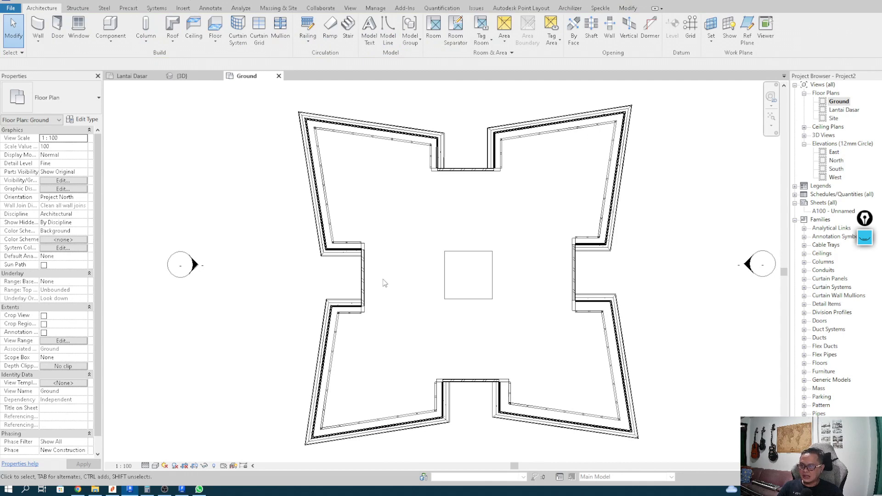
Select the west Dinding Bata wall in the Ground plan and dock the 3D view beside the plan.
scroll(399, 263, "up", 2)
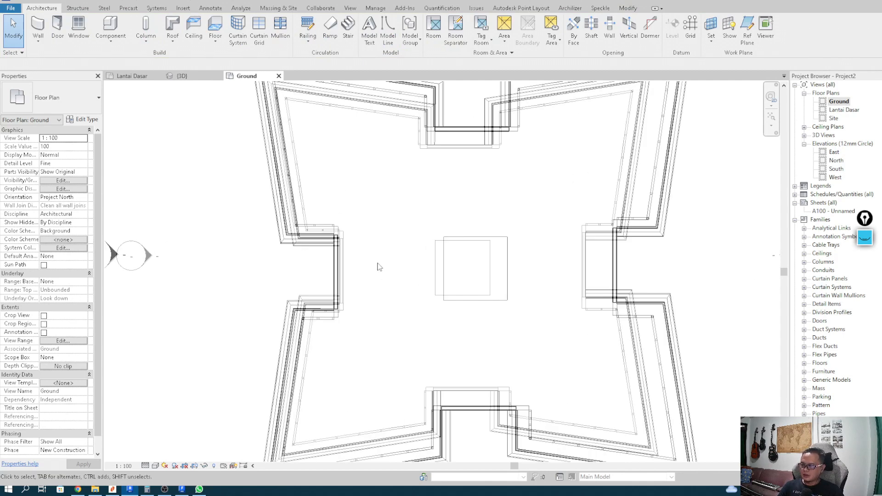
left_click(336, 273)
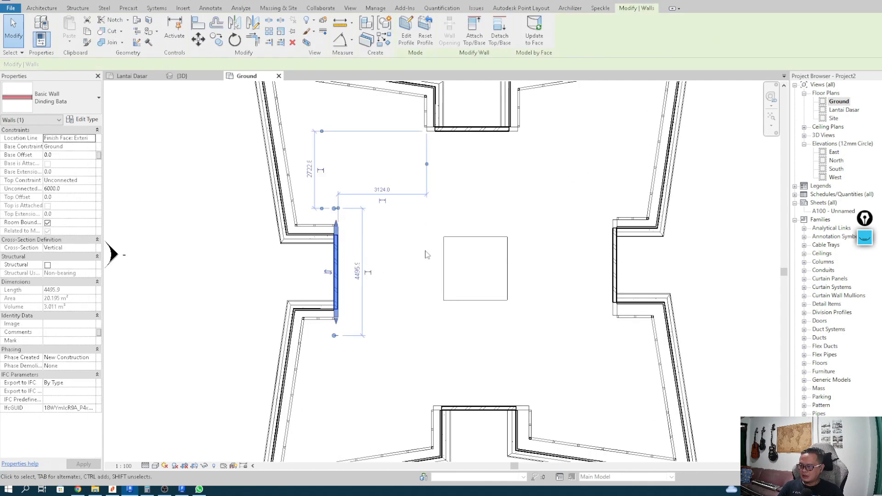
left_click(188, 78)
middle_click_drag(347, 343, 339, 317, "shift")
mouse_move(347, 191)
middle_mouse_down()
mouse_move(356, 205)
mouse_move(355, 192)
middle_mouse_up()
left_click_drag(193, 81, 645, 170)
mouse_move(767, 146)
left_mouse_down()
mouse_move(787, 140)
mouse_move(758, 152)
left_mouse_up()
middle_click_drag(570, 184, 547, 226)
scroll(354, 225, "down", 3)
Reset the profile of the selected west Dinding Bata wall and unjoin the conflicting elements.
left_click(288, 223)
scroll(345, 234, "down", 2)
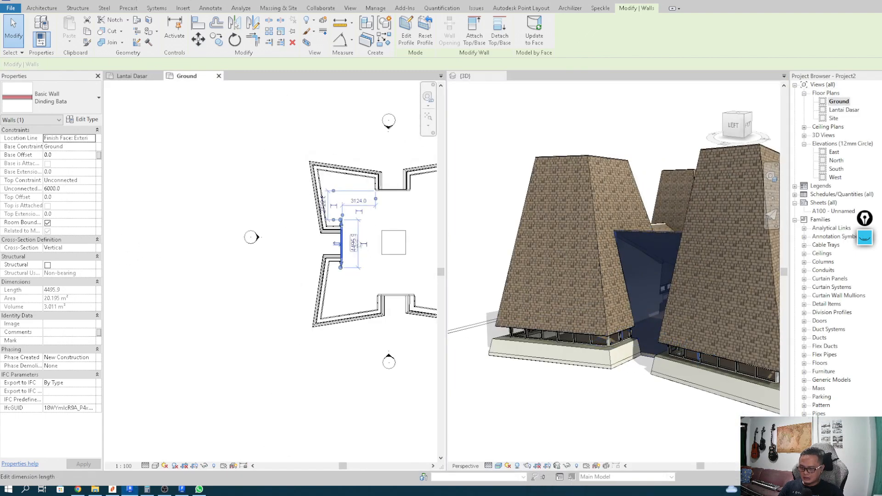
scroll(432, 237, "up", 3)
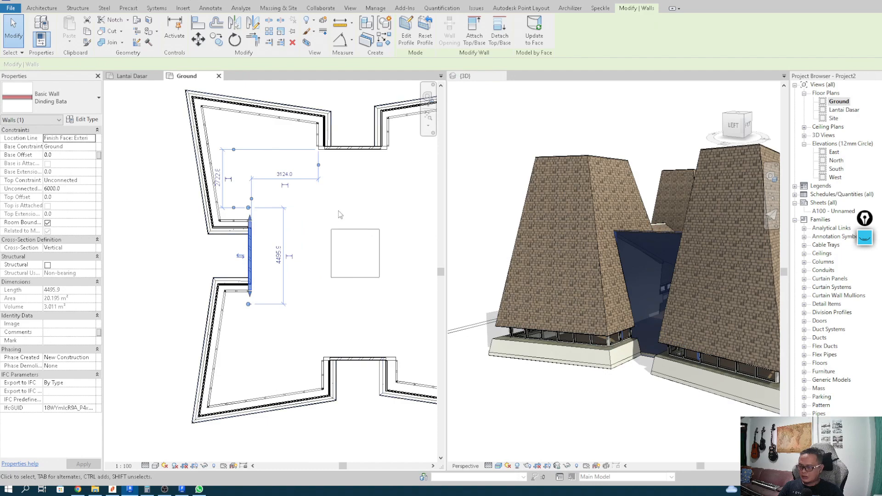
scroll(651, 374, "up", 3)
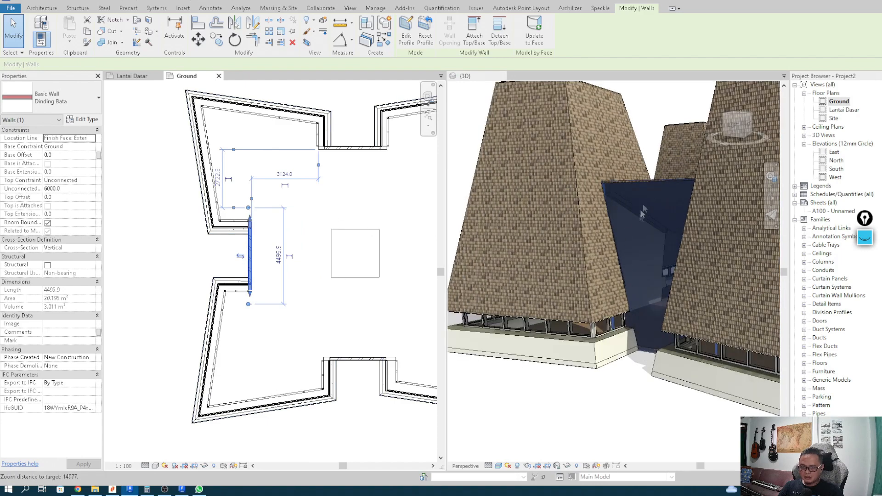
scroll(642, 215, "down", 3)
middle_click_drag(643, 219, 689, 232, "shift")
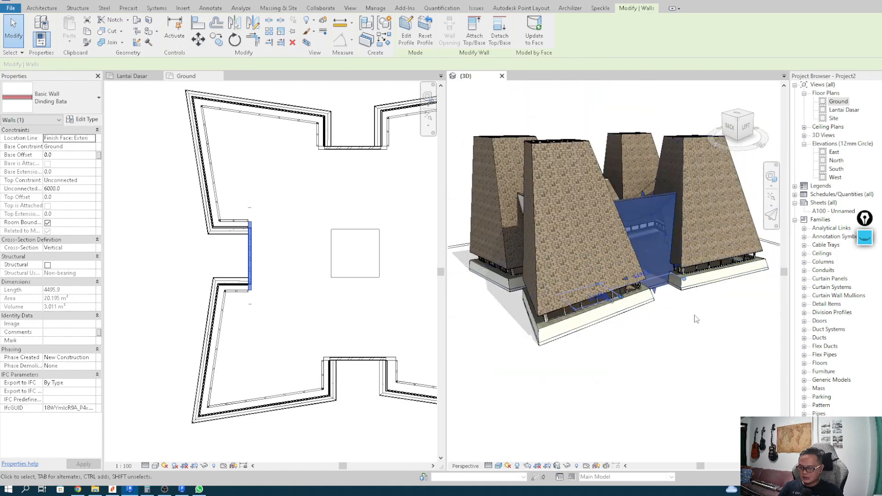
middle_click_drag(295, 256, 309, 263)
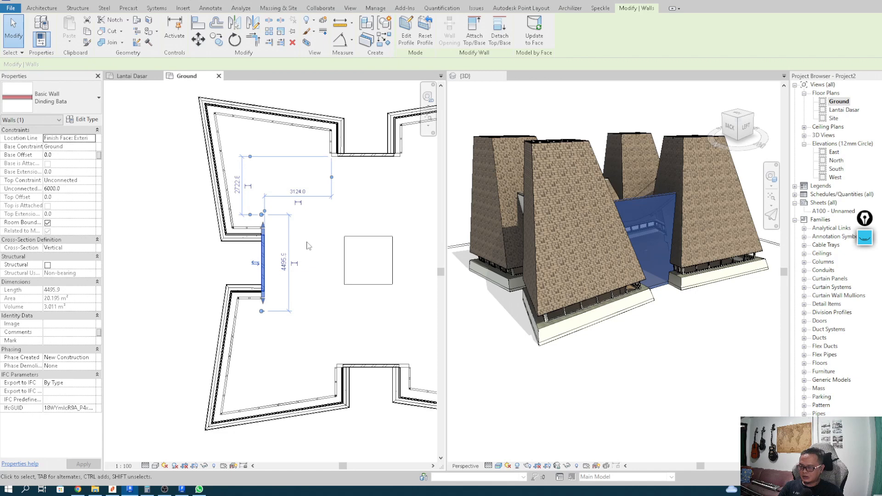
scroll(307, 246, "up", 2)
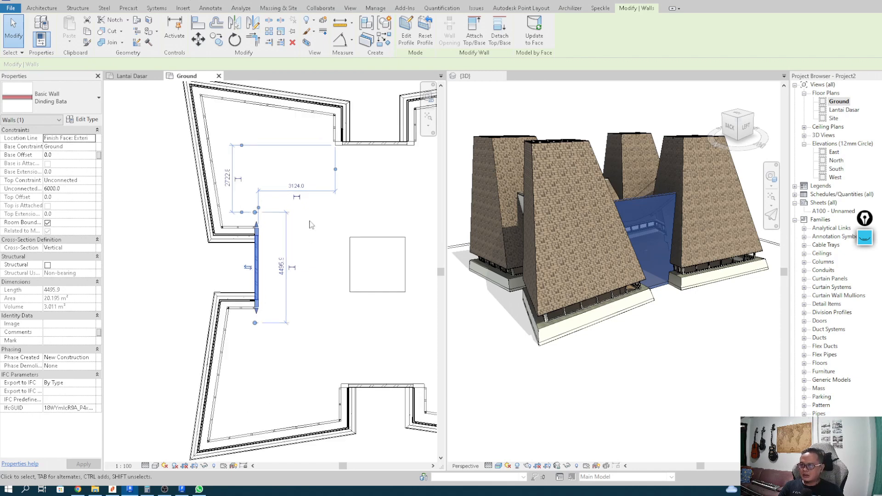
left_click(424, 39)
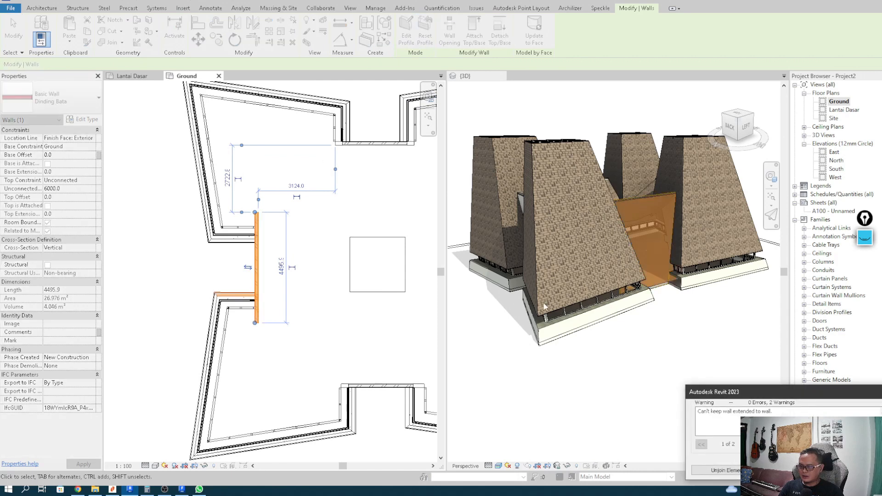
left_click(733, 473)
Reset the profile of the north recessed Dinding Bata wall and unjoin the conflicting elements.
scroll(321, 221, "down", 2)
scroll(349, 197, "up", 2)
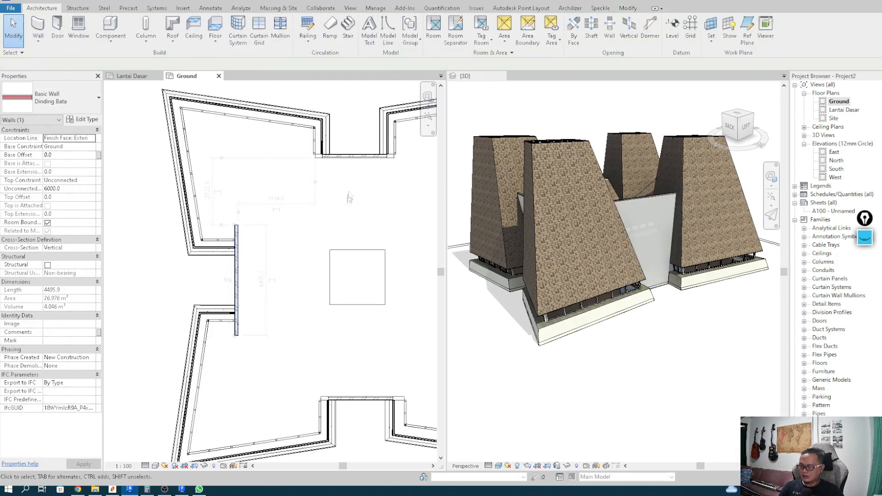
left_click(356, 158)
left_click(425, 37)
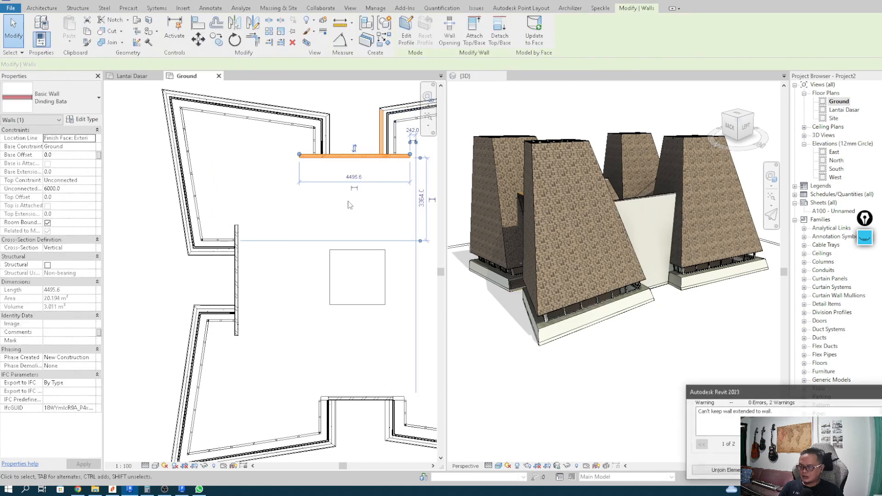
middle_click_drag(352, 235, 333, 236)
left_click(715, 473)
Reset the profile of the east recessed Dinding Bata wall and unjoin the conflicting elements.
scroll(339, 323, "down", 2)
middle_click_drag(339, 327, 258, 301)
left_click(310, 304)
left_click(334, 270)
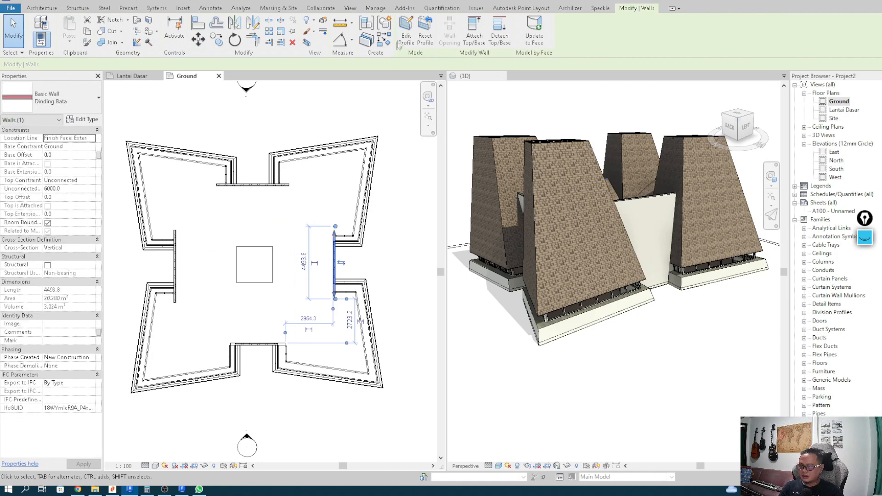
left_click(421, 29)
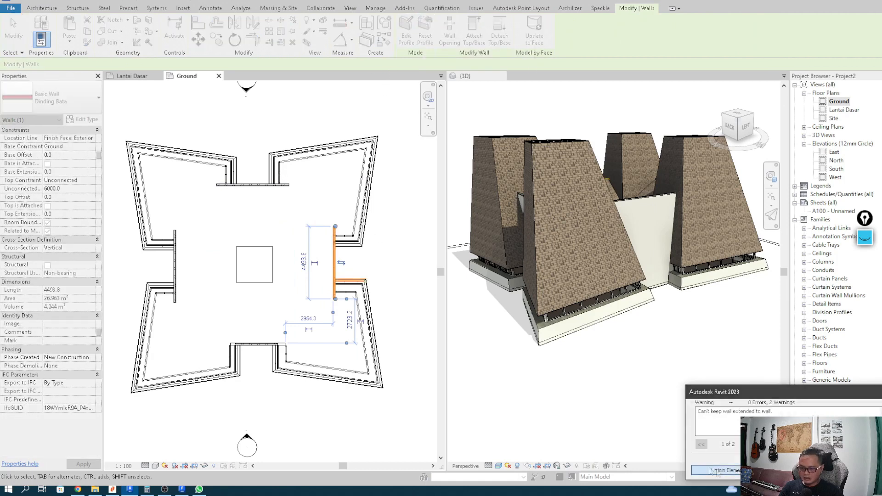
Reset the profile of the south recessed Dinding Bata wall, unjoin the conflicting elements and clear the selection.
scroll(252, 339, "up", 2)
left_click(257, 350)
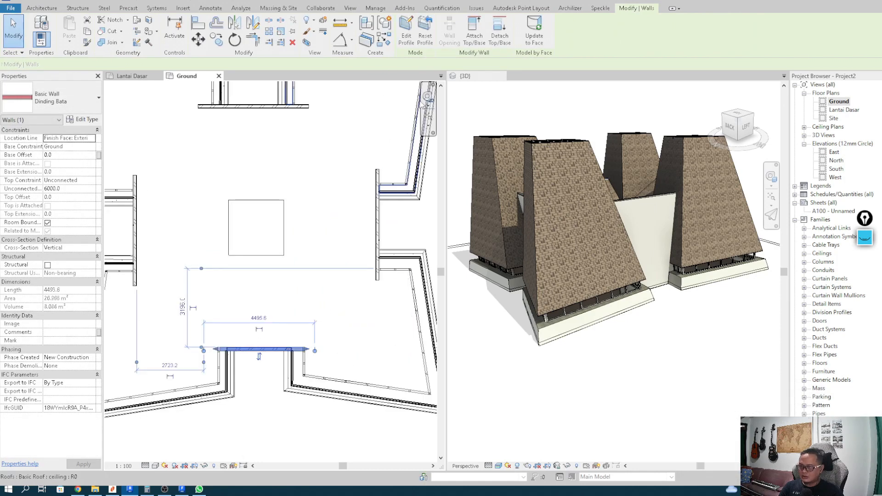
left_click(425, 29)
left_click(747, 470)
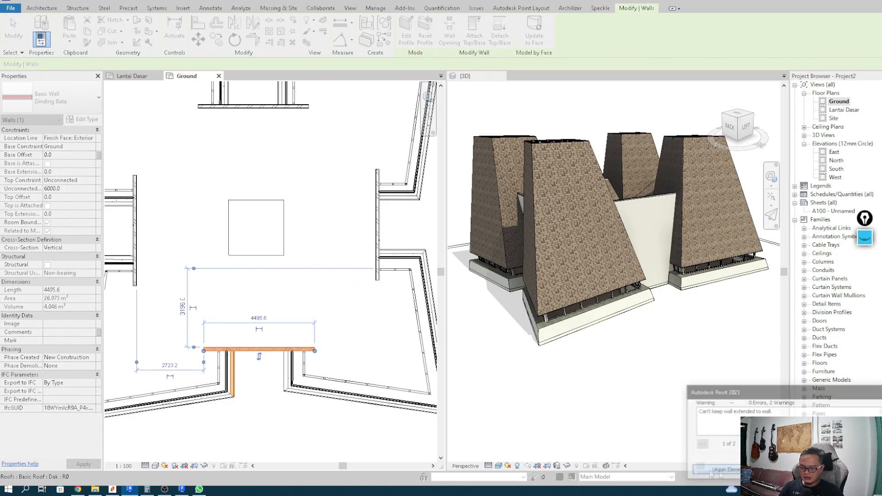
scroll(347, 389, "down", 2)
middle_click_drag(237, 298, 278, 294)
scroll(260, 281, "up", 2)
left_click(260, 284)
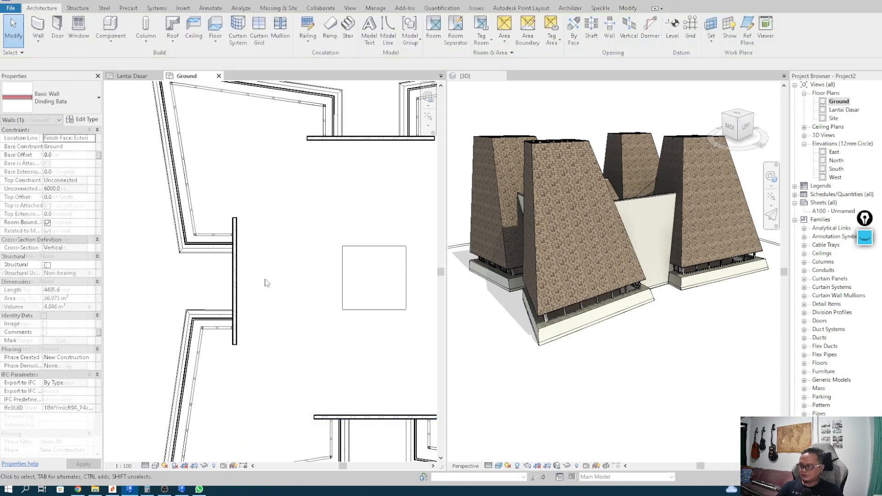
scroll(290, 276, "down", 2)
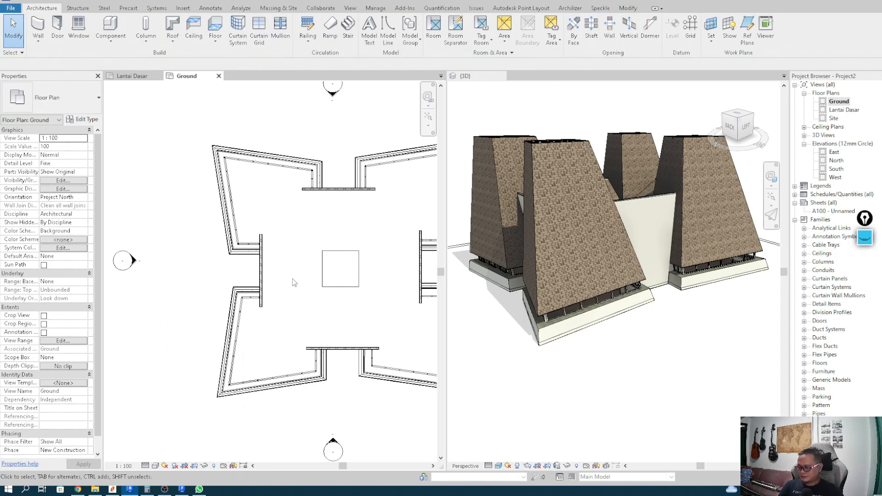
Select the Lantai Dasar floor in the 3D view and open its boundary for editing in the Ground plan.
middle_click_drag(294, 282, 283, 308)
scroll(295, 305, "up", 5)
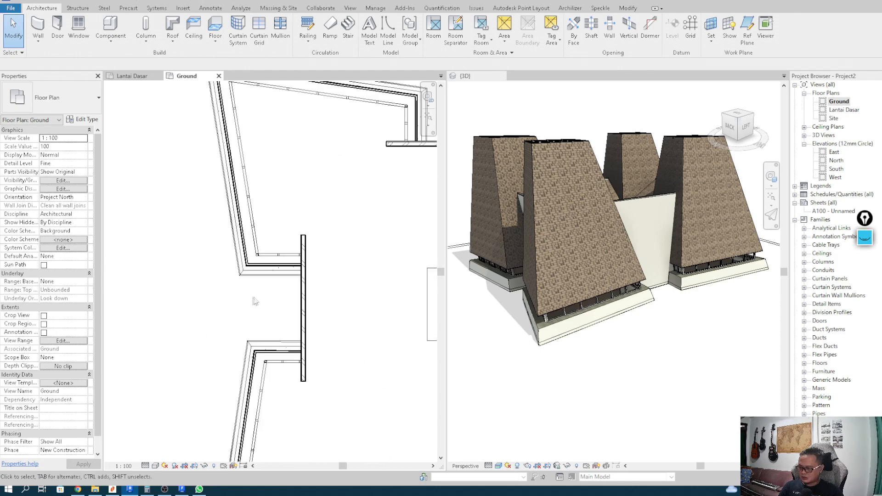
scroll(253, 301, "up", 2)
middle_click_drag(274, 294, 270, 292)
left_click(661, 318)
mouse_move(681, 315)
middle_mouse_down("shift")
mouse_move(616, 339)
mouse_move(669, 345)
mouse_move(683, 317)
middle_mouse_up("shift")
scroll(683, 317, "up", 1)
scroll(682, 316, "up", 2)
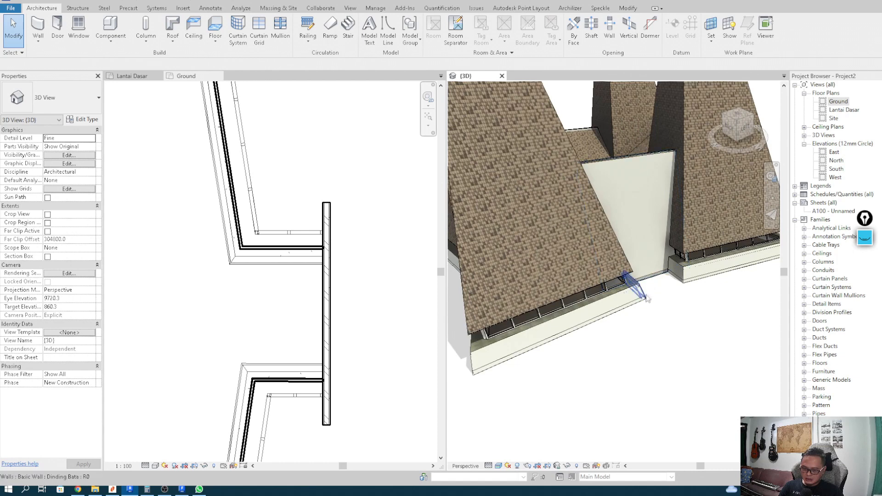
left_click(644, 306)
scroll(304, 318, "down", 4)
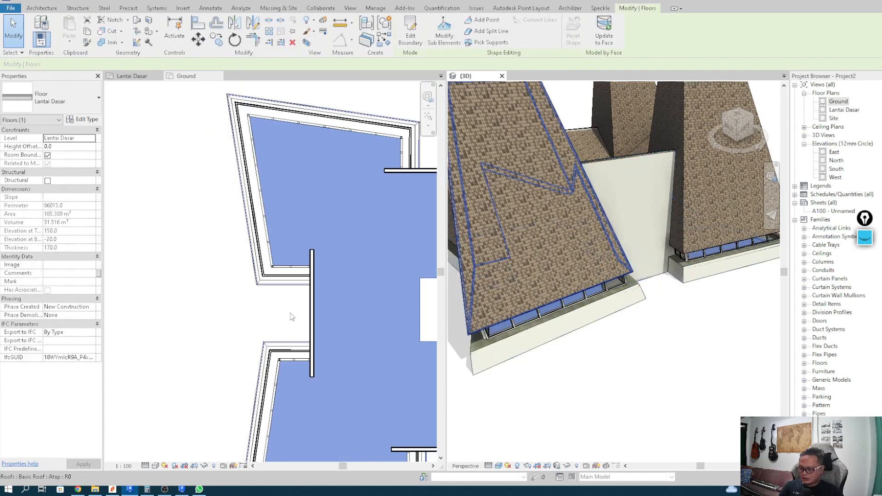
scroll(307, 318, "up", 3)
middle_click_drag(336, 308, 271, 288)
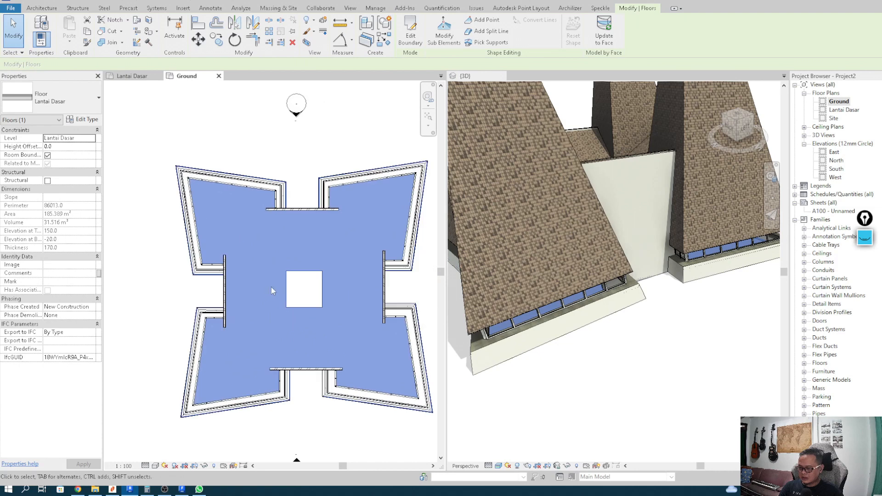
scroll(272, 288, "down", 2)
left_click(408, 40)
Move the floor boundary line at the west recess outward to 1200 mm from the wall face.
scroll(367, 289, "up", 4)
left_click(306, 271)
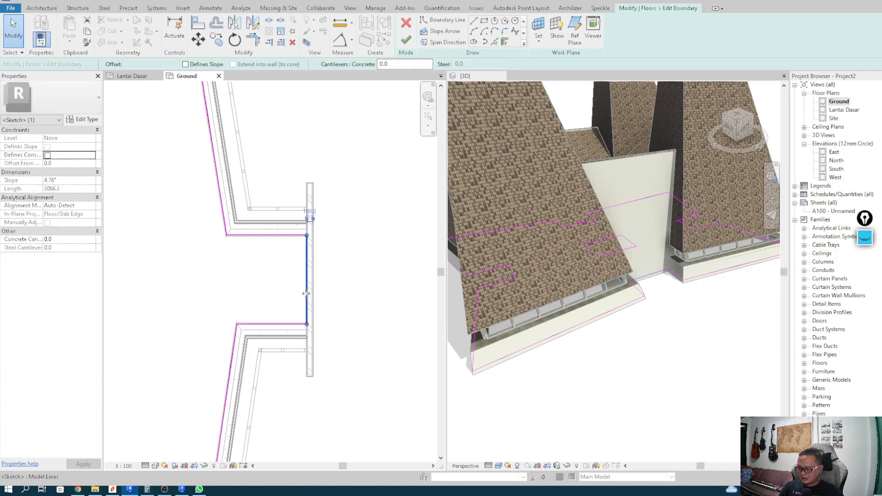
left_click_drag(296, 291, 260, 291)
left_click(289, 211)
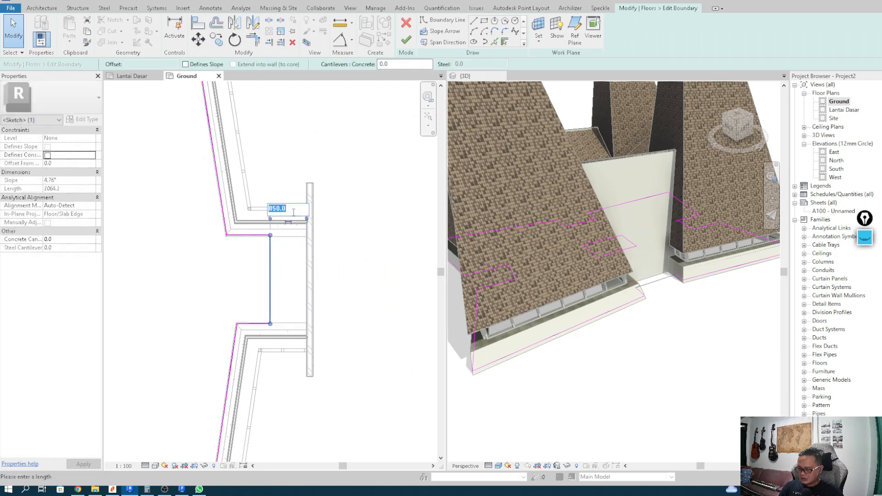
type("1200")
key("Return")
Move the floor boundary line at the north recess outward to 1200 mm from the wall face.
scroll(281, 214, "down", 2)
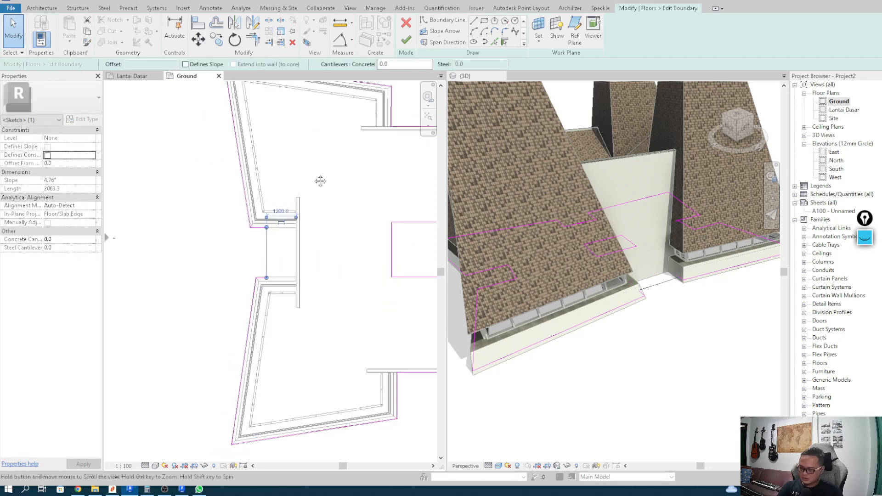
middle_click_drag(381, 146, 293, 344)
left_click(317, 329)
left_click_drag(320, 328, 328, 309)
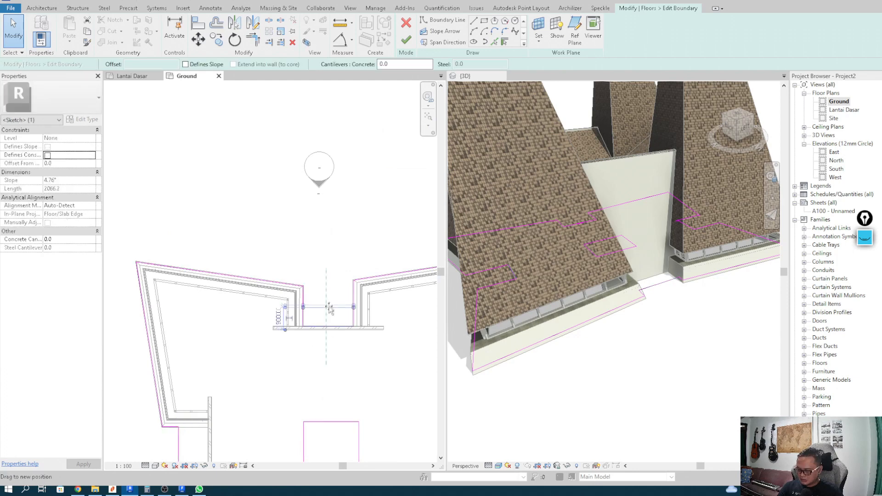
left_click(278, 316)
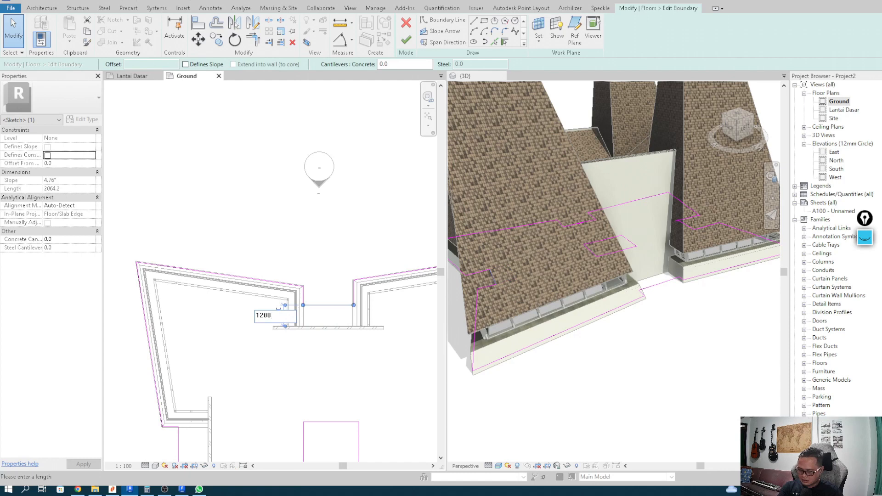
key("Return")
Move the floor boundary line at the east recess outward to 1200 mm from the wall face.
middle_click_drag(249, 332, 74, 276)
middle_click_drag(288, 323, 220, 294)
middle_click_drag(229, 360, 283, 314)
left_click(283, 316)
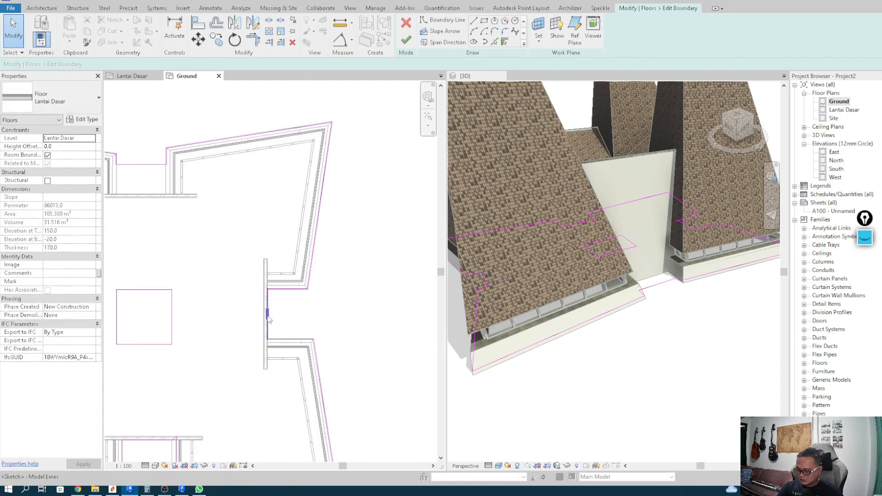
left_click(268, 315)
scroll(258, 328, "up", 2)
left_click_drag(274, 318, 300, 320)
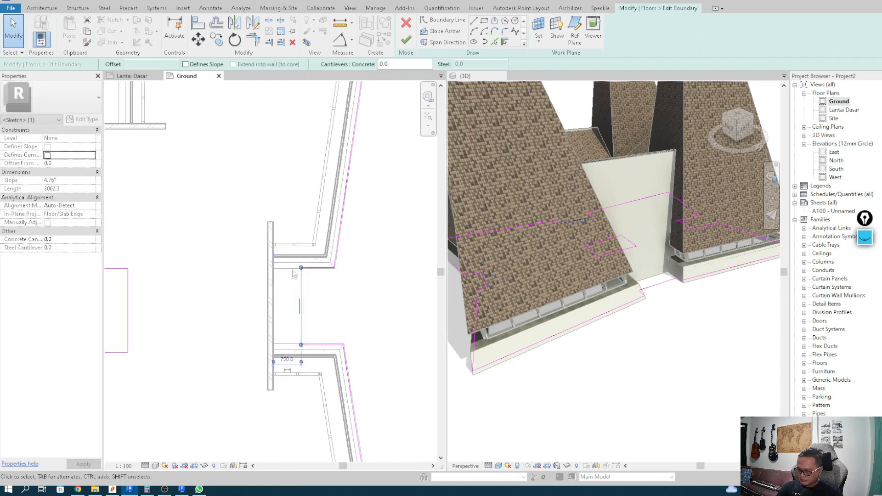
left_click(286, 360)
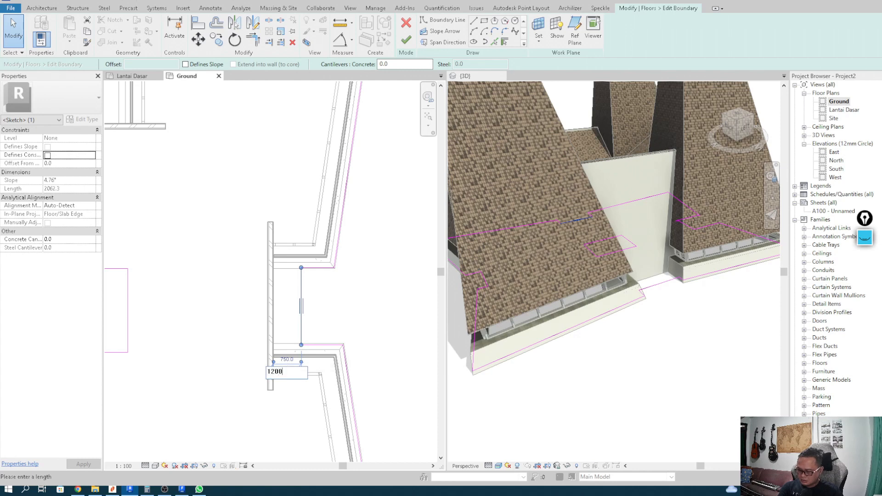
type("1200")
key("Return")
Move the floor boundary line at the south recess outward to 1200 mm from the wall face.
scroll(265, 277, "down", 3)
scroll(264, 276, "up", 1)
scroll(244, 294, "up", 2)
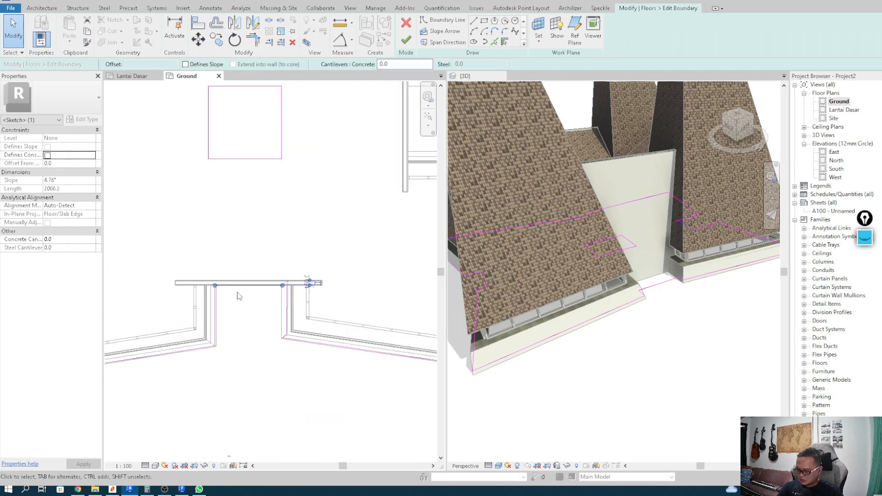
left_click(231, 319)
scroll(265, 333, "up", 3)
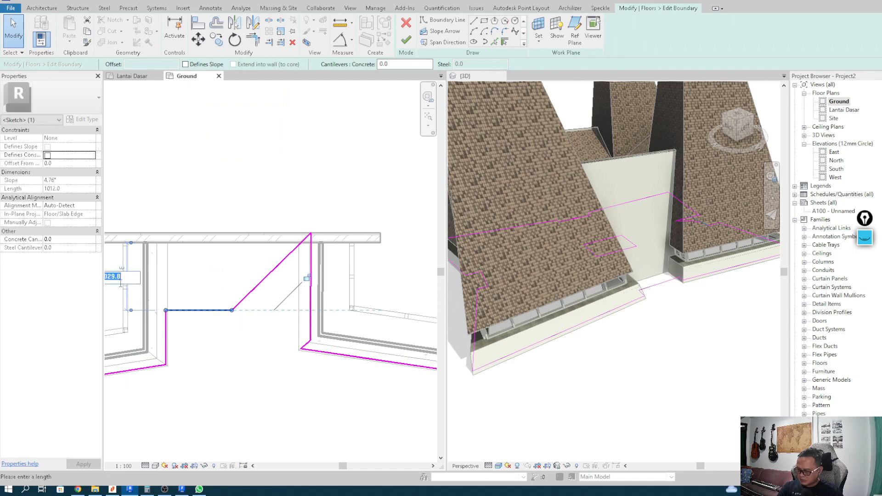
key("Return")
Trim the south recess boundary line to the recess's east side line and delete the leftover long diagonal line.
middle_click_drag(203, 285, 239, 269)
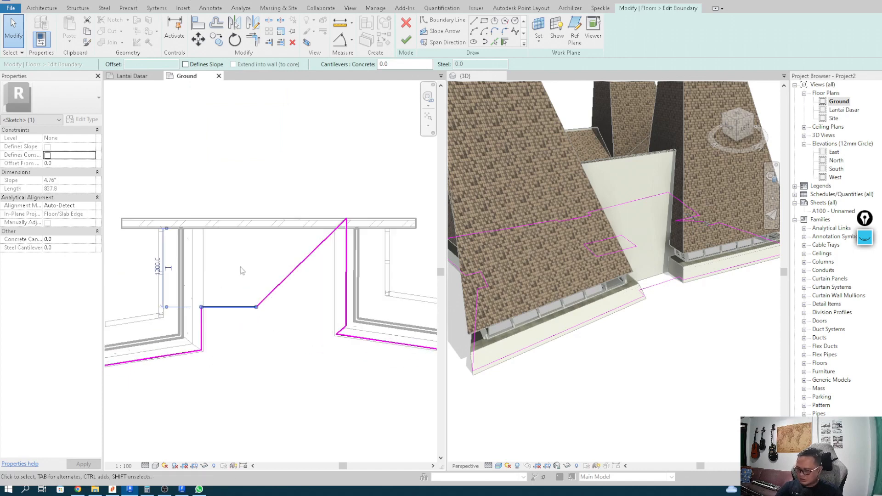
left_click(241, 272)
middle_click_drag(289, 347, 286, 345)
key("t")
key("r")
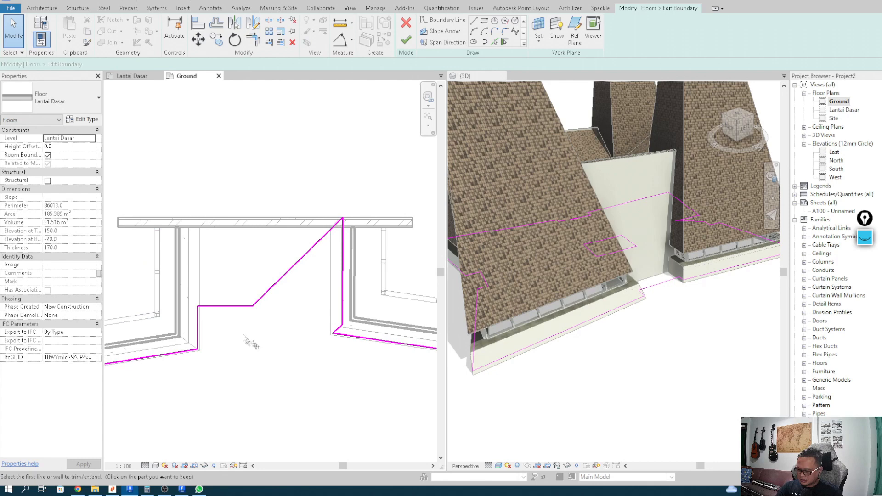
left_click(235, 305)
left_click(342, 322)
middle_click_drag(281, 301, 305, 311)
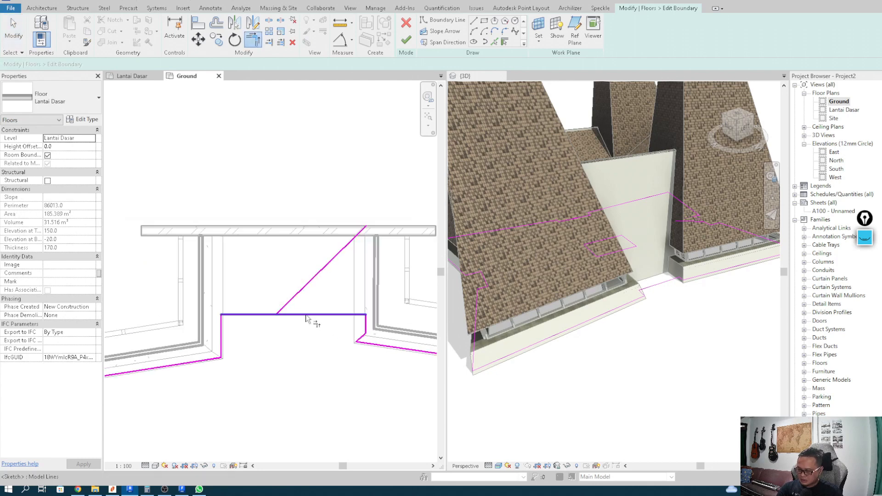
key("Escape")
key("Escape")
left_click(303, 292)
key("Delete")
Join the south recess's east side line to the tower's outer boundary line and delete the short diagonal line.
scroll(302, 292, "down", 4)
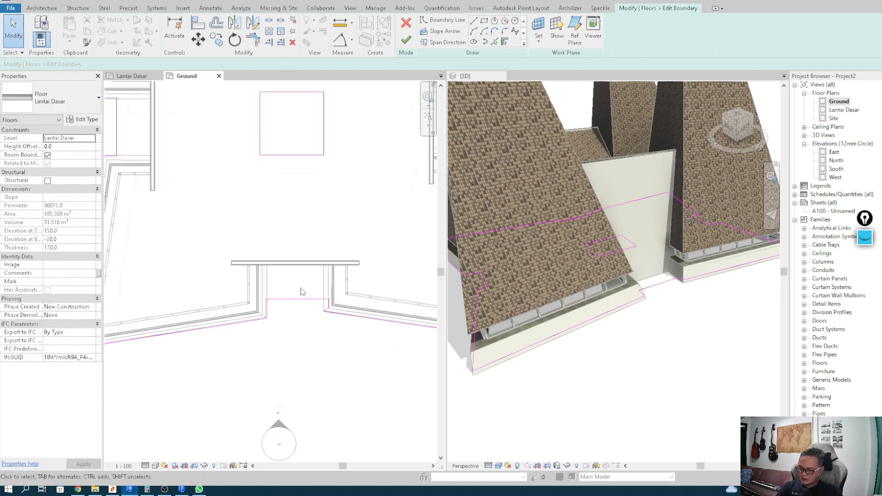
scroll(333, 282, "up", 4)
middle_click_drag(334, 282, 299, 317)
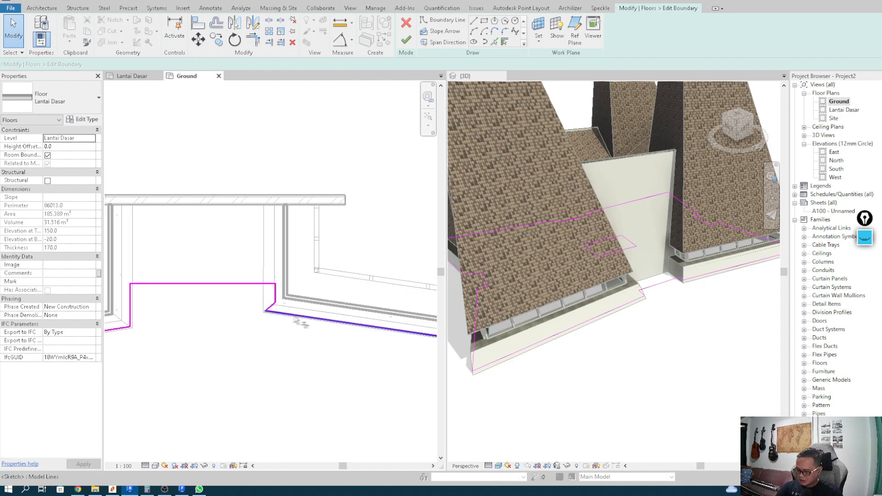
left_click(269, 308)
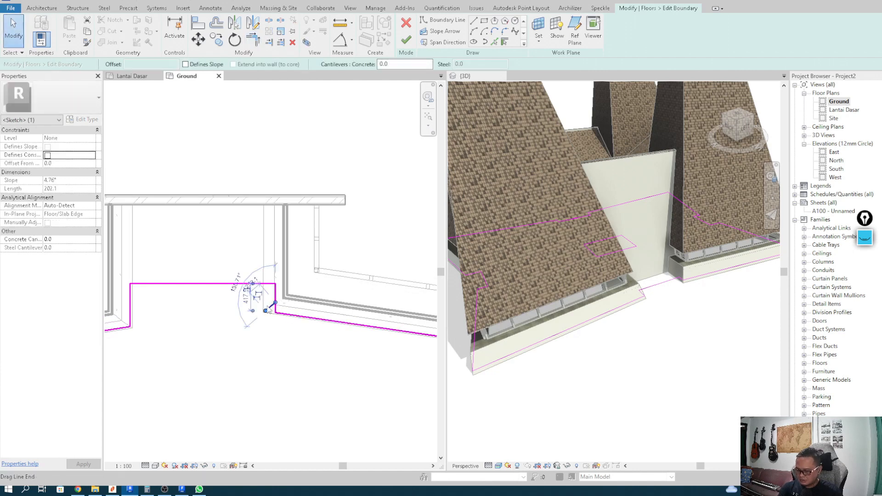
key("Delete")
scroll(270, 303, "down", 5)
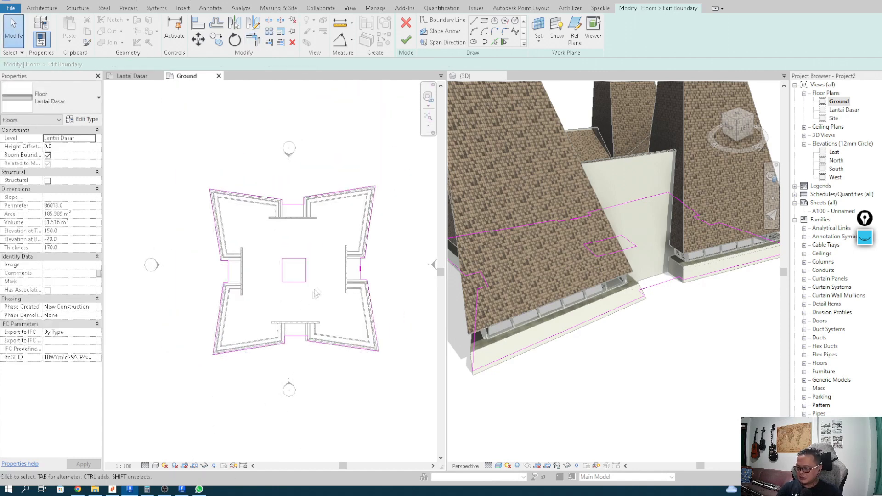
Finish the floor boundary edit and check the extended slab at the recess in the 3D view.
left_click(406, 40)
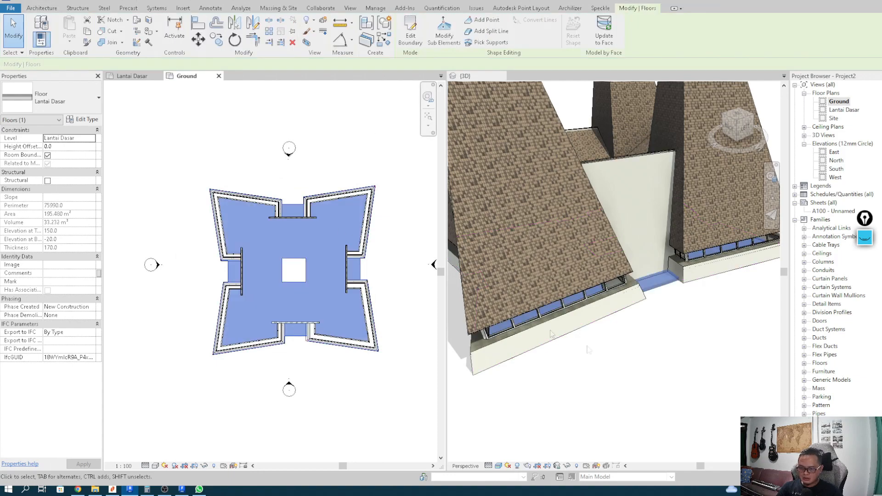
left_click(640, 374)
middle_click_drag(673, 330, 665, 411, "shift")
left_click(606, 336)
Draw a Curtain_Wall-Storefront wall 2500 mm long along the west Dinding Bata wall, spanning the recess.
scroll(299, 252, "up", 4)
left_click(291, 257)
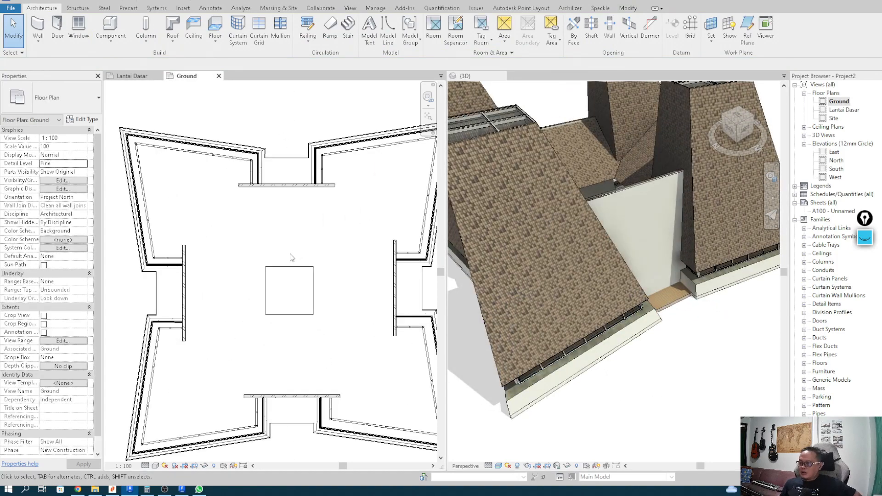
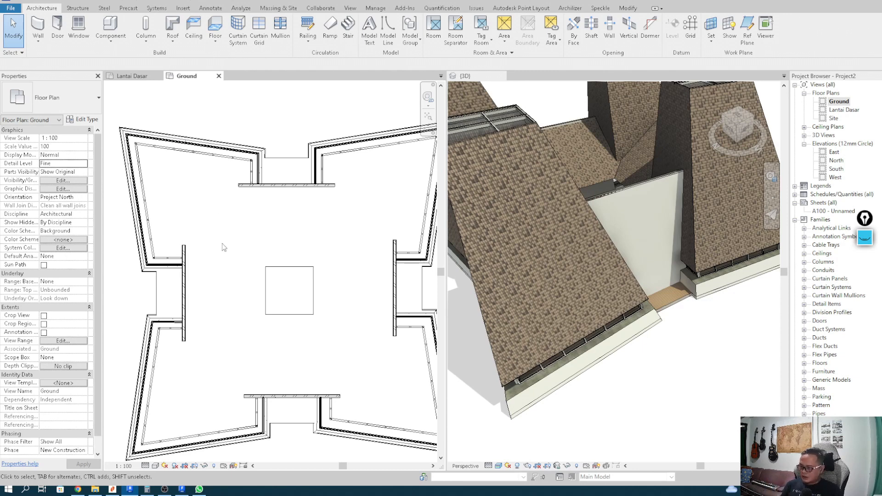
middle_click_drag(226, 256, 239, 243)
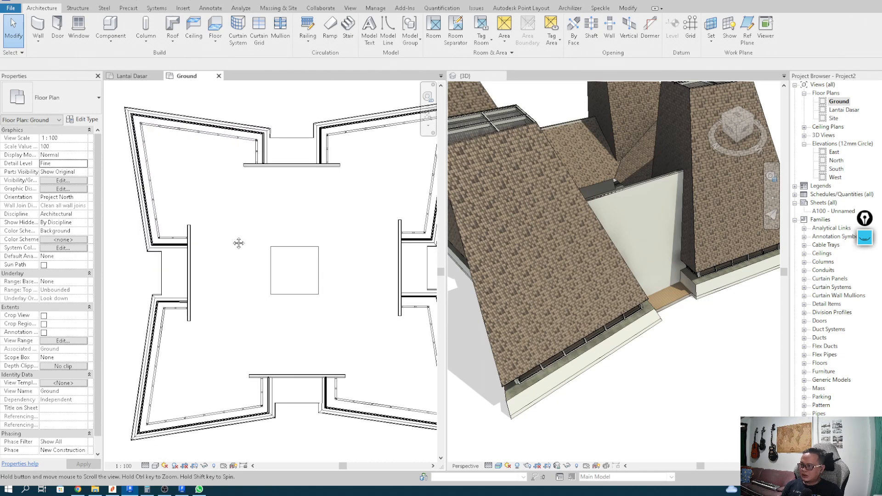
middle_click_drag(238, 242, 243, 267)
scroll(223, 263, "up", 1)
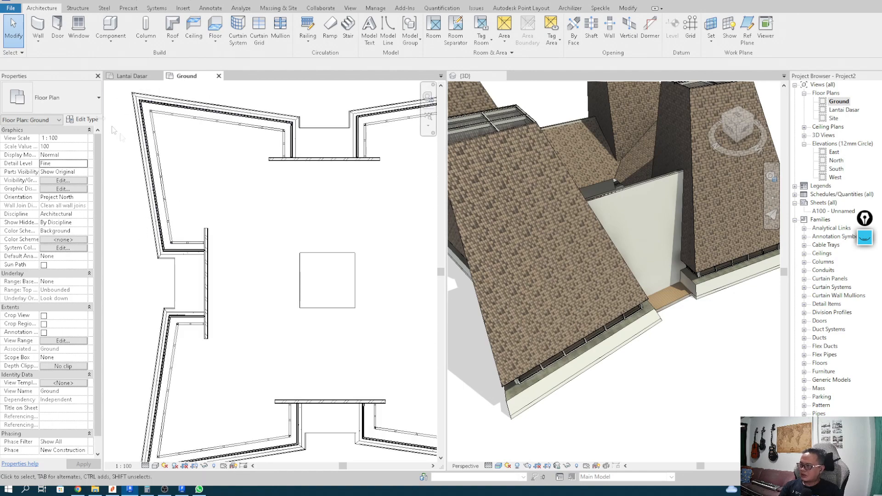
left_click(38, 27)
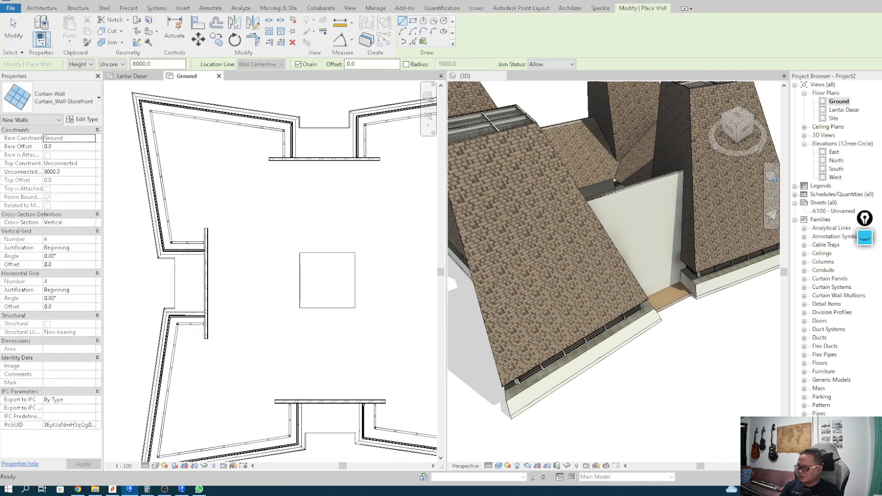
left_click(79, 107)
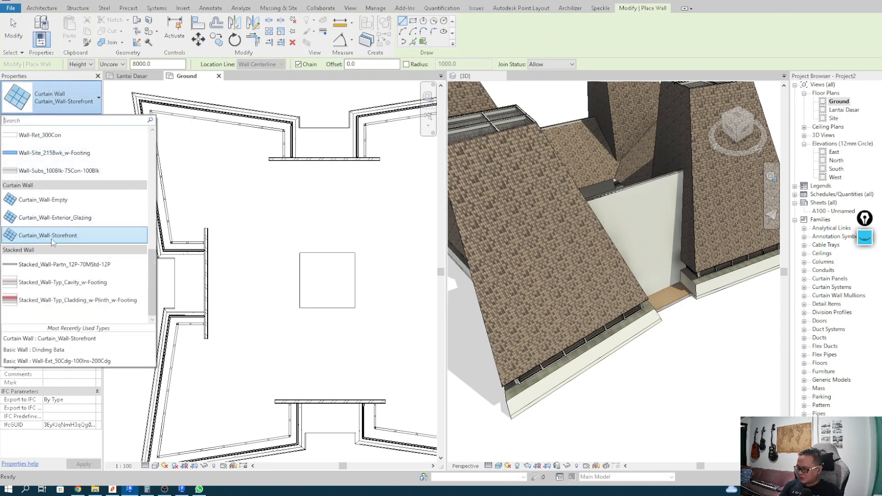
left_click(52, 237)
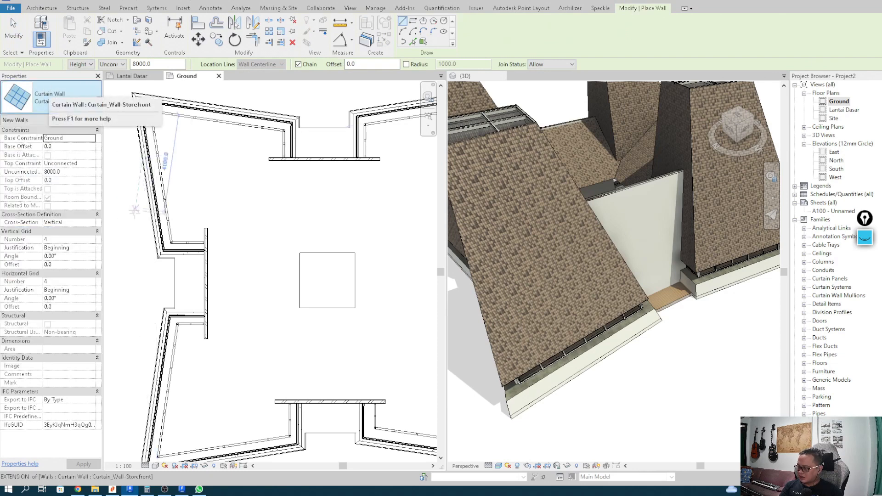
scroll(149, 261, "up", 4)
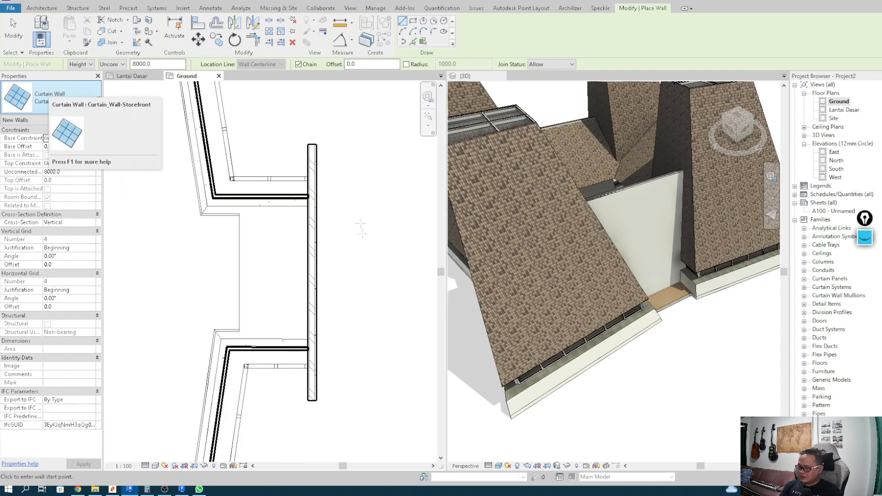
scroll(333, 350, "up", 1)
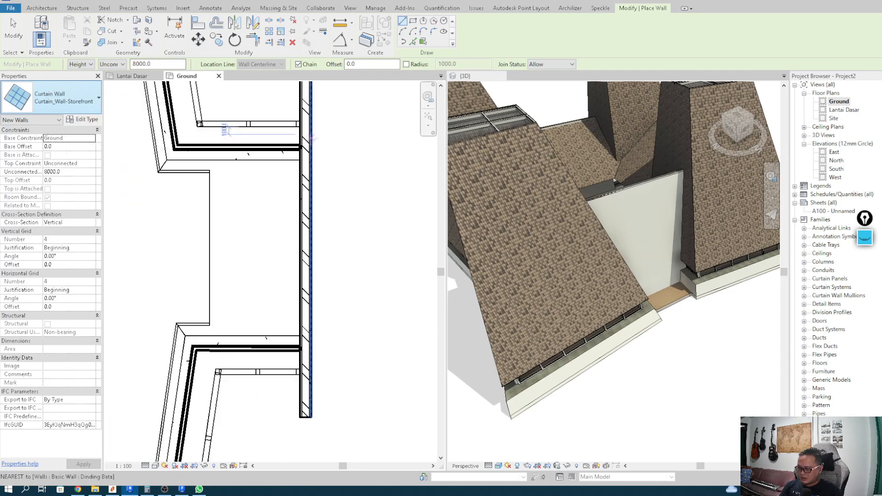
left_click(300, 161)
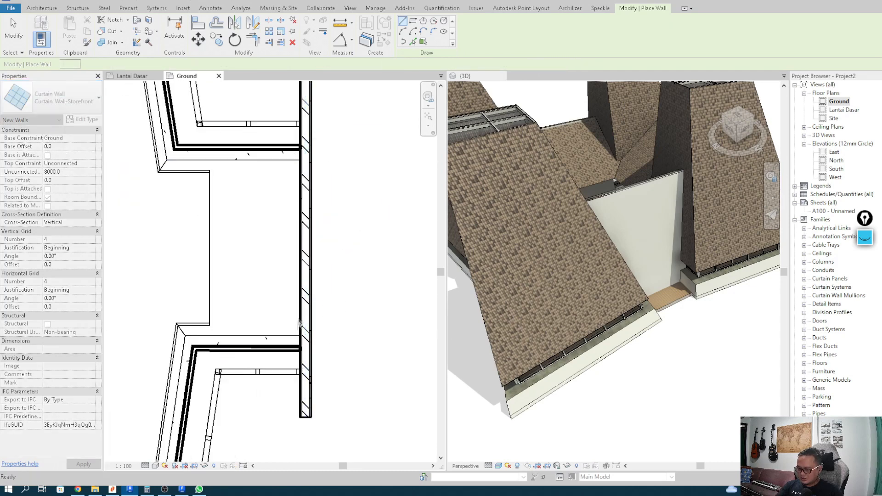
left_click(305, 344)
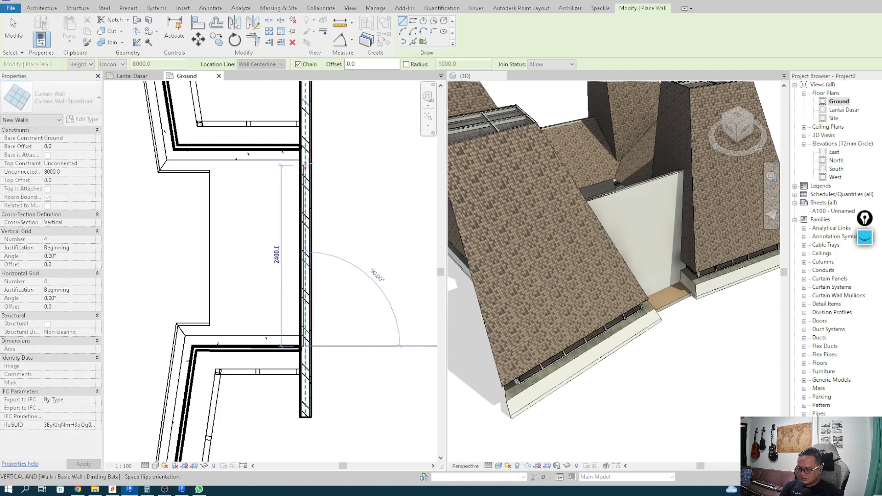
left_click(305, 157)
middle_click_drag(335, 179, 321, 197)
key("Escape")
key("Escape")
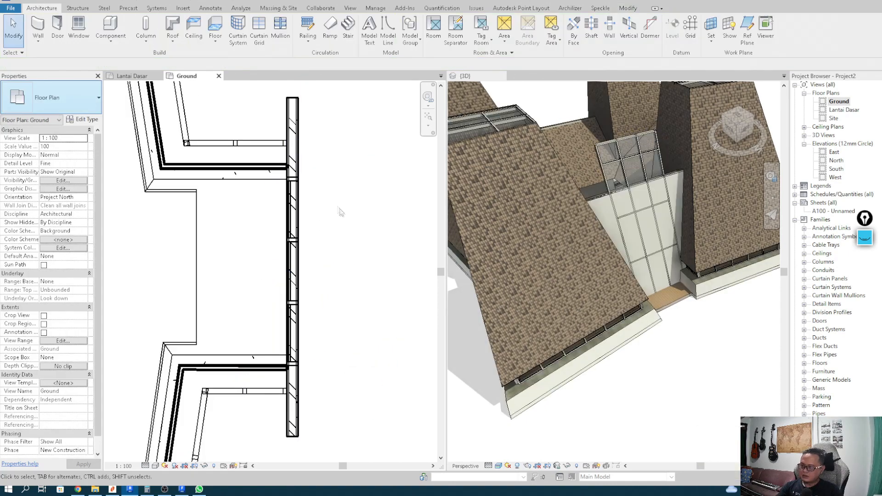
Delete the curtain wall just drawn over the west Dinding Bata wall.
left_click(291, 236)
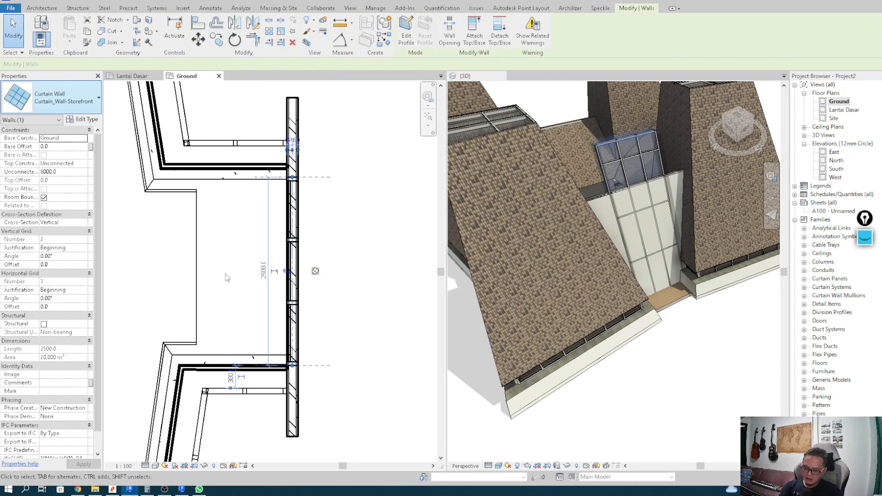
key("Delete")
middle_click_drag(253, 270, 306, 285)
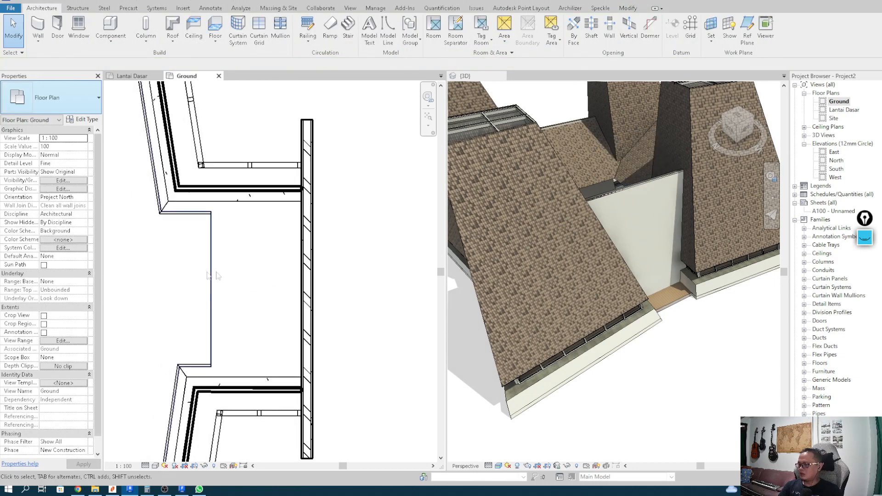
Enable Automatically Embed in the type properties of Curtain_Wall-Storefront for new walls.
left_click(38, 25)
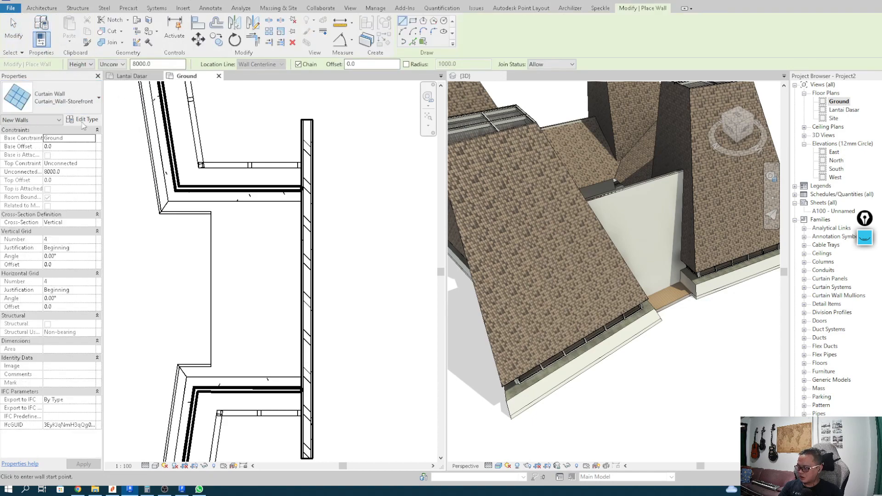
left_click(82, 120)
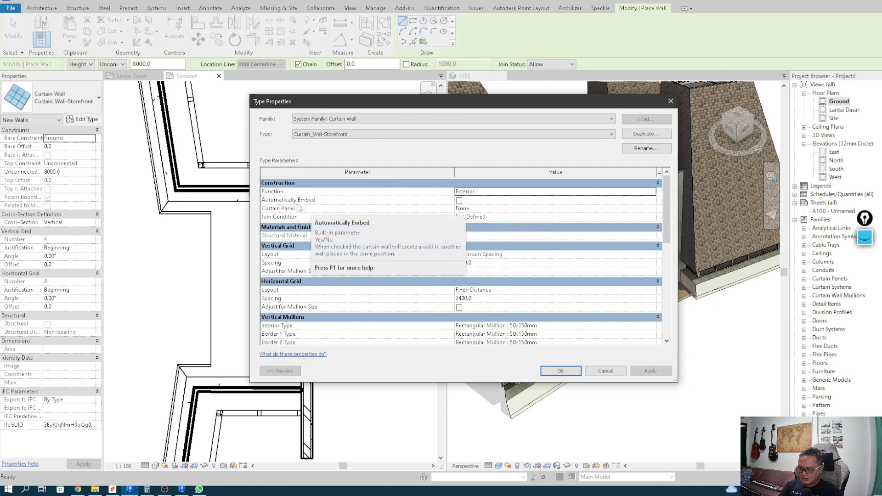
left_click(460, 200)
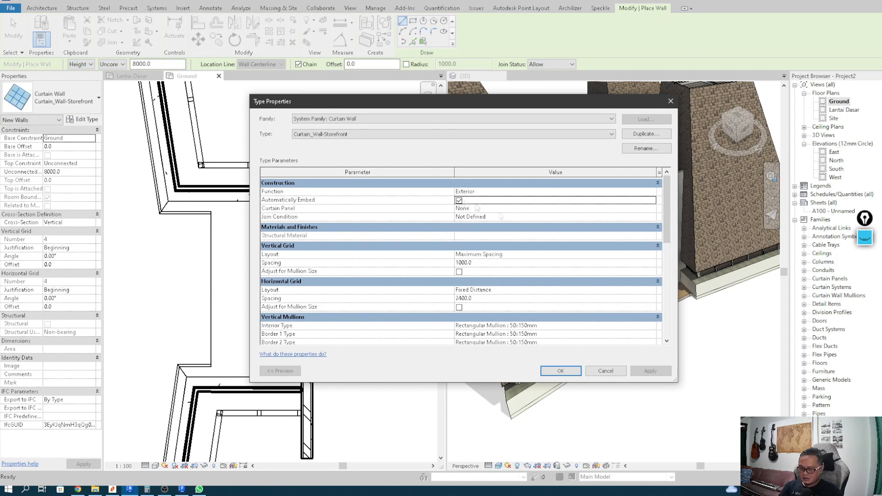
left_click(552, 372)
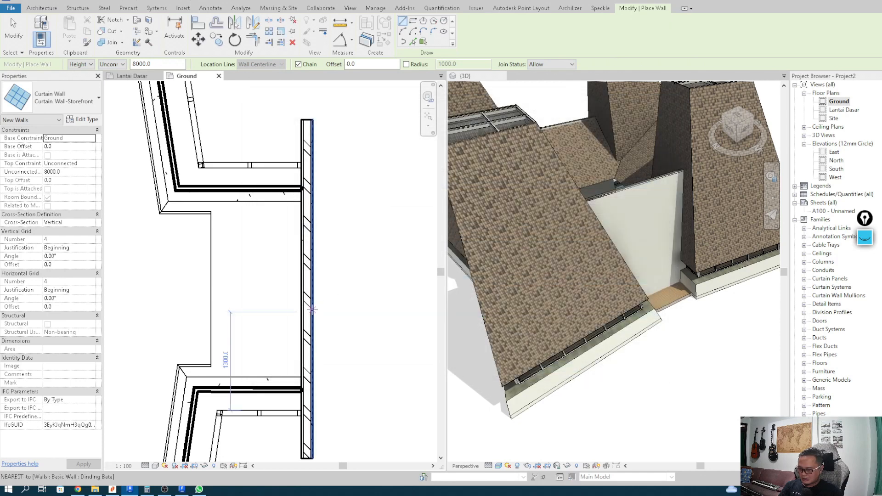
Draw an embedded storefront curtain wall 2000 mm long in the west Dinding Bata wall and check it in the 3D view.
left_click(307, 365)
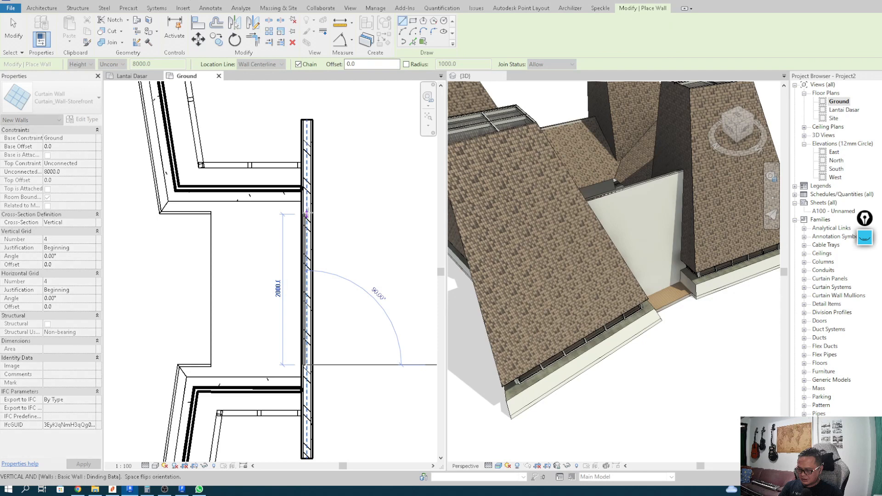
left_click(307, 214)
key("Escape")
key("Escape")
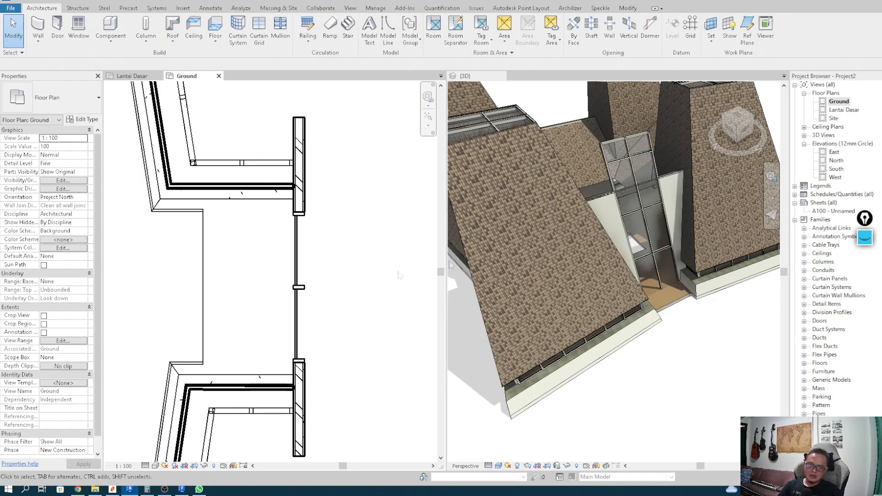
left_click(658, 301)
middle_click_drag(658, 257, 647, 199, "shift")
left_click(627, 164)
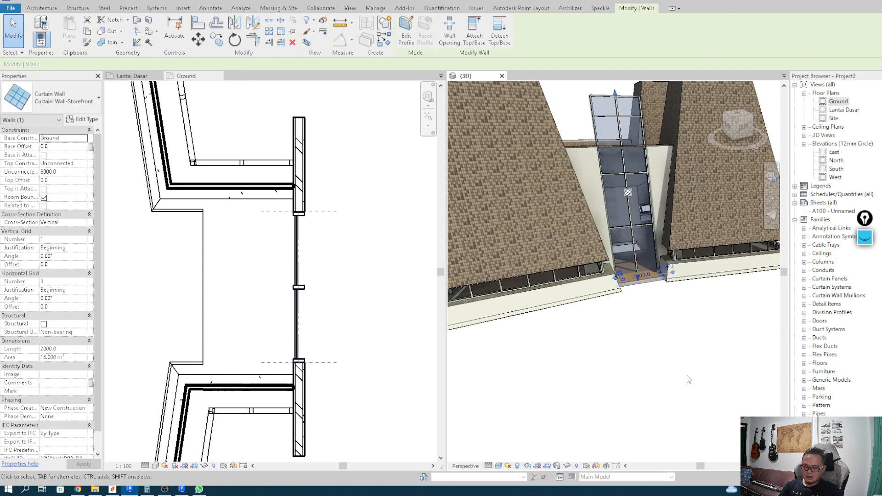
middle_click_drag(648, 355, 652, 383)
left_click(346, 288)
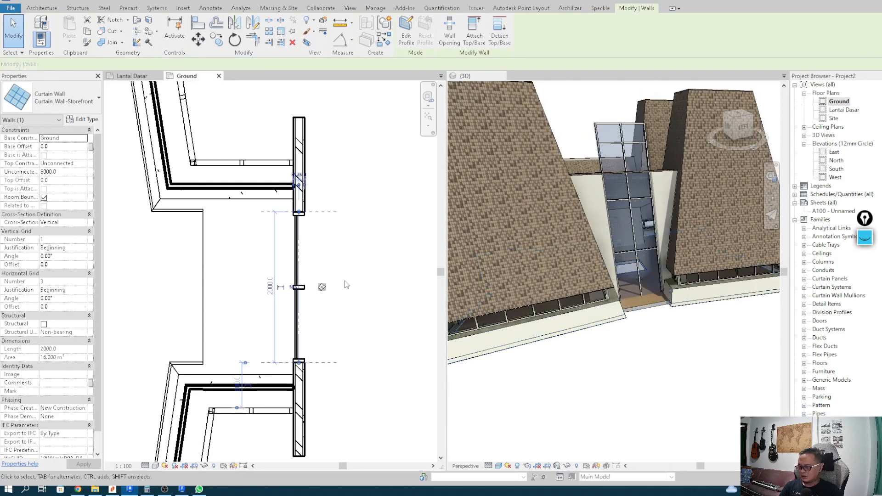
left_click(367, 304)
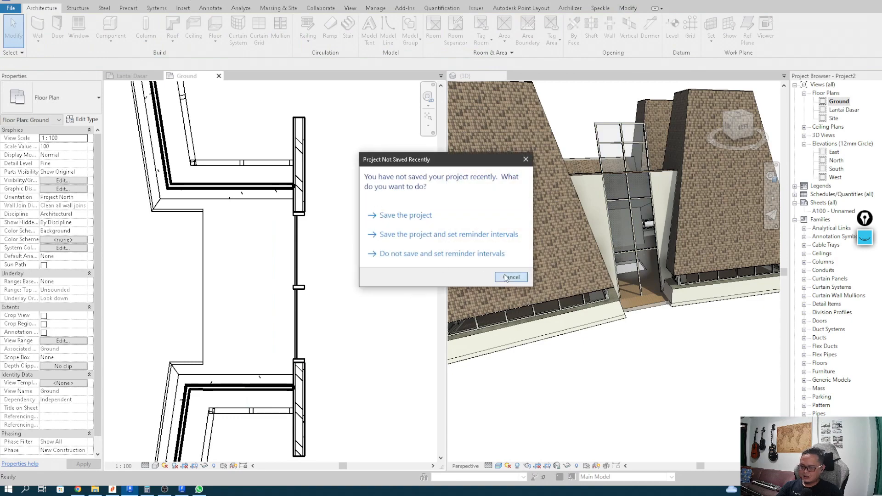
Dismiss the save reminder and delete the 8000 mm high embedded curtain wall.
left_click(505, 278)
left_click(299, 295)
key("Delete")
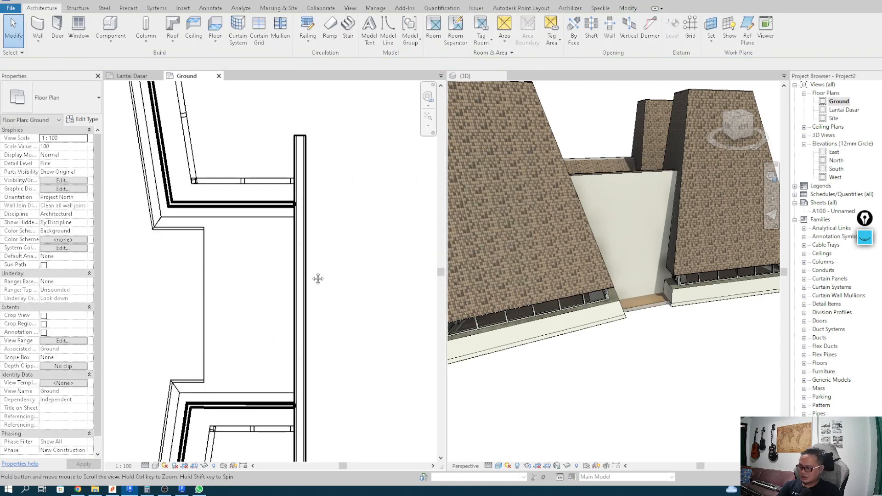
Draw a 2000 mm long storefront curtain wall in the west wall, based on Lantai Dasar with a 2400 mm unconnected height.
key("w")
key("a")
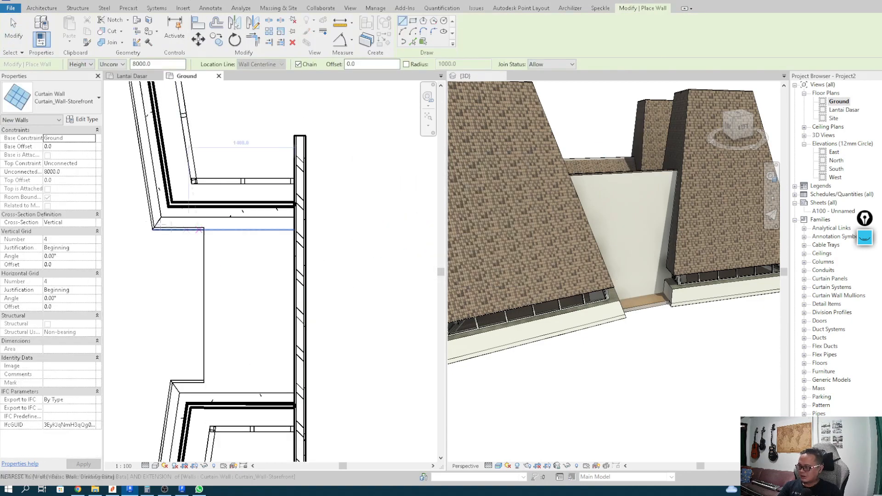
left_click(93, 138)
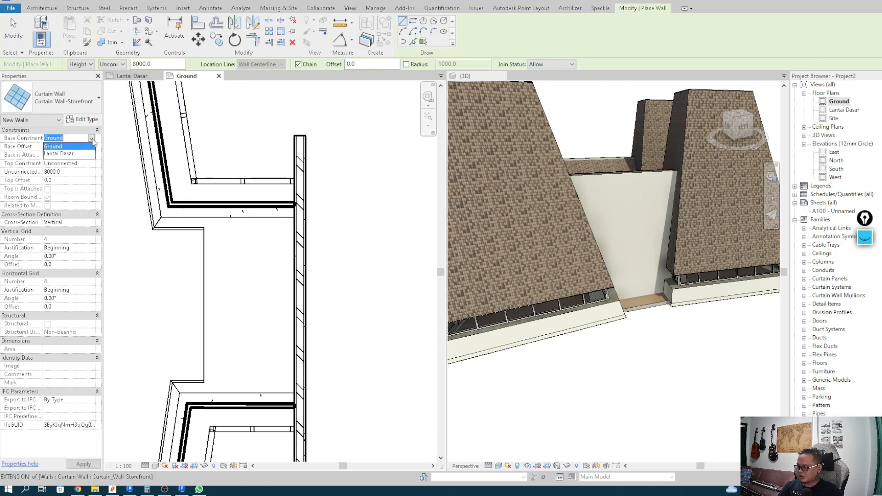
left_click(70, 154)
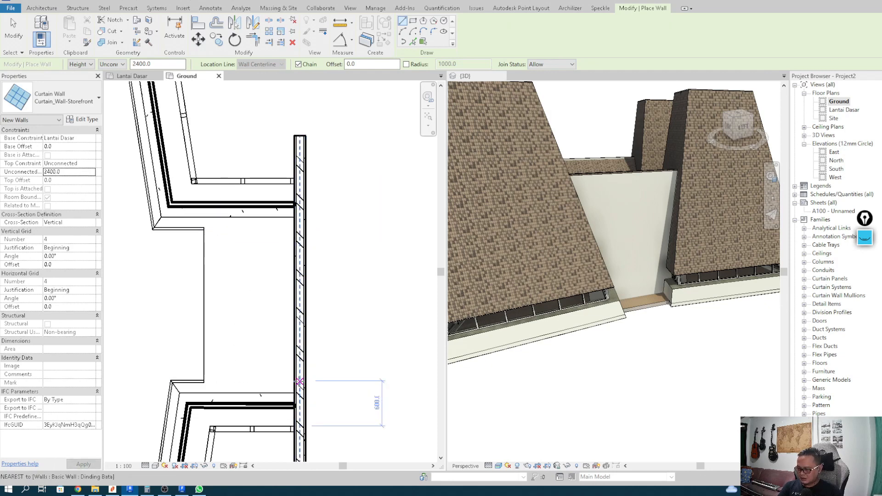
left_click(299, 382)
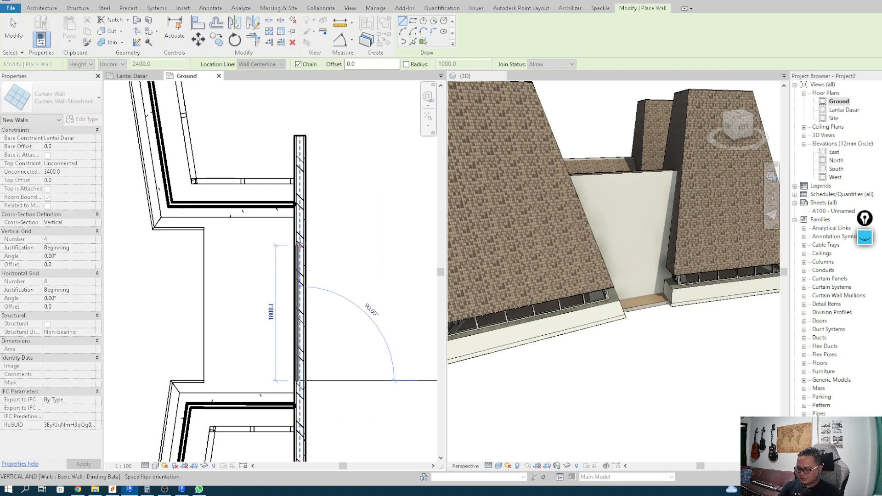
left_click(299, 228)
key("Escape")
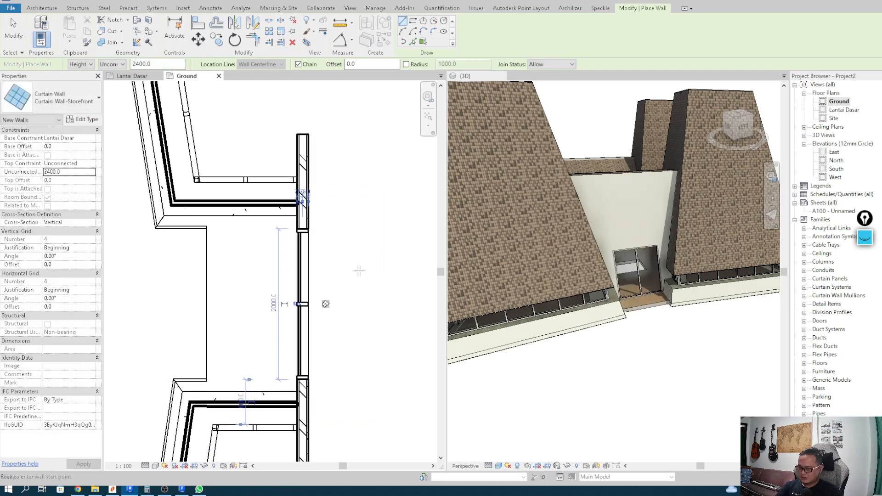
key("Escape")
scroll(219, 244, "up", 1)
scroll(239, 241, "down", 2)
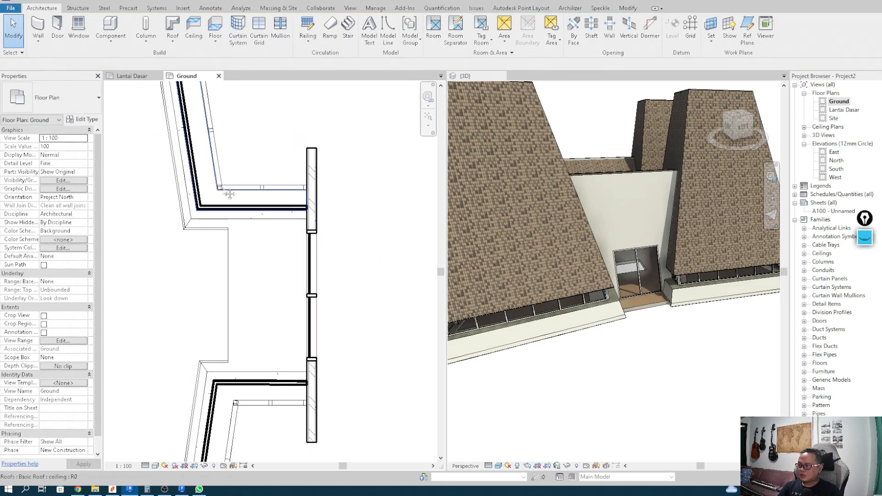
Draw two horizontal model lines on the Lantai Dasar plane, from the west slab extension's outer corners across the Dinding Bata wall.
scroll(219, 256, "up", 3)
scroll(235, 250, "down", 2)
key("l")
key("i")
left_click(394, 259)
middle_click_drag(352, 307, 334, 240)
key("Escape")
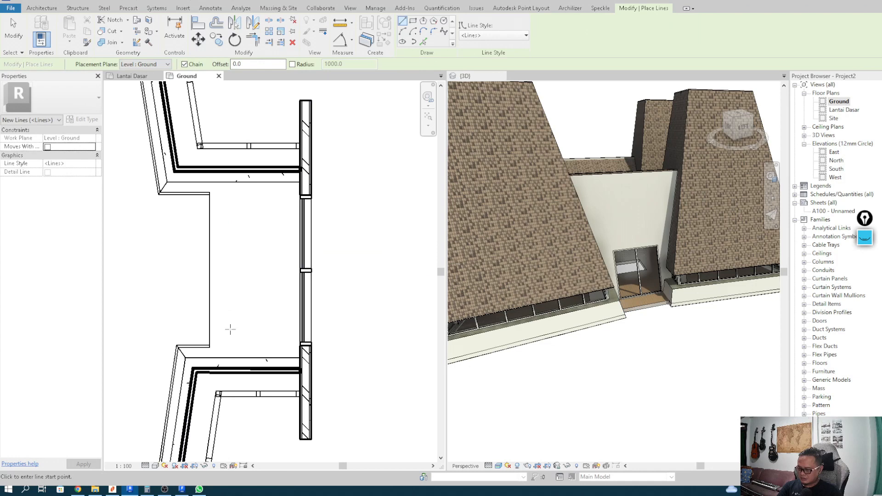
left_click(153, 64)
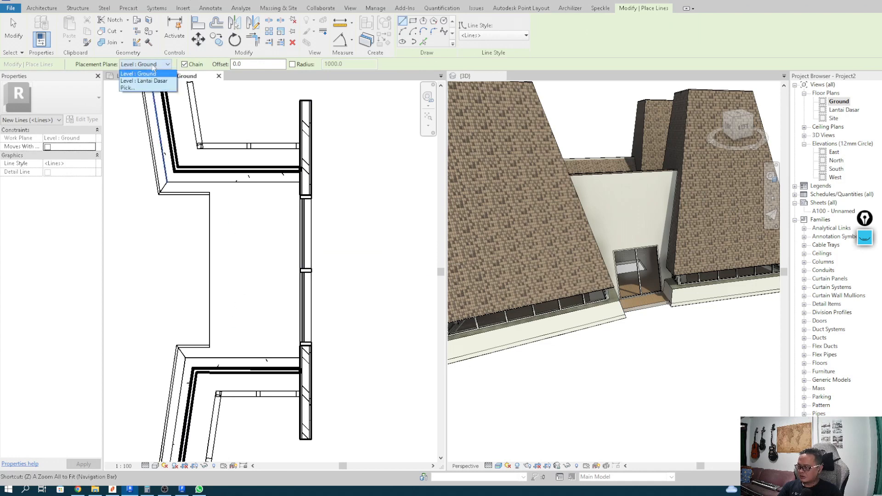
left_click(138, 79)
left_click(210, 191)
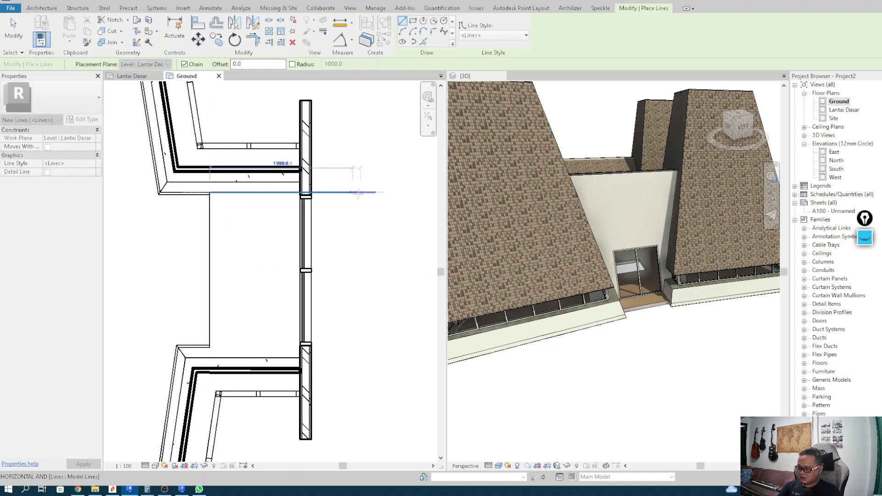
left_click(375, 191)
key("Escape")
left_click(210, 347)
left_click(375, 347)
key("Escape")
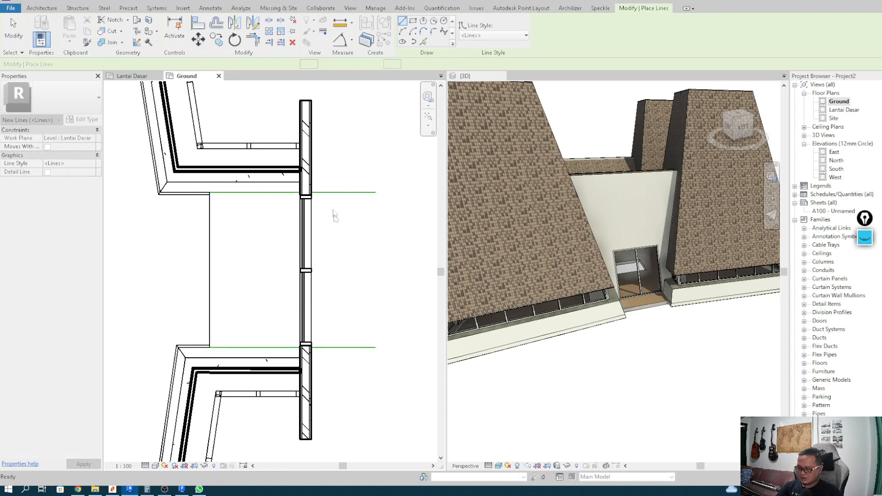
key("Escape")
Stretch both ends of the west storefront curtain wall to meet the two horizontal model lines.
left_click(304, 224)
scroll(301, 187, "up", 4)
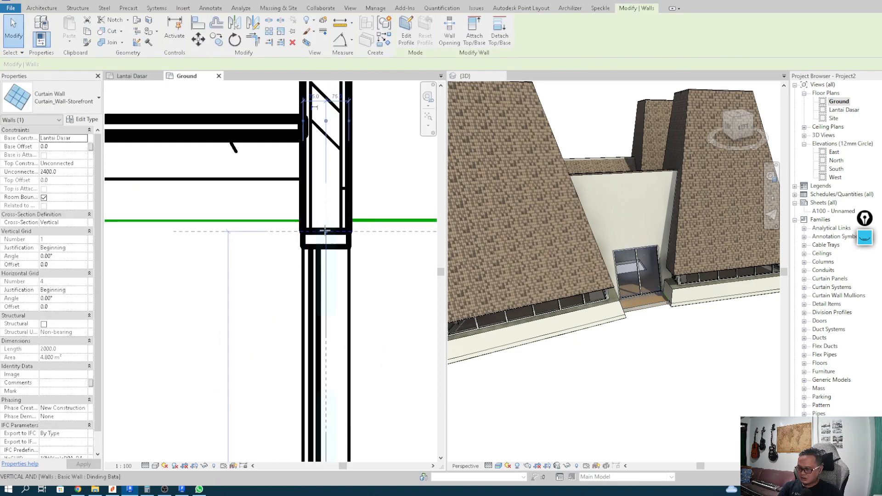
left_click_drag(326, 232, 326, 220)
scroll(321, 224, "down", 5)
scroll(338, 289, "up", 1)
middle_click_drag(338, 291, 374, 136)
scroll(374, 136, "up", 2)
left_click_drag(326, 318, 325, 322)
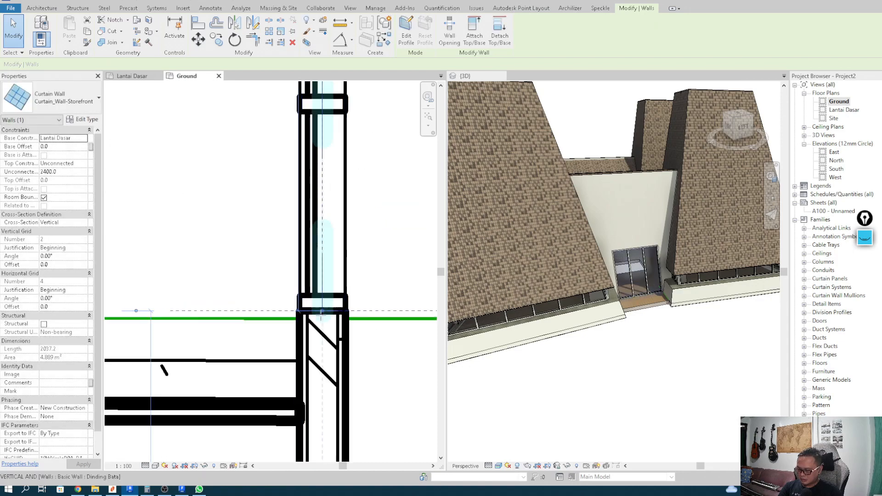
scroll(242, 274, "down", 4)
mouse_move(242, 274)
middle_mouse_down()
mouse_move(255, 268)
mouse_move(239, 289)
middle_mouse_up()
scroll(255, 268, "up", 2)
key("Escape")
Unpin the storefront's northern vertical grid line and set it 400 mm from the wall's north end.
left_click(303, 217)
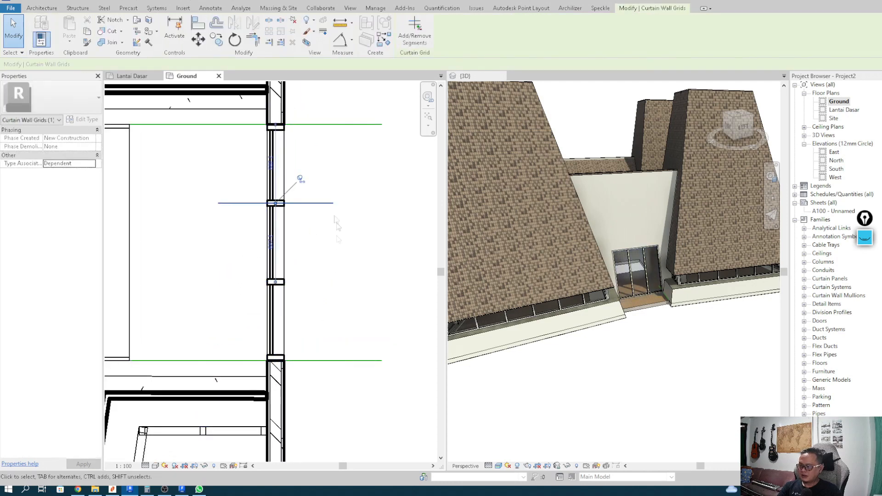
middle_click_drag(338, 180, 331, 184)
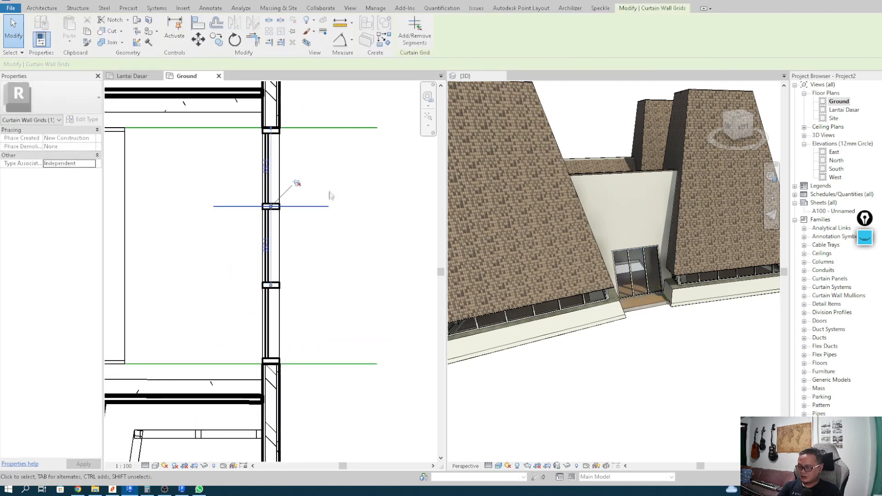
key("Escape")
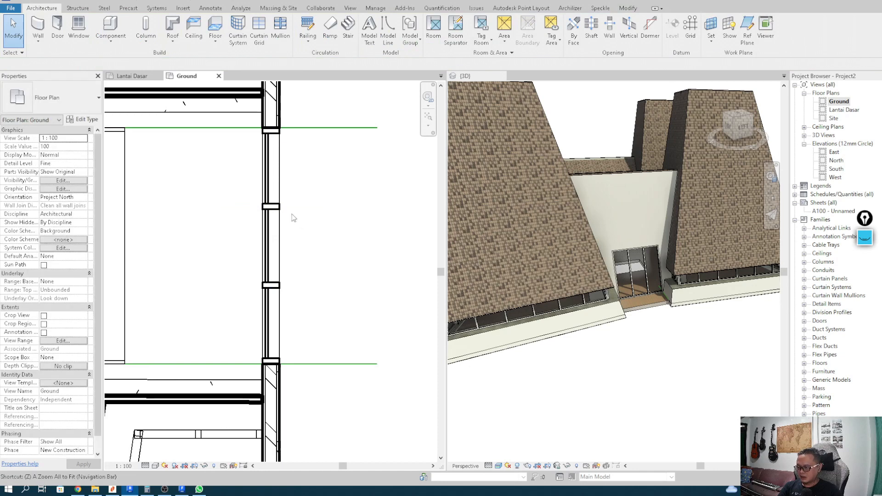
left_click(290, 210)
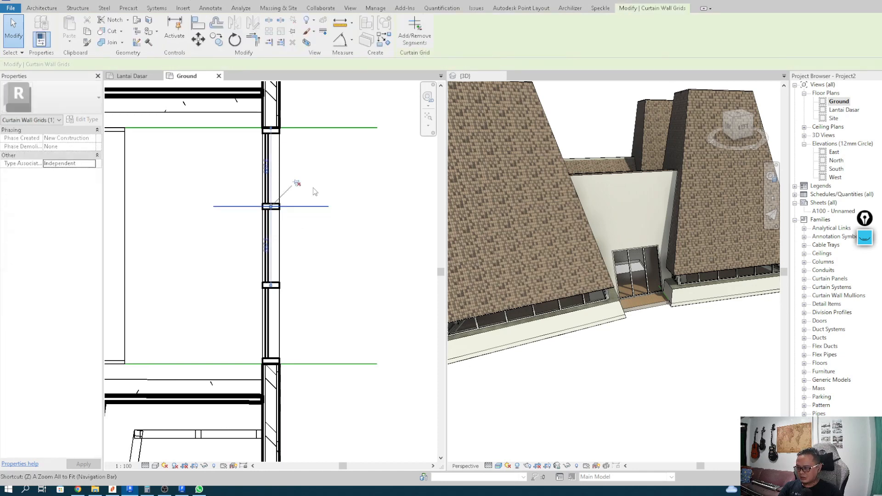
left_click(297, 183)
left_click_drag(310, 208, 309, 246)
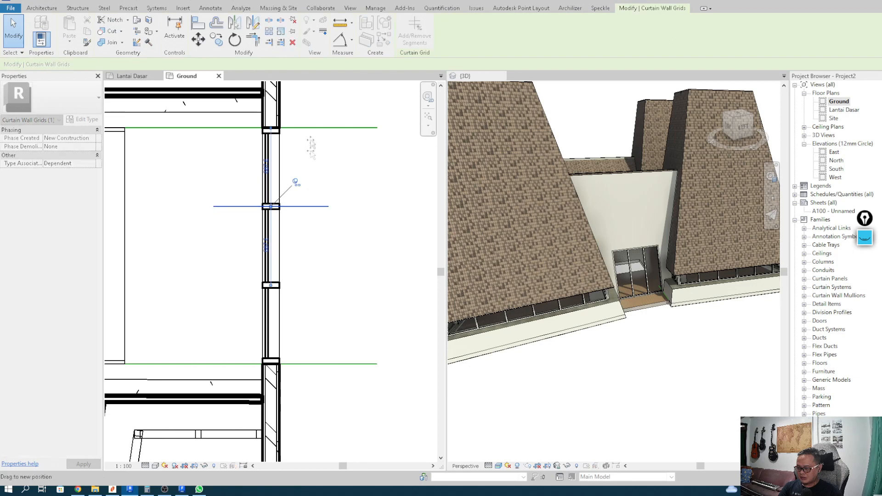
left_click_drag(312, 312, 307, 248)
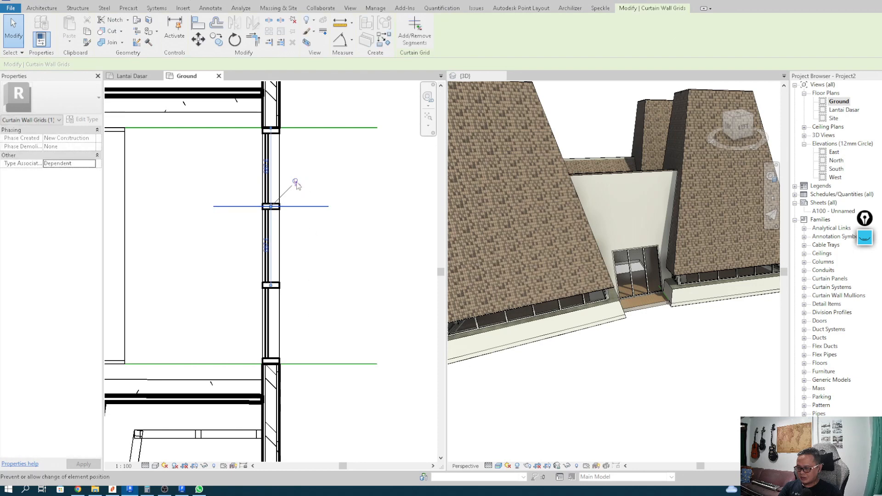
left_click_drag(301, 207, 301, 185)
left_click(253, 157)
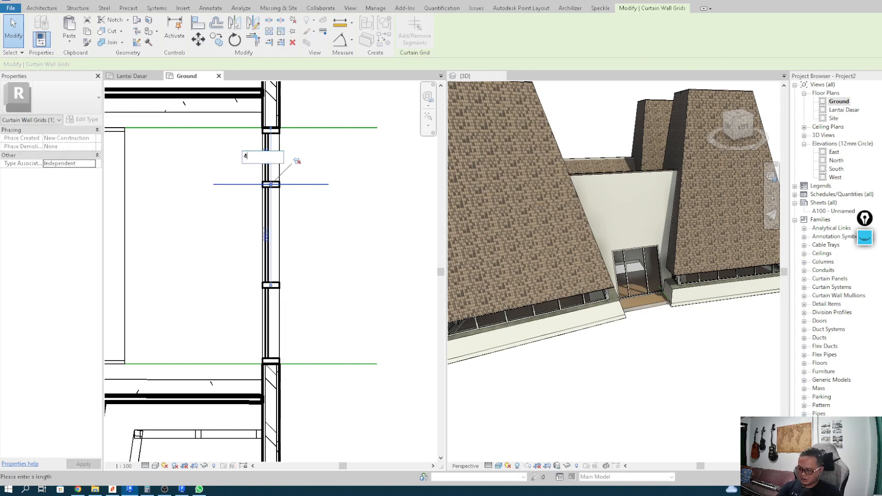
key("Return")
middle_click_drag(315, 255, 320, 240)
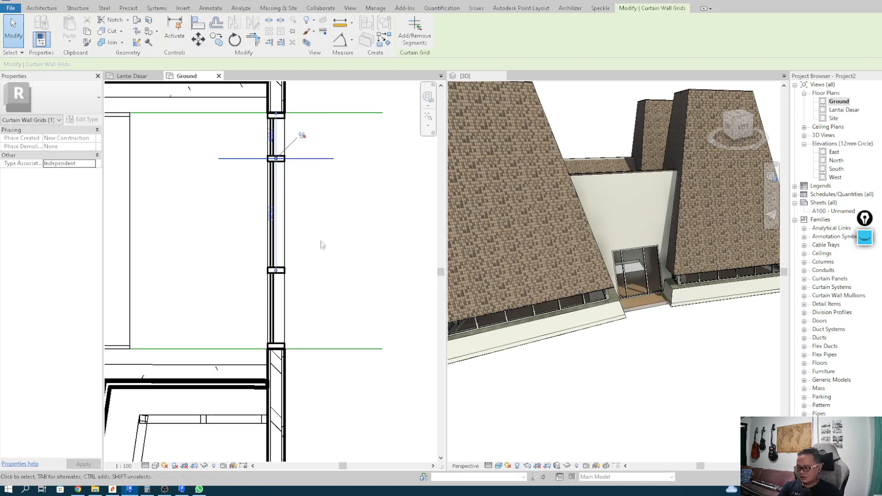
Unpin the storefront's southern vertical grid line and set it 400 mm from the wall's south end.
left_click(302, 271)
left_click(303, 246)
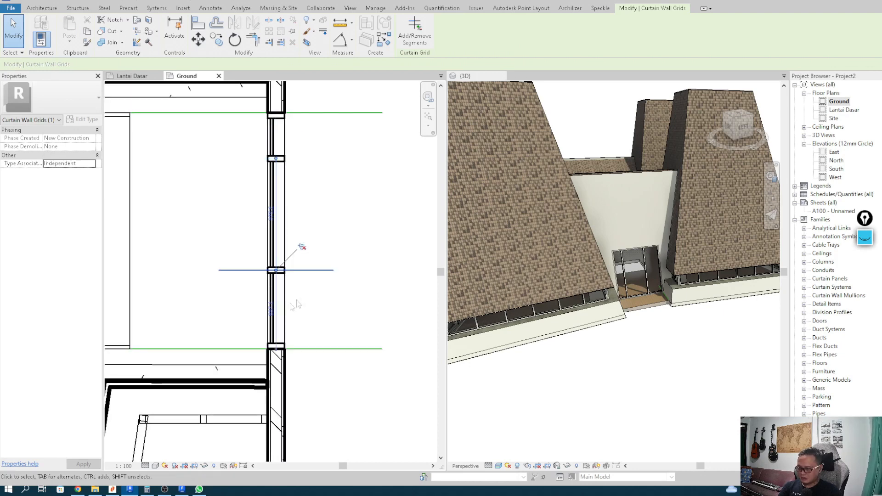
left_click(273, 310)
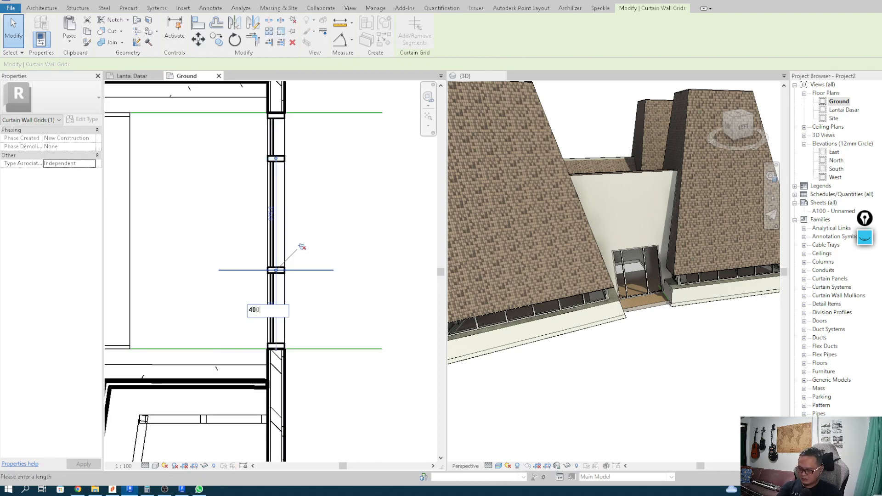
key("Return")
middle_click_drag(297, 237, 299, 256)
left_click(293, 249)
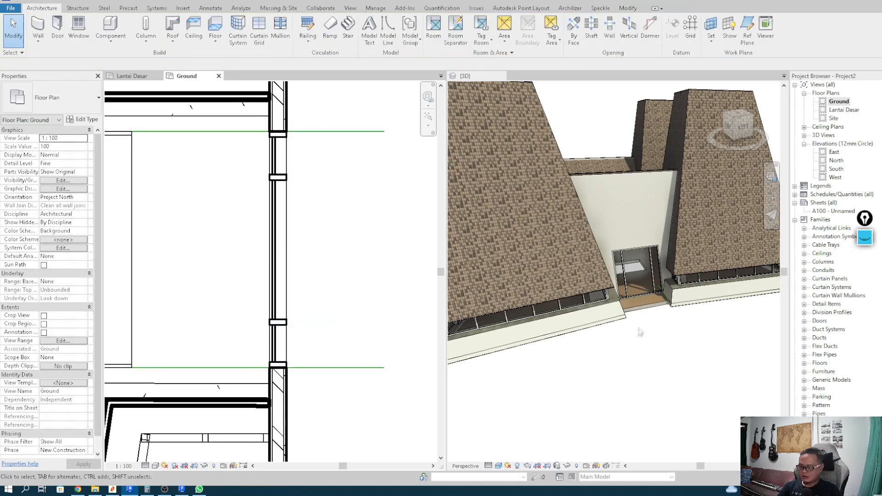
Unpin and delete the bottom 50x150mm rectangular mullion under the storefront's wide middle panel.
left_click(283, 265)
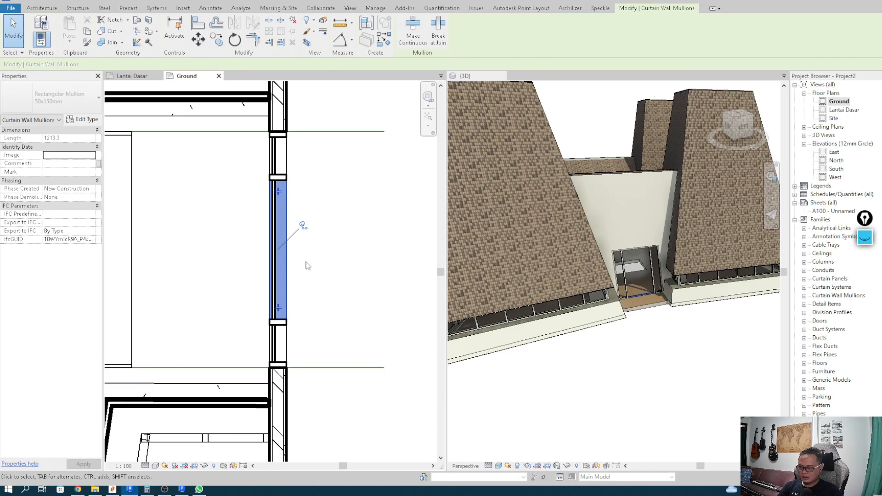
left_click(302, 225)
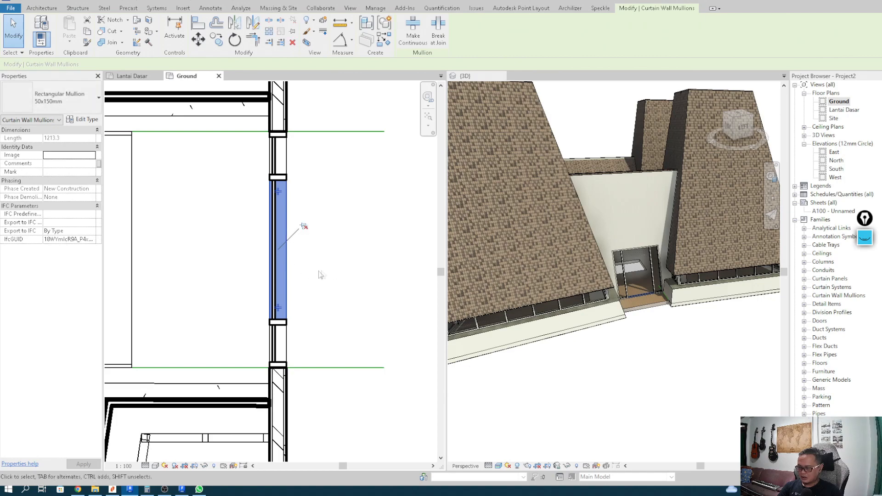
scroll(328, 274, "up", 3)
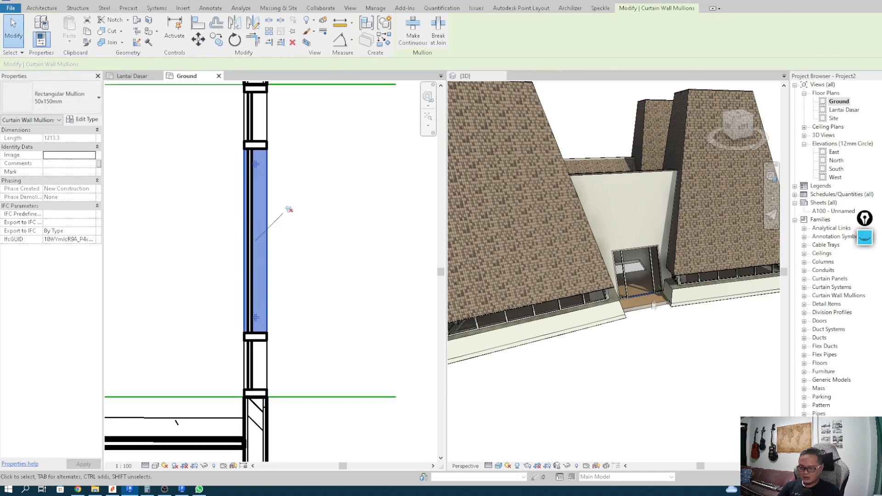
scroll(654, 308, "up", 6)
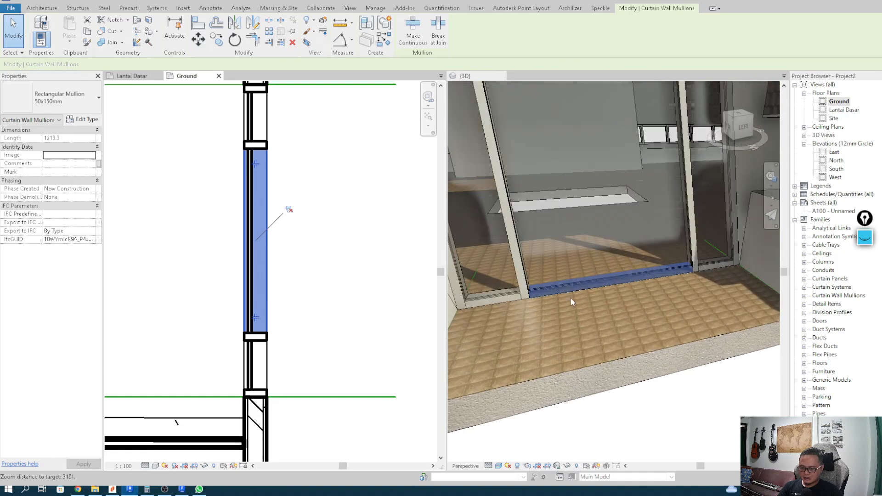
key("Escape")
scroll(570, 298, "down", 5)
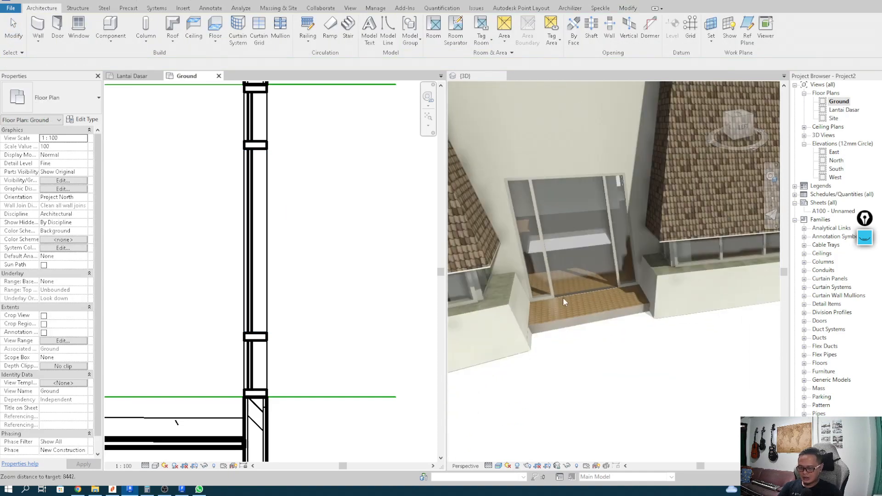
scroll(565, 299, "down", 2)
Try changing the storefront's middle glazed panel to the Basic Wall type Dinding Bata.
scroll(572, 299, "up", 2)
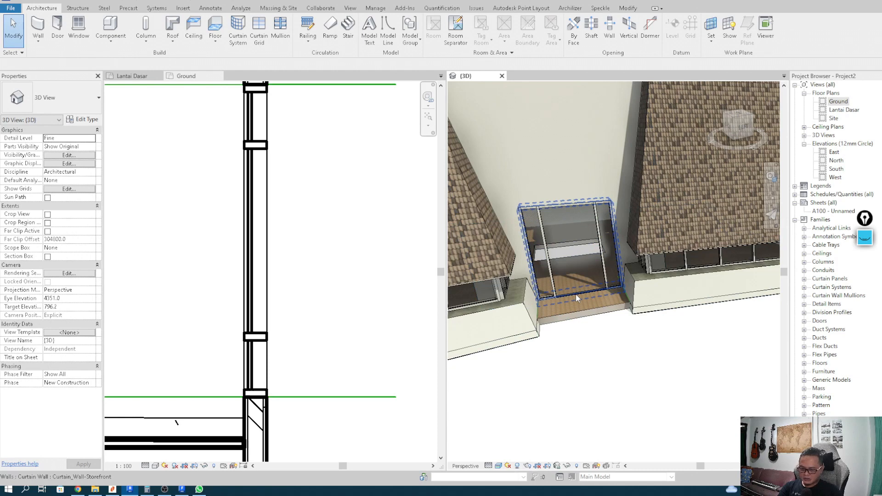
scroll(575, 294, "up", 4)
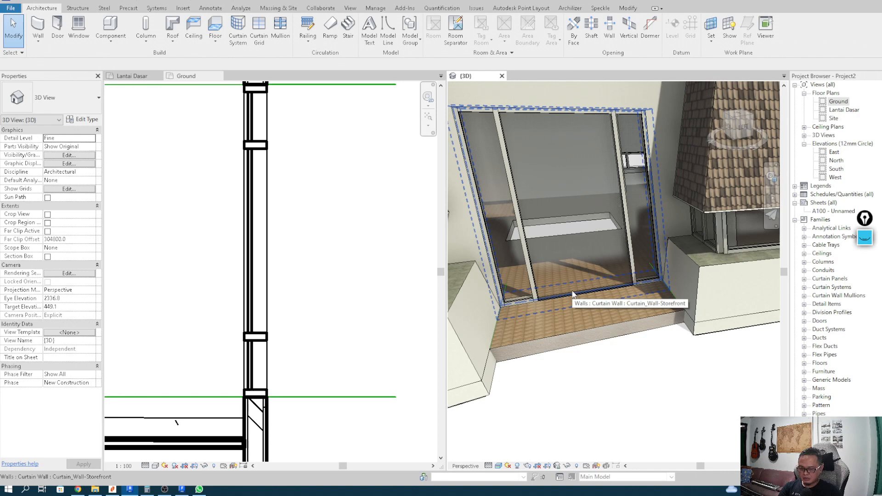
key("Tab")
key("Tab")
key("Tab")
key("Tab")
key("Tab")
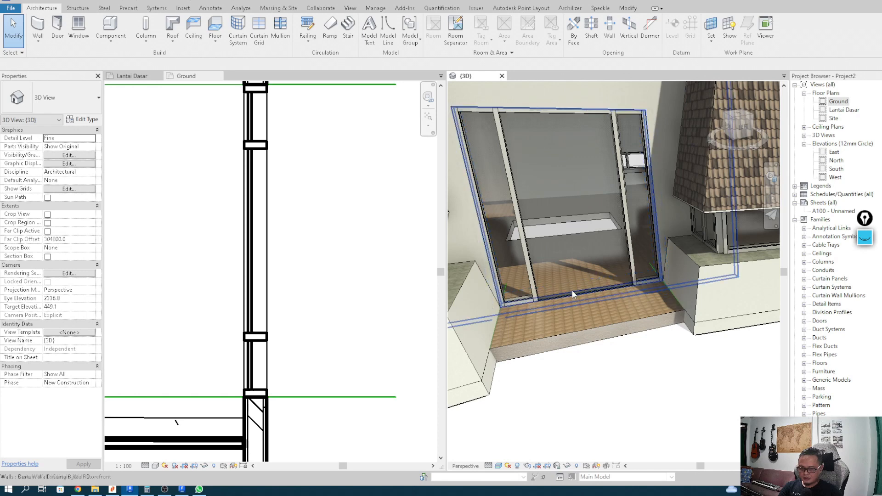
key("Tab")
key("Tab")
key("Tab")
key("Tab")
key("Tab")
key("Tab")
key("Tab")
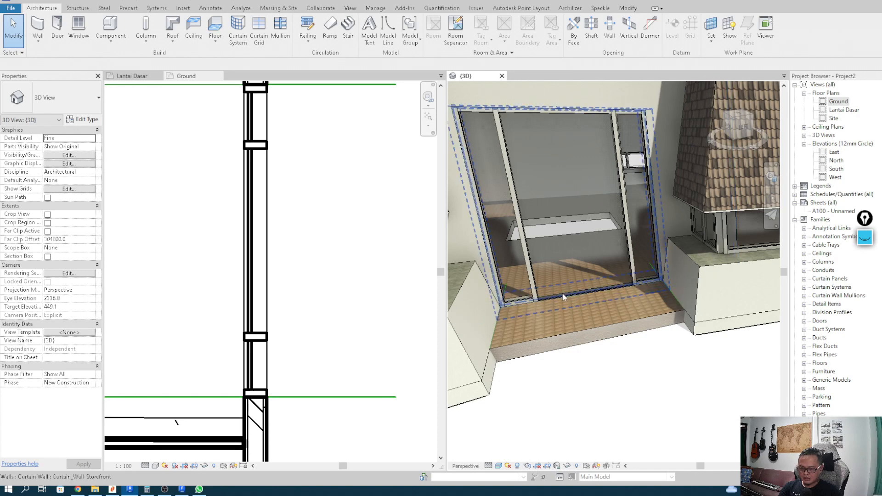
left_click(539, 299)
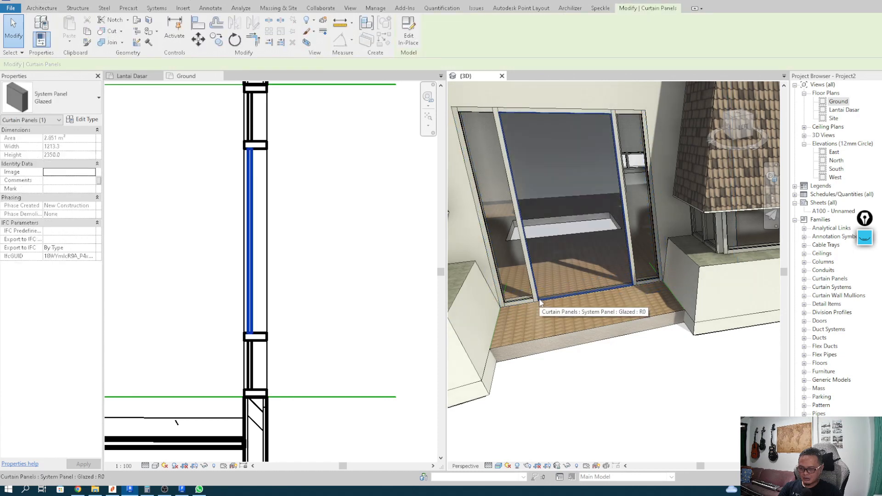
left_click(55, 97)
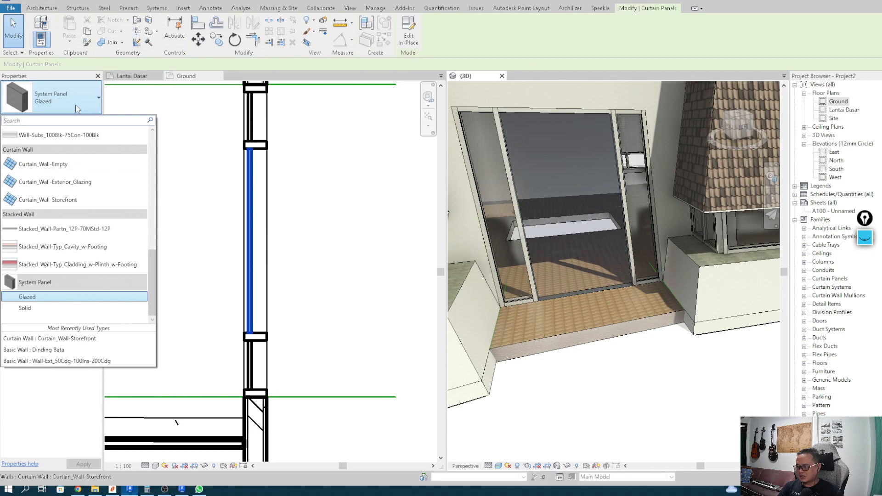
scroll(68, 178, "up", 5)
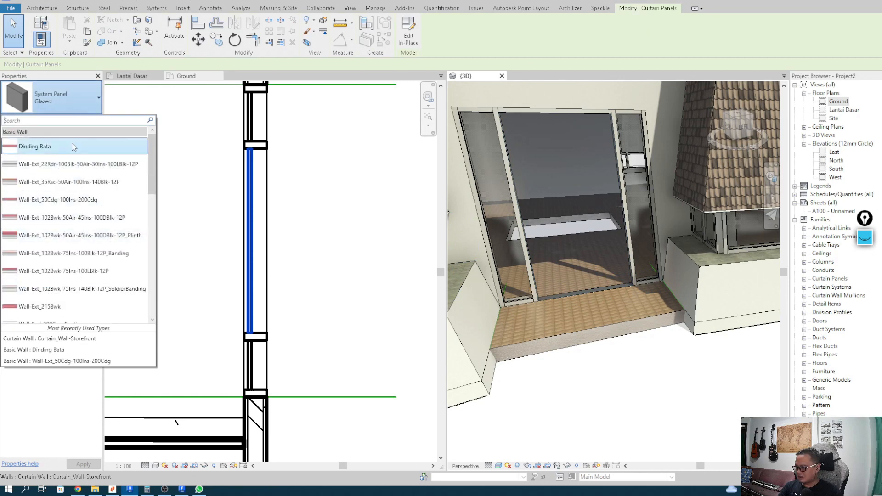
scroll(69, 180, "down", 3)
scroll(71, 184, "up", 7)
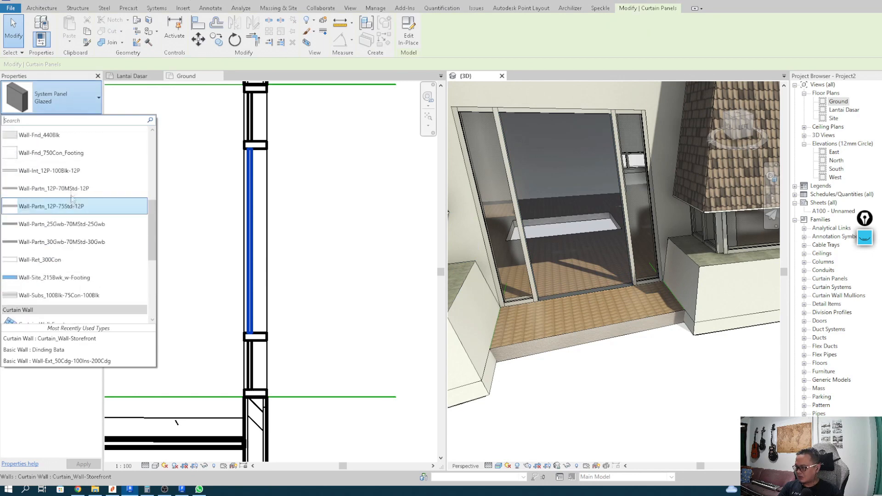
left_click(69, 146)
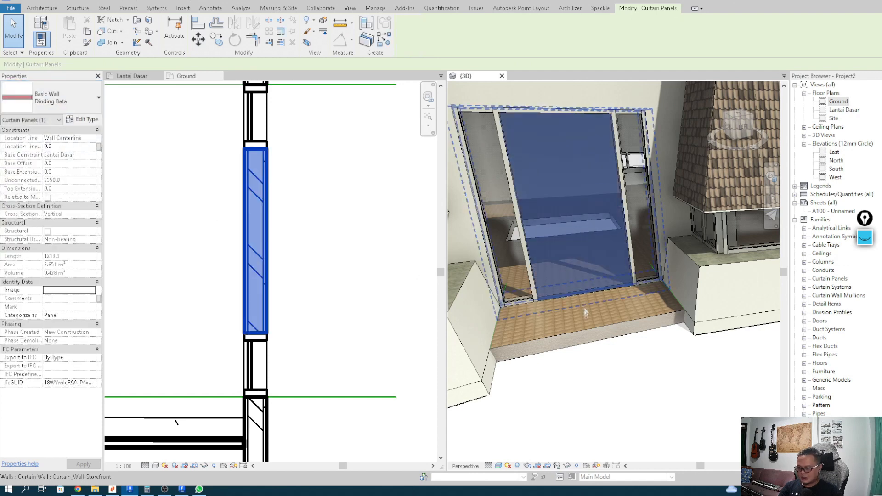
left_click(597, 359)
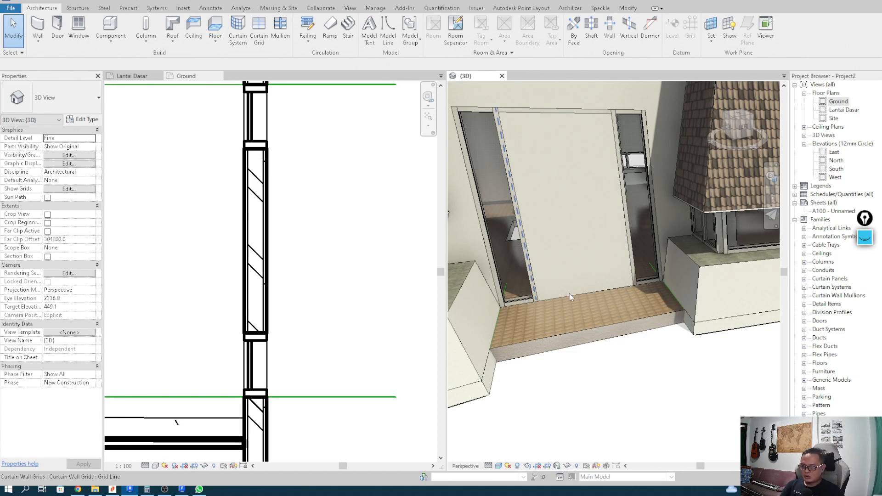
left_click(329, 252)
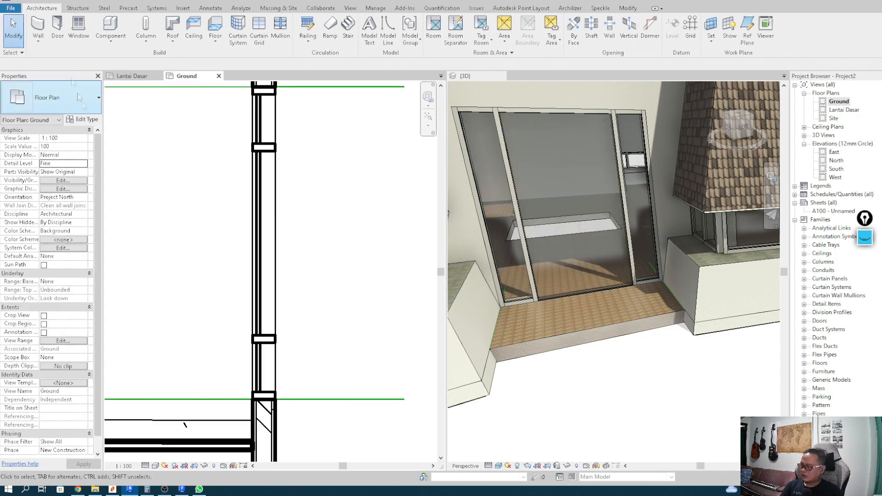
Load the double glass door family Dbl Glass (4).rfa from the South Asia library's Curtain Wall Panels folder.
left_click(184, 8)
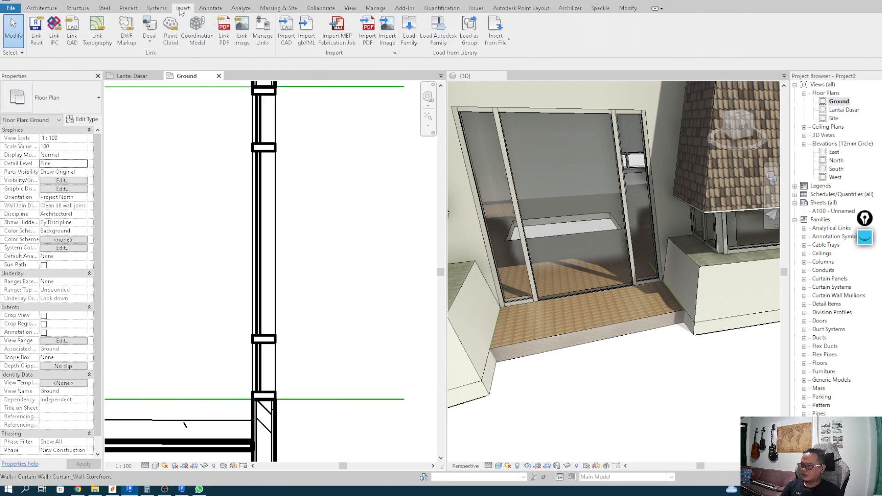
left_click(409, 44)
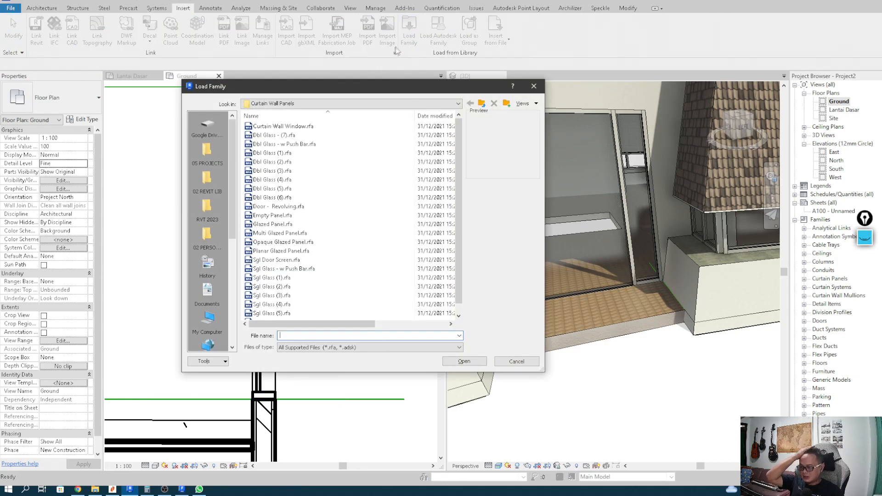
left_click(458, 104)
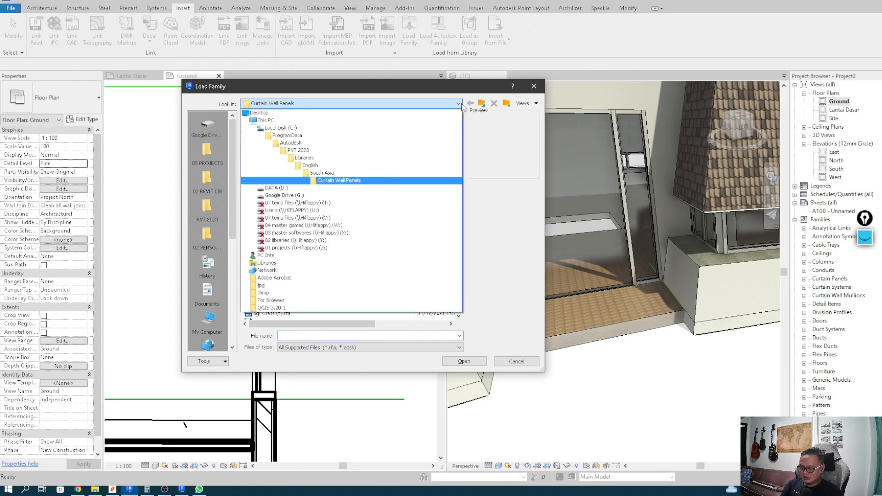
left_click(322, 173)
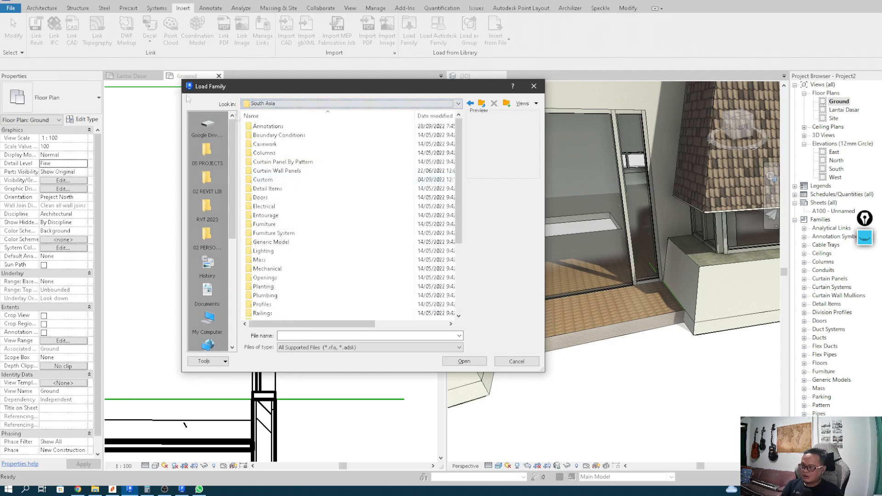
left_click(481, 103)
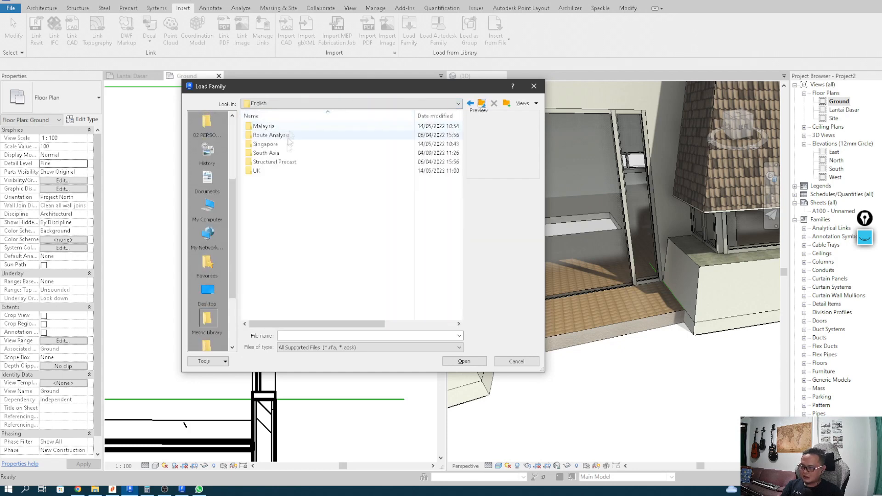
double_click(265, 154)
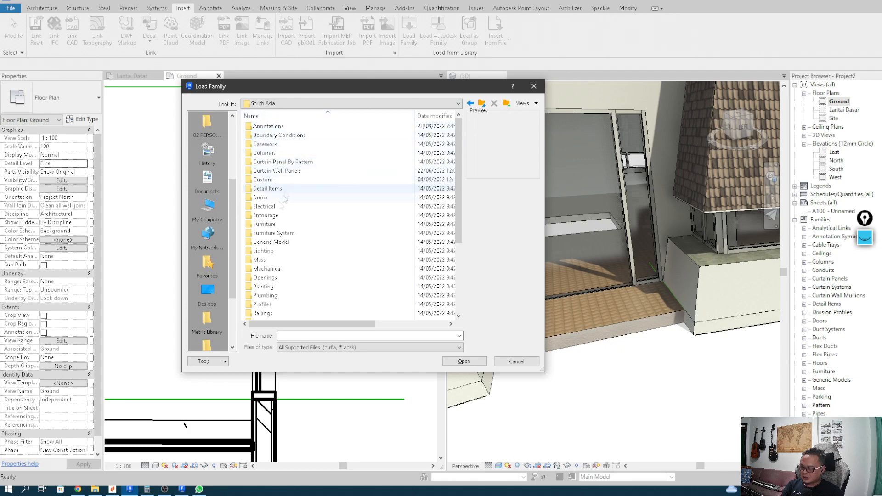
double_click(288, 171)
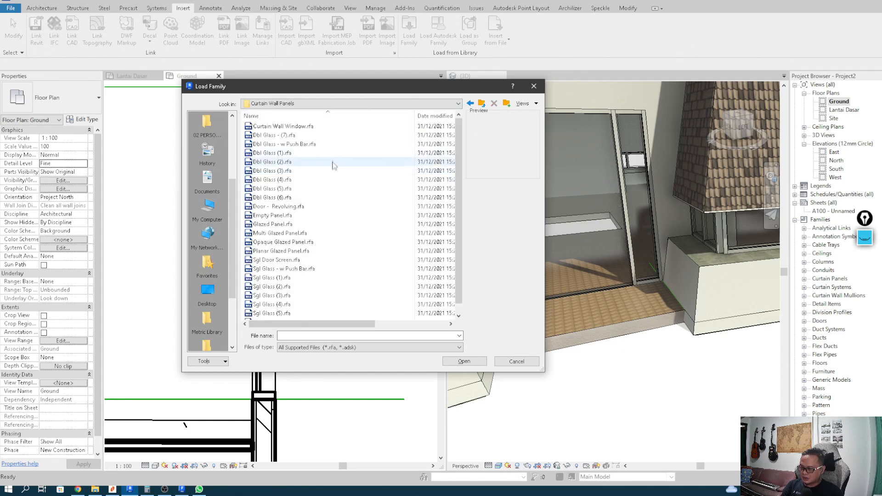
left_click(270, 189)
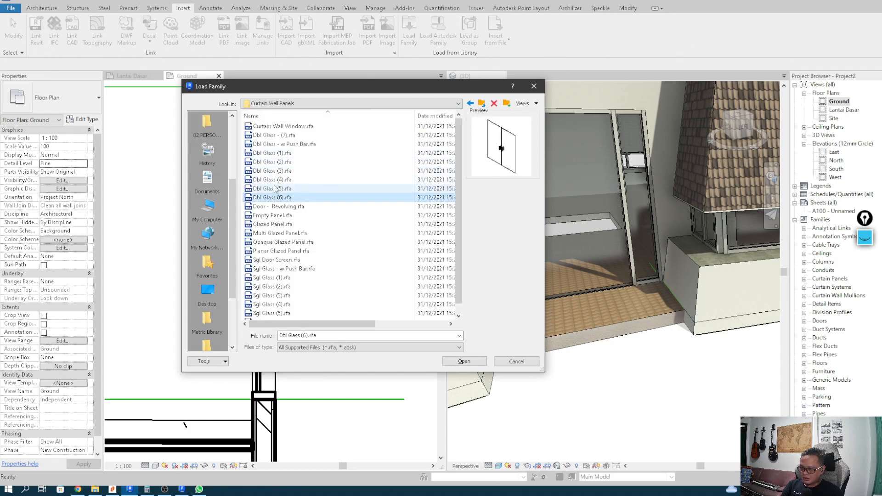
left_click(275, 180)
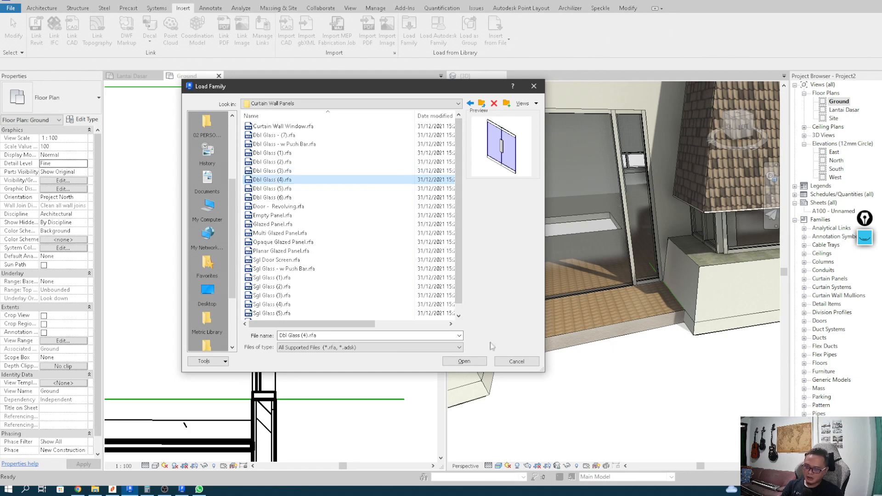
left_click(479, 362)
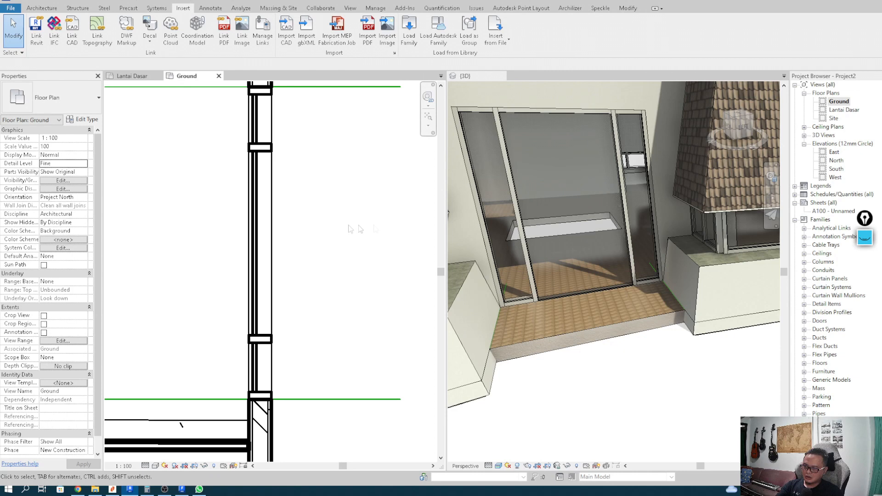
Change the storefront's middle glazed panel to the Dbl Glass (4) door type.
left_click(573, 299)
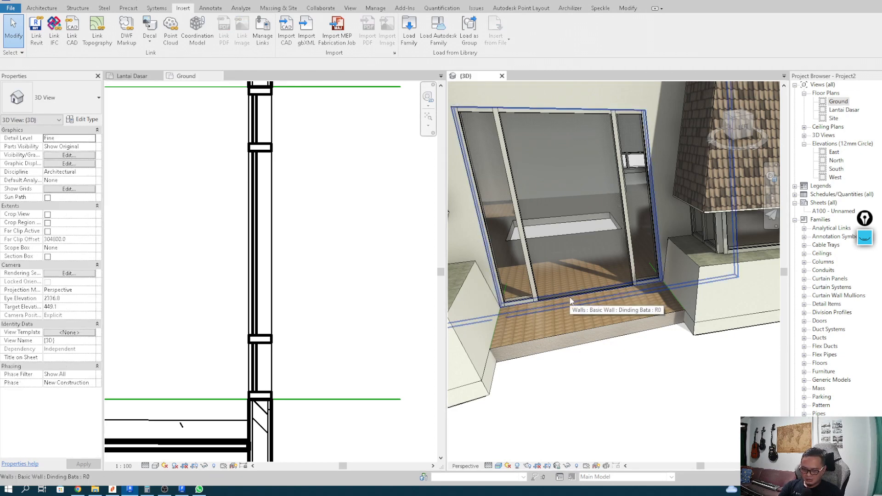
key("Tab")
key("Tab")
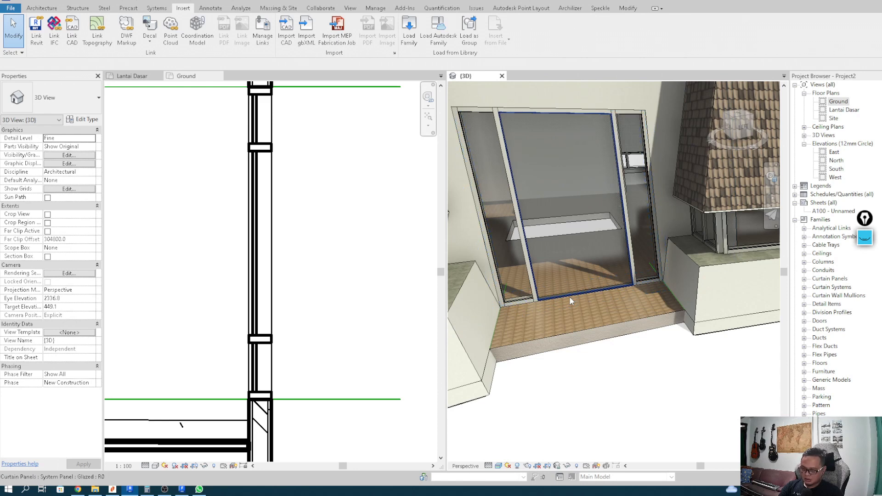
left_click(570, 297)
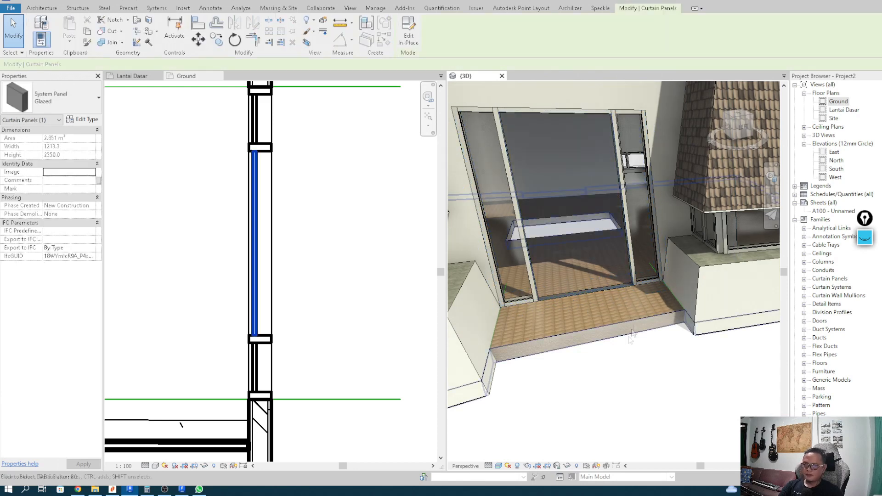
left_click(68, 97)
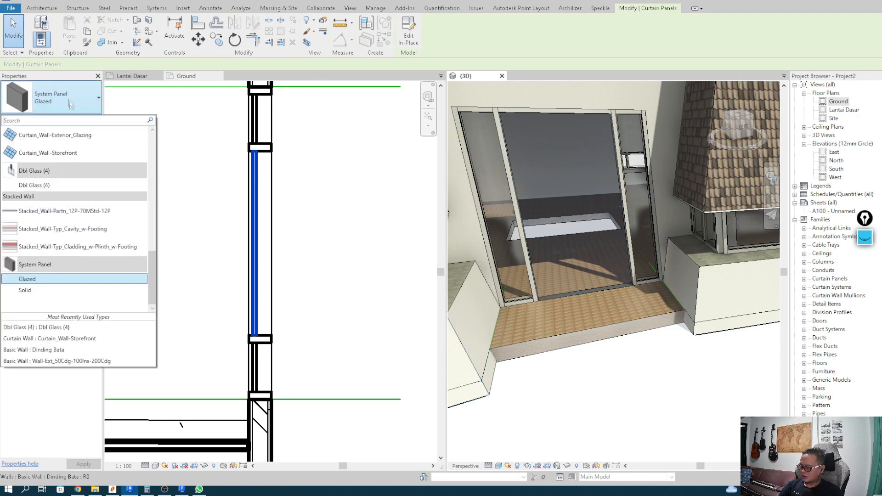
left_click(56, 186)
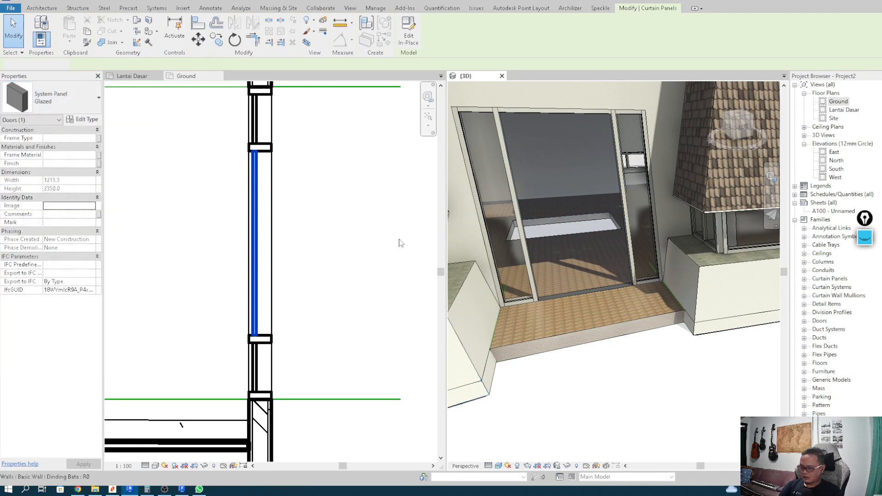
scroll(325, 258, "down", 3)
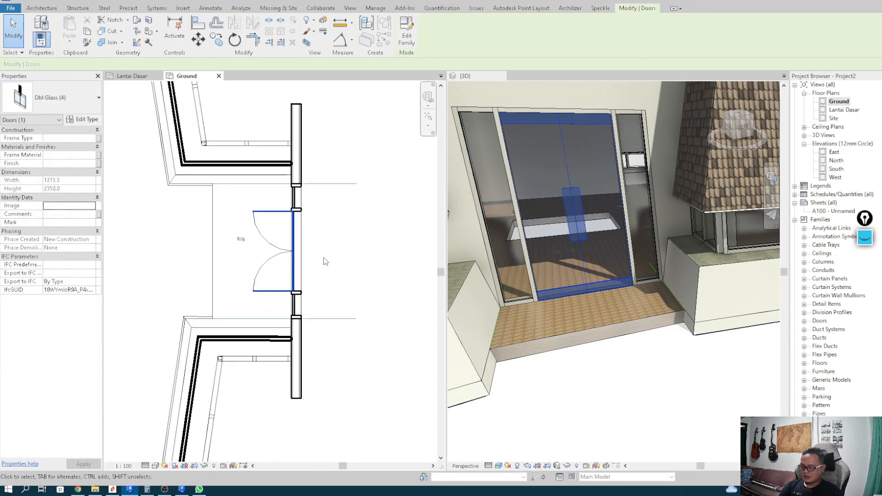
left_click(324, 258)
left_click(296, 255)
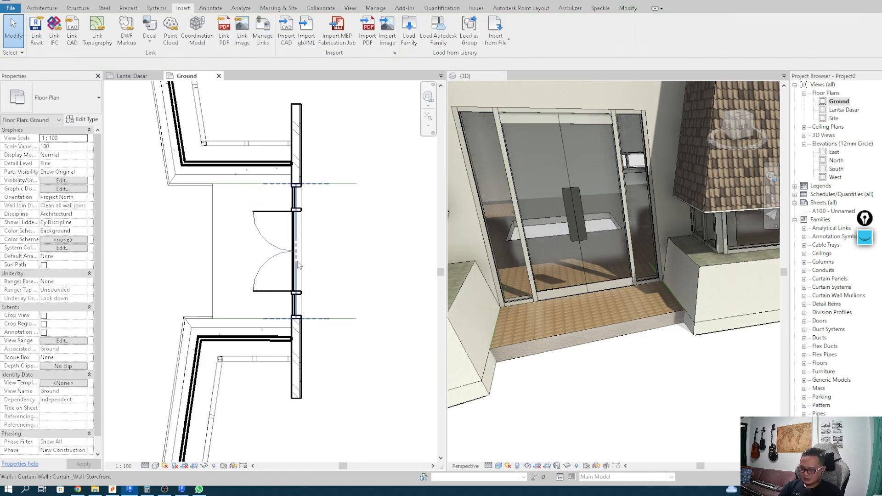
left_click(366, 253)
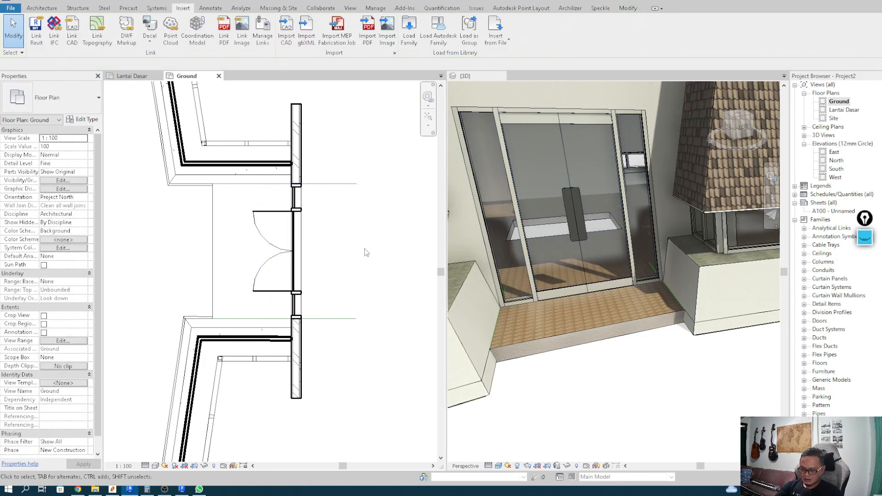
scroll(366, 252, "down", 5)
middle_click_drag(377, 252, 228, 230)
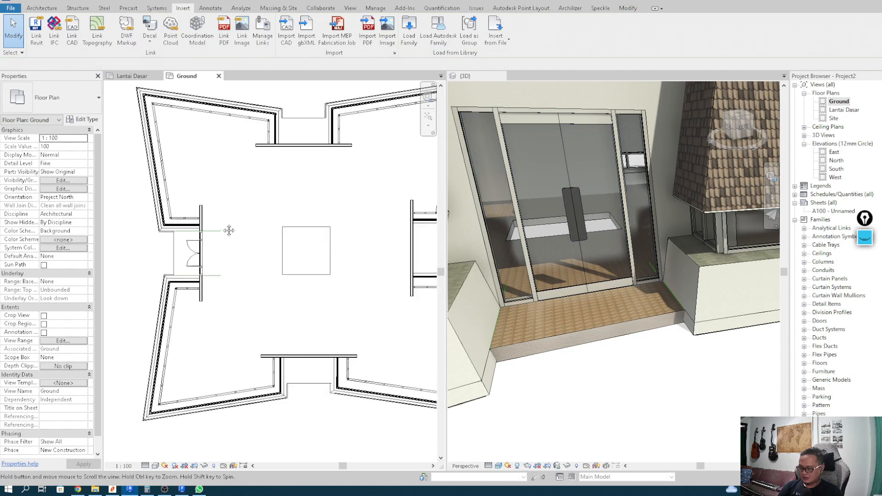
left_click(204, 260)
middle_click_drag(234, 251, 233, 288)
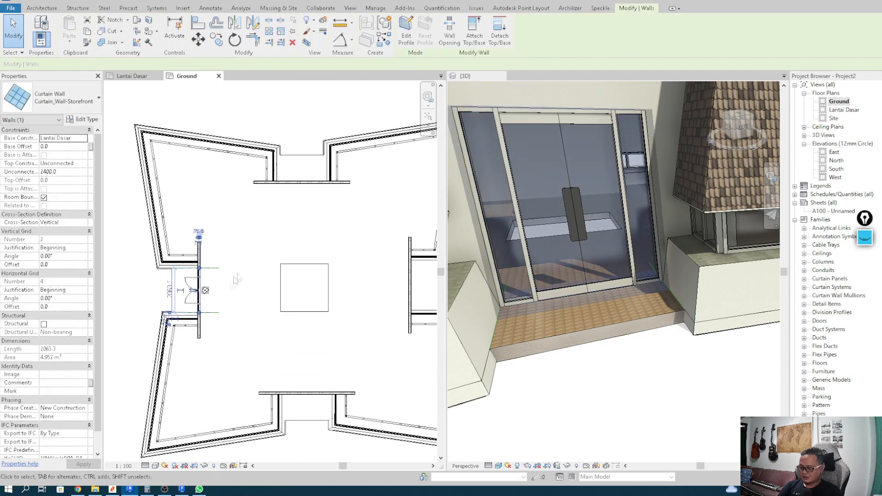
mouse_move(270, 258)
middle_mouse_down()
mouse_move(256, 254)
mouse_move(265, 255)
middle_mouse_up()
left_click(258, 257)
Draw a diagonal model line across the central square from its northwest corner to its southeast corner.
scroll(213, 281, "up", 2)
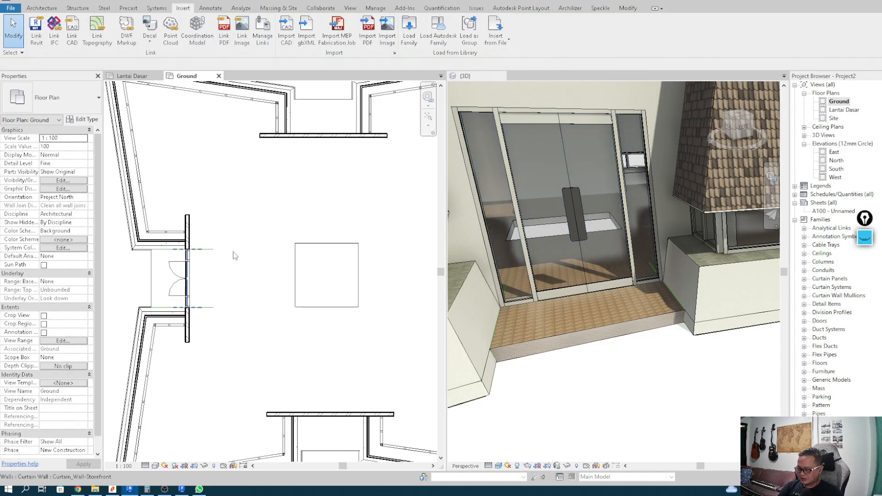
left_click(234, 255)
middle_click_drag(242, 255, 230, 274)
left_click(227, 271)
key("l")
key("i")
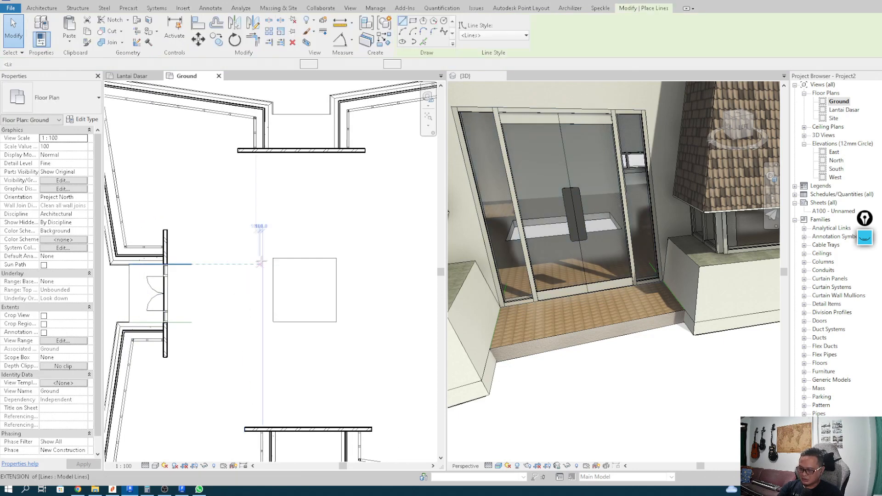
left_click(273, 258)
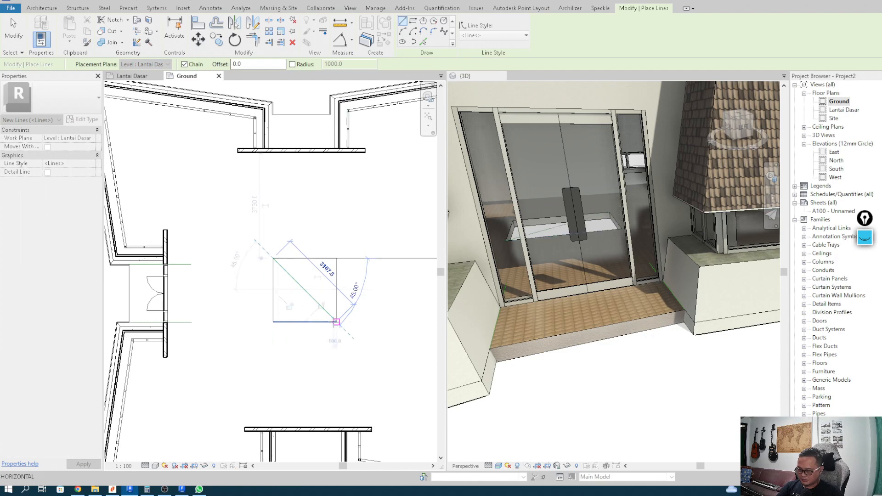
left_click(337, 322)
key("Escape")
key("Escape")
Rotate a copy of the western storefront 90° about the diagonal line's midpoint onto the northern entrance.
left_click(165, 296)
middle_click_drag(219, 299, 214, 299)
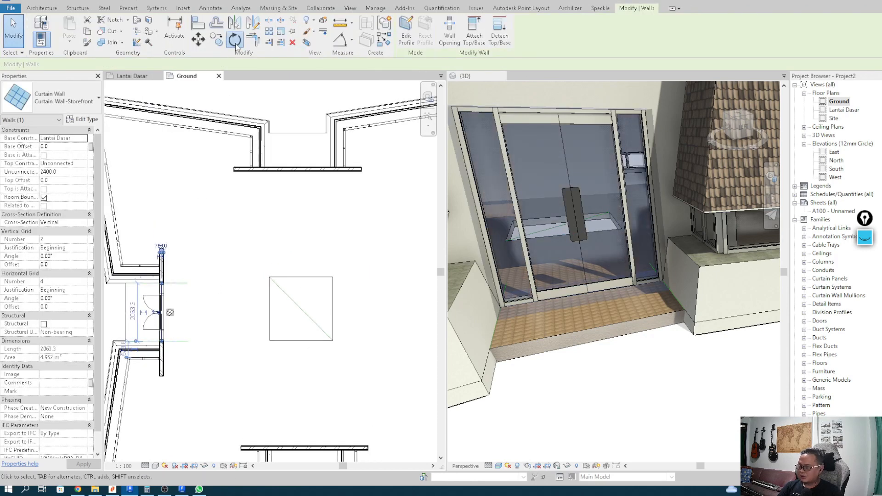
left_click(236, 45)
left_click(87, 64)
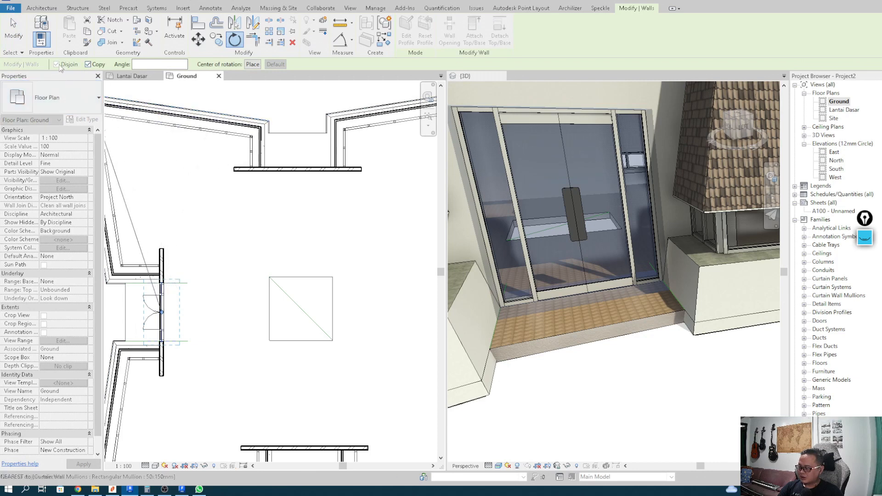
left_click(161, 312)
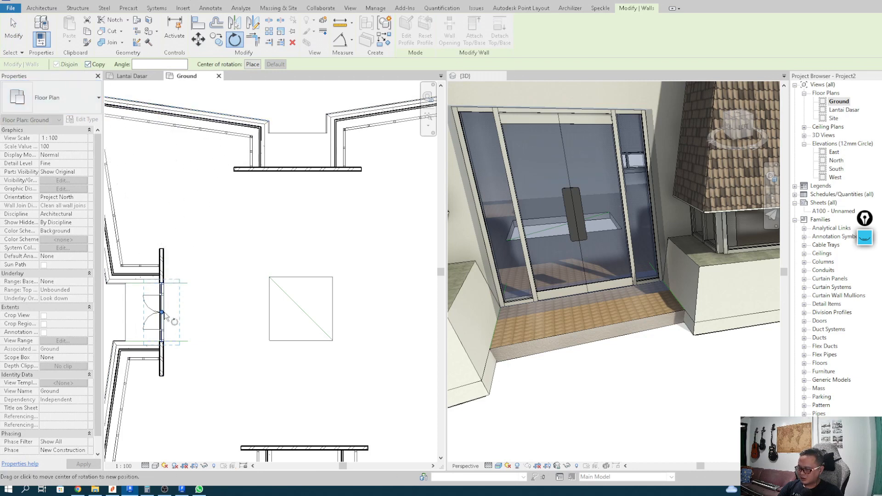
left_click(301, 308)
left_click(207, 309)
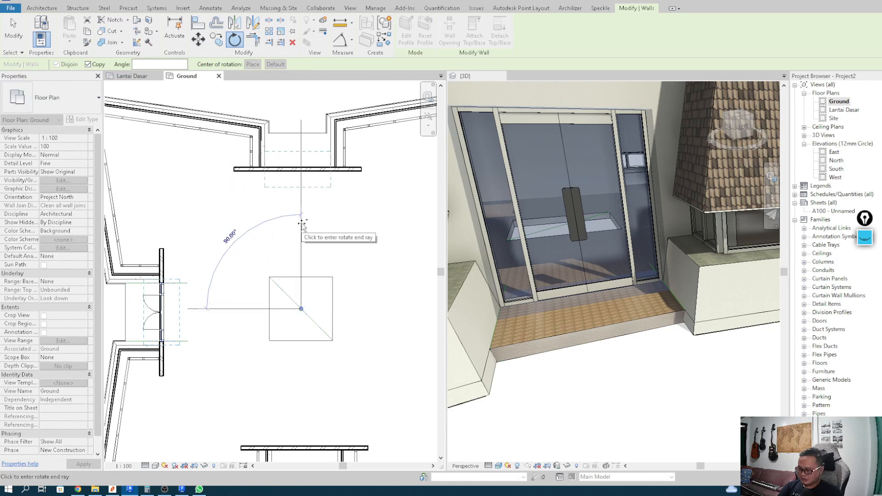
left_click(302, 223)
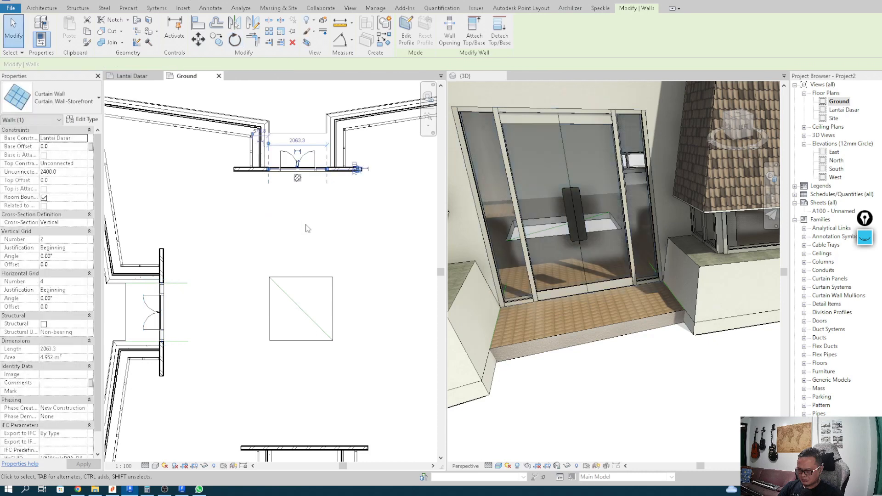
Rotate a copy of the northern storefront about the central square's midpoint onto the southern entrance.
scroll(322, 249, "down", 2)
key("r")
key("o")
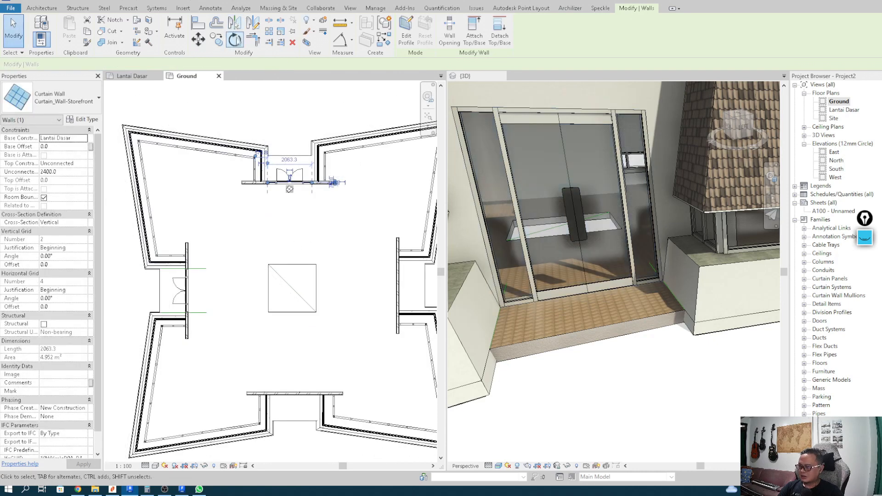
left_click(291, 289)
left_click(291, 197)
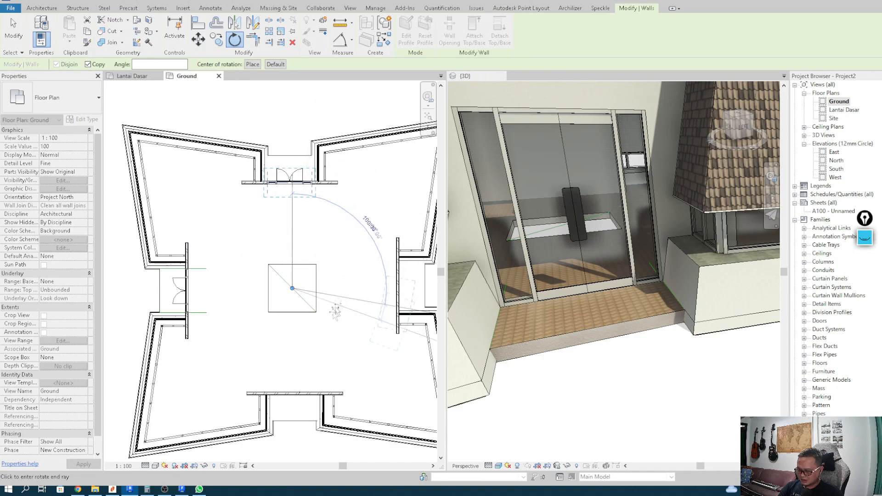
left_click(290, 362)
scroll(264, 325, "down", 2)
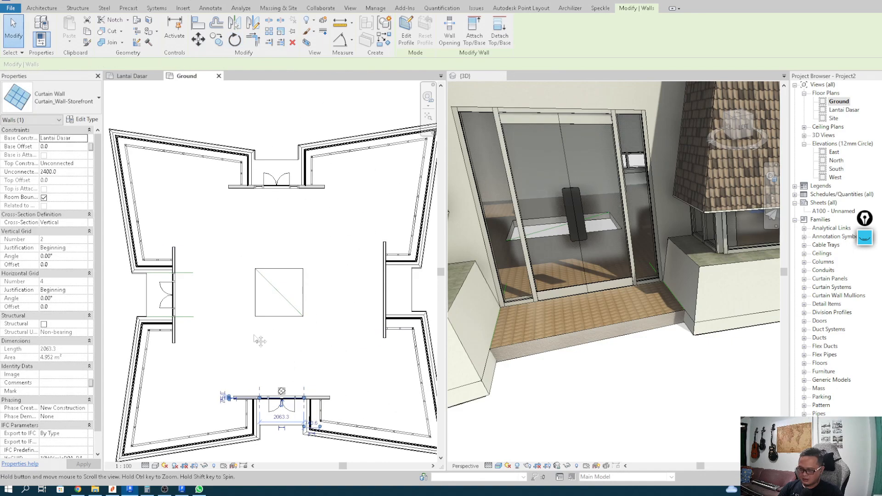
key("Escape")
scroll(286, 321, "down", 1)
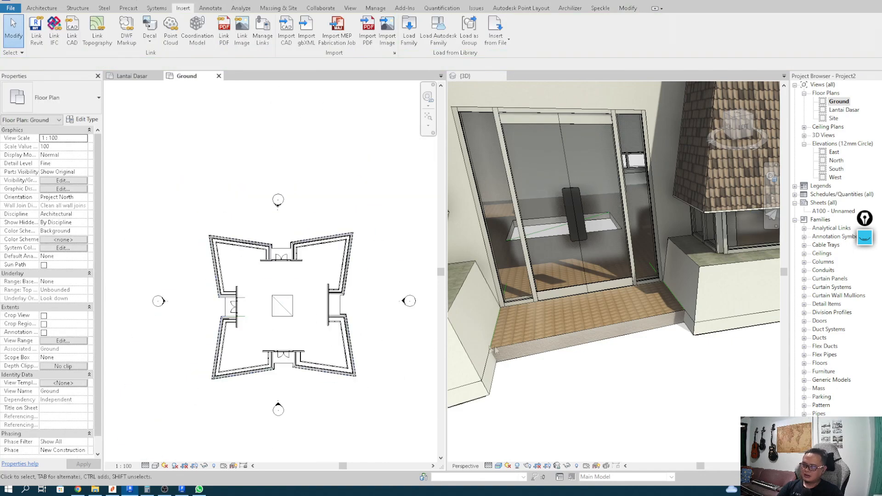
Examine the building's exterior and its storefront entrances in the 3D view.
left_click(591, 389)
scroll(635, 311, "down", 8)
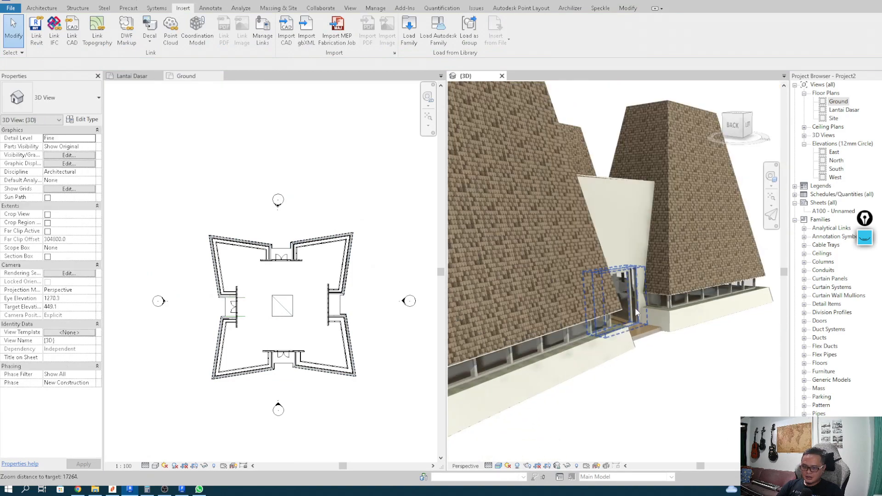
scroll(635, 310, "down", 5)
middle_click_drag(636, 310, 695, 341, "shift")
scroll(680, 319, "up", 6)
middle_click_drag(671, 313, 687, 416)
scroll(686, 404, "down", 3)
middle_click_drag(685, 382, 676, 363, "shift")
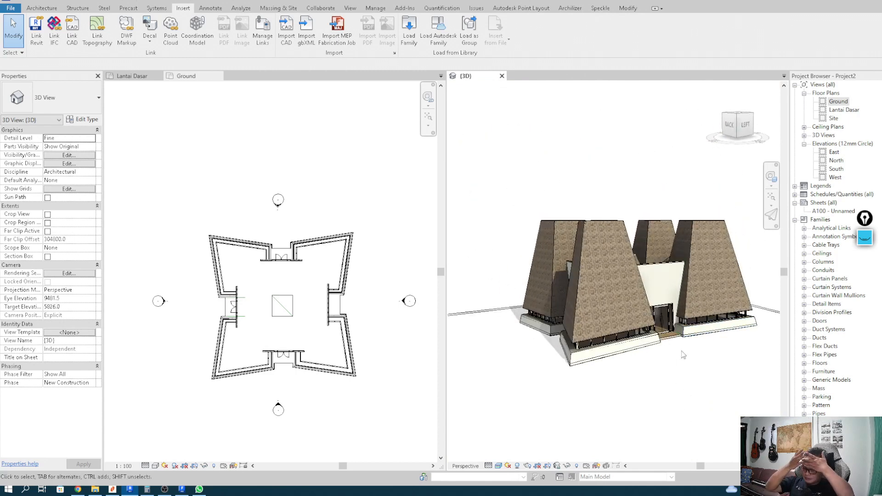
scroll(648, 319, "up", 5)
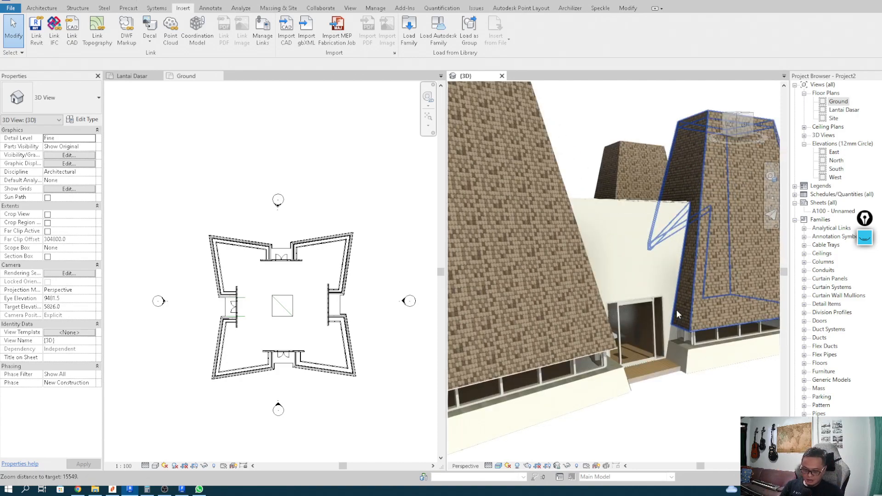
Close the tiled {3D} view and reopen it across the whole drawing area, showing the western entrance.
middle_click_drag(648, 319, 634, 310, "shift")
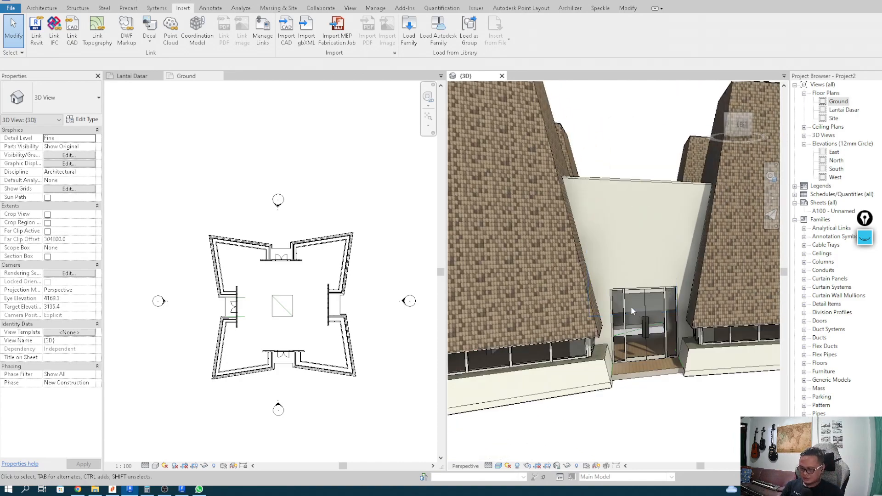
middle_click_drag(658, 303, 659, 305)
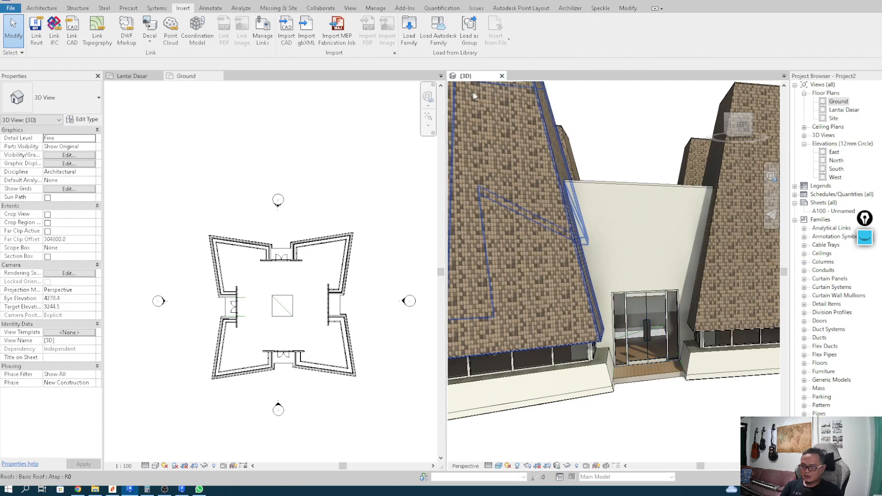
left_click(501, 75)
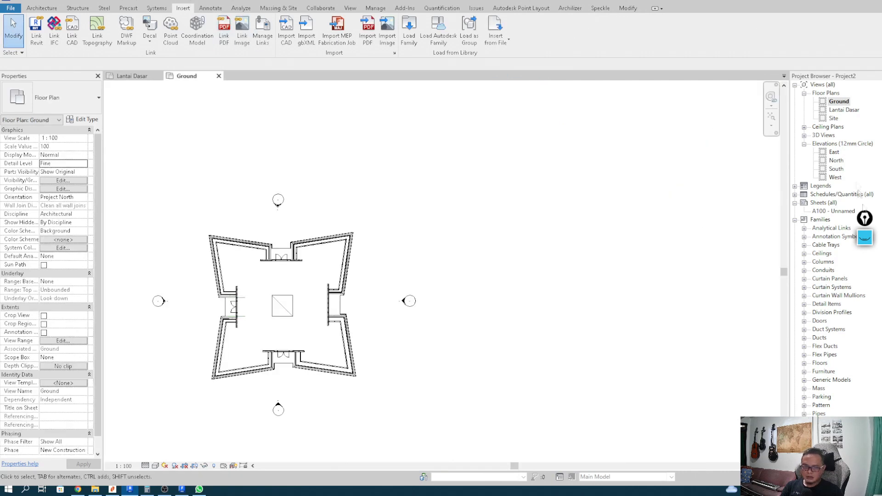
scroll(850, 165, "down", 2)
scroll(818, 147, "up", 2)
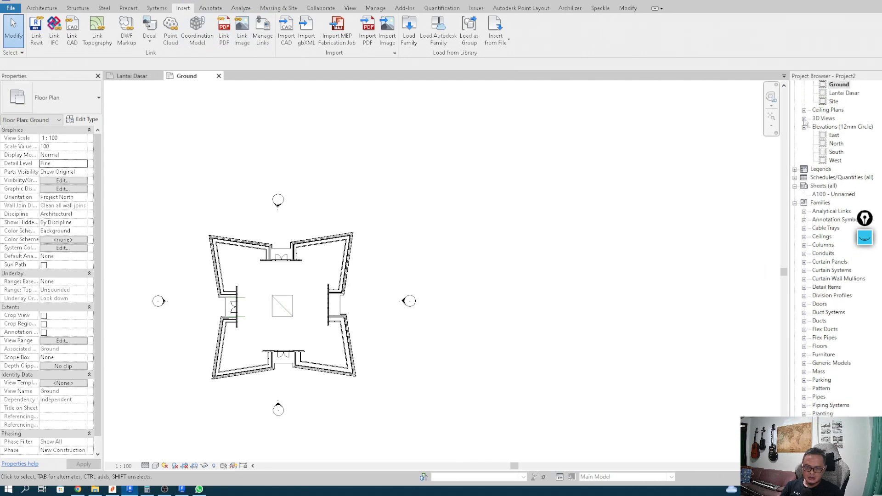
left_click(804, 119)
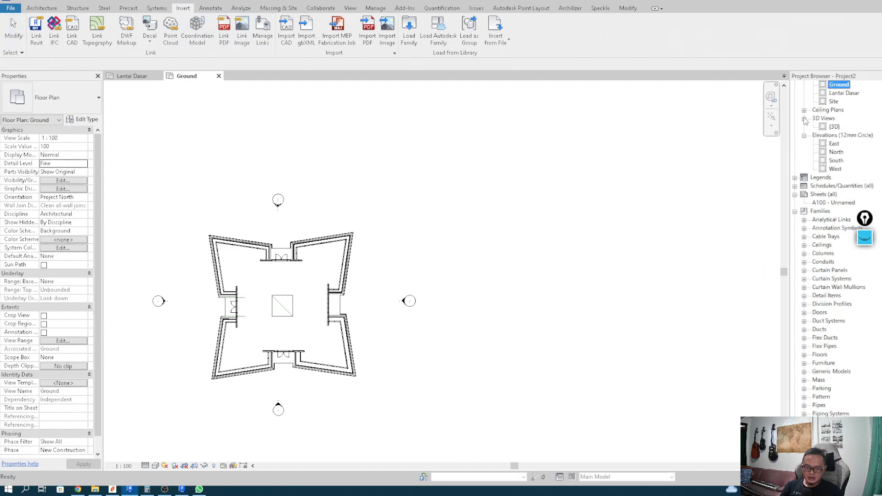
double_click(834, 127)
middle_click_drag(573, 173, 463, 309)
scroll(511, 316, "down", 5)
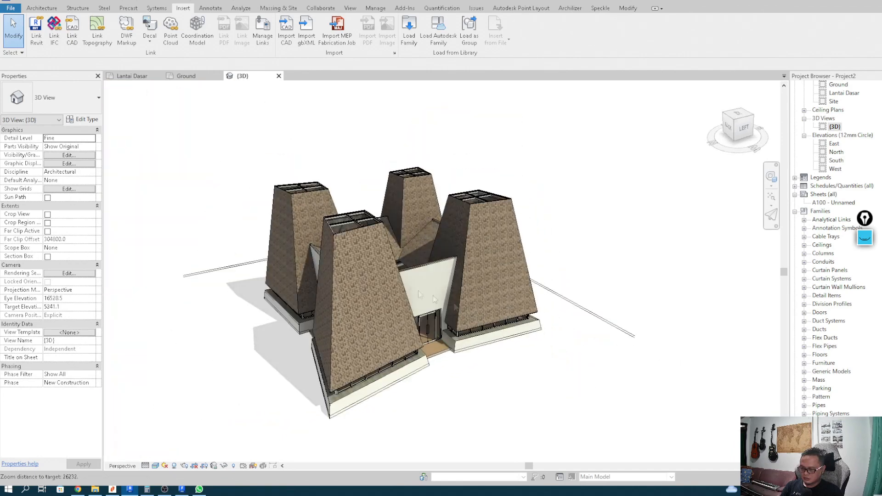
scroll(442, 304, "up", 4)
scroll(441, 304, "up", 3)
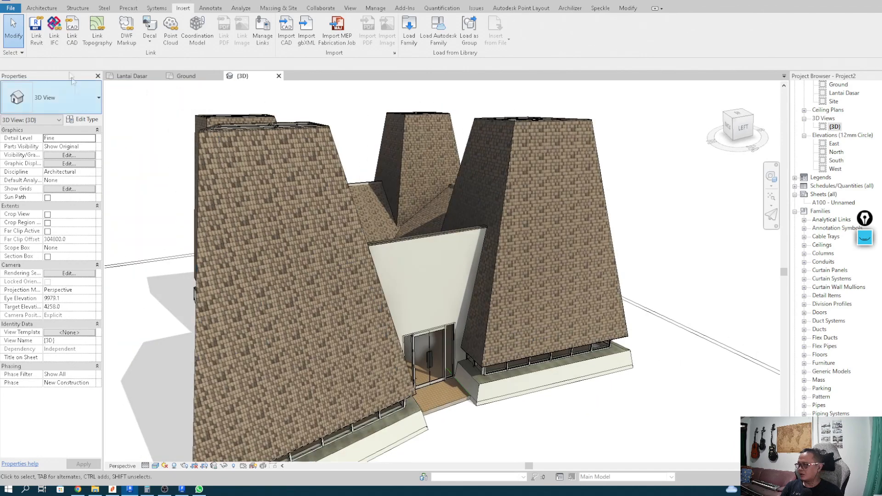
Start an in-place model in the Roofs category and name it Canopy.
left_click(36, 9)
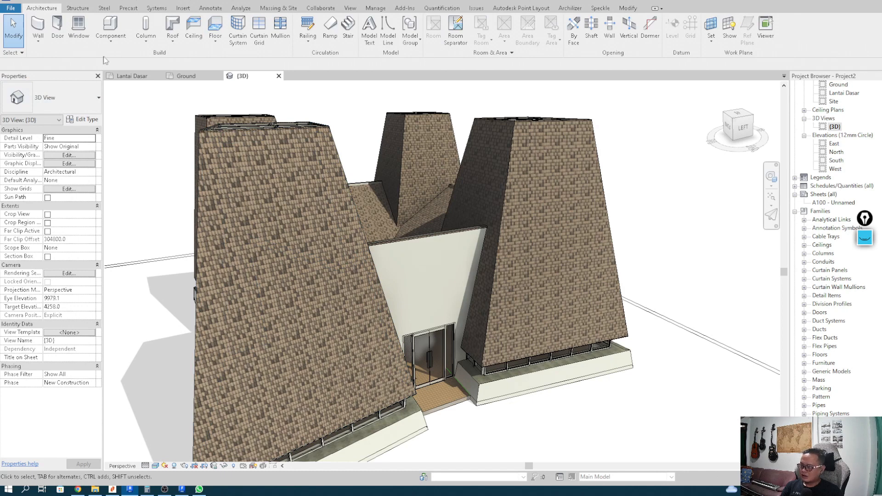
left_click(112, 43)
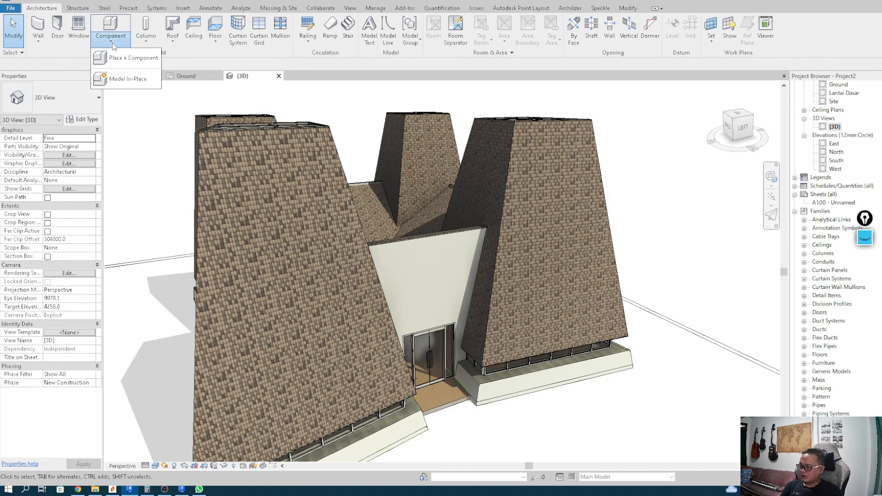
left_click(124, 79)
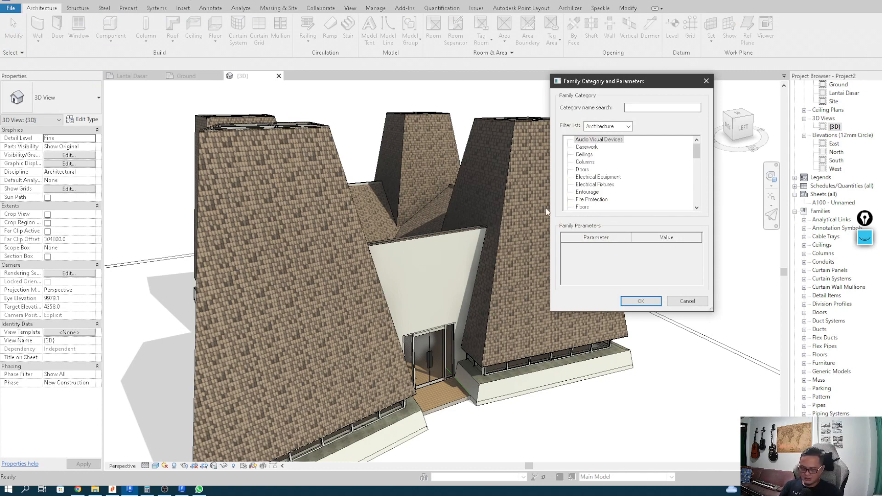
left_click_drag(697, 155, 694, 179)
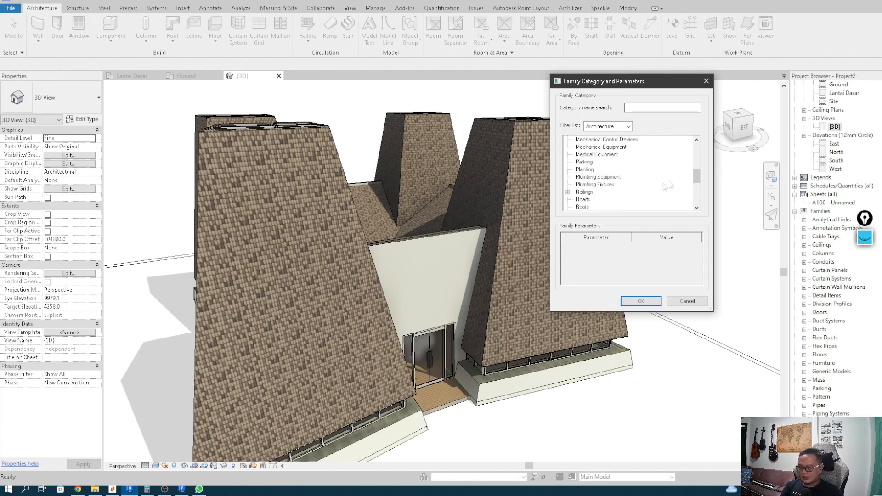
left_click(583, 207)
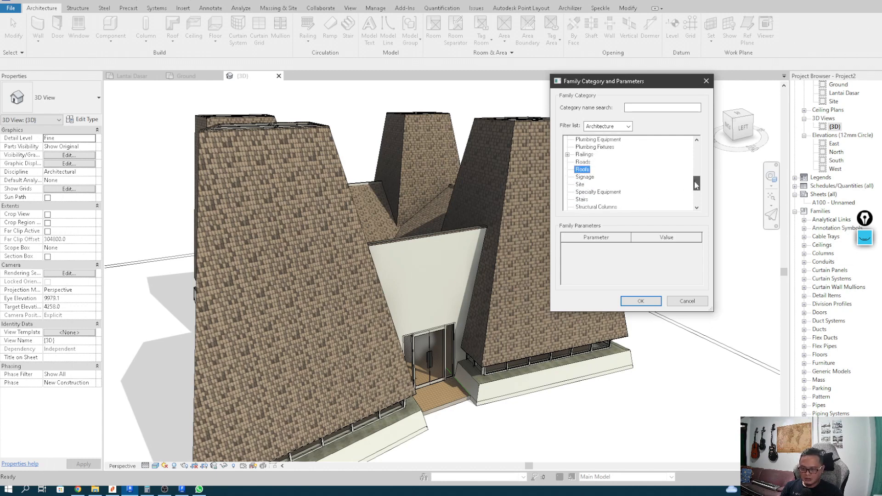
left_click(640, 301)
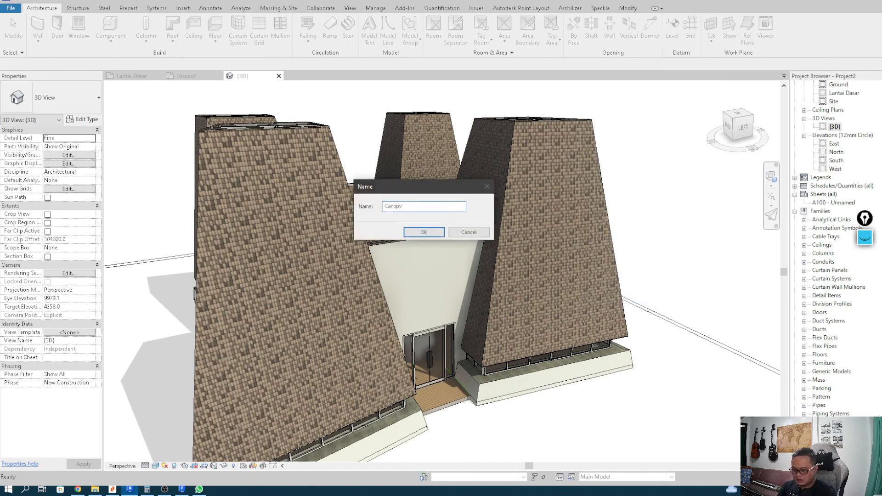
left_click(409, 231)
Set the work plane to the outer face of the wall above the western entrance.
middle_click_drag(441, 300, 441, 279, "shift")
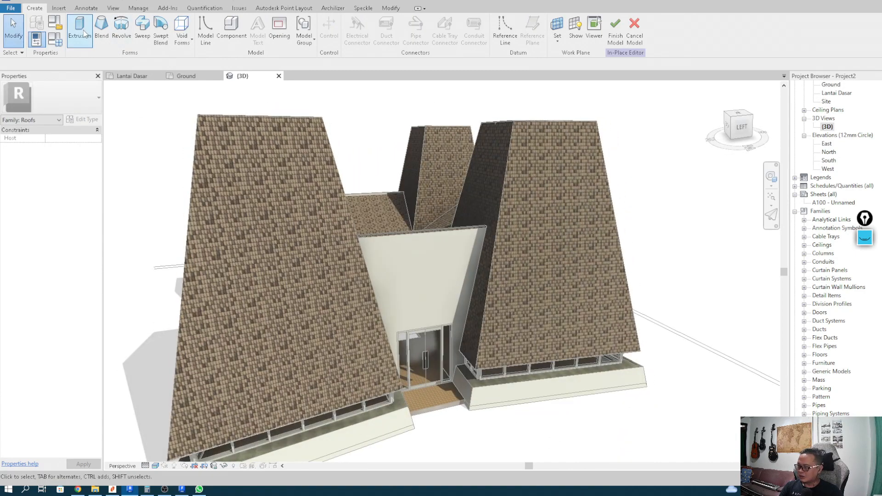
left_click(557, 43)
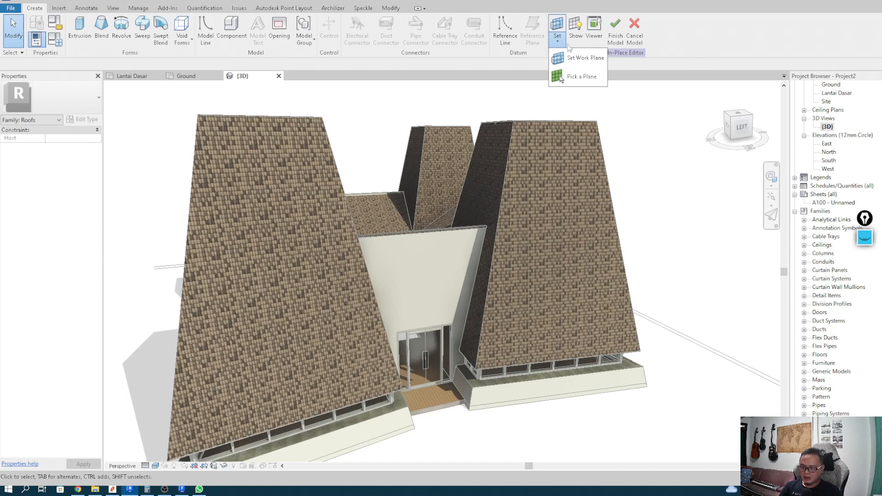
left_click(569, 79)
middle_click_drag(404, 263, 419, 300, "shift")
scroll(419, 300, "up", 1)
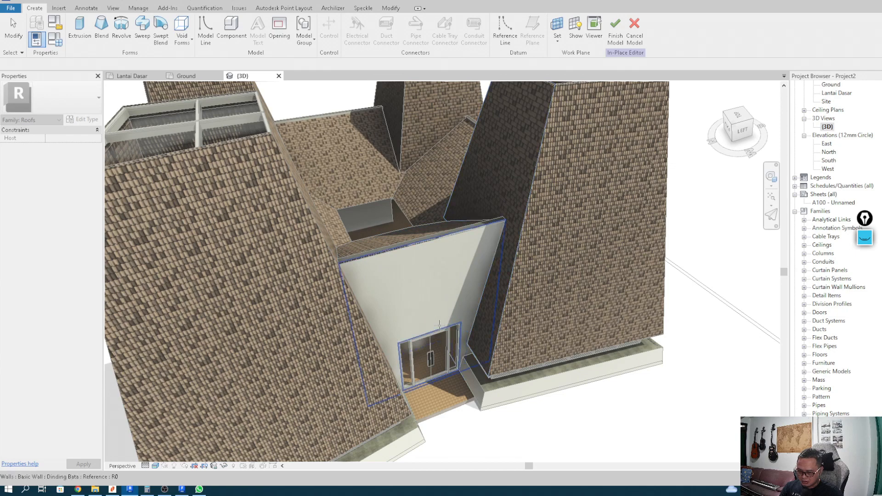
left_click(438, 321)
Start an extrusion and pick the storefront's top edge and the adjoining roof edges on both sides as sketch lines.
middle_click_drag(414, 307, 401, 263)
scroll(409, 310, "up", 1)
left_click(81, 36)
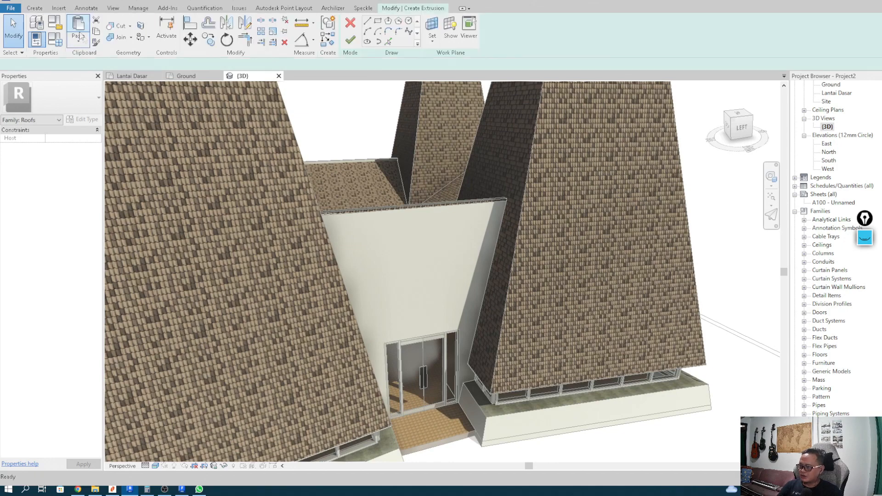
left_click(388, 42)
scroll(408, 284, "up", 1)
scroll(407, 282, "up", 3)
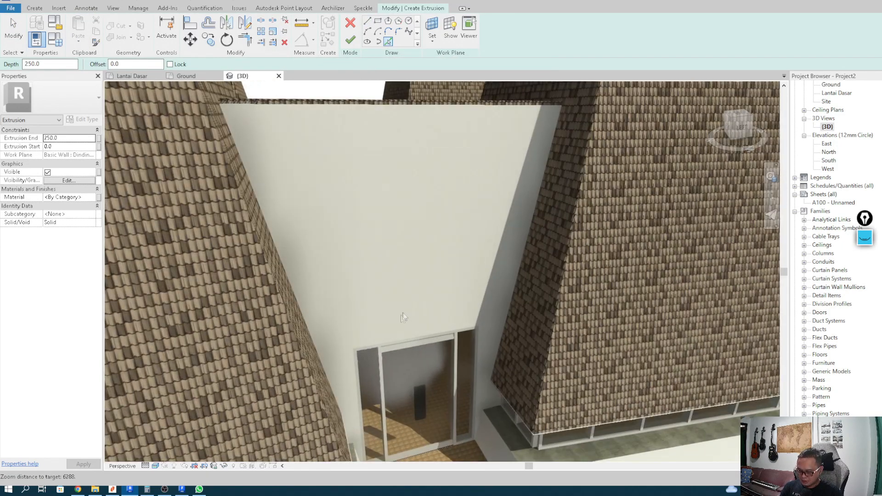
left_click(387, 343)
scroll(390, 266, "down", 6)
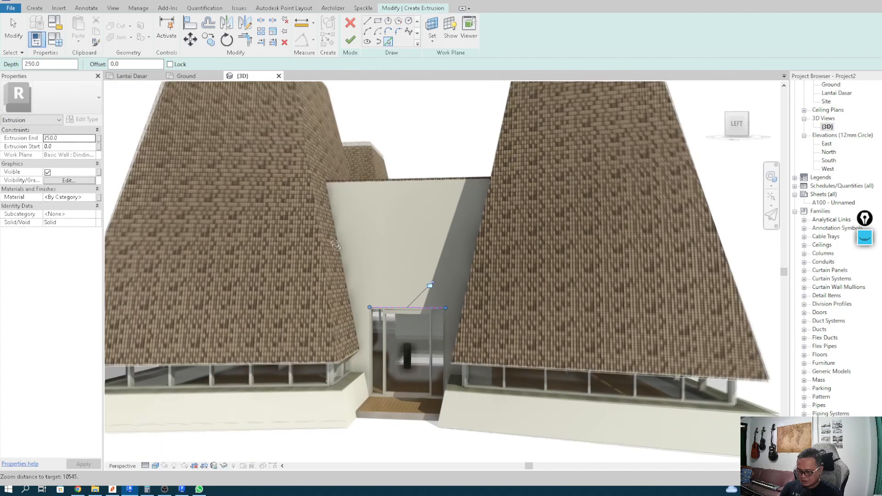
mouse_move(336, 246)
middle_mouse_down("shift")
mouse_move(335, 285)
mouse_move(332, 278)
mouse_move(363, 280)
mouse_move(362, 272)
mouse_move(474, 264)
mouse_move(497, 274)
mouse_move(431, 270)
middle_mouse_up("shift")
scroll(345, 288, "up", 2)
left_click(497, 274)
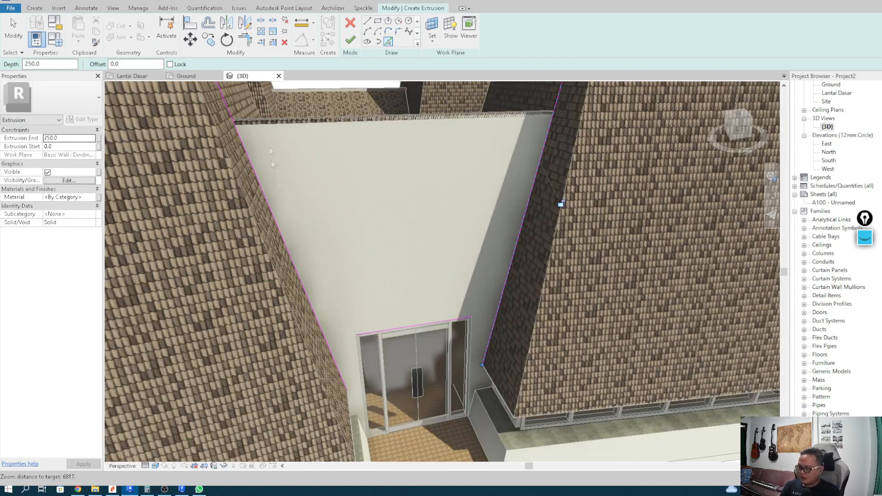
Offset a copy of the storefront's top sketch line 150 mm upward.
key("o")
key("f")
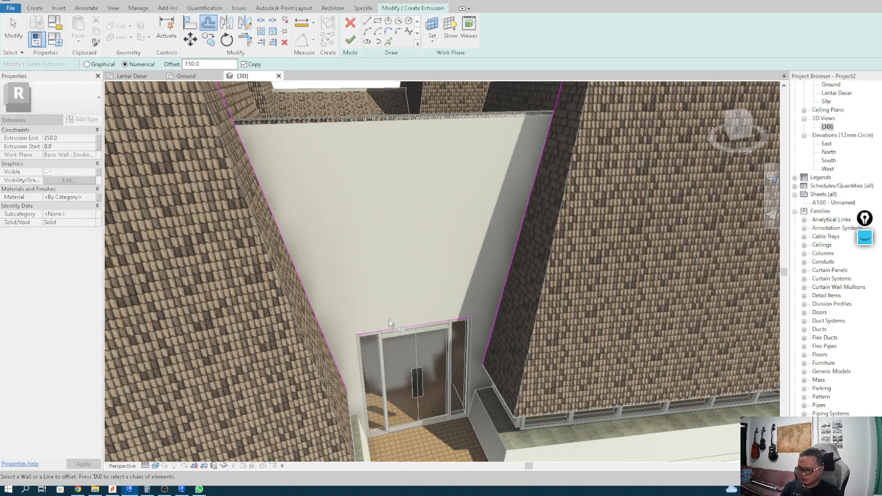
scroll(385, 327, "up", 2)
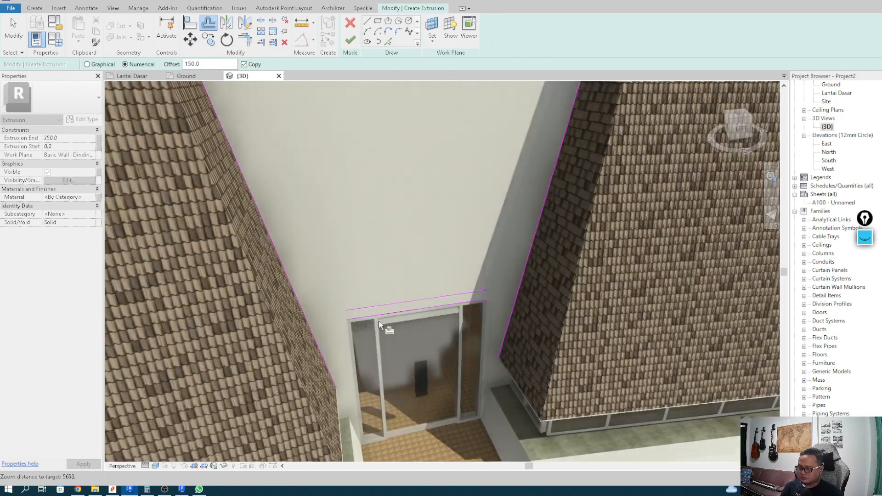
scroll(380, 323, "up", 2)
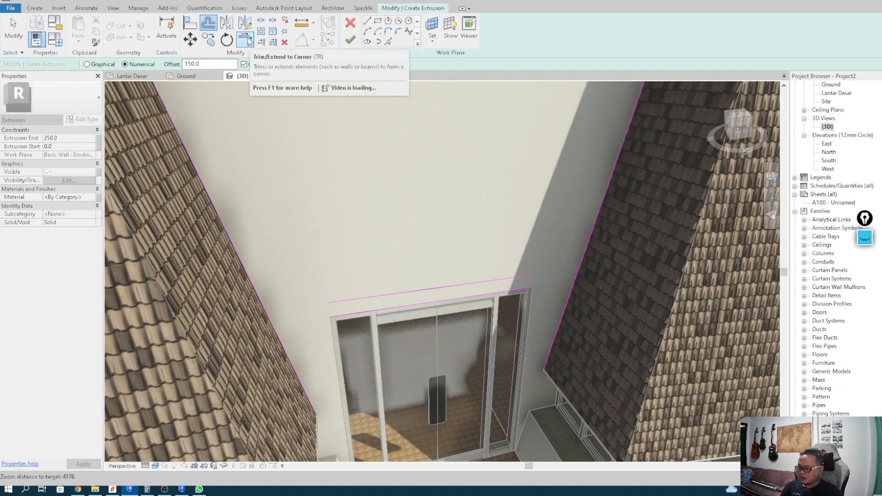
Trim the two horizontal lines to the sloping roof-edge lines to form a closed profile, and finish the extrusion sketch.
left_click(249, 40)
left_click(340, 302)
left_click(271, 321)
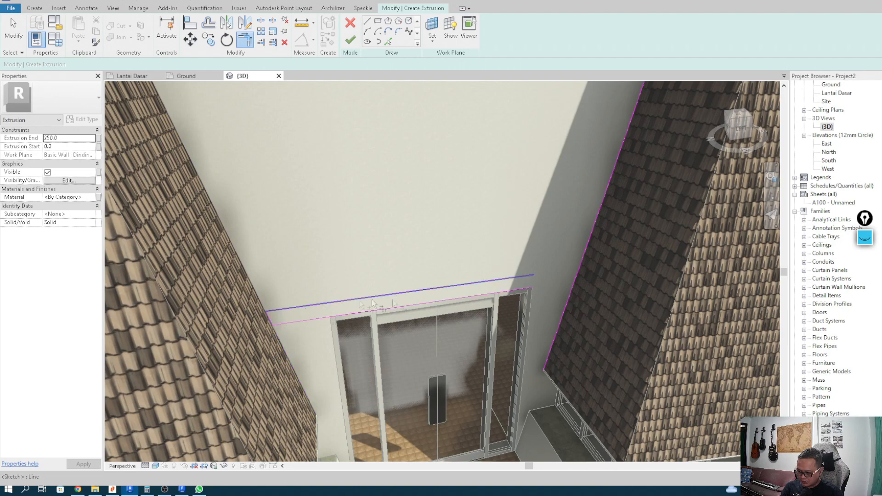
left_click(492, 294)
left_click(573, 281)
scroll(467, 263, "down", 5)
middle_click_drag(467, 263, 456, 180, "shift")
left_click(350, 41)
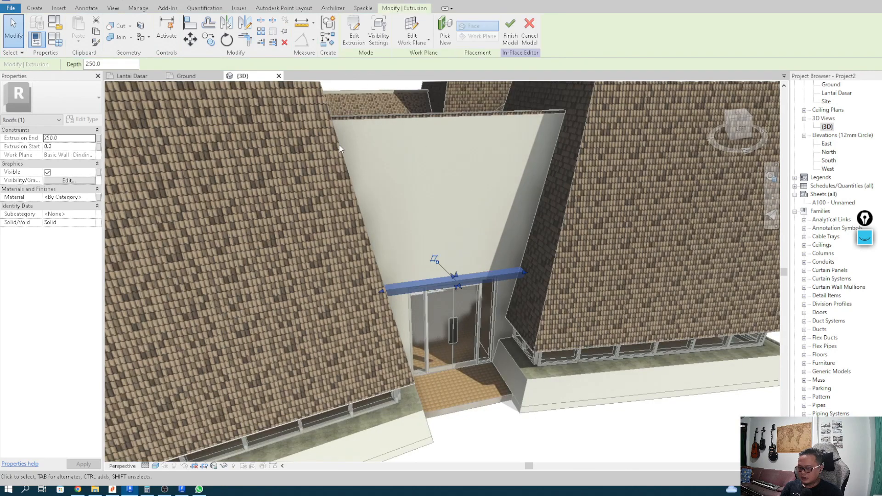
Extend the canopy slab outward from the wall and set its extrusion end to 1000 mm.
middle_click_drag(453, 286, 317, 324, "shift")
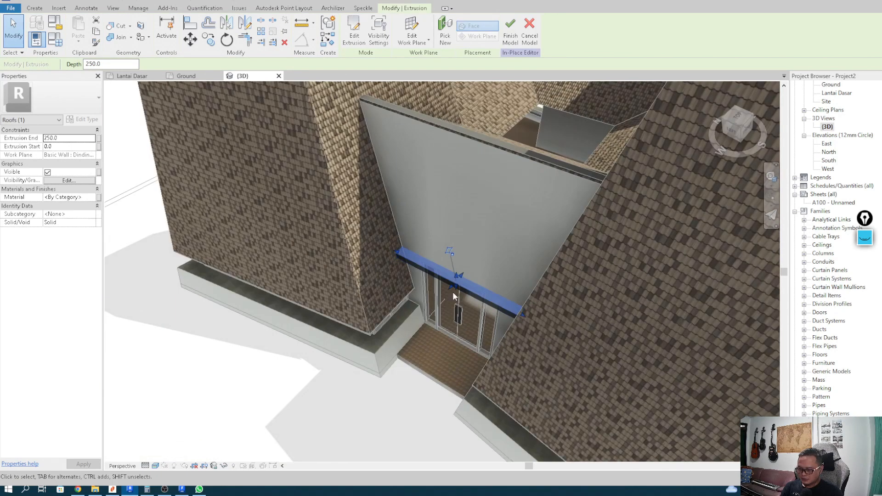
left_click_drag(450, 289, 432, 333)
scroll(430, 337, "up", 3)
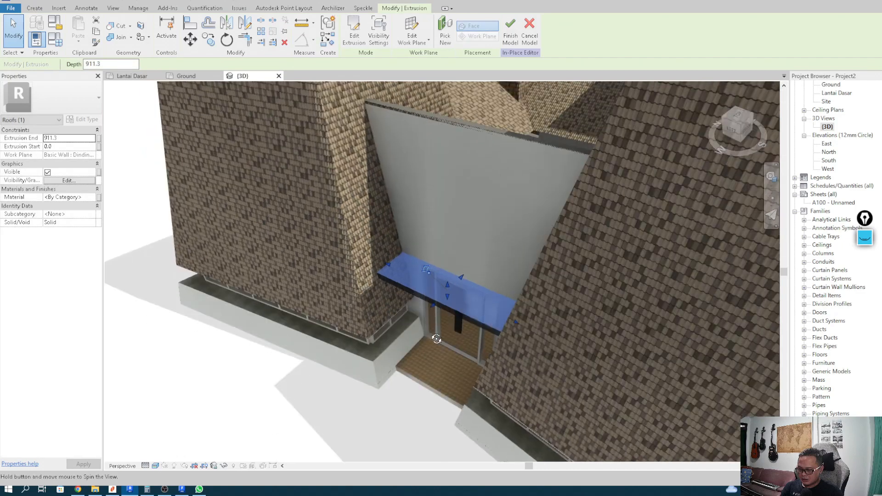
left_click(68, 139)
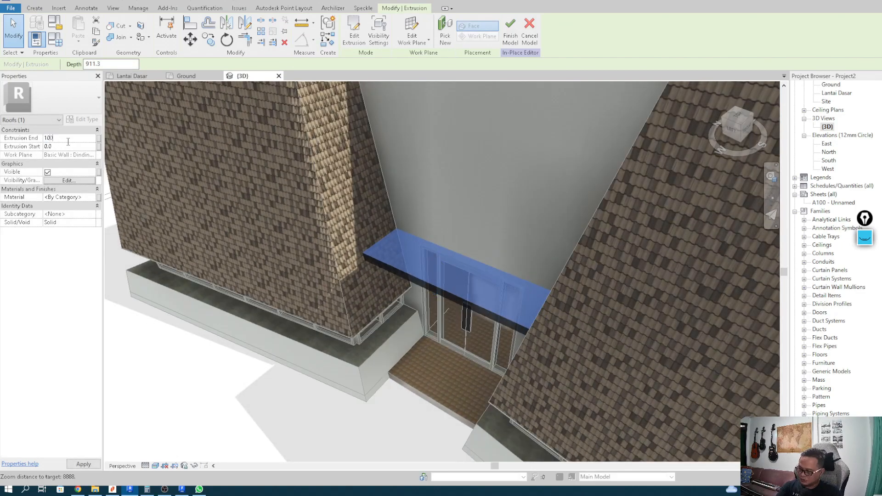
middle_click_drag(416, 267, 531, 268, "shift")
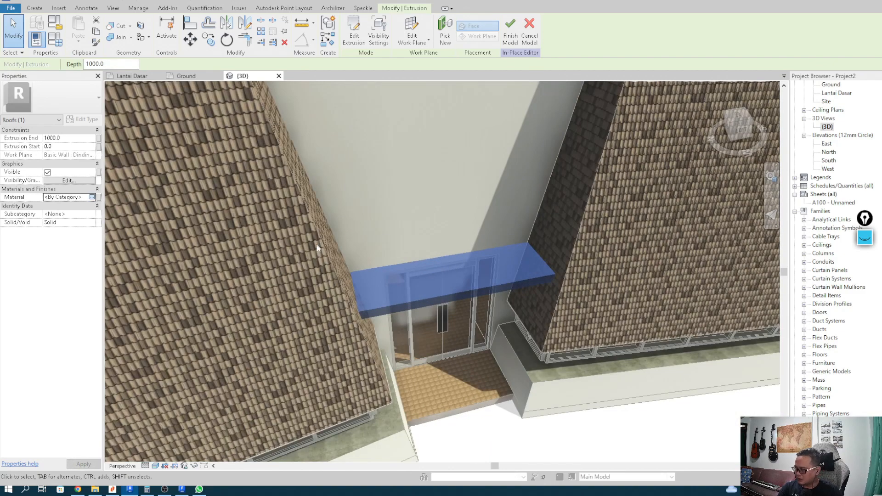
Assign the Plaster material to the canopy slab and finish the in-place model.
left_click(95, 198)
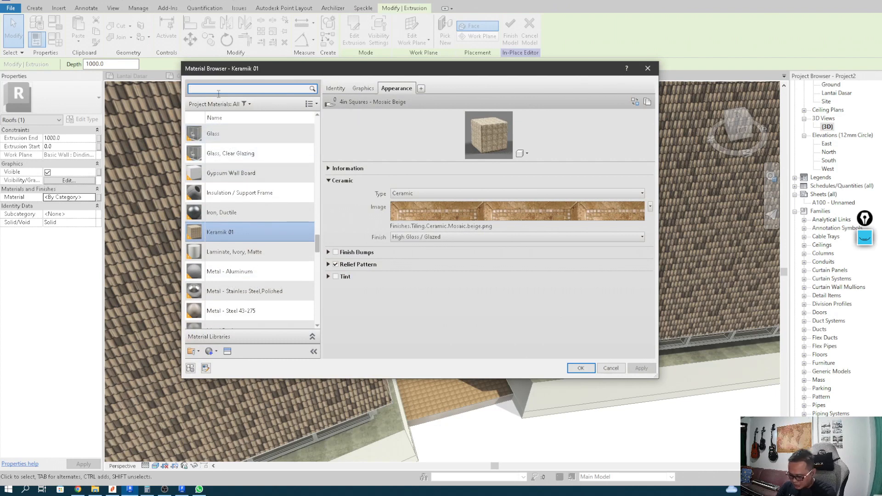
left_click(221, 166)
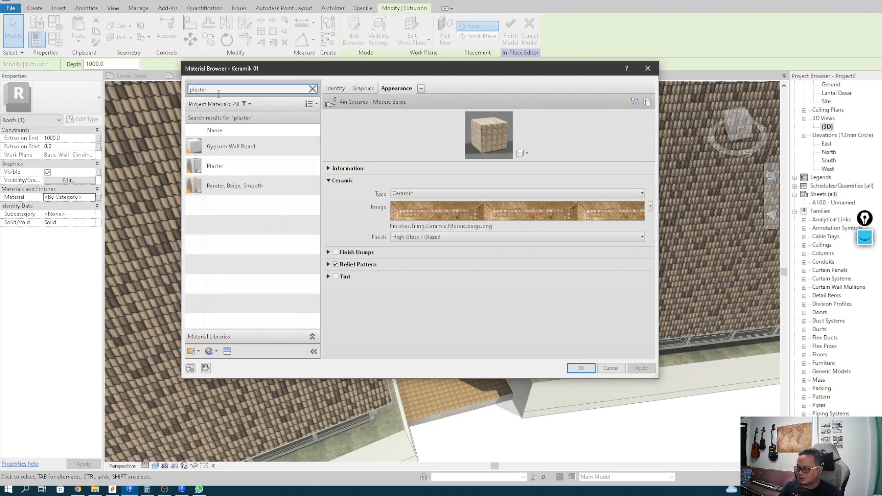
left_click(580, 369)
scroll(529, 269, "down", 10)
middle_click_drag(529, 269, 582, 311, "shift")
left_click(567, 235)
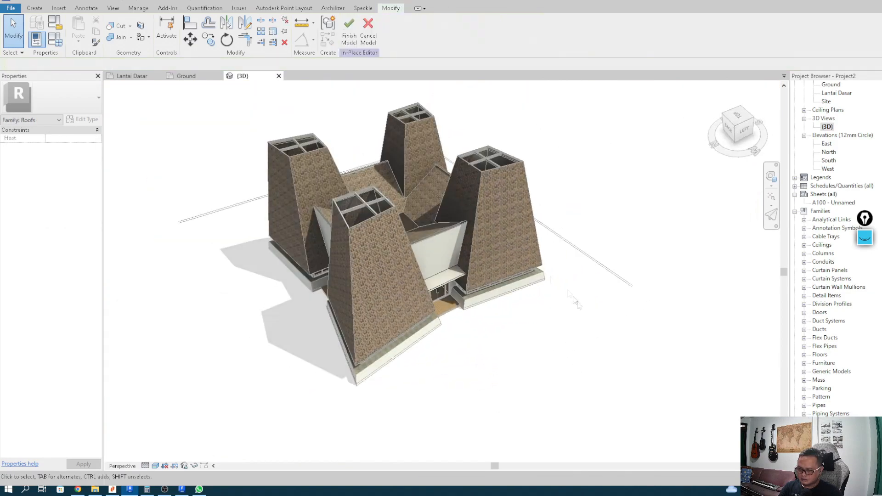
scroll(432, 296, "up", 5)
left_click(349, 27)
Examine the building's exterior and the western entrance canopy from different angles.
scroll(512, 350, "down", 4)
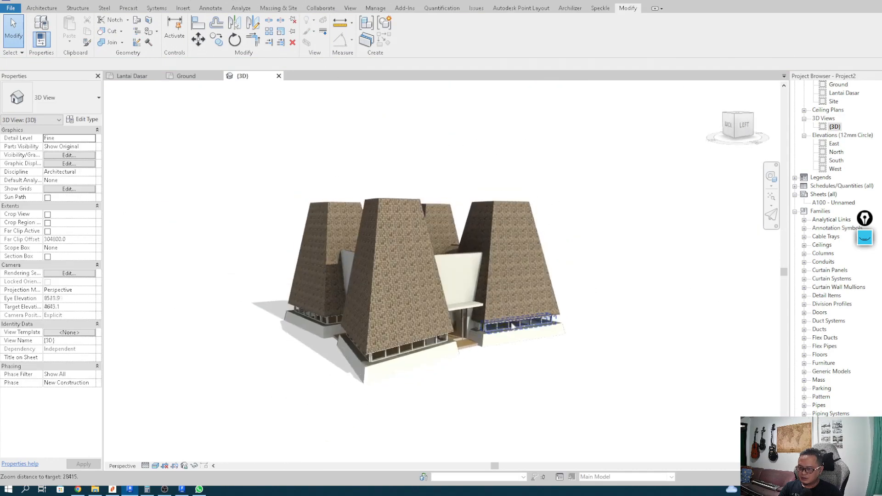
scroll(520, 371, "up", 2)
mouse_move(519, 372)
middle_mouse_down("shift")
mouse_move(511, 322)
mouse_move(524, 372)
middle_mouse_up("shift")
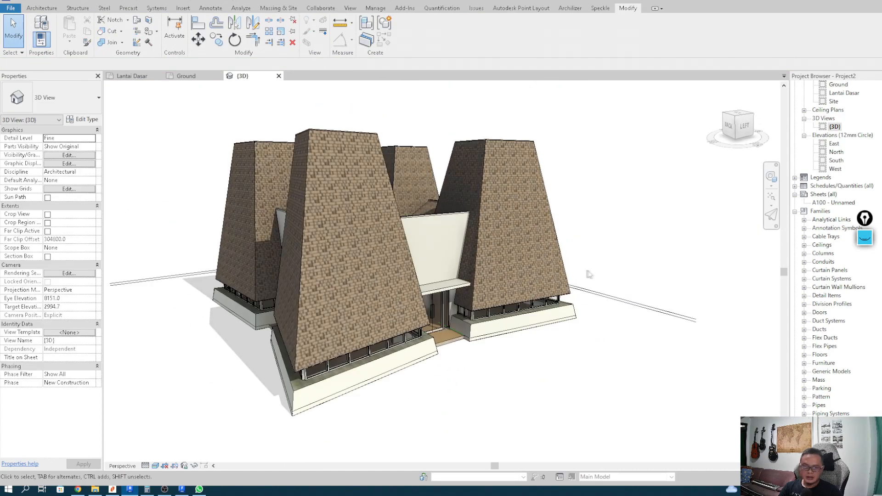
middle_click_drag(590, 274, 683, 262, "shift")
middle_click_drag(517, 273, 537, 325, "shift")
scroll(539, 329, "down", 2)
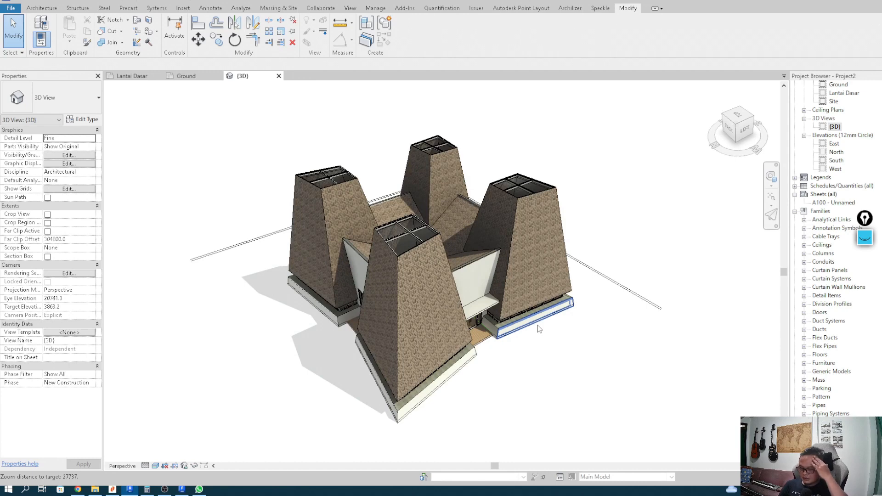
mouse_move(544, 344)
middle_mouse_down("shift")
mouse_move(239, 292)
mouse_move(258, 280)
mouse_move(508, 317)
mouse_move(542, 360)
mouse_move(661, 354)
mouse_move(542, 368)
mouse_move(260, 331)
mouse_move(291, 321)
mouse_move(549, 341)
middle_mouse_up("shift")
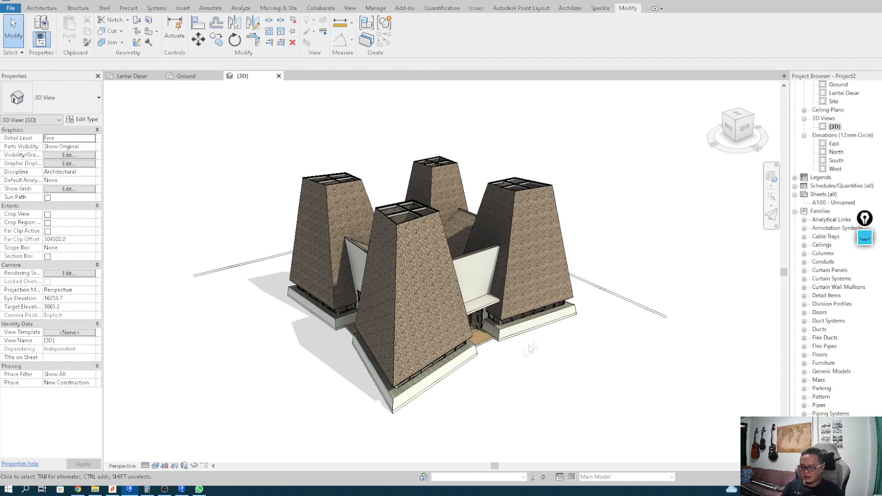
middle_click_drag(540, 337, 457, 399, "shift")
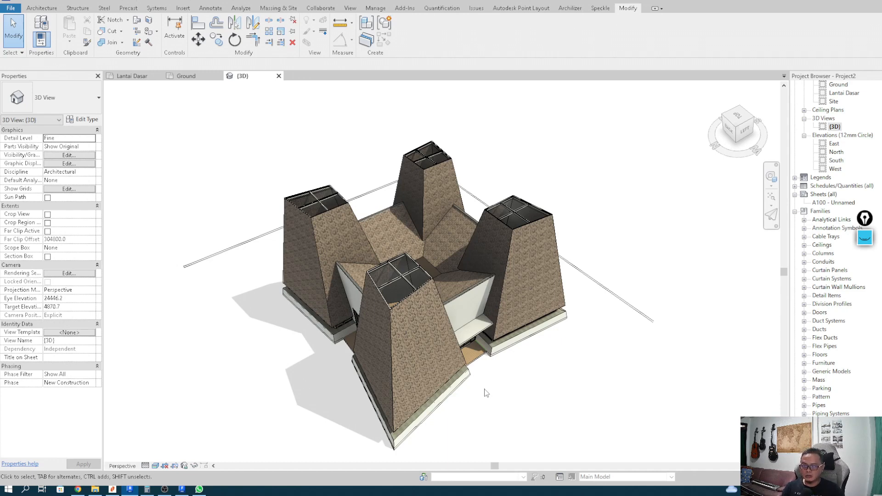
middle_click_drag(531, 388, 533, 351, "shift")
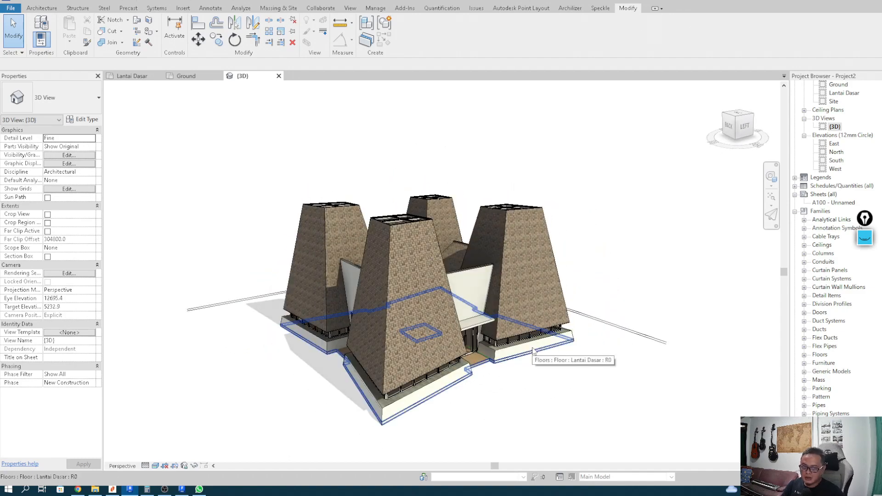